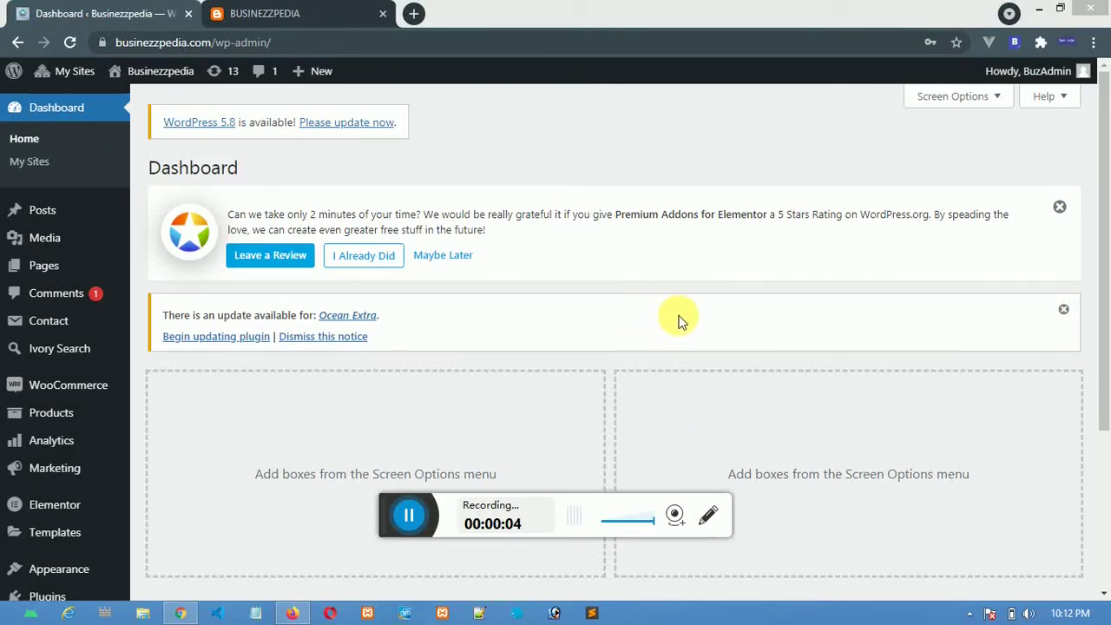
# Open the list of all blog posts, reloading the page when the connection drops, and look through the existing entries.
pyautogui.click(48, 113)
pyautogui.moveTo(37, 208)
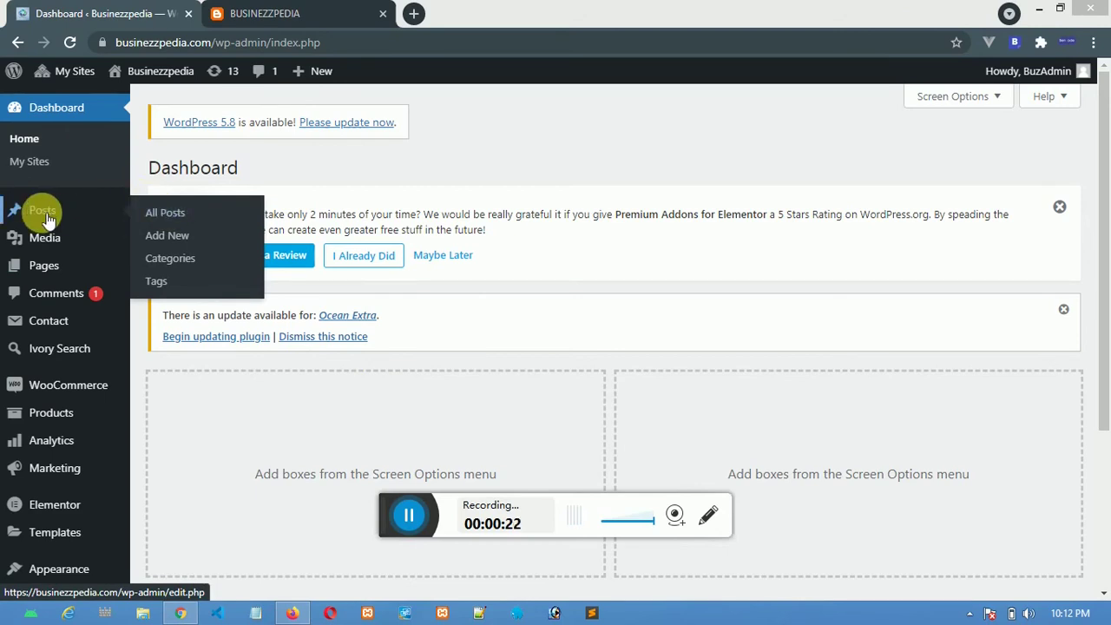
pyautogui.click(51, 218)
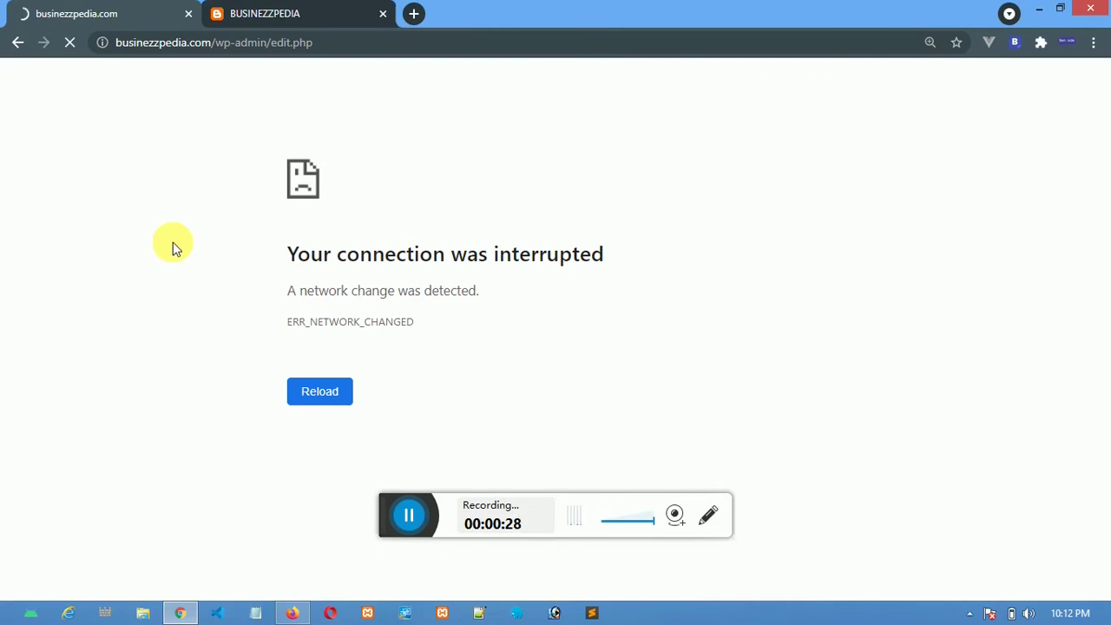
pyautogui.click(312, 382)
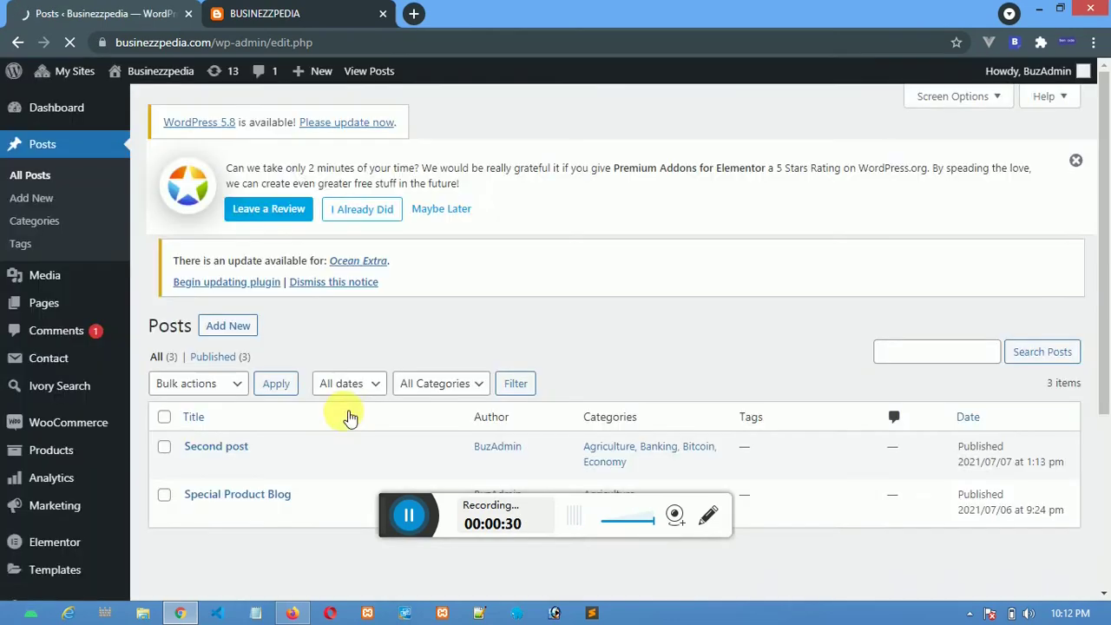
pyautogui.scroll(-3, 300, 365)
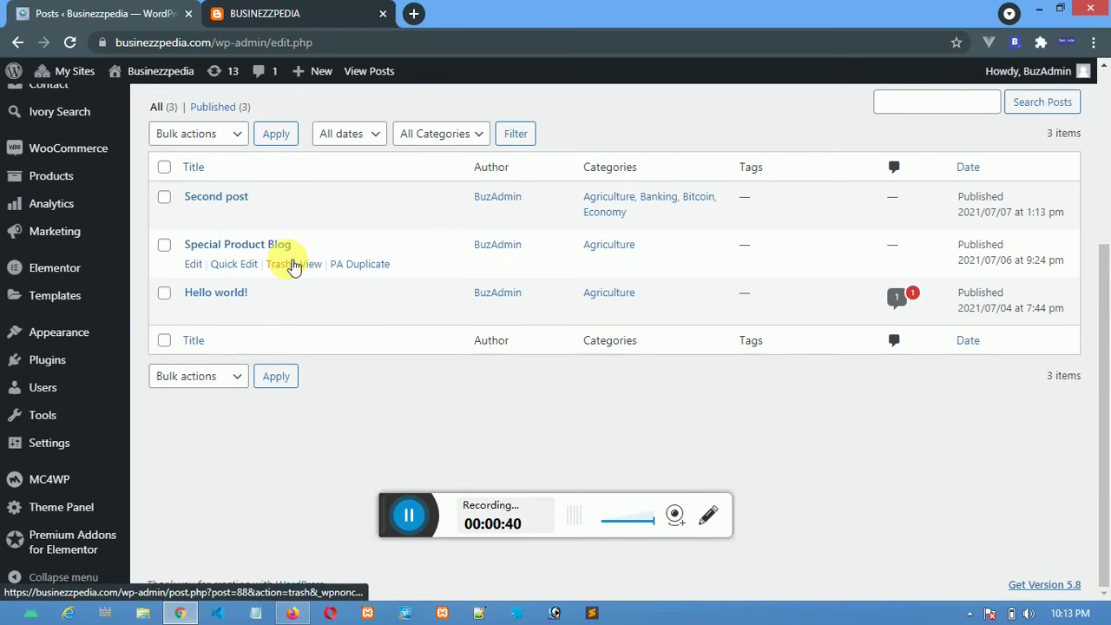
pyautogui.scroll(5, 294, 264)
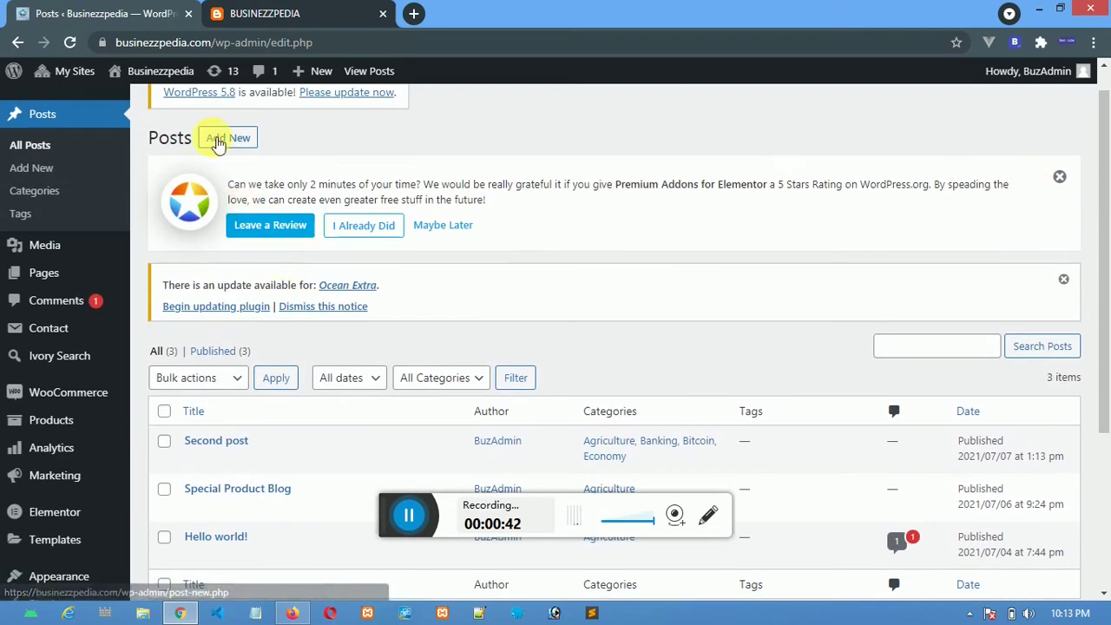
# Start a new post and title it "Post 34".
pyautogui.click(217, 143)
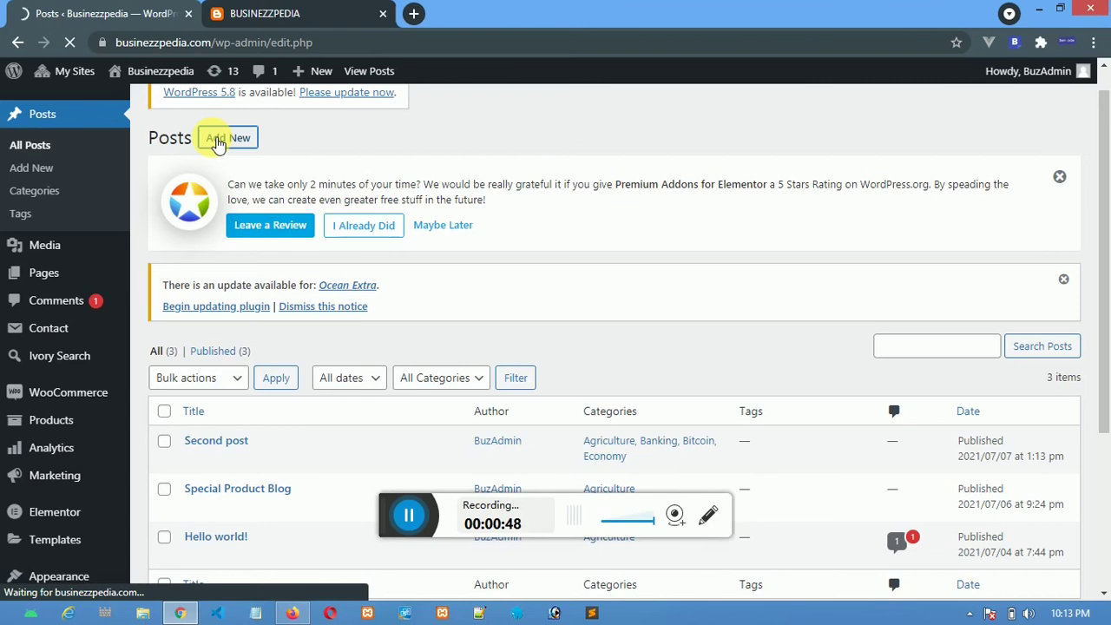
pyautogui.click(408, 513)
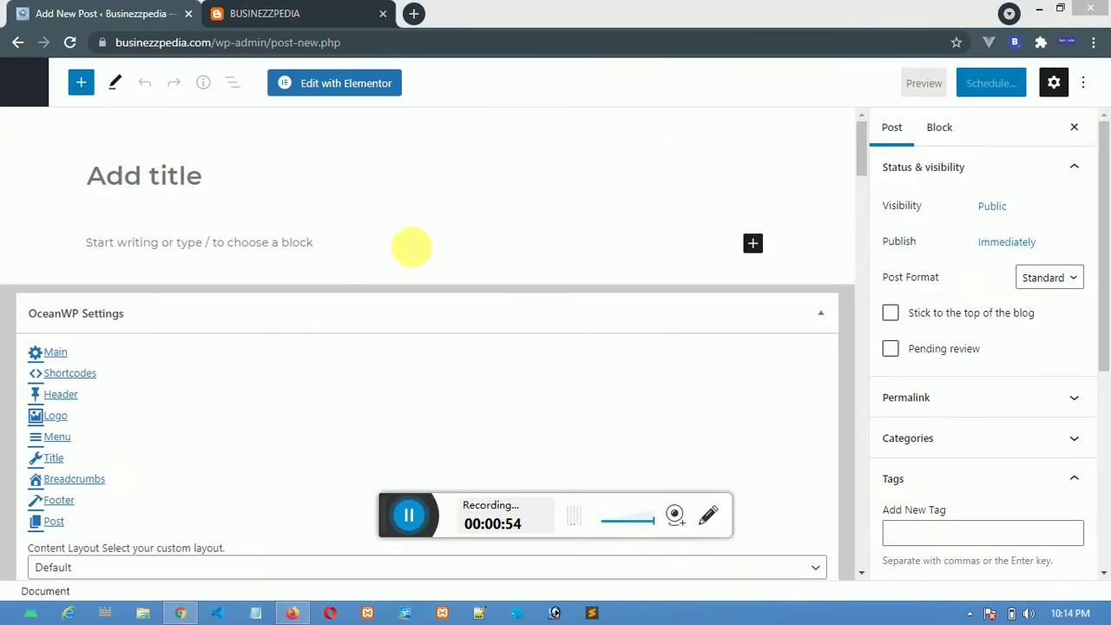
pyautogui.click(177, 179)
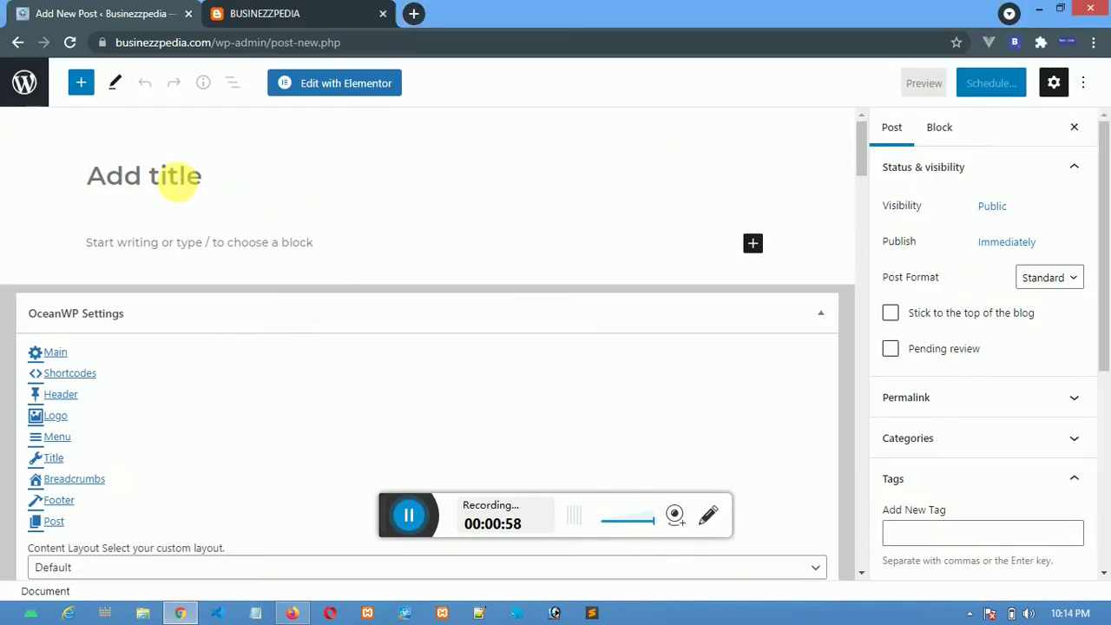
pyautogui.write('Post 34')
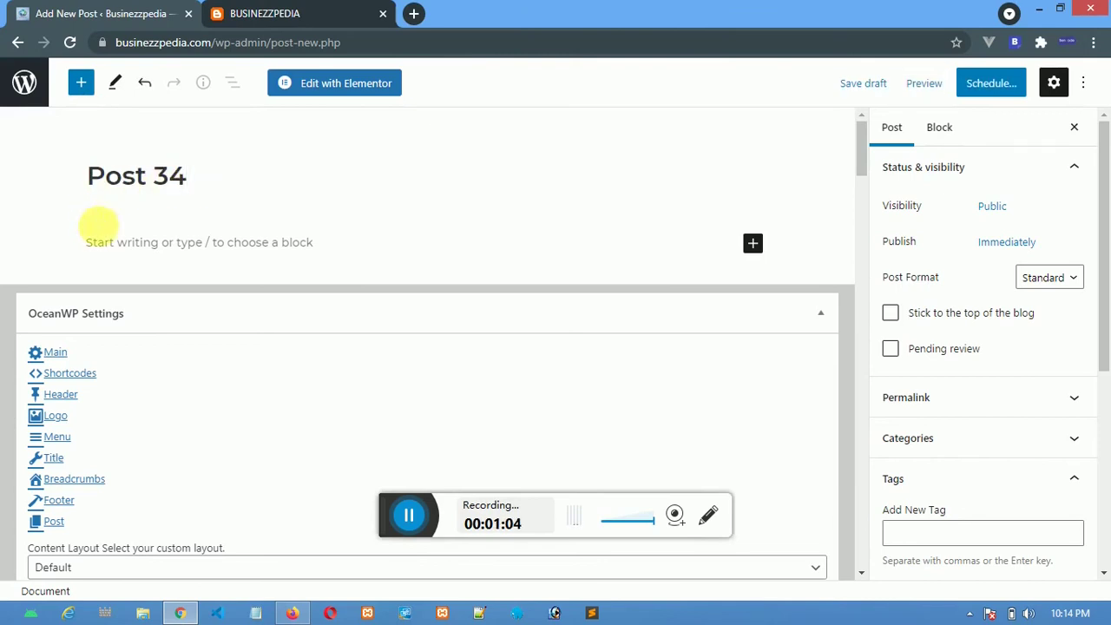
# Write "dfrgfhndv" as the body paragraph of the post.
pyautogui.click(108, 246)
pyautogui.write('dfrg')
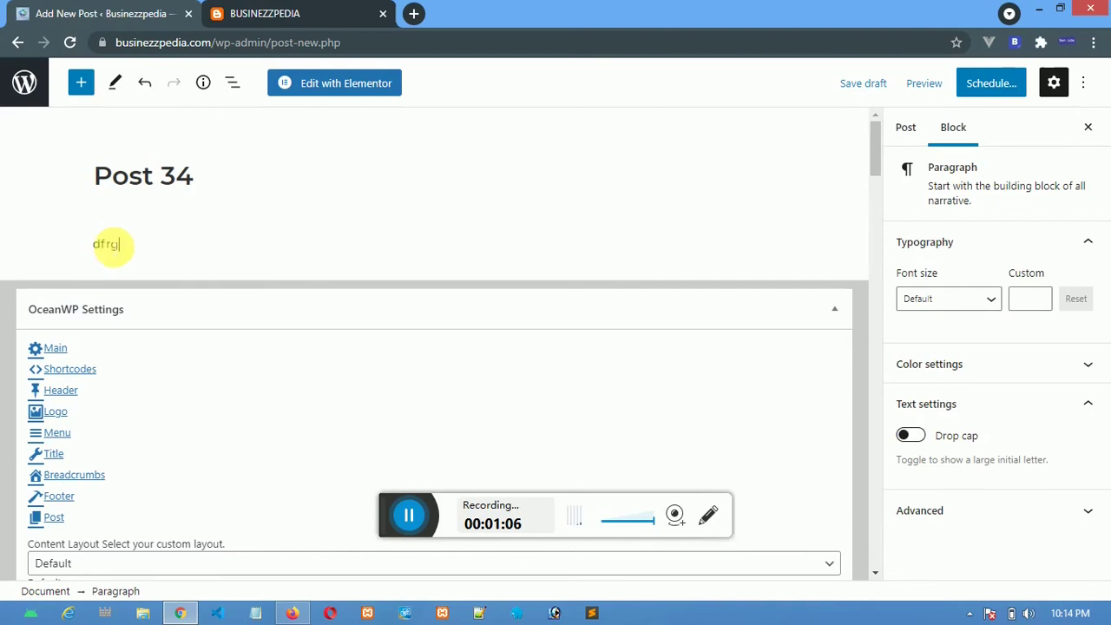
pyautogui.write('fhndv')
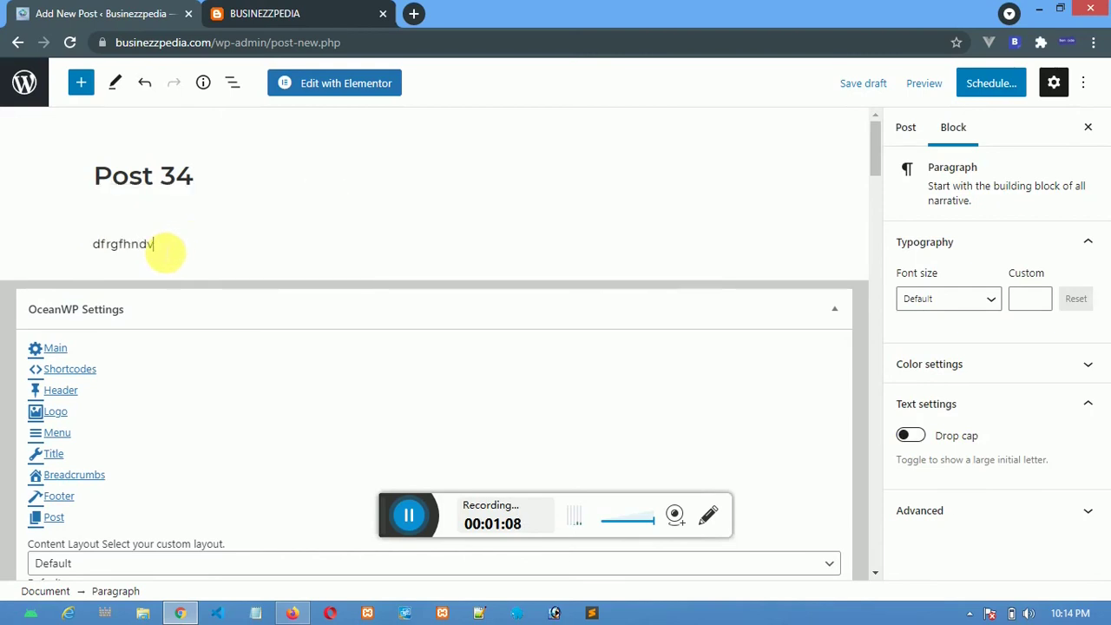
pyautogui.rightClick(158, 248)
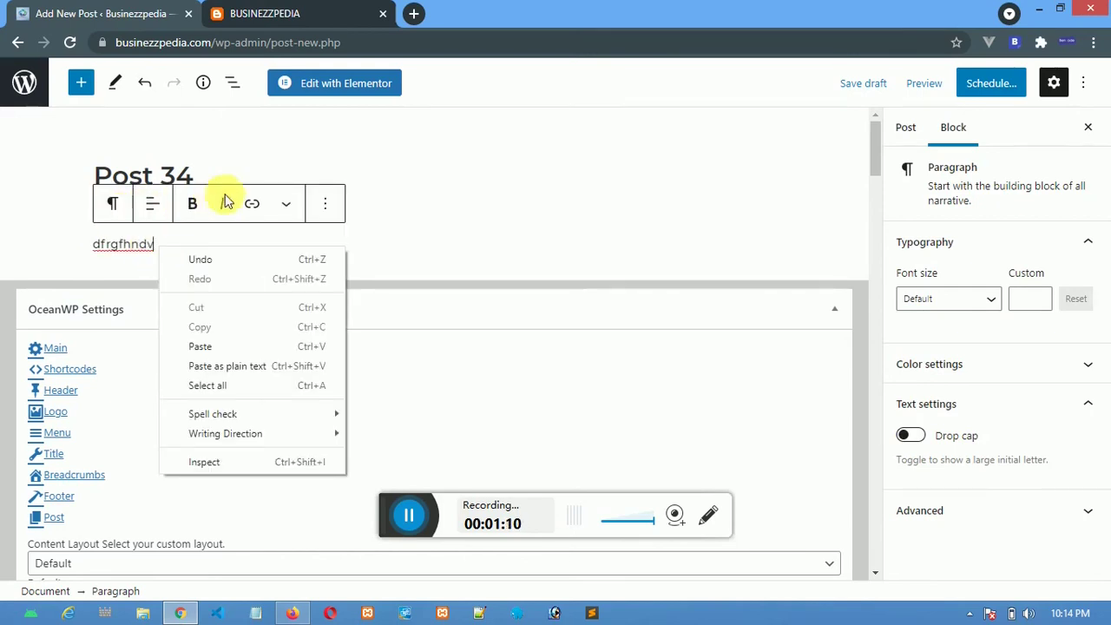
pyautogui.click(402, 224)
pyautogui.click(454, 248)
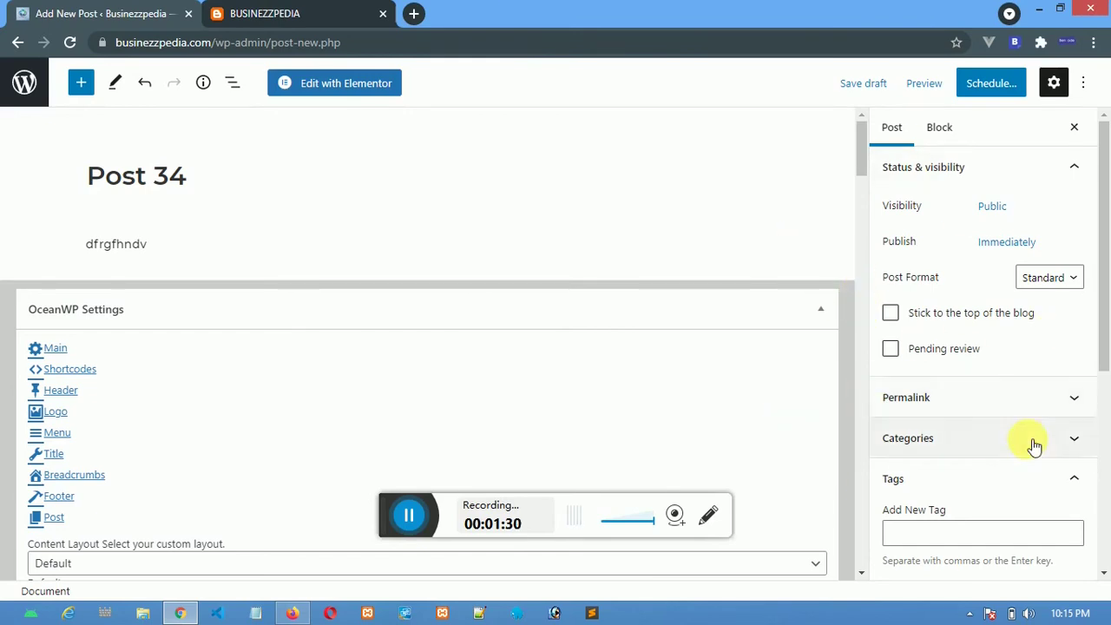
# Examine the post's settings for categories, tags, permalink, featured image, excerpt, discussion and template.
pyautogui.scroll(-2, 1042, 434)
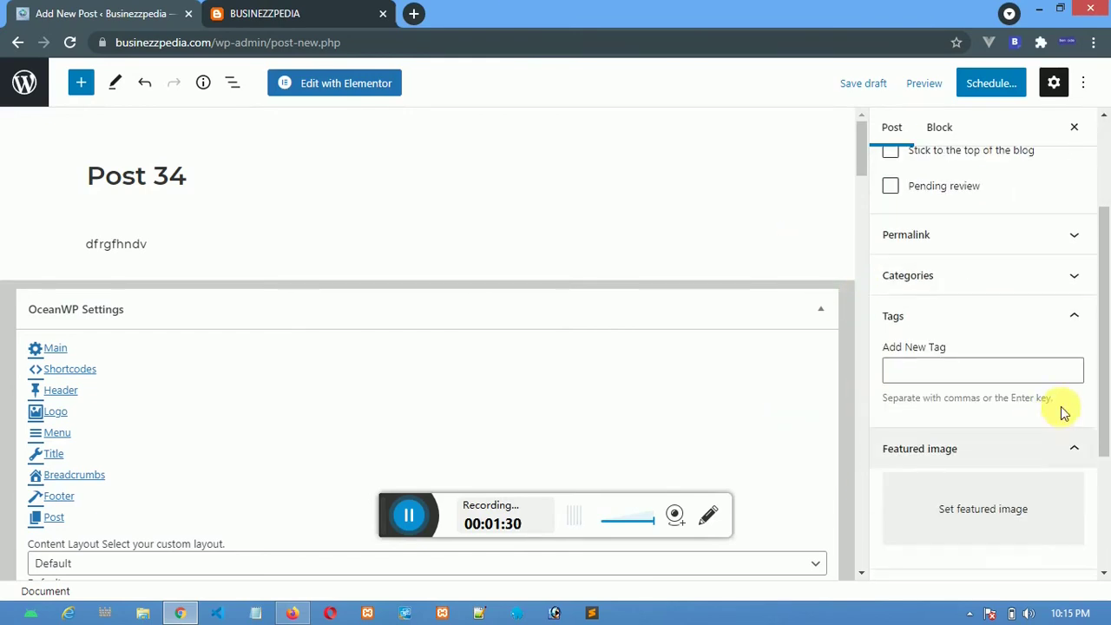
pyautogui.click(1061, 290)
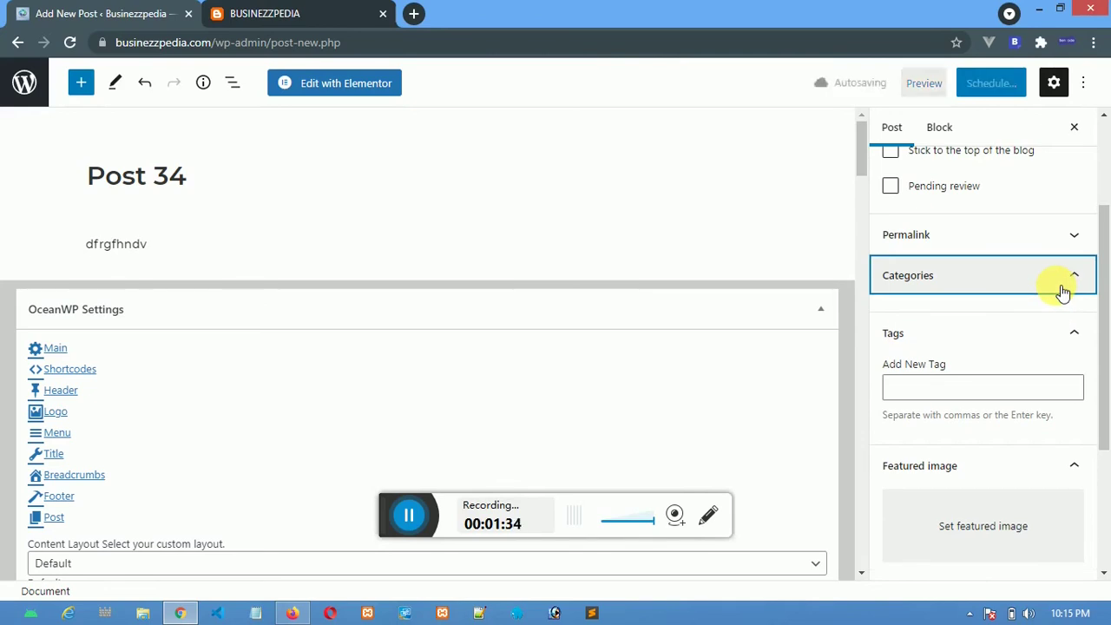
pyautogui.click(1063, 292)
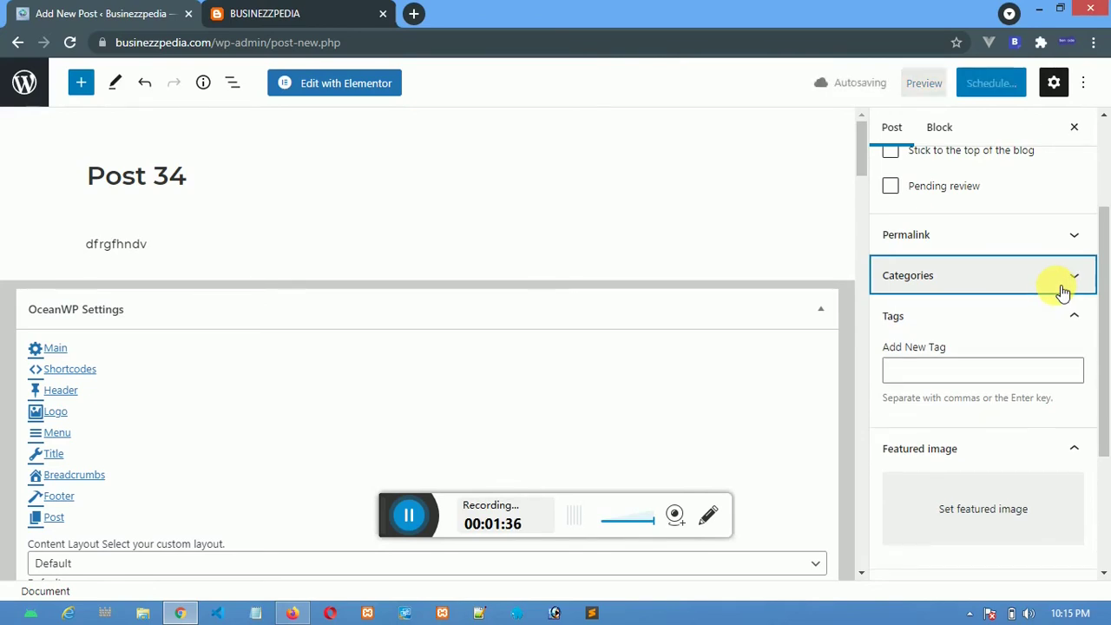
pyautogui.click(1062, 293)
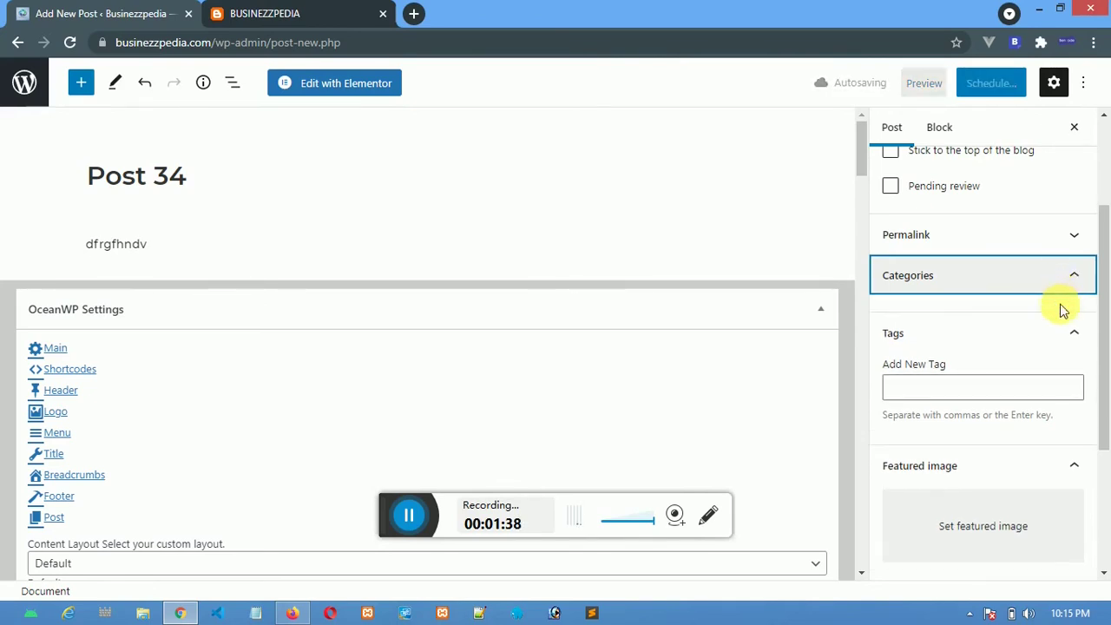
pyautogui.click(1072, 337)
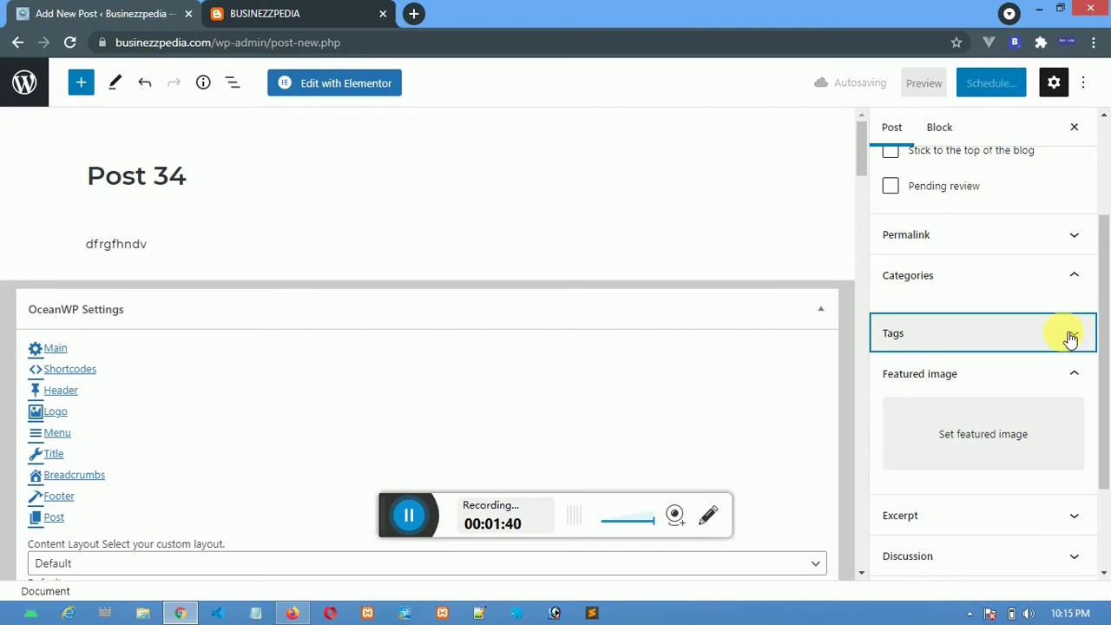
pyautogui.click(1016, 329)
pyautogui.click(1030, 277)
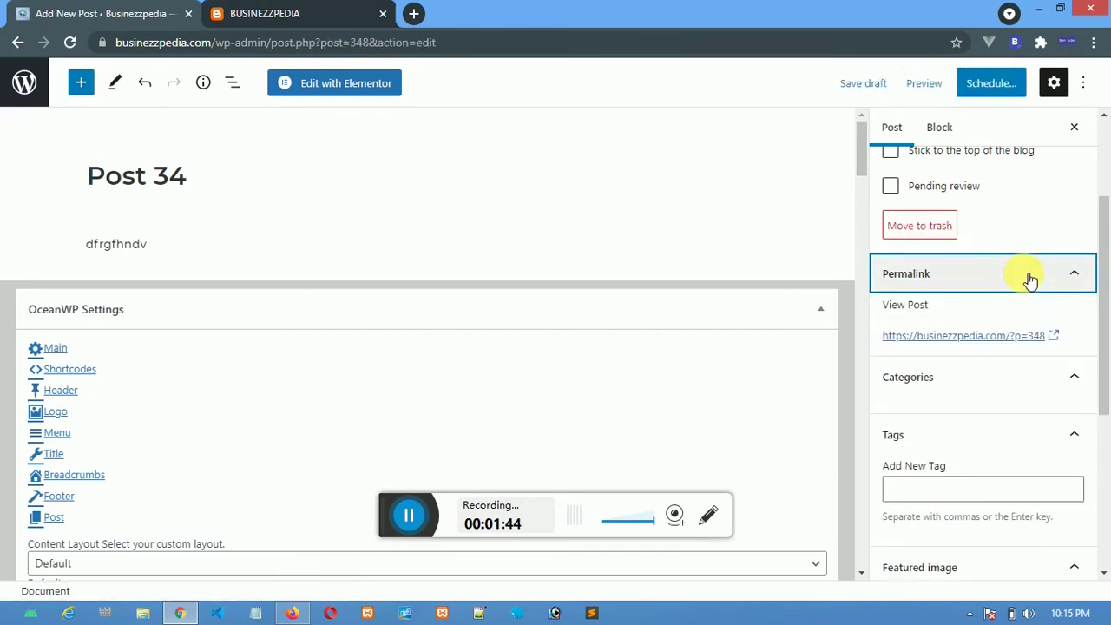
pyautogui.click(1038, 393)
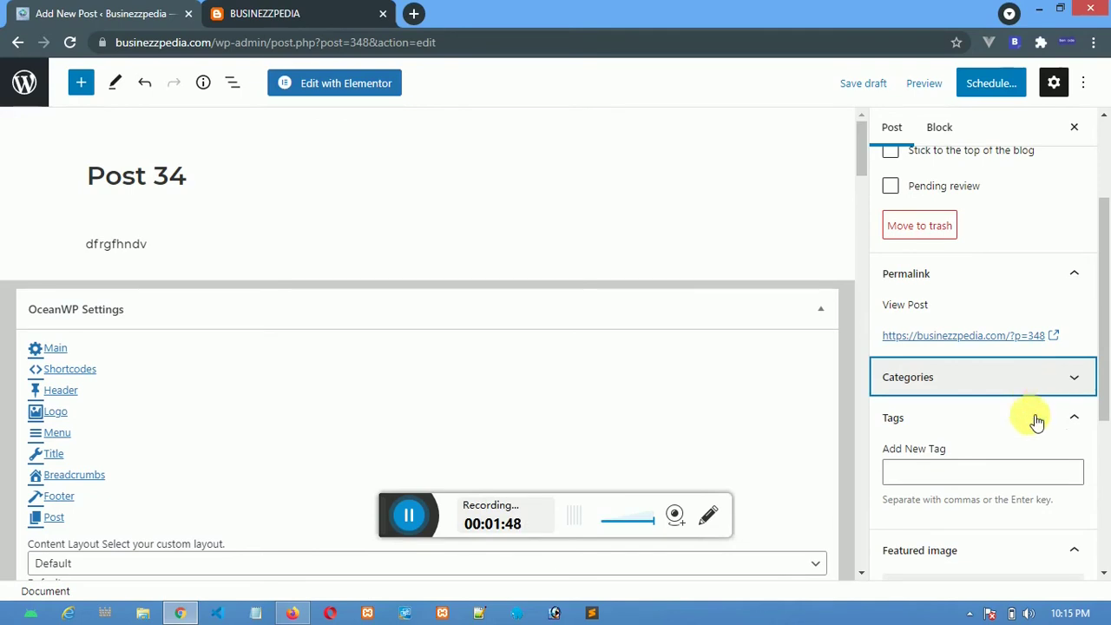
pyautogui.scroll(-4, 1018, 421)
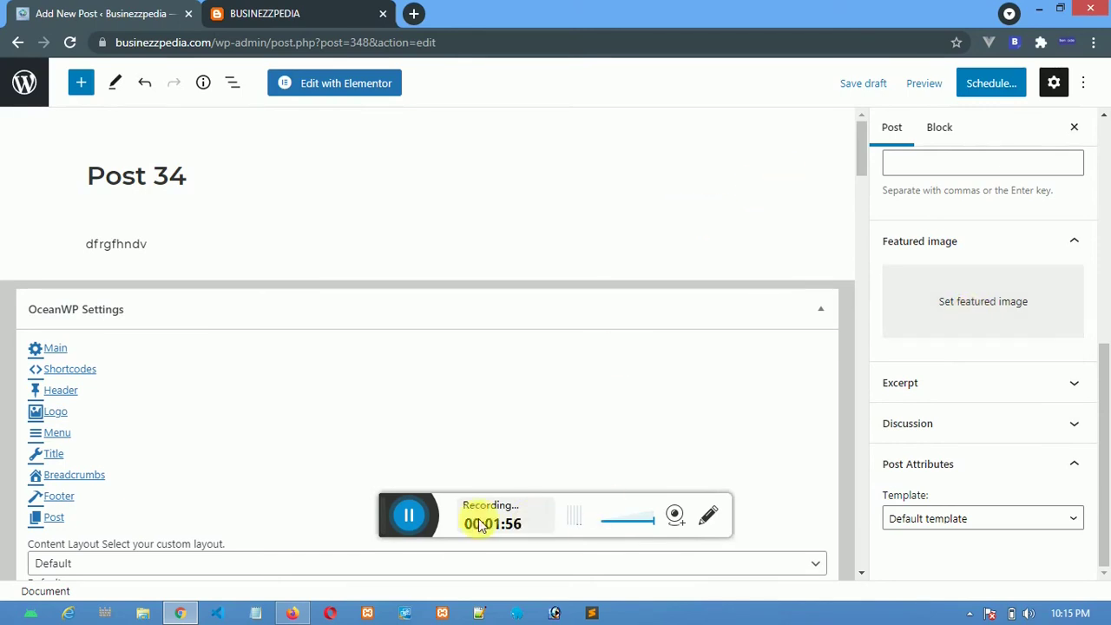
# Examine the live blog page to see how the published posts, their images, categories and excerpts are presented.
pyautogui.hotkey('ctrl', 'Tab')
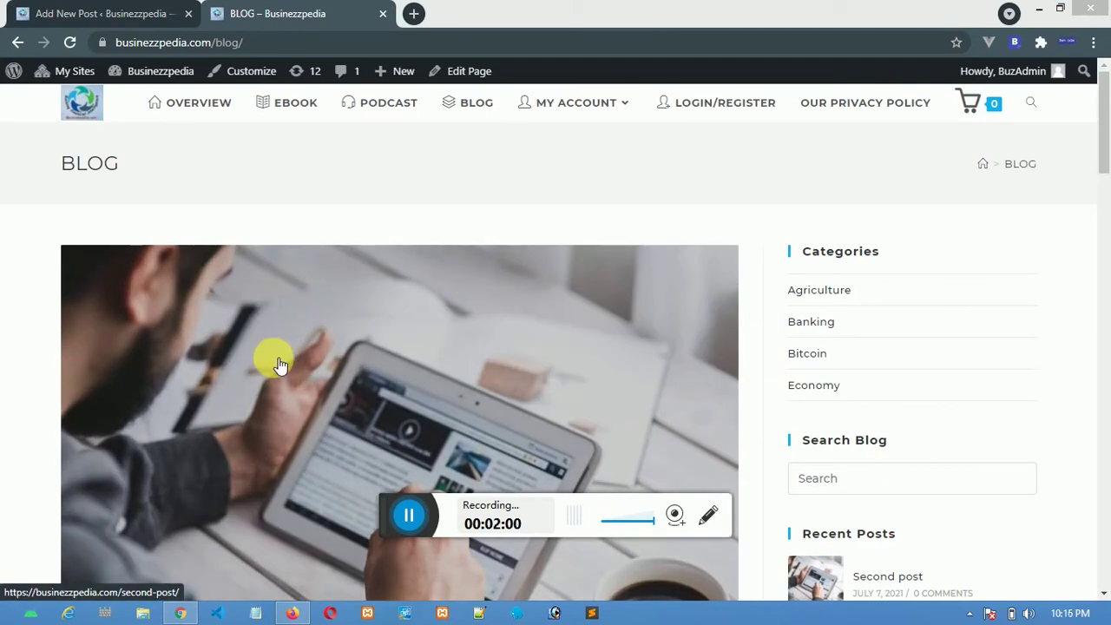
pyautogui.click(229, 410)
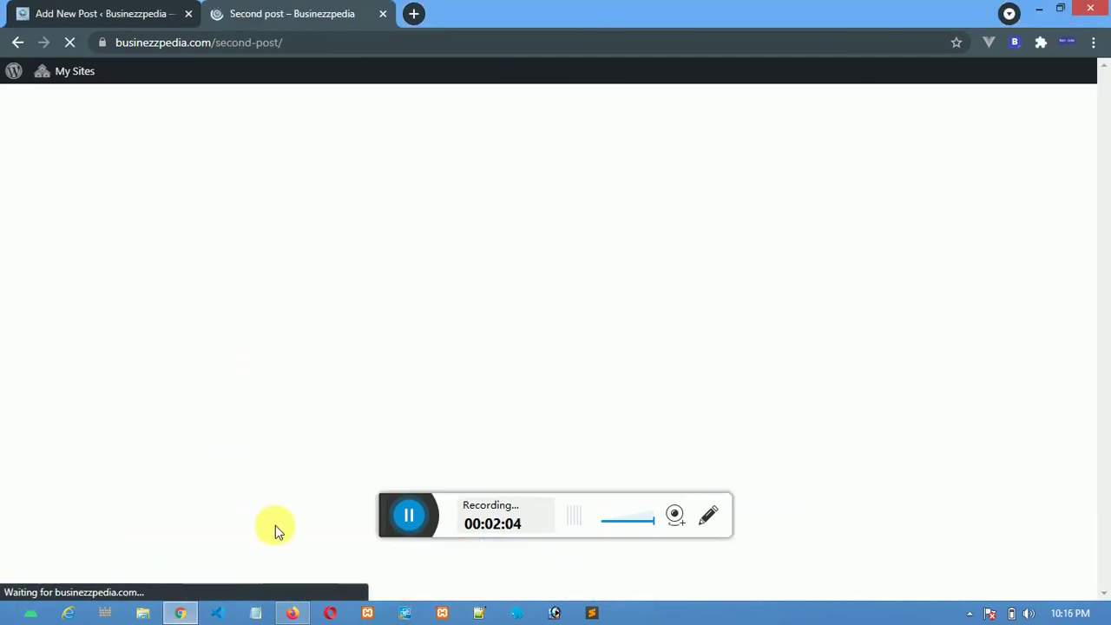
pyautogui.click(29, 48)
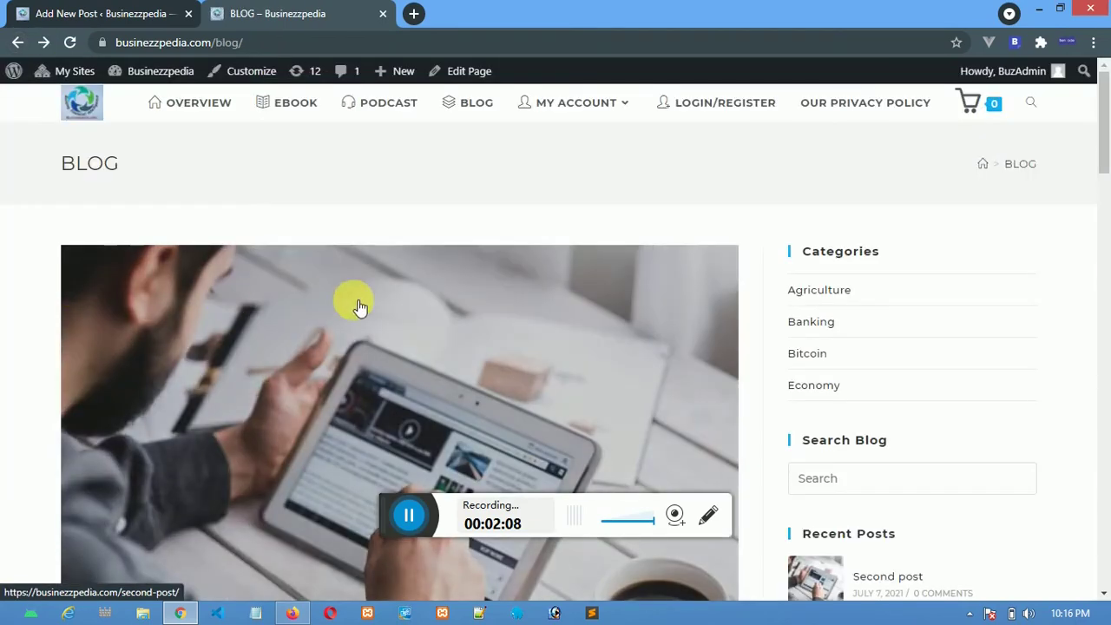
pyautogui.scroll(-7, 356, 304)
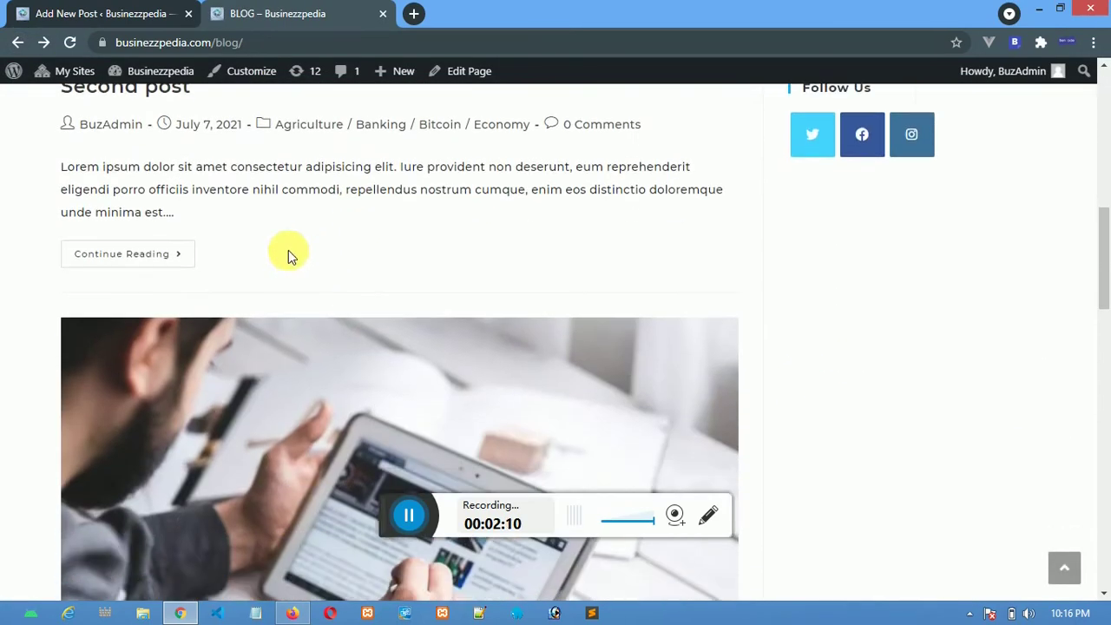
pyautogui.scroll(-2, 206, 466)
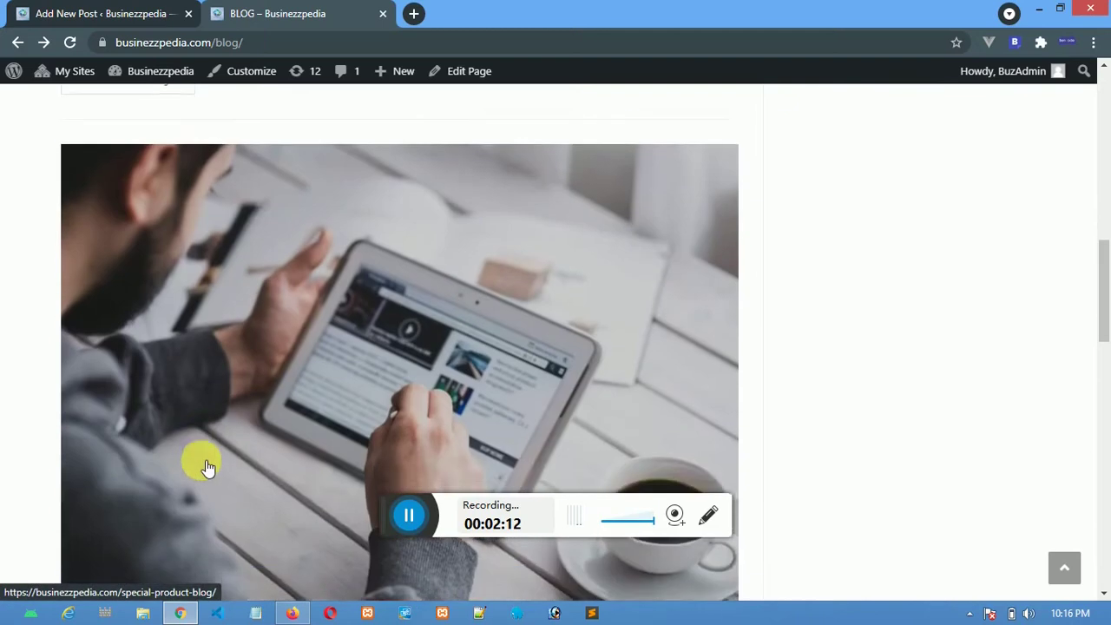
pyautogui.scroll(-2, 206, 467)
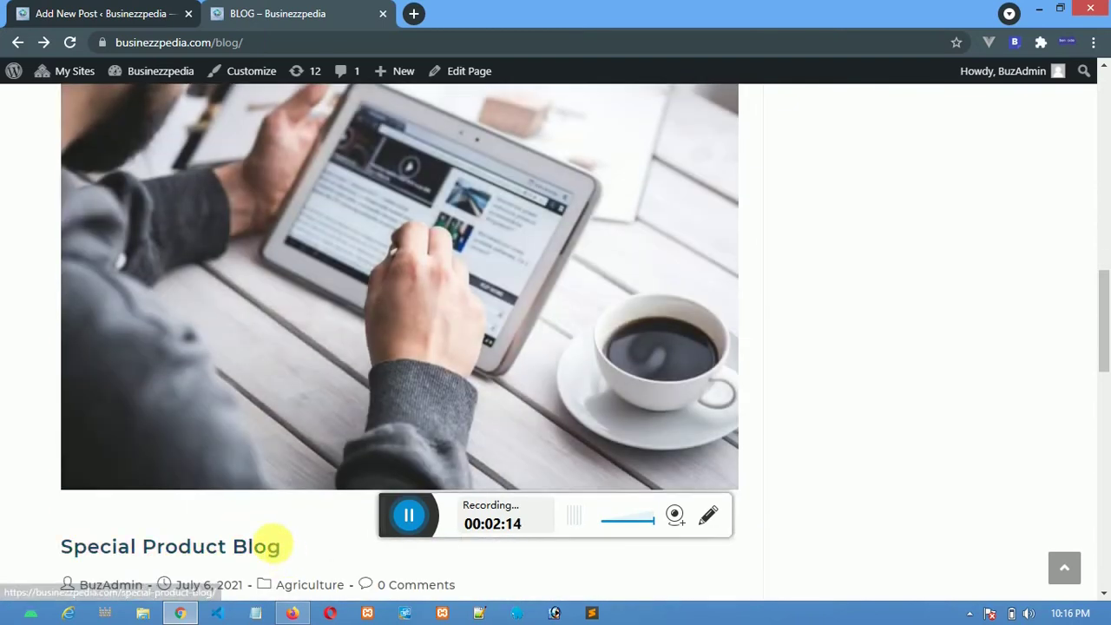
pyautogui.scroll(4, 241, 292)
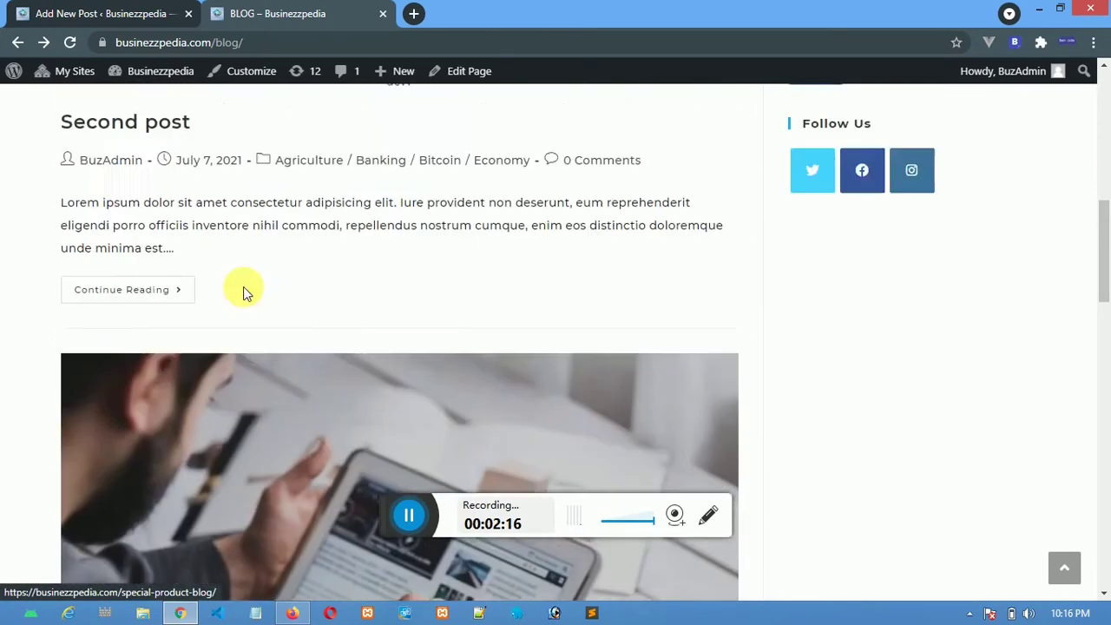
pyautogui.scroll(7, 243, 286)
pyautogui.scroll(-5, 297, 260)
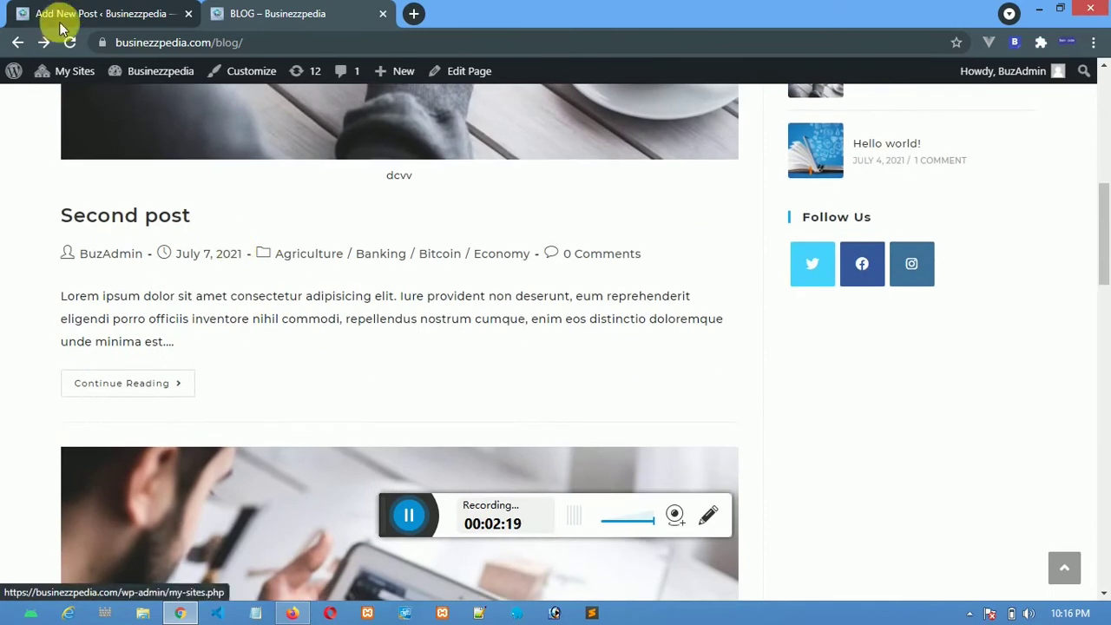
# Leave the "Post 34" editor for the posts list without saving and start another new post.
pyautogui.click(67, 18)
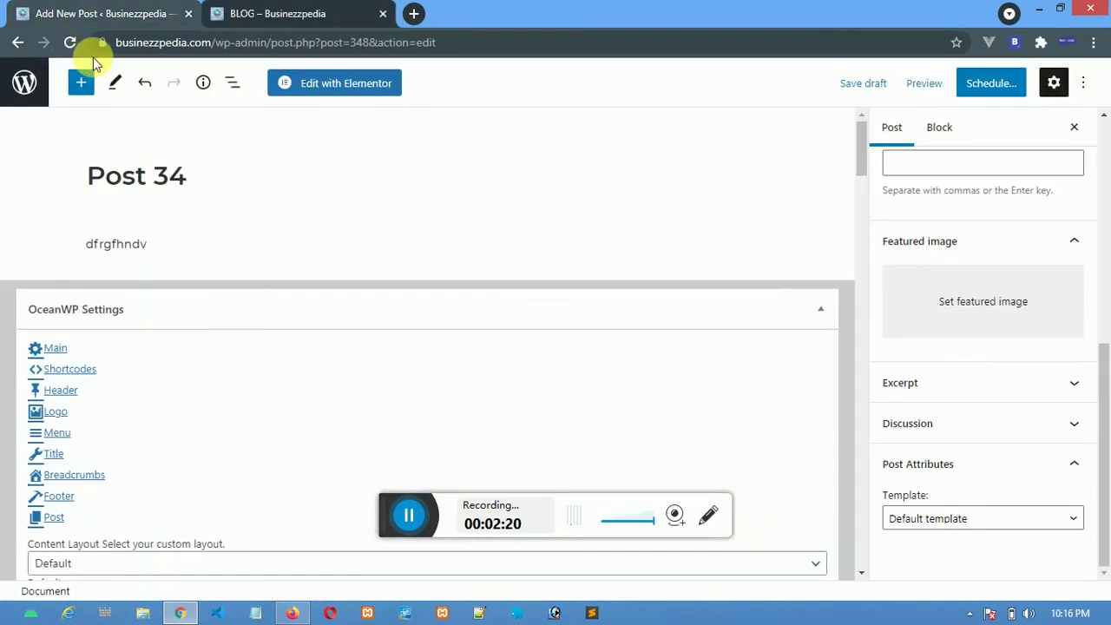
pyautogui.click(70, 42)
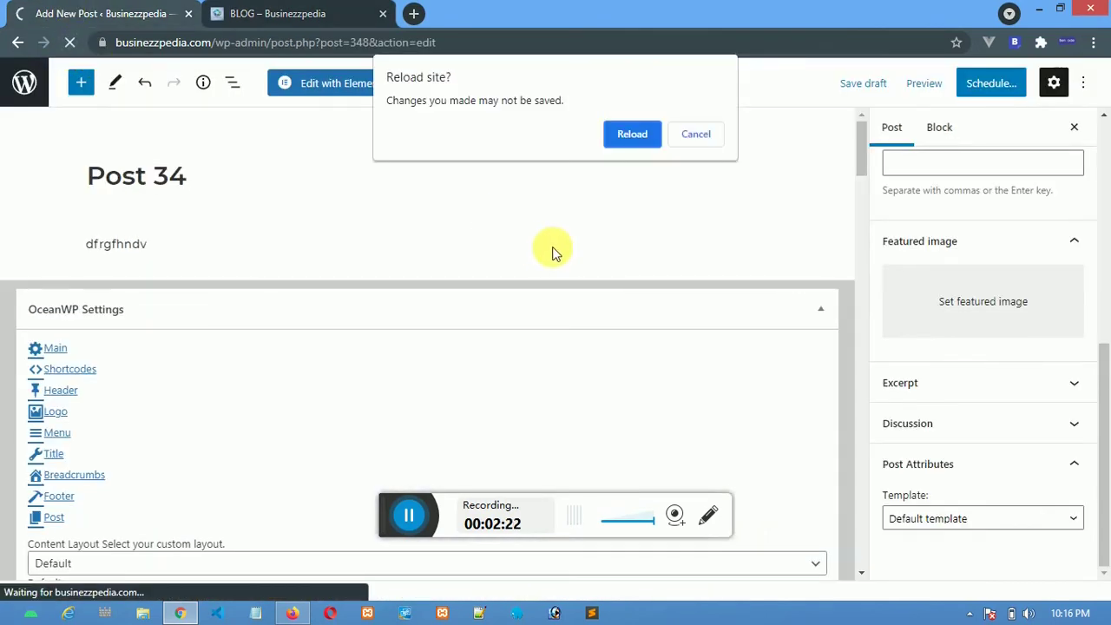
pyautogui.click(694, 141)
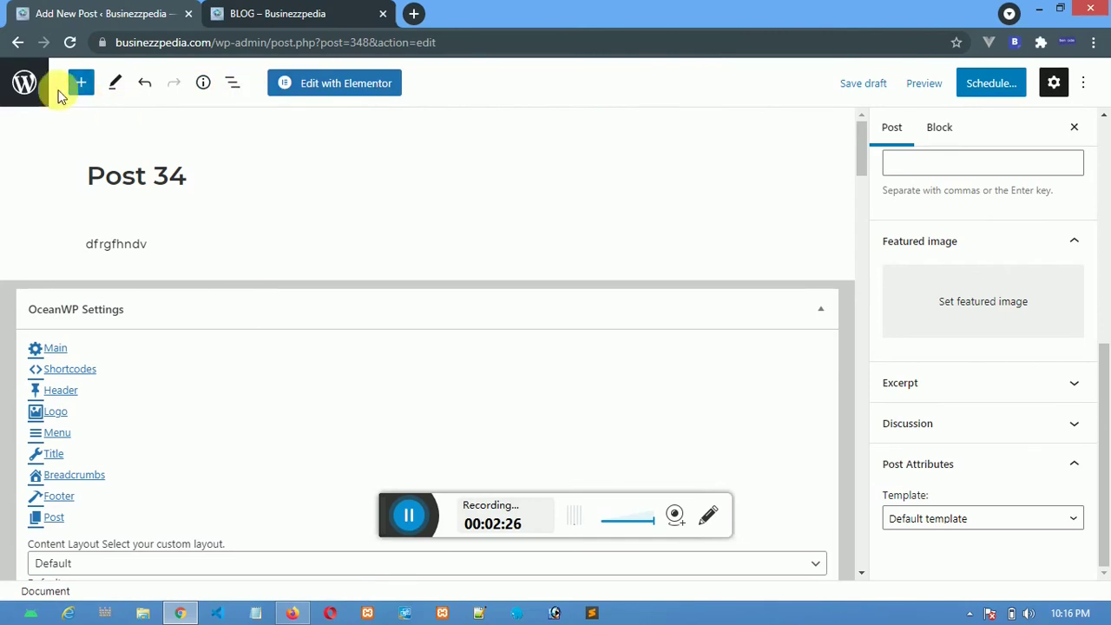
pyautogui.click(26, 83)
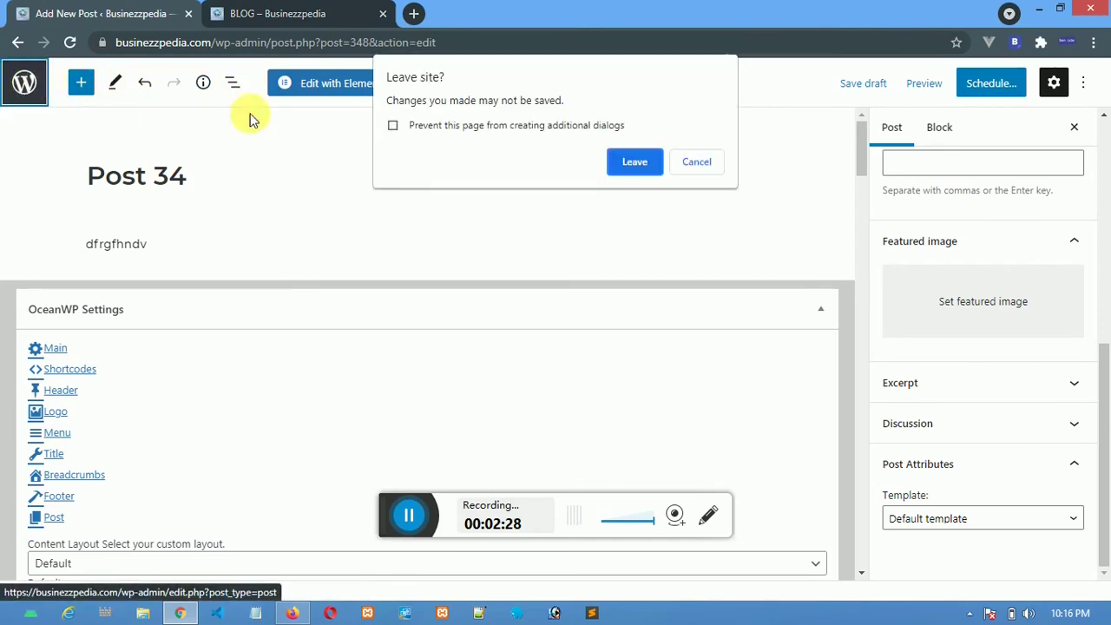
pyautogui.click(635, 162)
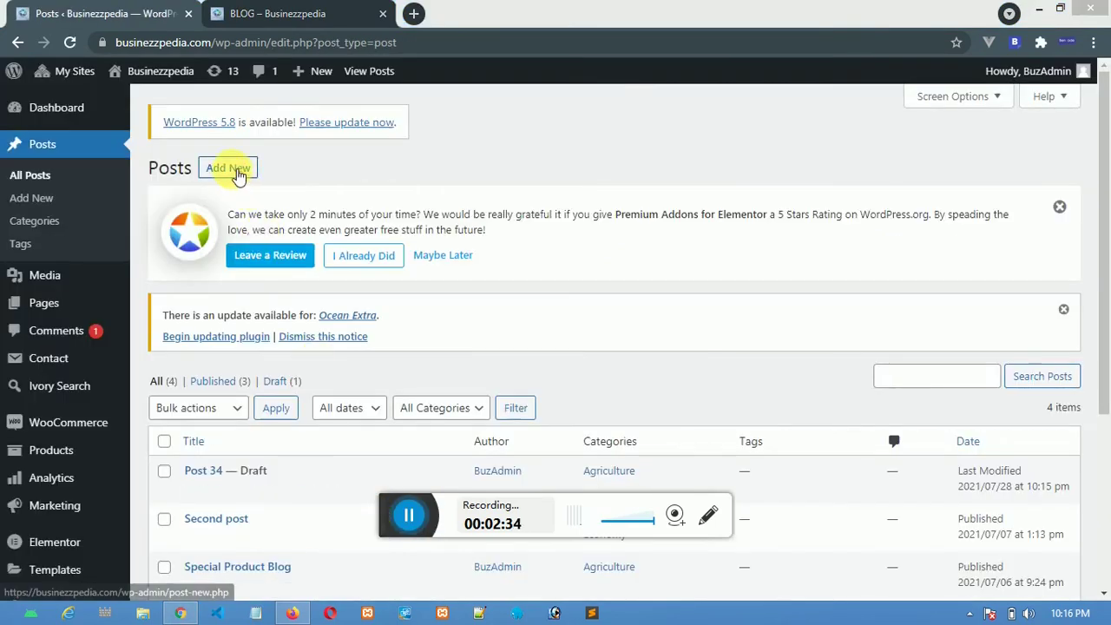
pyautogui.click(237, 173)
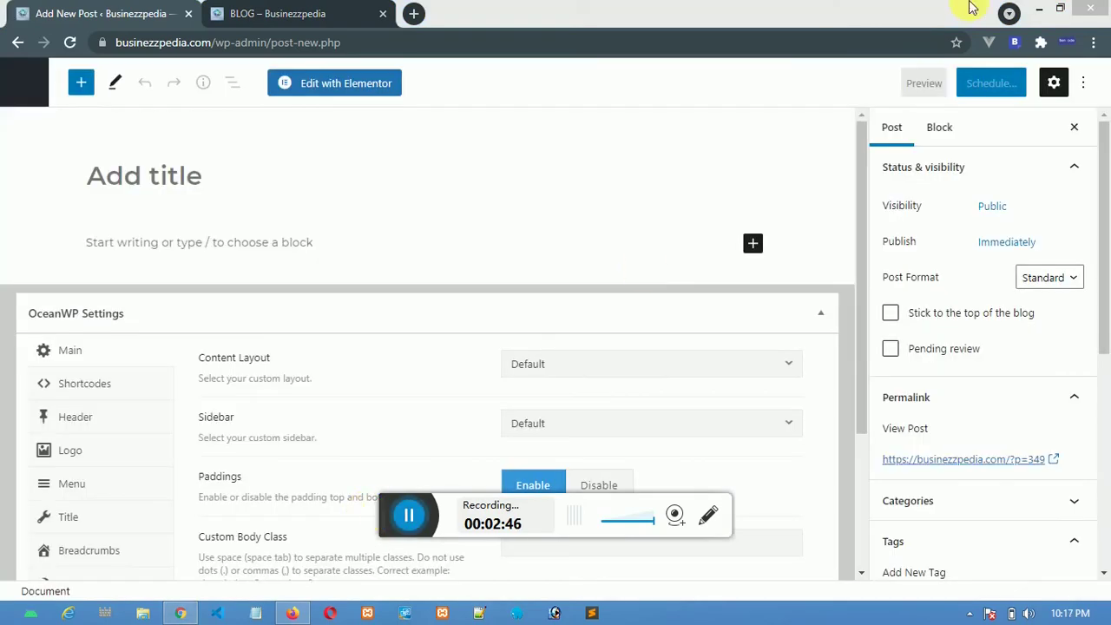
# Title the new post "effgrfeeff" and place the cursor in its empty body paragraph.
pyautogui.click(192, 177)
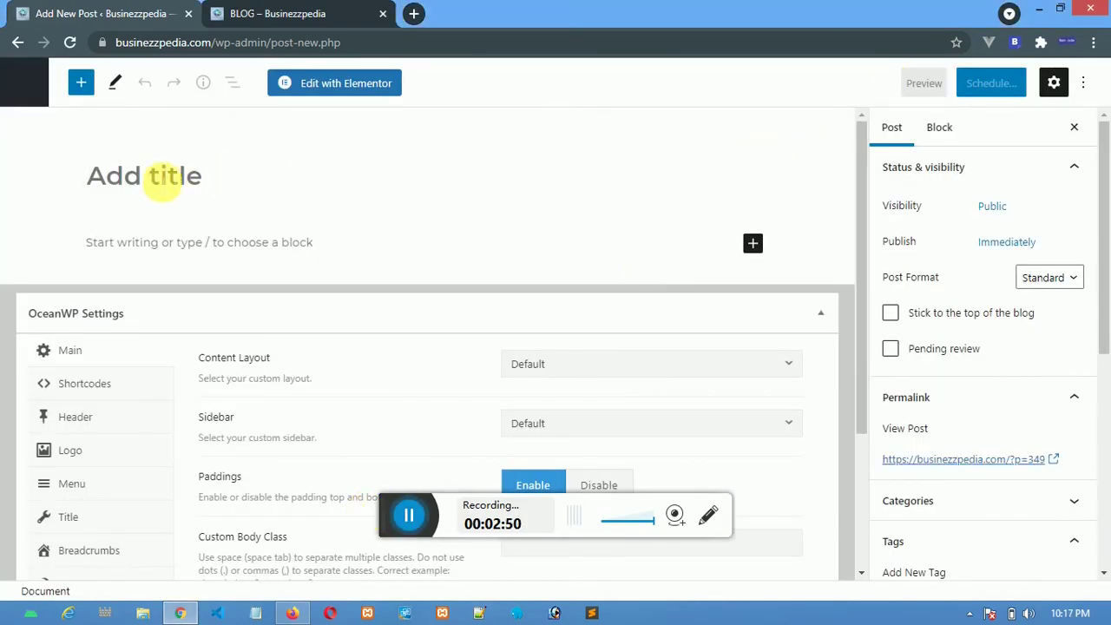
pyautogui.write('effgrfeeff')
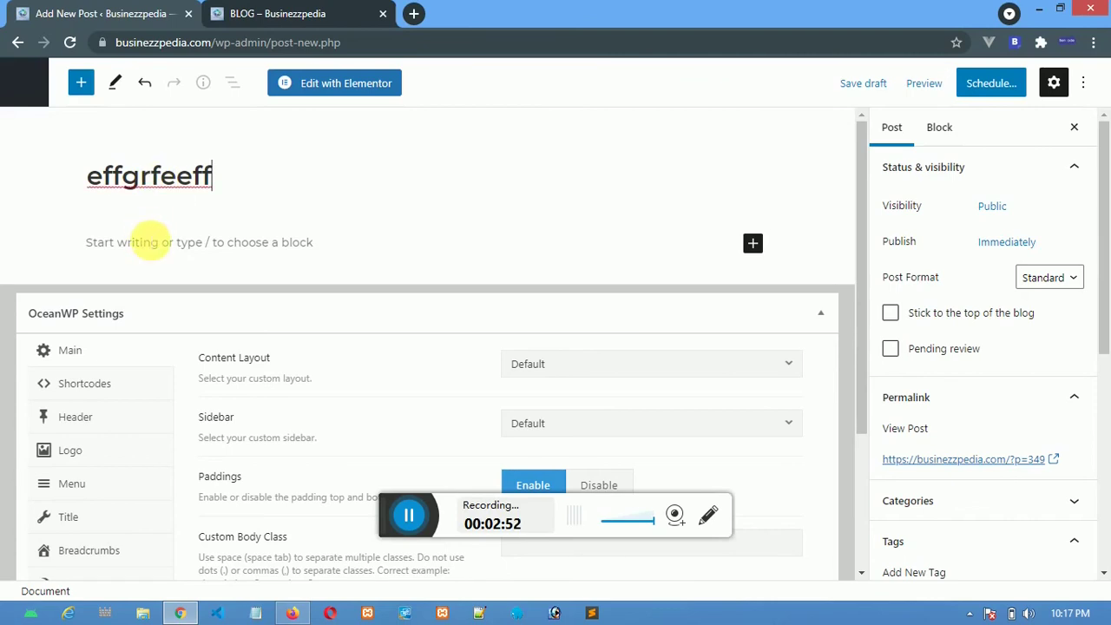
pyautogui.click(148, 243)
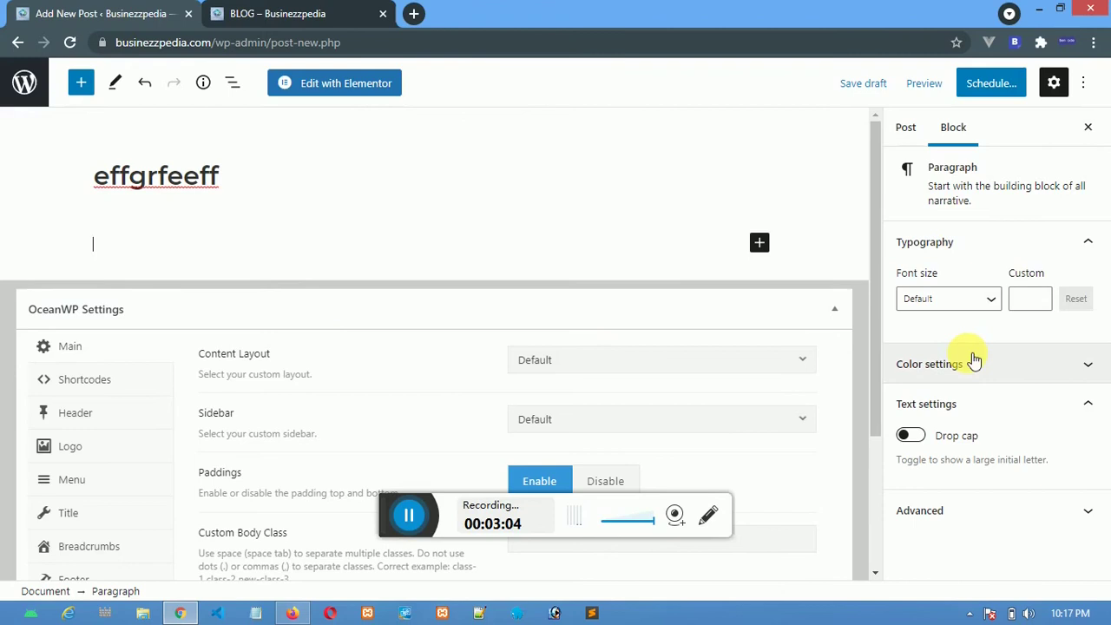
# Try assigning the Agriculture, Banking, Bitcoin and Economy categories to the post, and clear all four again.
pyautogui.click(903, 127)
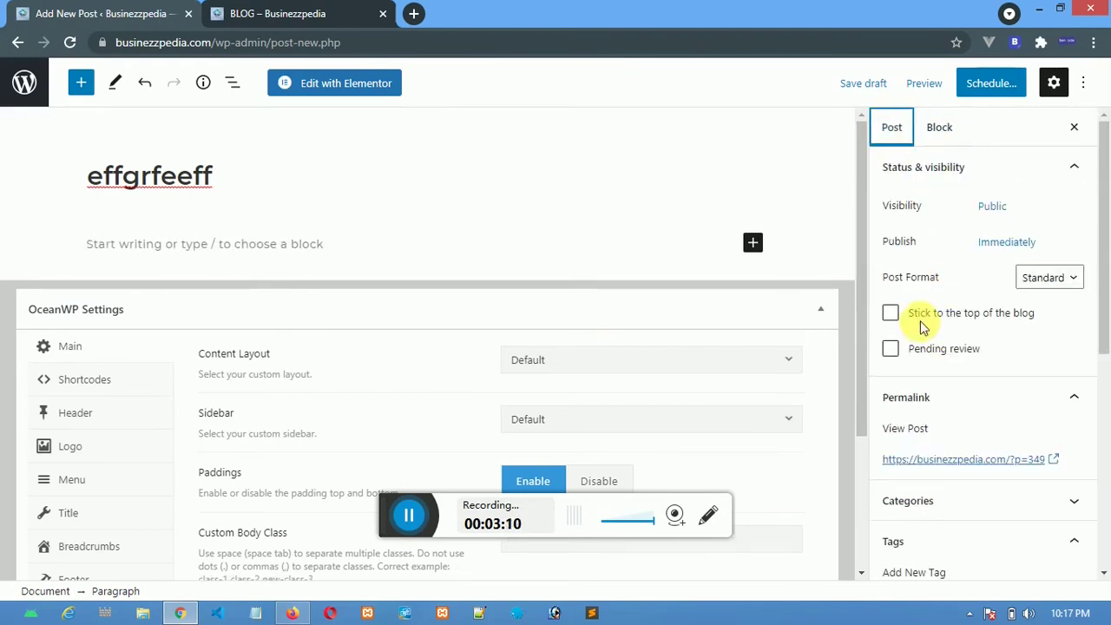
pyautogui.scroll(-3, 951, 348)
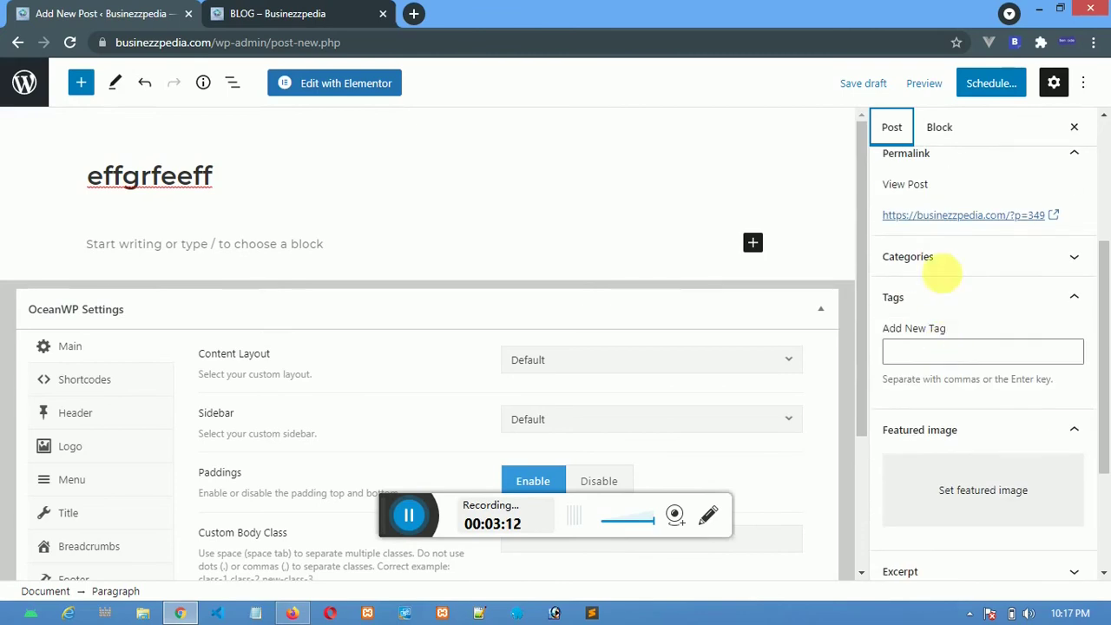
pyautogui.click(951, 256)
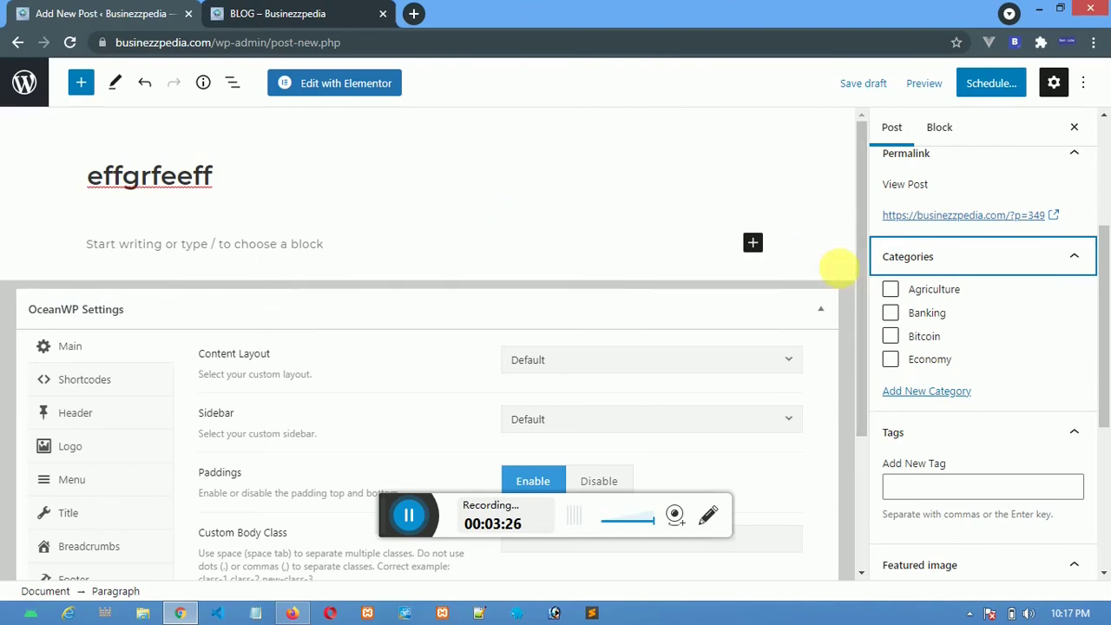
pyautogui.click(892, 290)
pyautogui.click(891, 312)
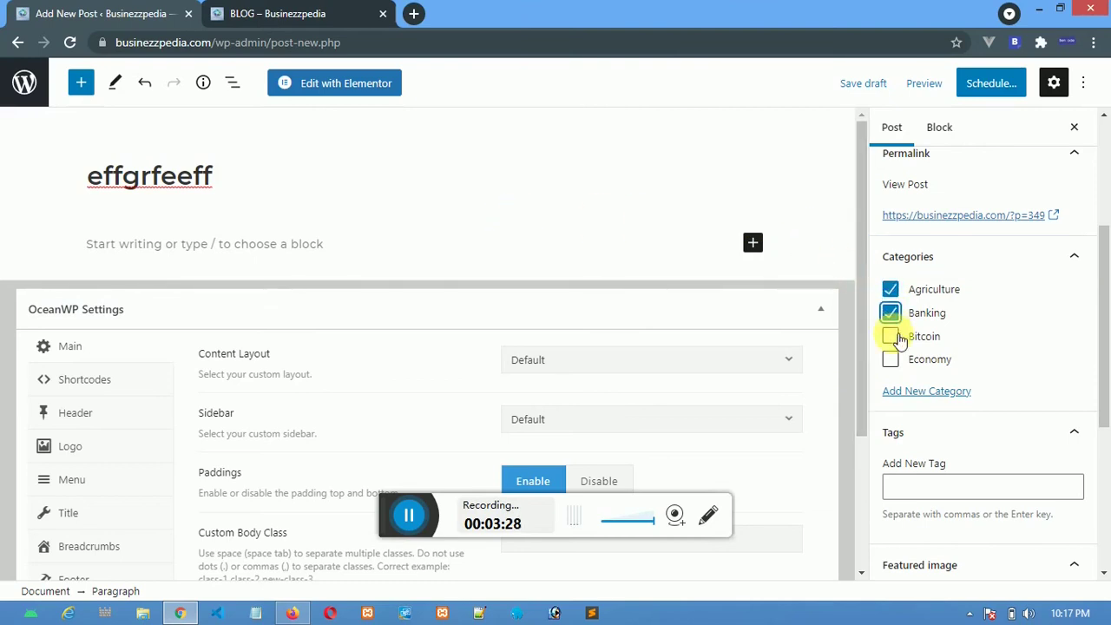
pyautogui.click(892, 337)
pyautogui.click(892, 359)
pyautogui.click(892, 337)
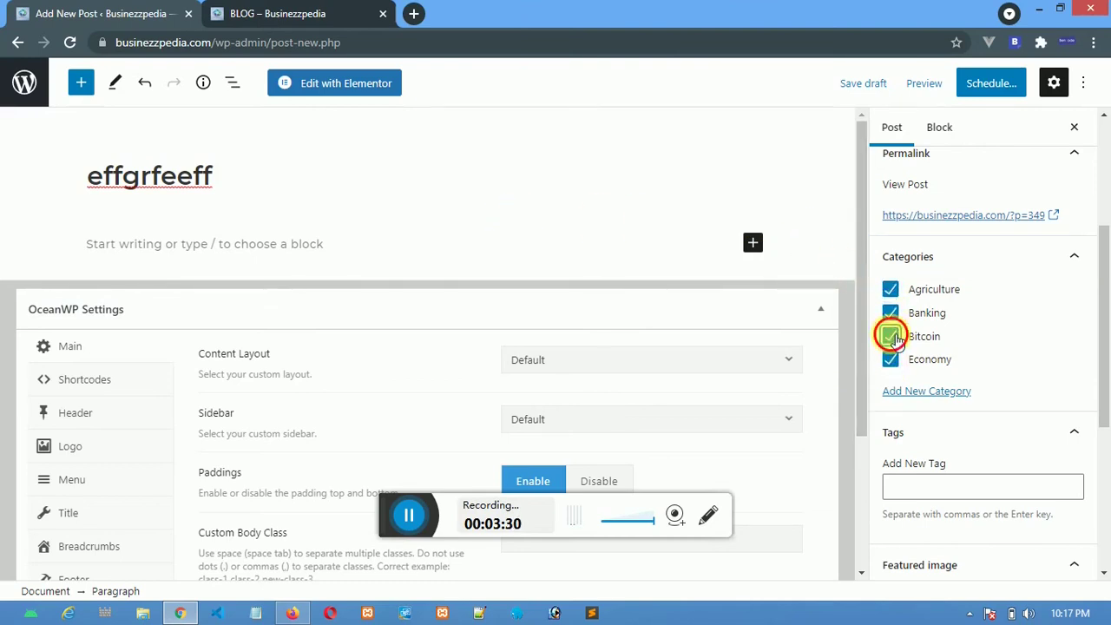
pyautogui.click(893, 291)
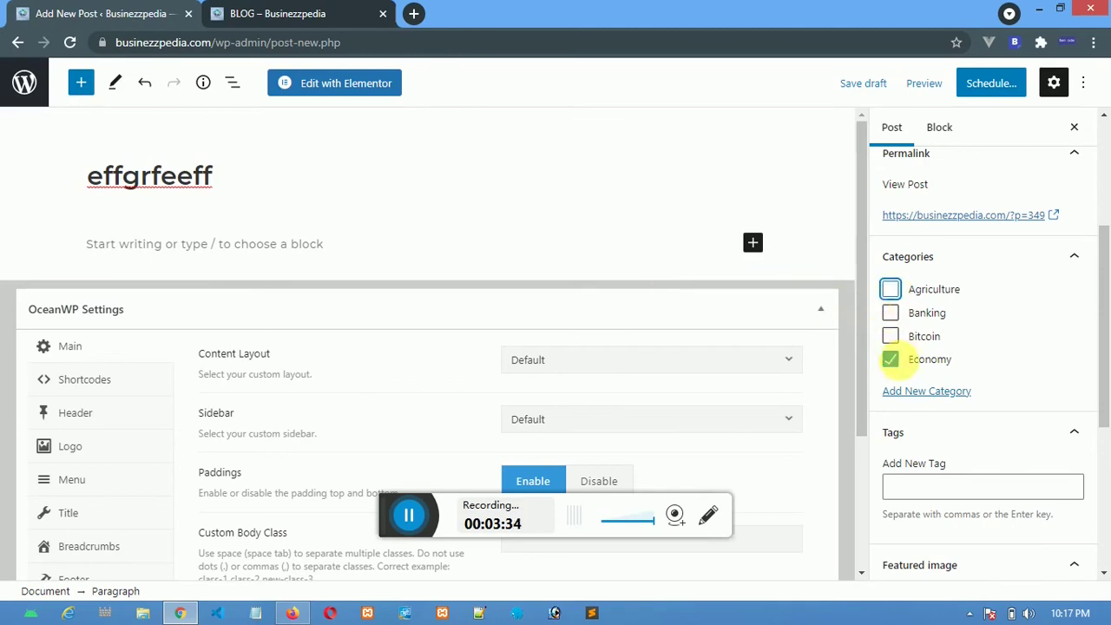
pyautogui.click(893, 362)
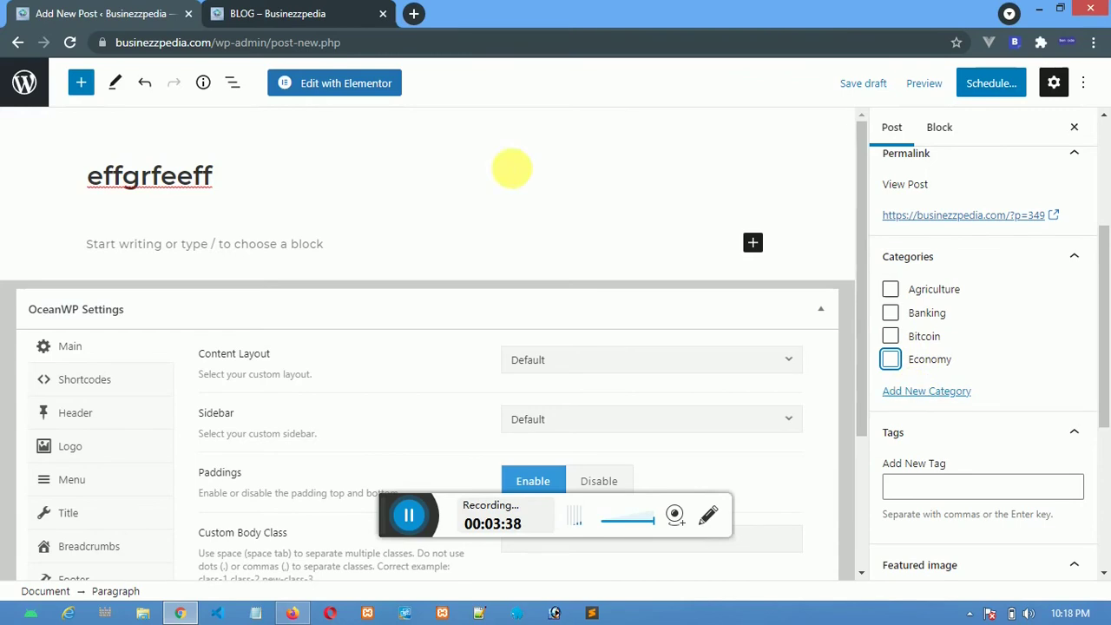
# Examine the category list on the live blog page and return to the post editor.
pyautogui.click(277, 14)
pyautogui.scroll(5, 833, 256)
pyautogui.scroll(2, 849, 256)
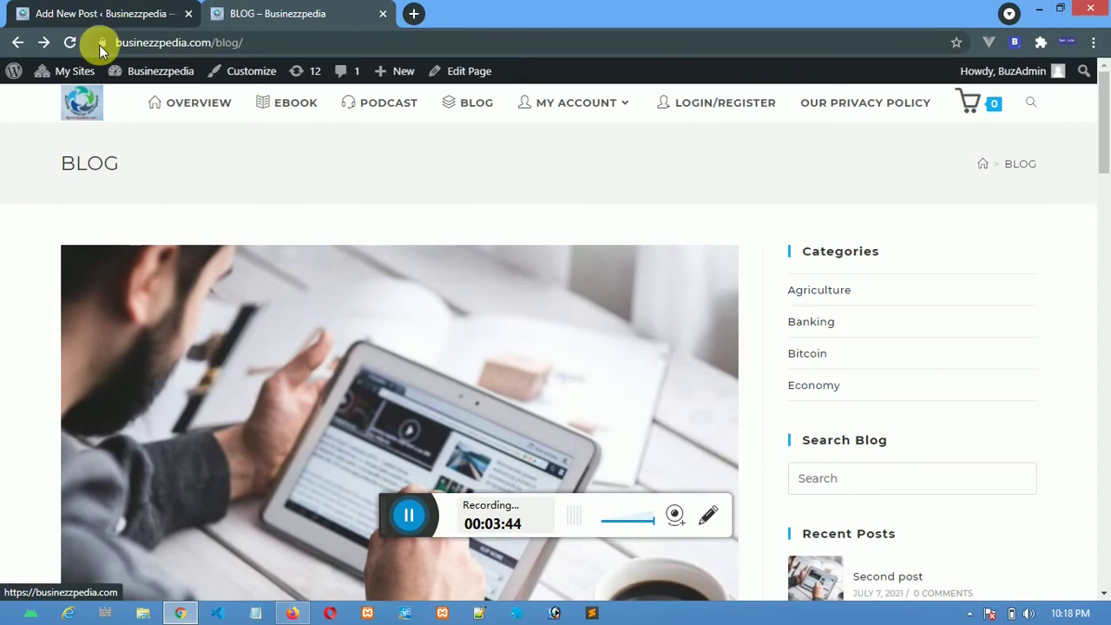
pyautogui.click(94, 13)
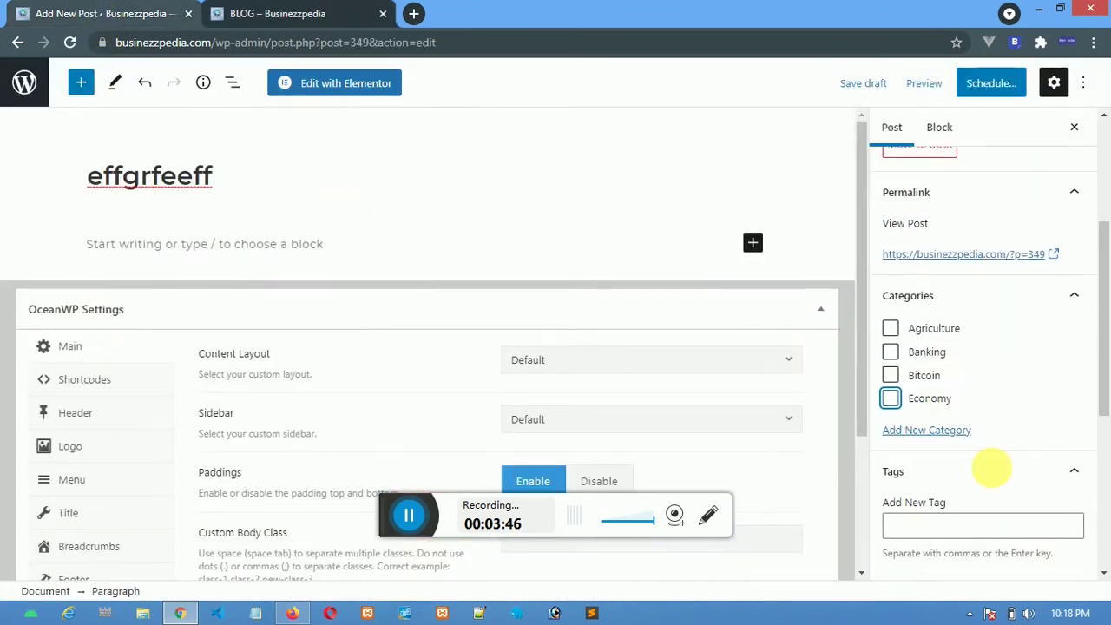
# Leave the "effgrfeeff" editor for the posts list without saving the changes.
pyautogui.scroll(-4, 990, 474)
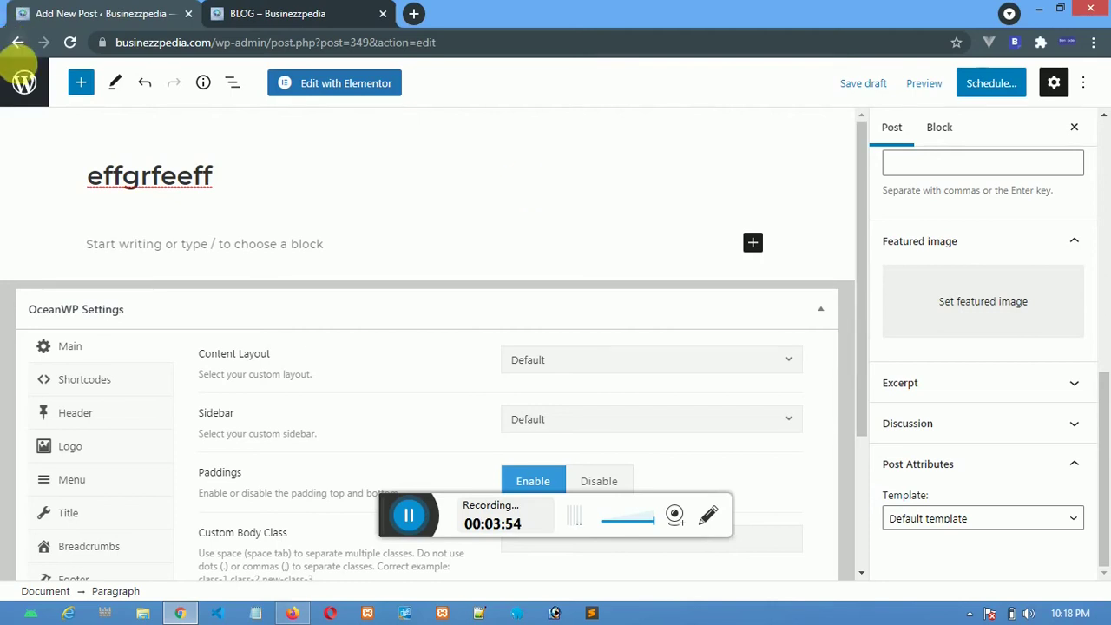
pyautogui.click(22, 81)
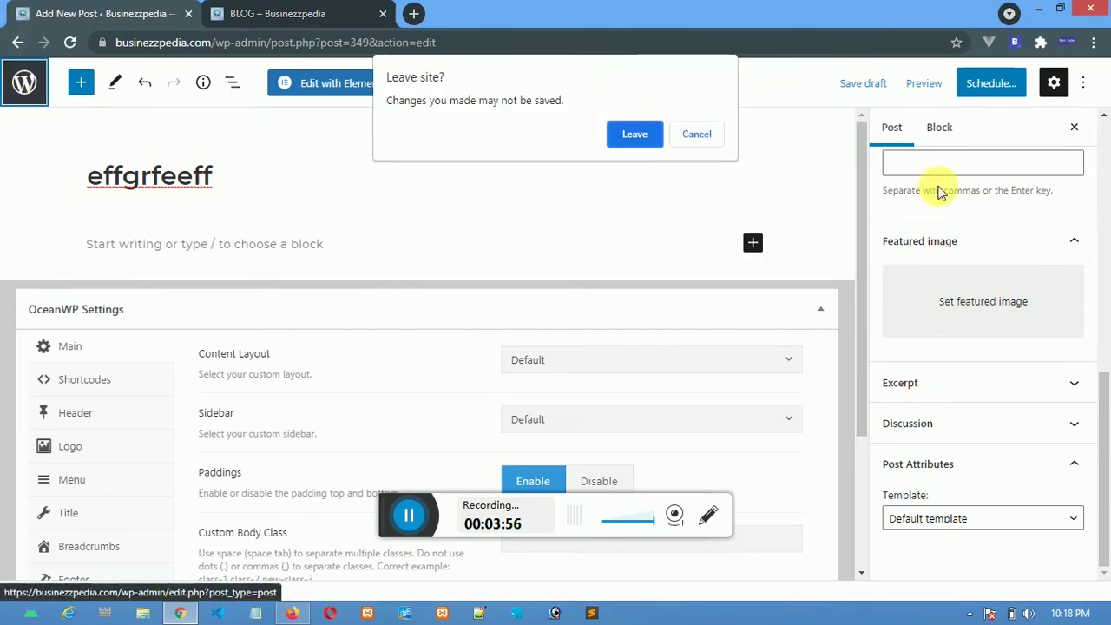
pyautogui.click(635, 136)
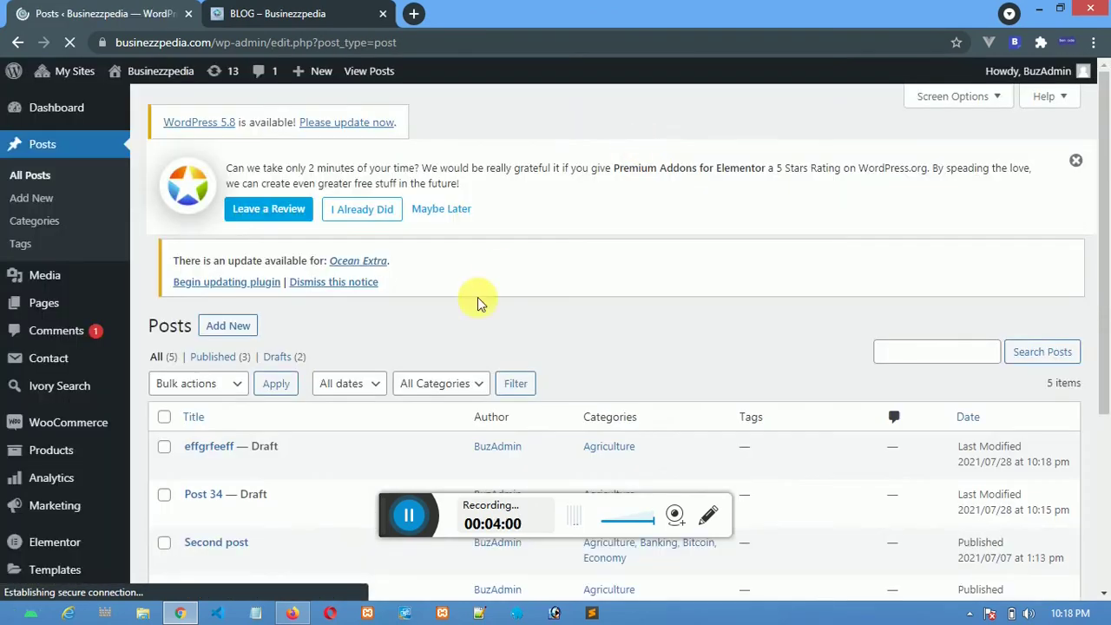
# Move the draft posts "effgrfeeff" and "Post 34" to the trash with one bulk action.
pyautogui.scroll(-1, 261, 458)
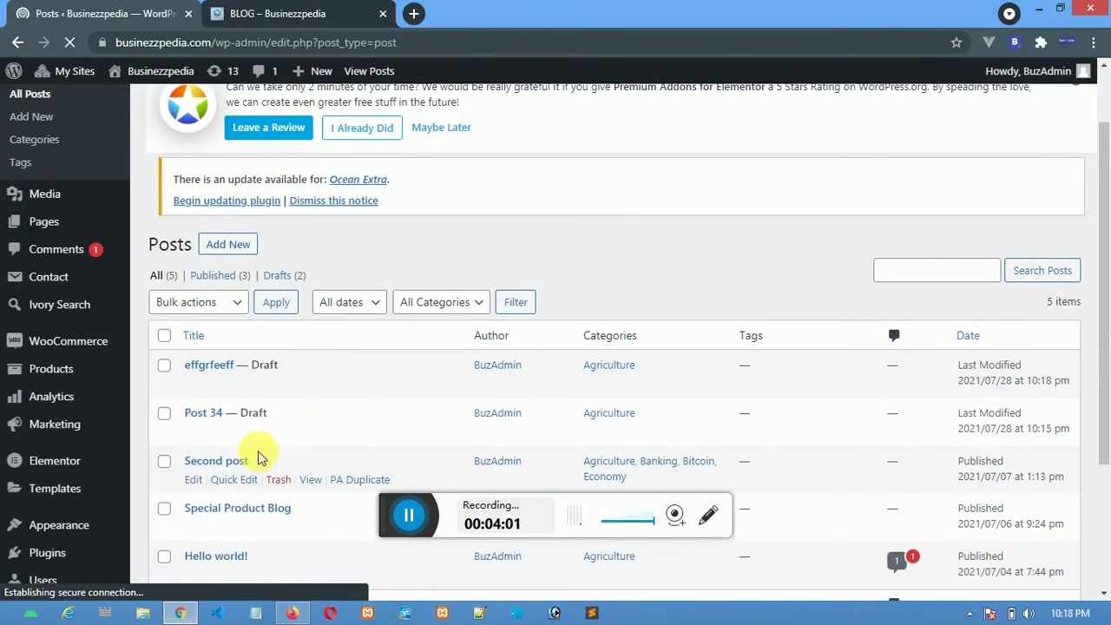
pyautogui.click(164, 415)
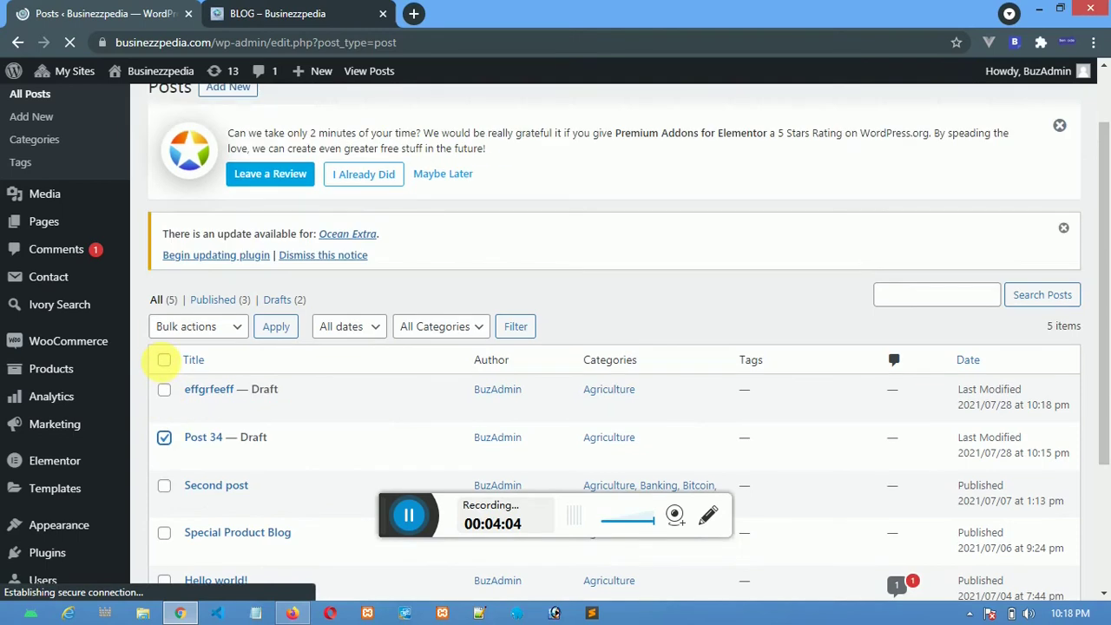
pyautogui.click(165, 362)
pyautogui.click(165, 360)
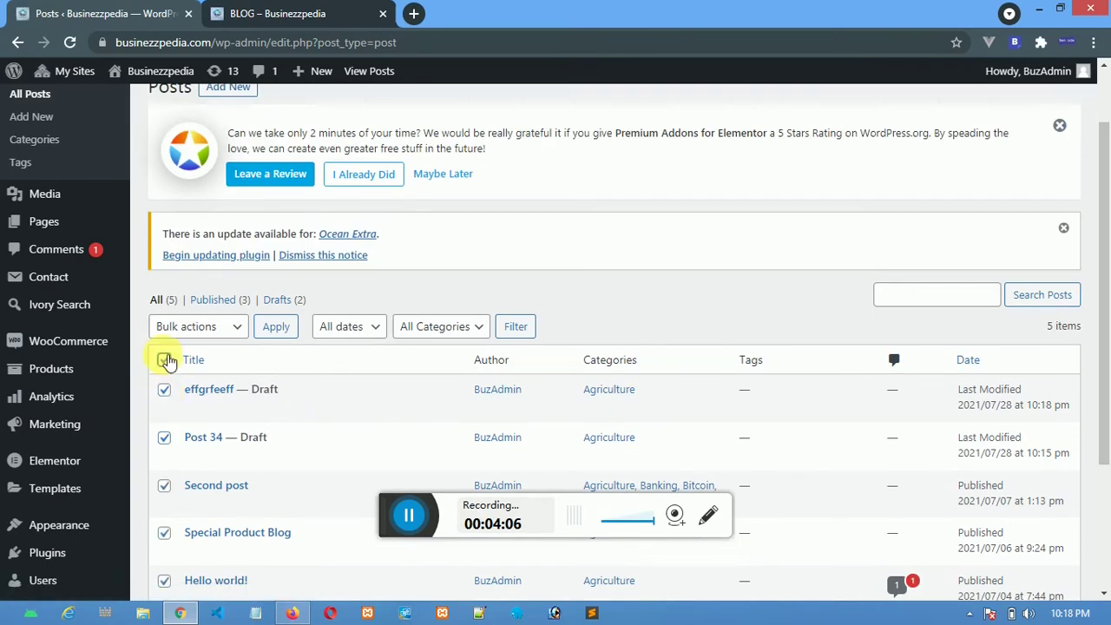
pyautogui.click(165, 391)
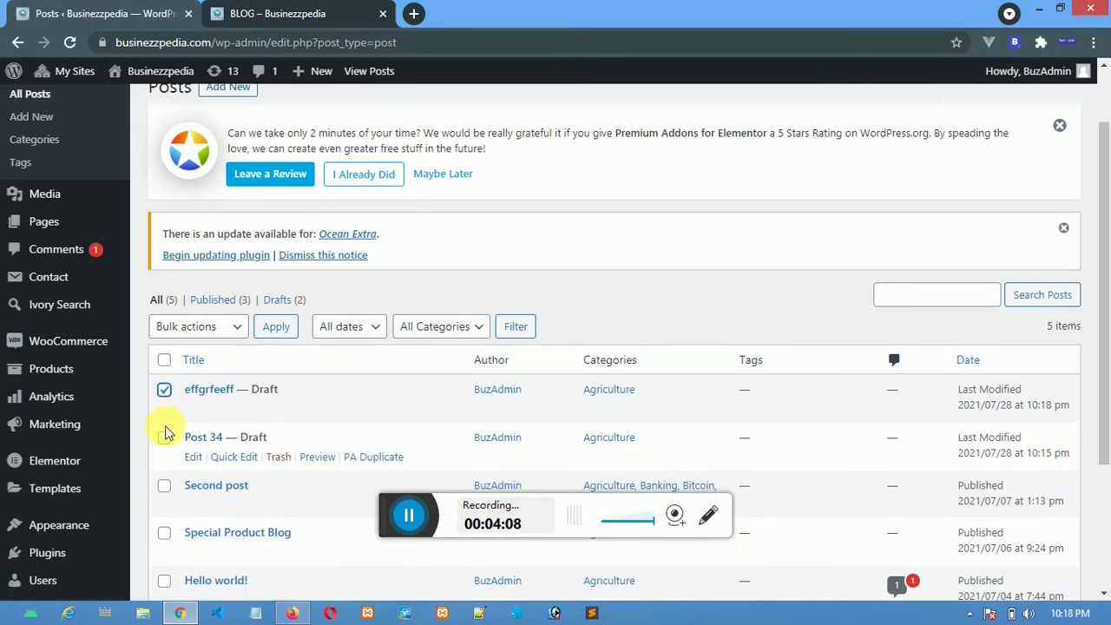
pyautogui.click(165, 438)
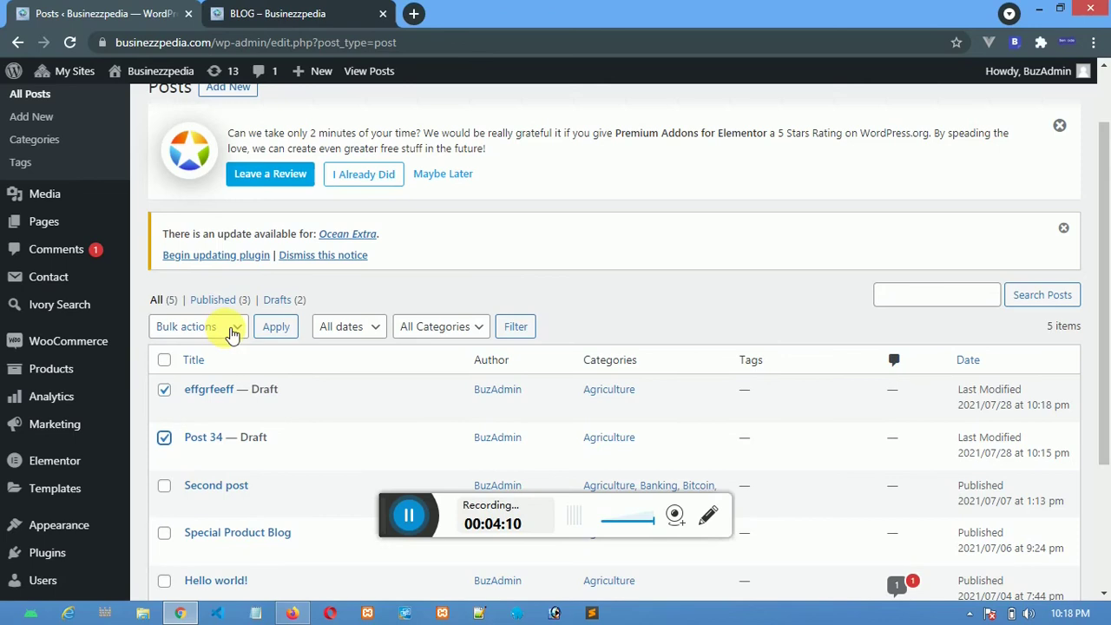
pyautogui.click(232, 334)
pyautogui.click(196, 380)
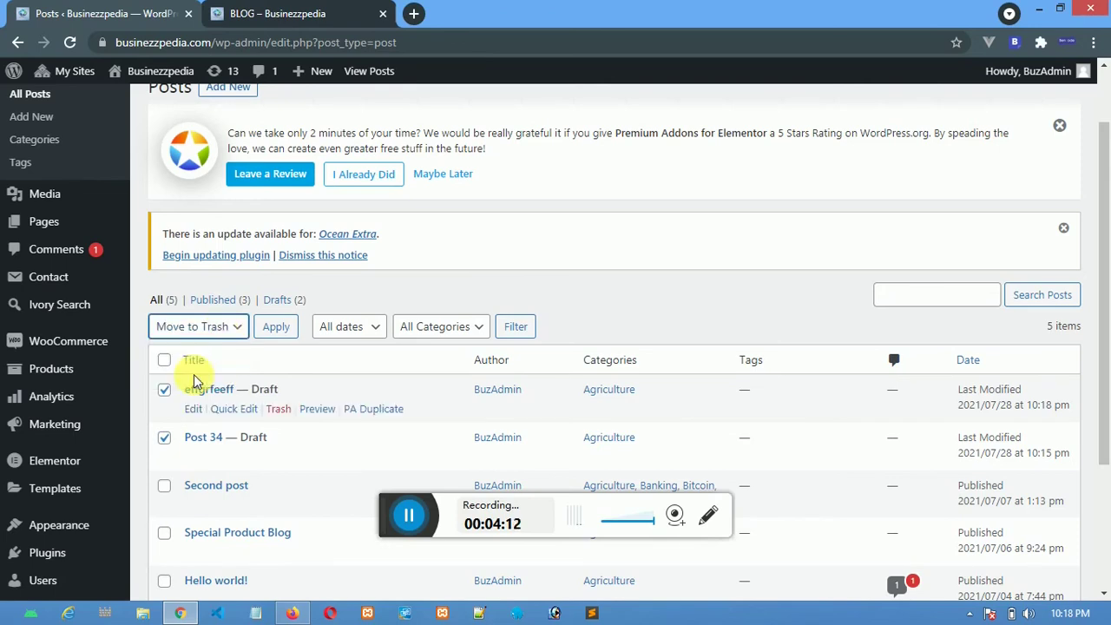
pyautogui.click(270, 326)
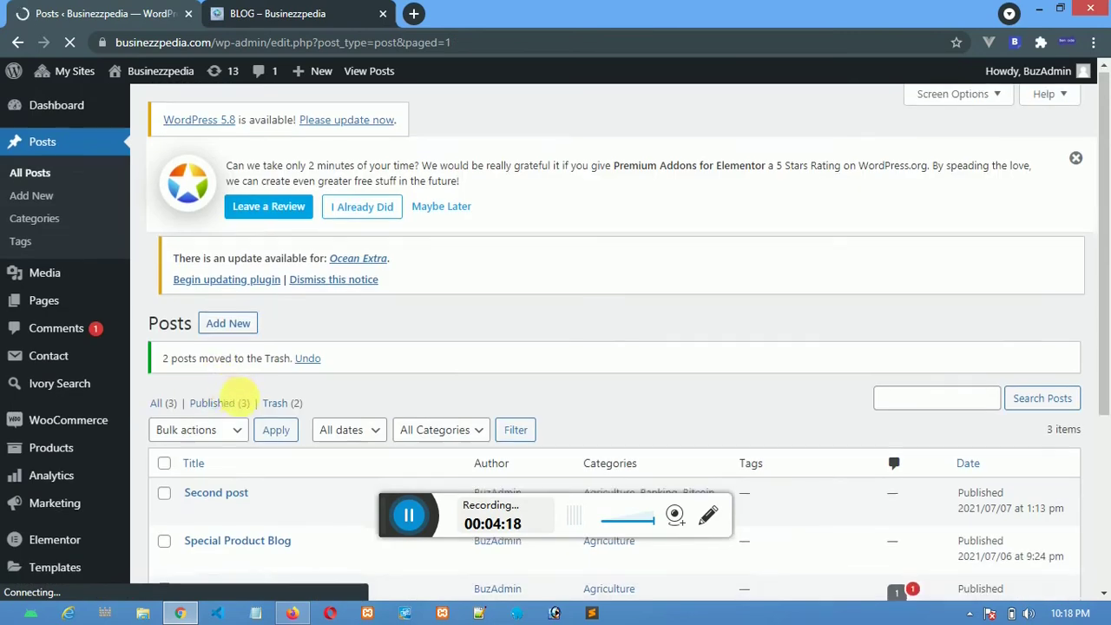
pyautogui.scroll(-3, 230, 382)
pyautogui.scroll(3, 252, 261)
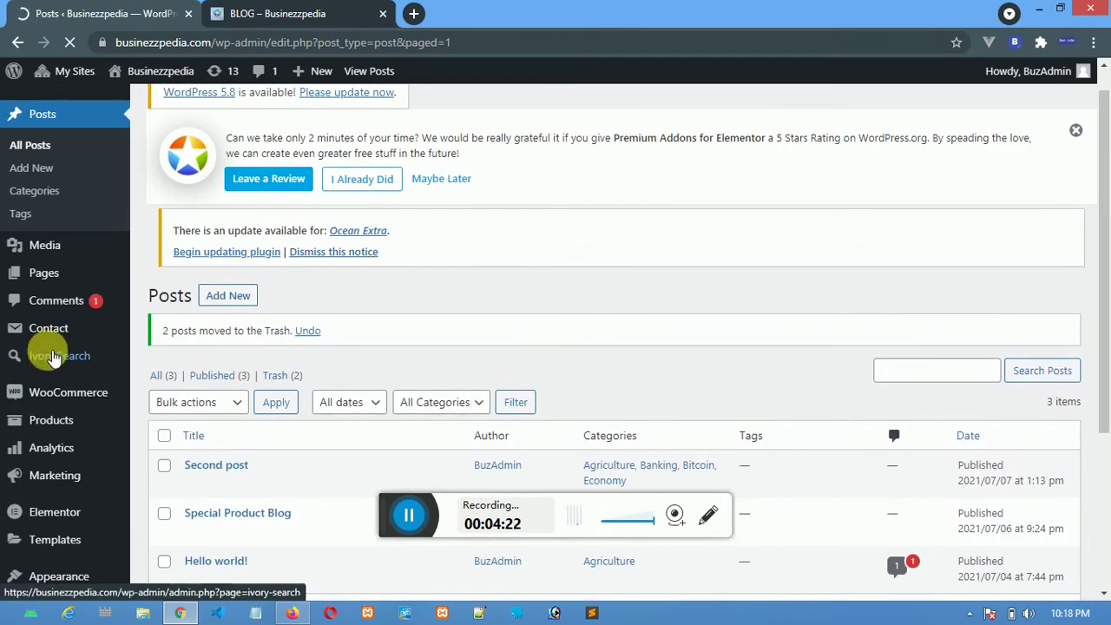
pyautogui.click(28, 271)
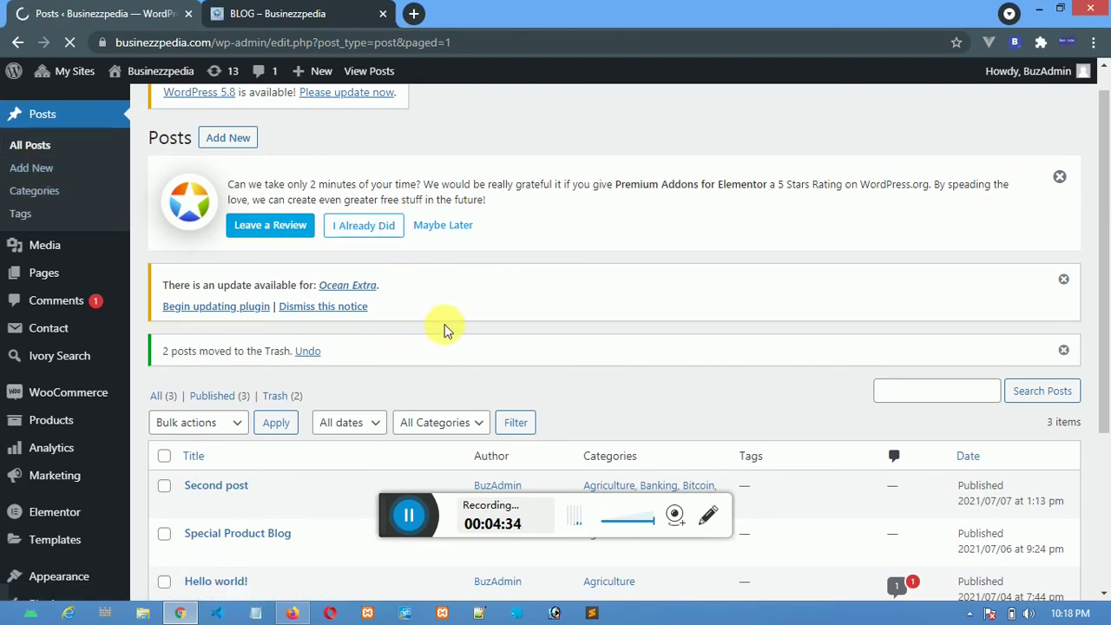
pyautogui.scroll(-2, 445, 330)
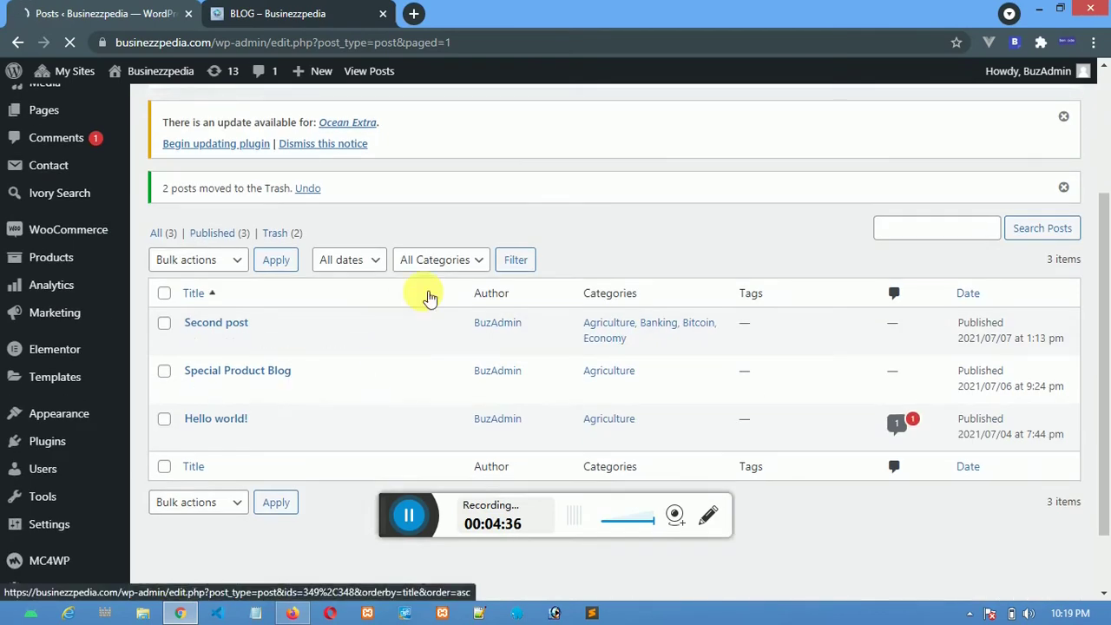
pyautogui.scroll(-1, 383, 401)
pyautogui.scroll(-1, 383, 401)
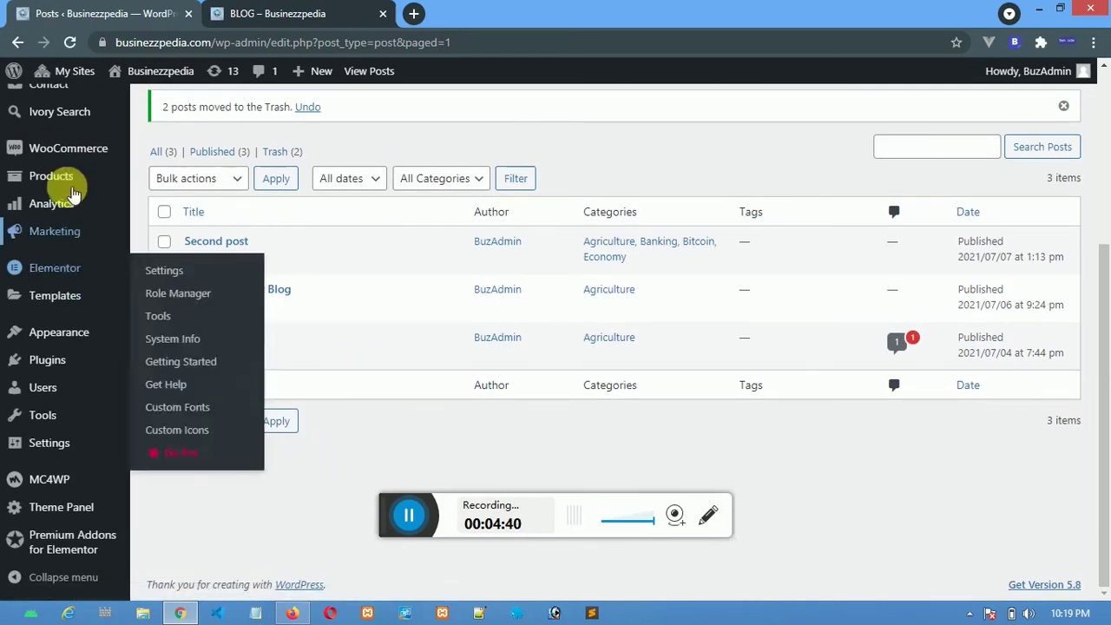
# Open the All Products list and the Add New product page in separate browser tabs, and show the product list.
pyautogui.moveTo(82, 151)
pyautogui.moveTo(57, 180)
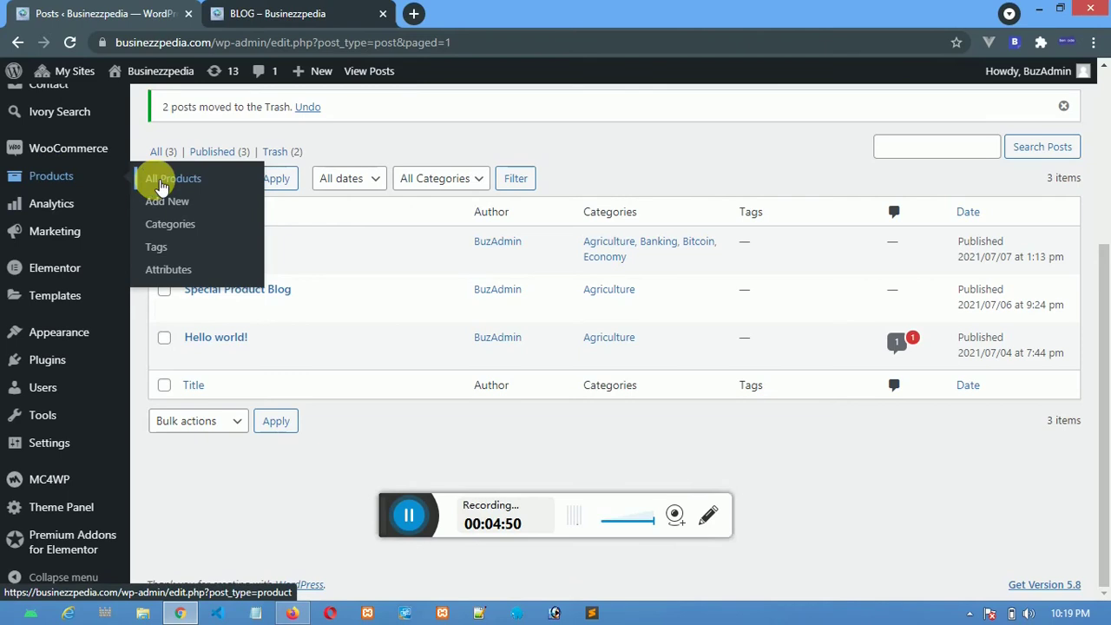
pyautogui.rightClick(161, 185)
pyautogui.click(180, 190)
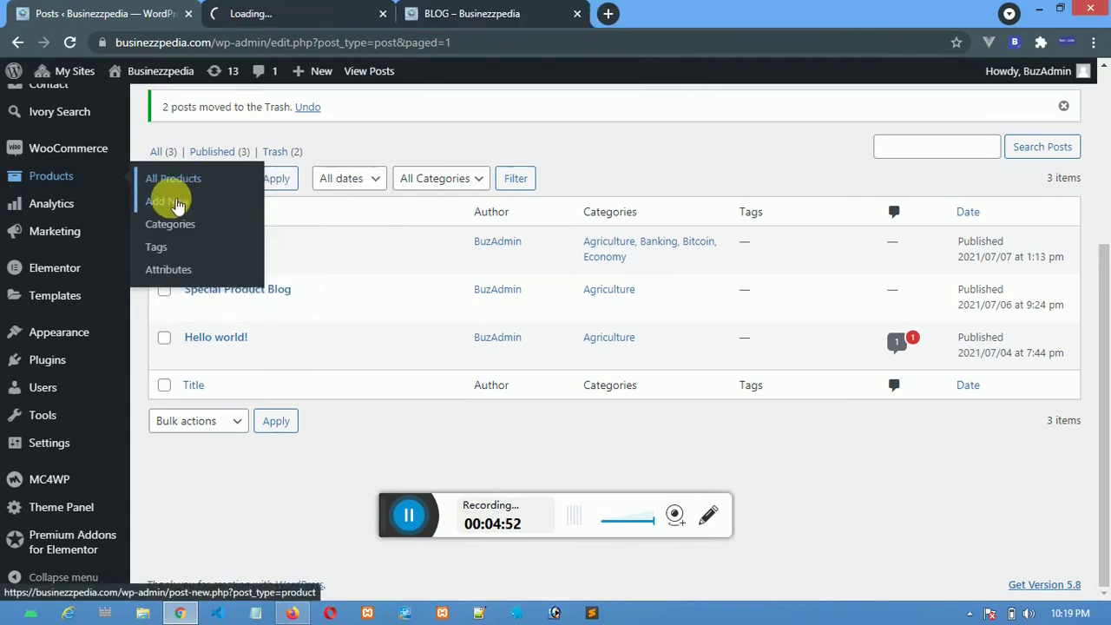
pyautogui.rightClick(176, 204)
pyautogui.click(194, 211)
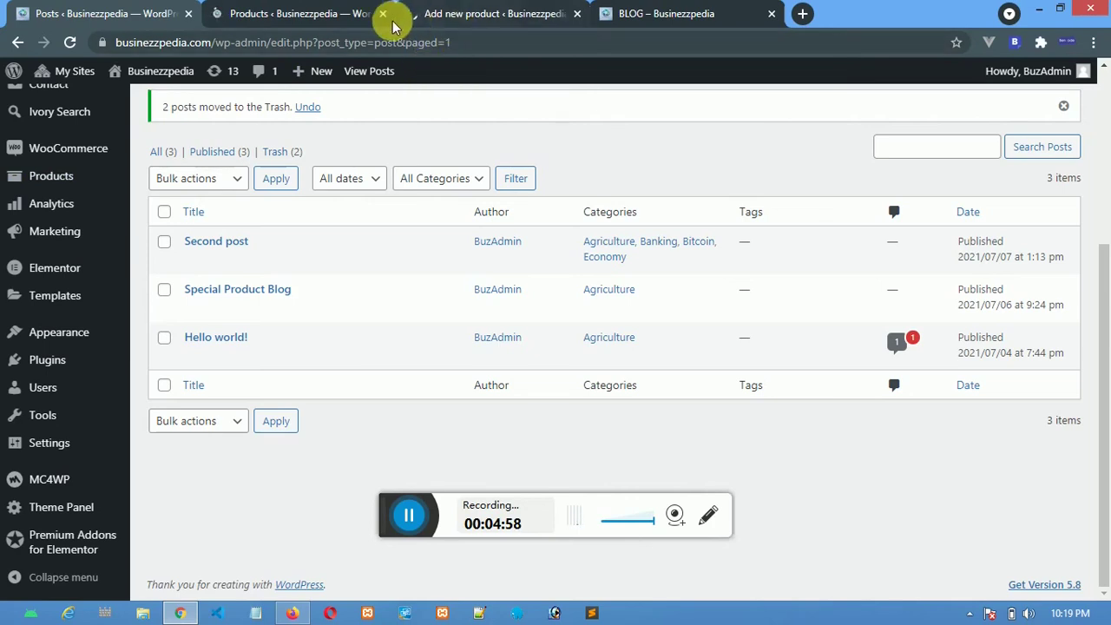
pyautogui.click(463, 16)
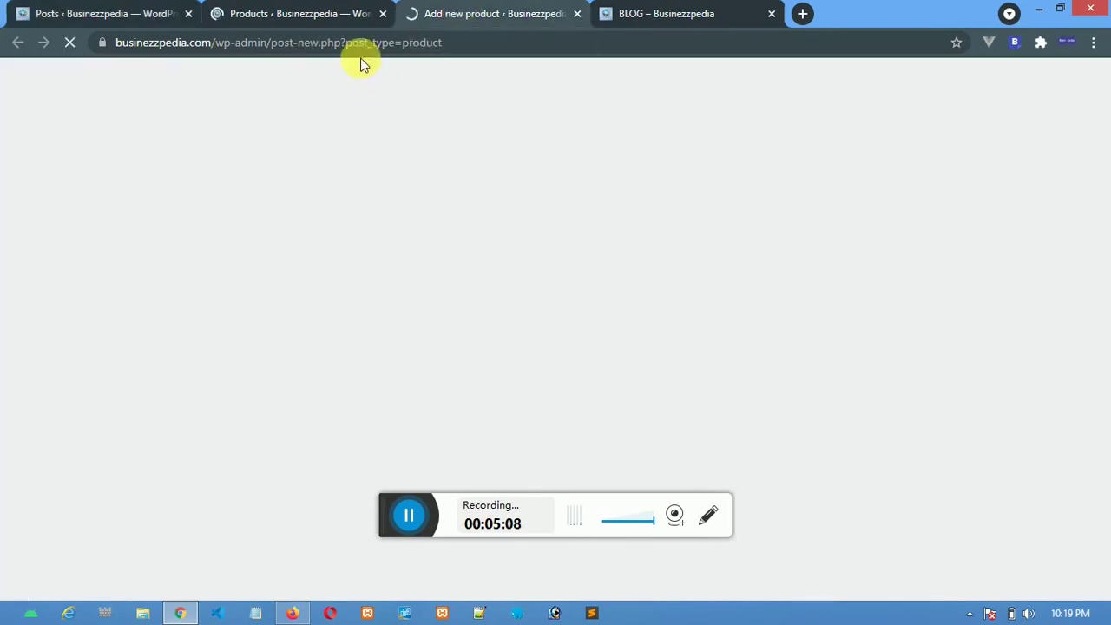
pyautogui.click(275, 16)
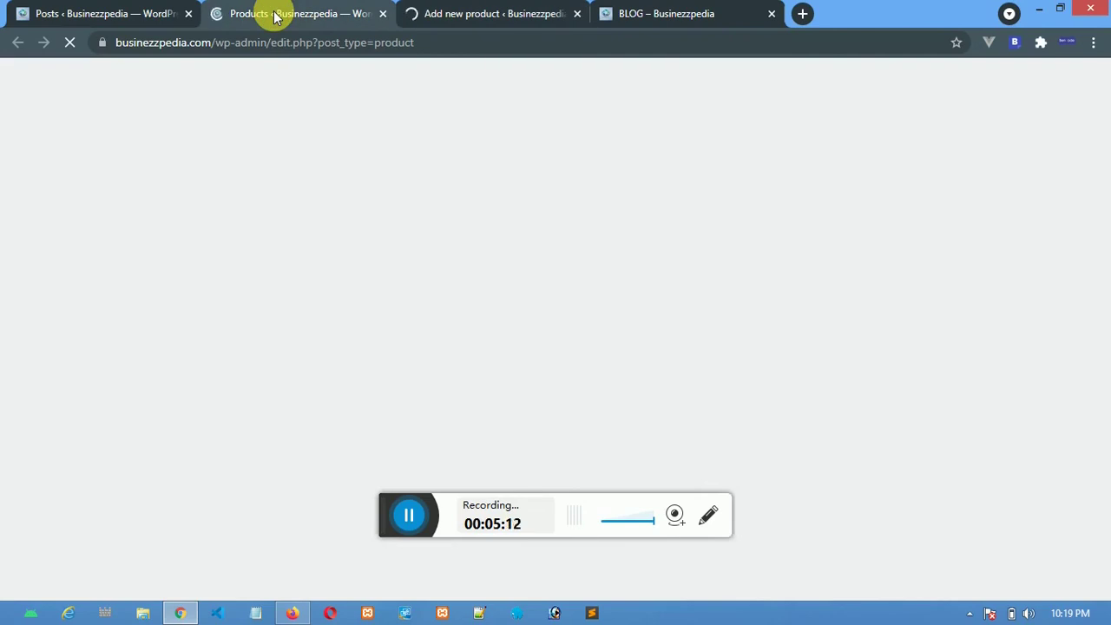
# Dismiss the "Using WooCommerce?" notice on the Products page.
pyautogui.click(412, 518)
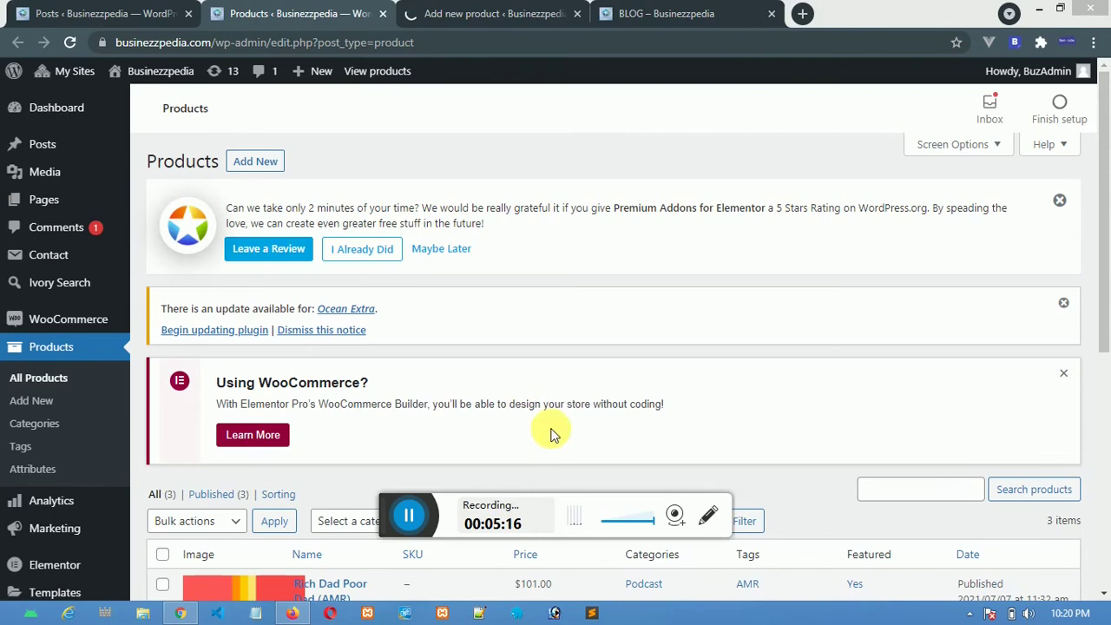
pyautogui.moveTo(398, 502); pyautogui.dragTo(755, 350)
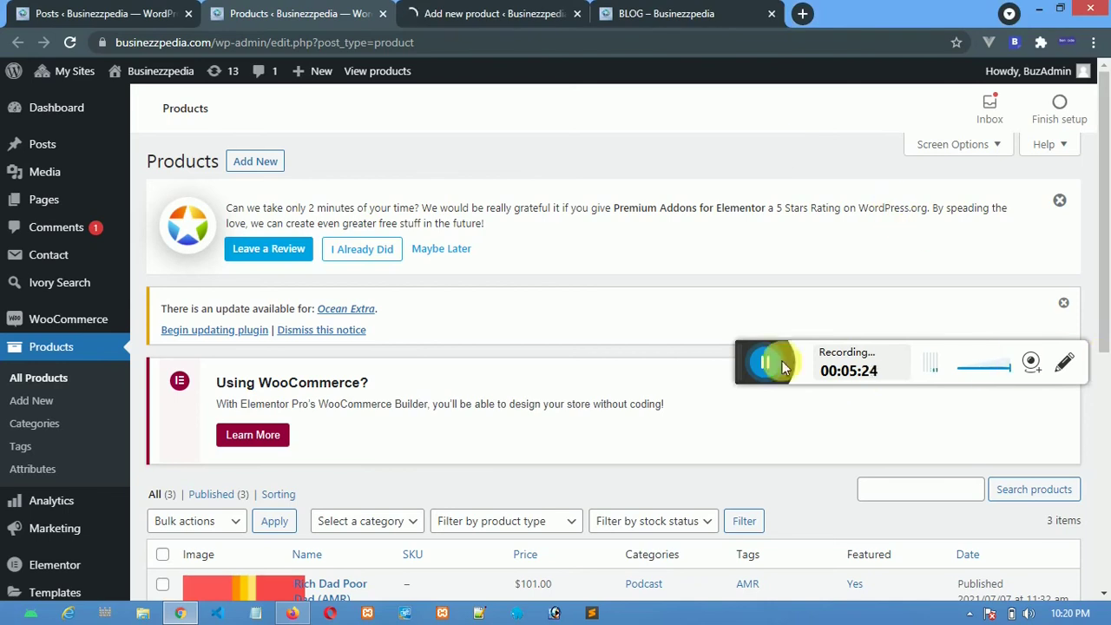
pyautogui.moveTo(749, 378); pyautogui.dragTo(790, 524)
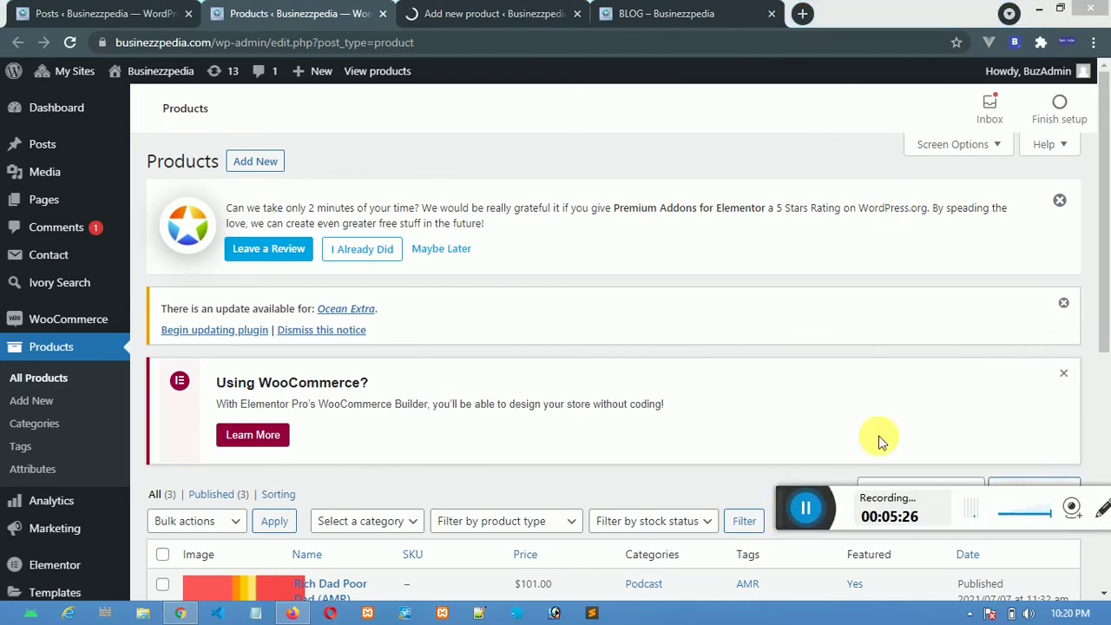
pyautogui.click(1066, 377)
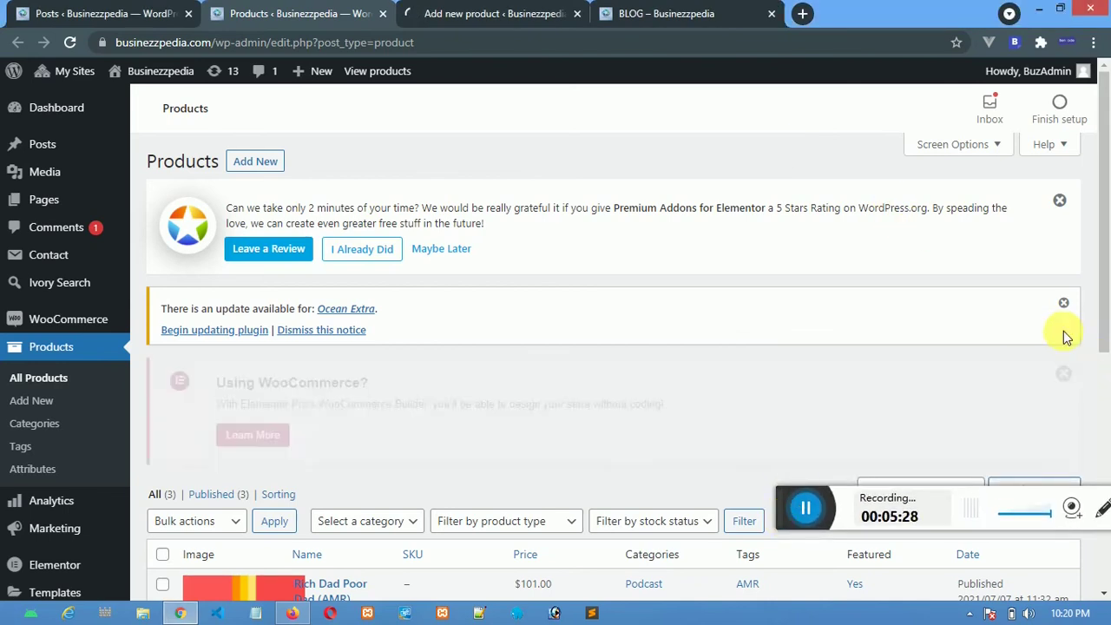
# Dismiss the Ocean Extra update notice and the Premium Addons for Elementor review notice on the Products page.
pyautogui.click(1068, 296)
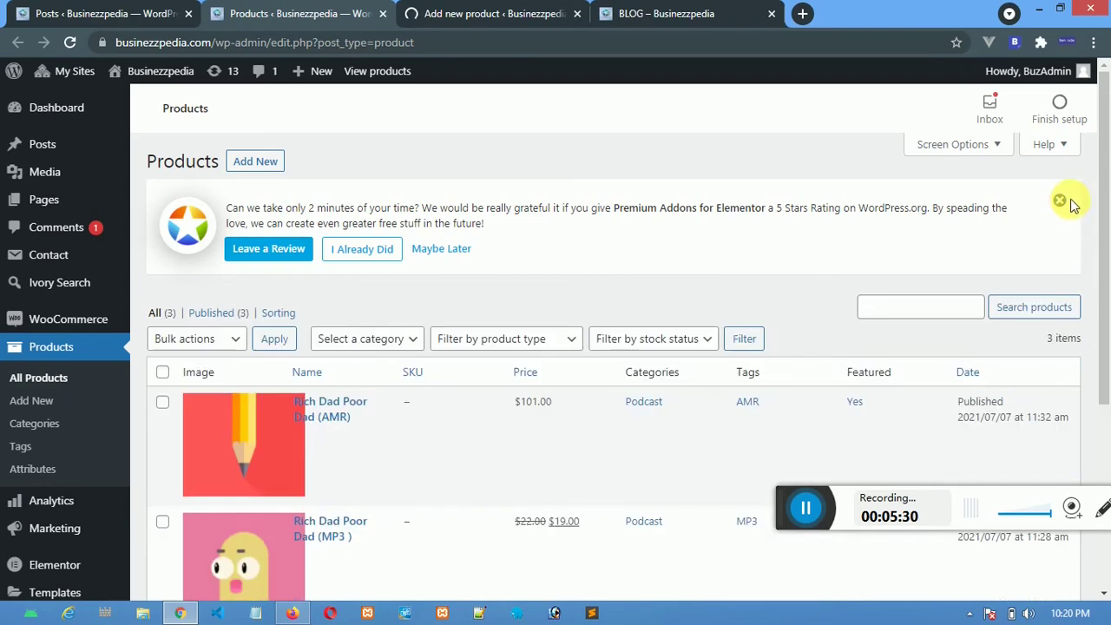
pyautogui.click(1061, 202)
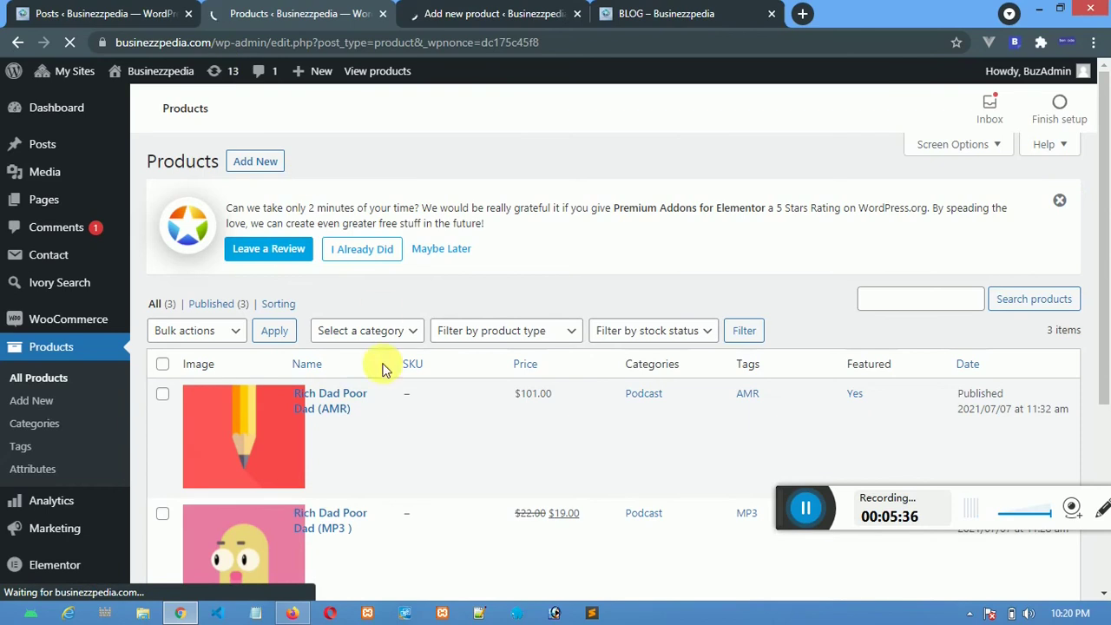
pyautogui.scroll(-3, 377, 395)
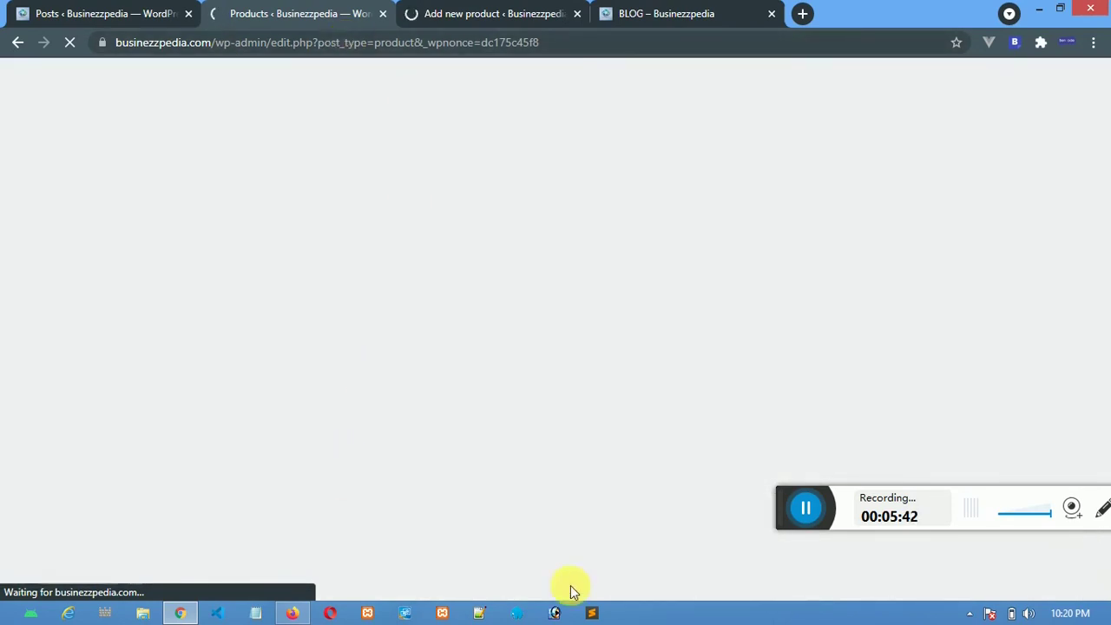
pyautogui.moveTo(291, 612)
pyautogui.moveTo(791, 508); pyautogui.dragTo(395, 515)
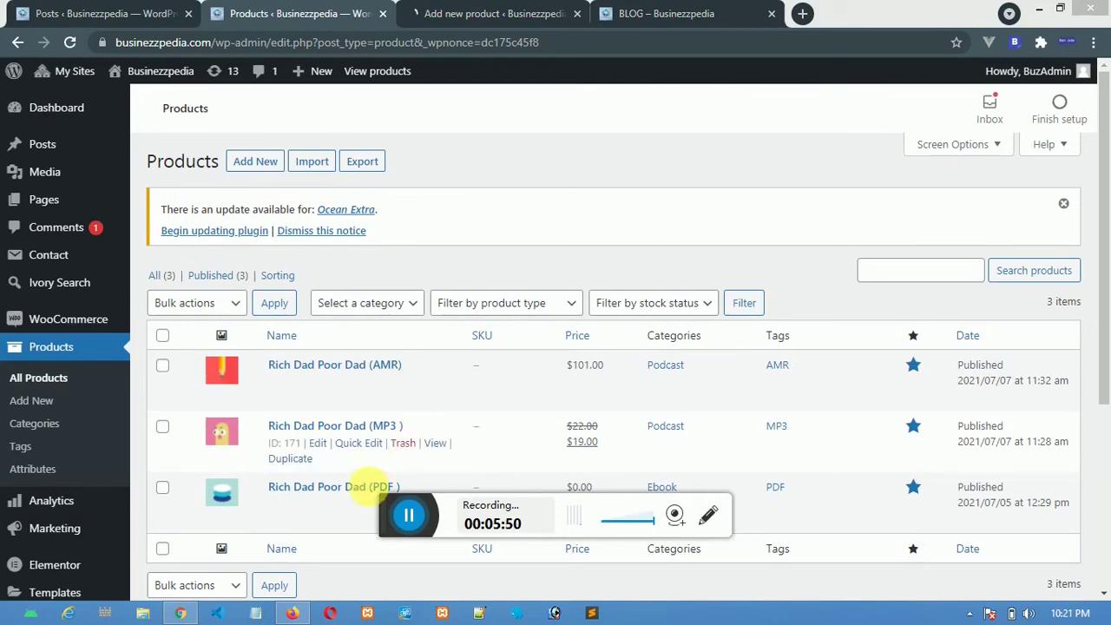
pyautogui.moveTo(391, 509); pyautogui.dragTo(721, 180)
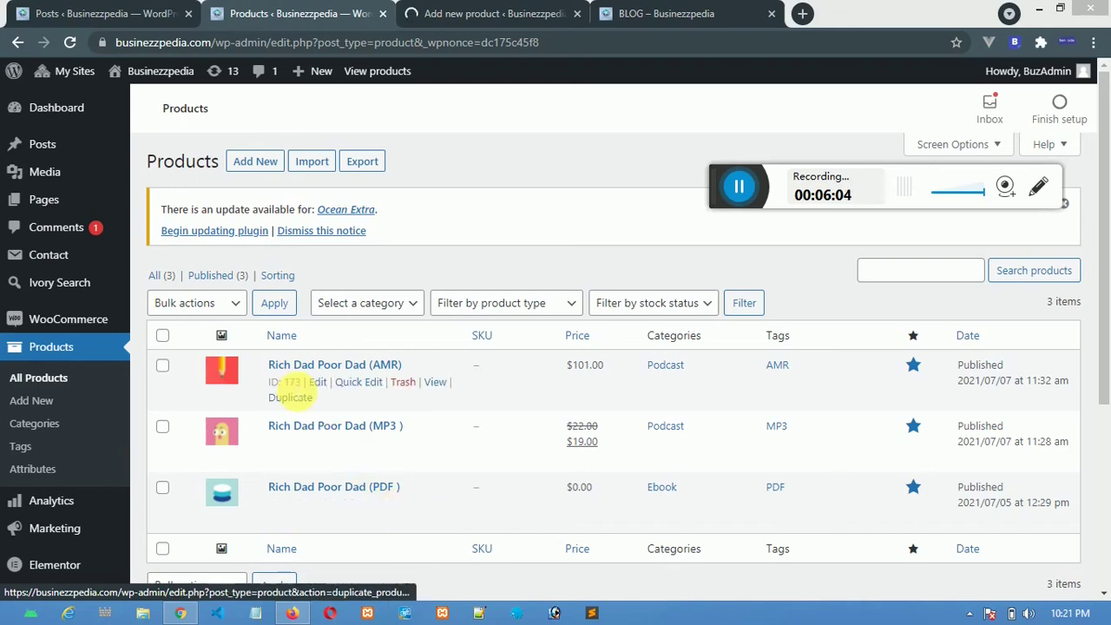
# Open the product "Rich Dad Poor Dad (AMR)" for editing from the product list.
pyautogui.click(318, 385)
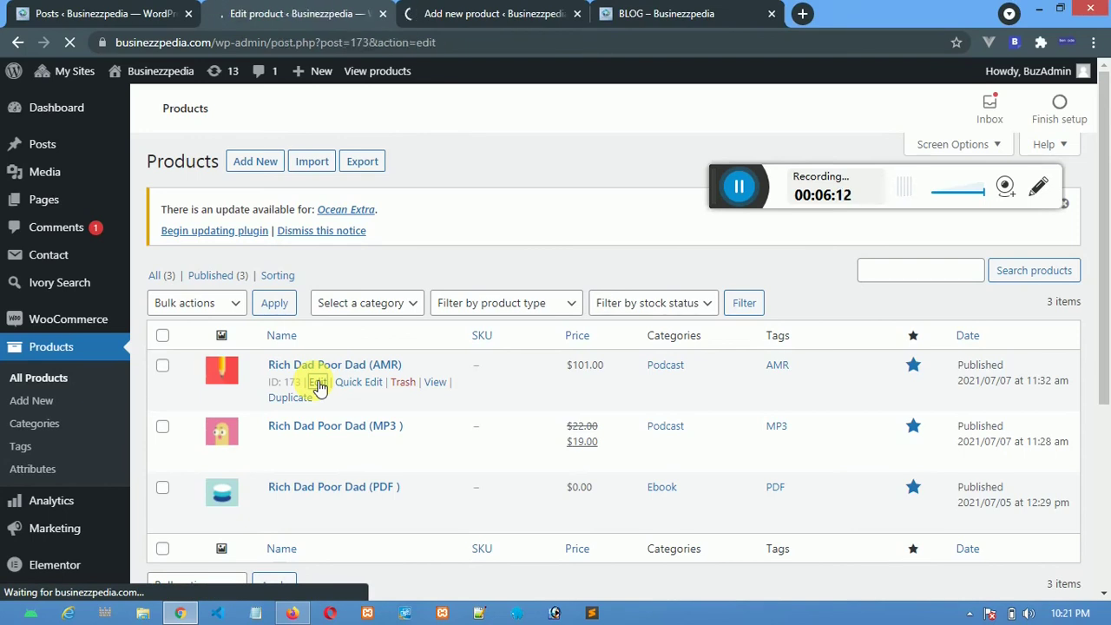
pyautogui.click(455, 17)
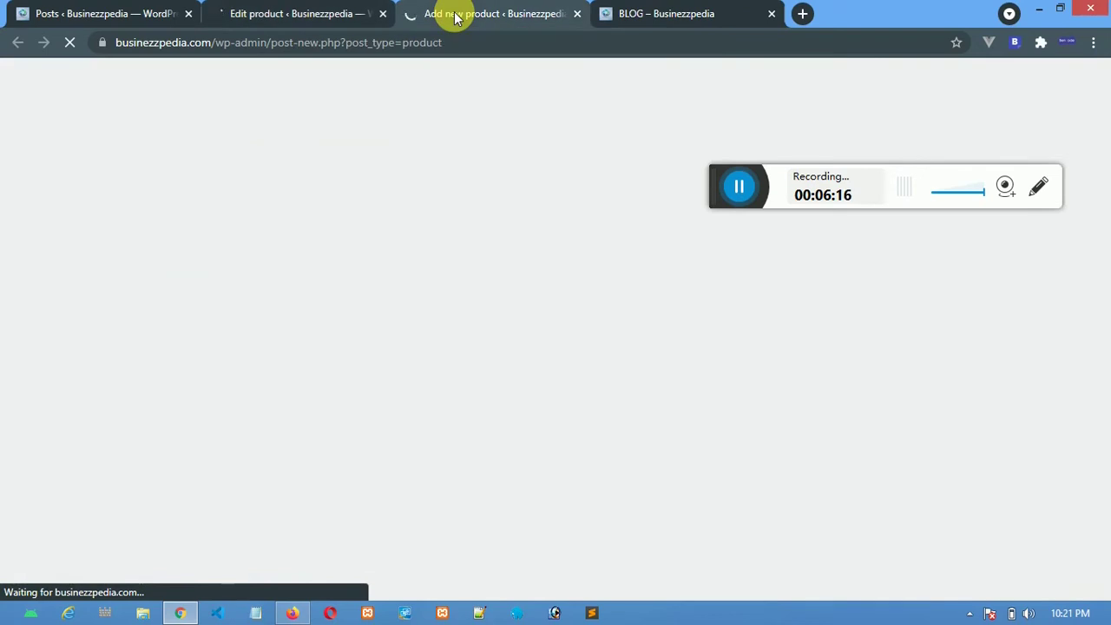
pyautogui.click(293, 15)
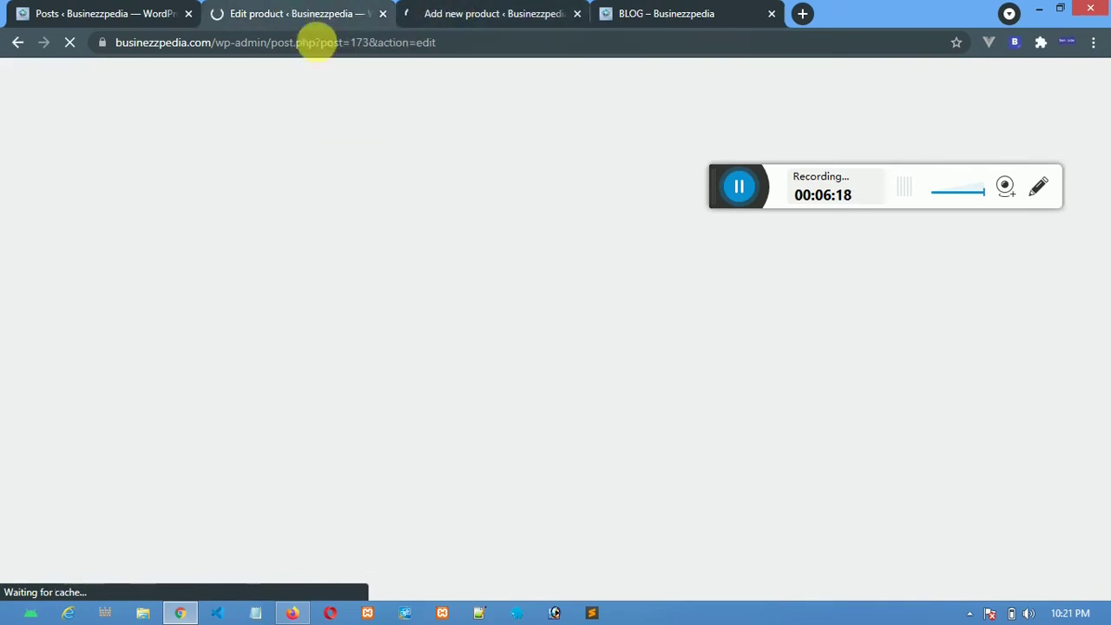
pyautogui.moveTo(729, 180); pyautogui.dragTo(399, 511)
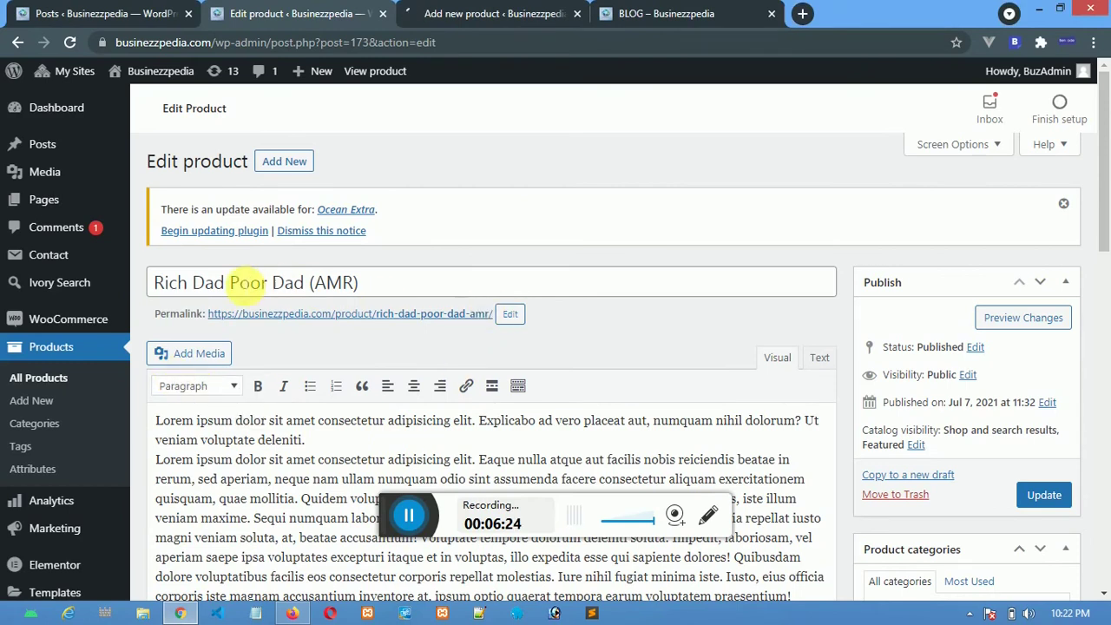
# Point out the product name, its AMR format label and the full main description by highlighting each in the product editor.
pyautogui.moveTo(152, 286); pyautogui.dragTo(390, 286)
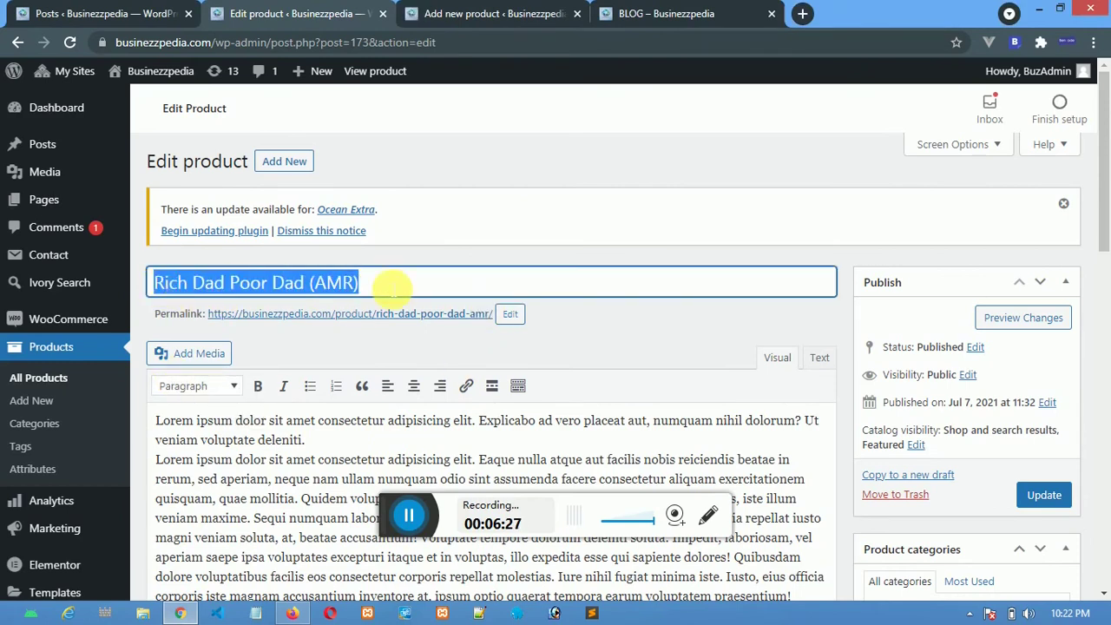
pyautogui.click(391, 286)
pyautogui.moveTo(354, 283); pyautogui.dragTo(334, 293)
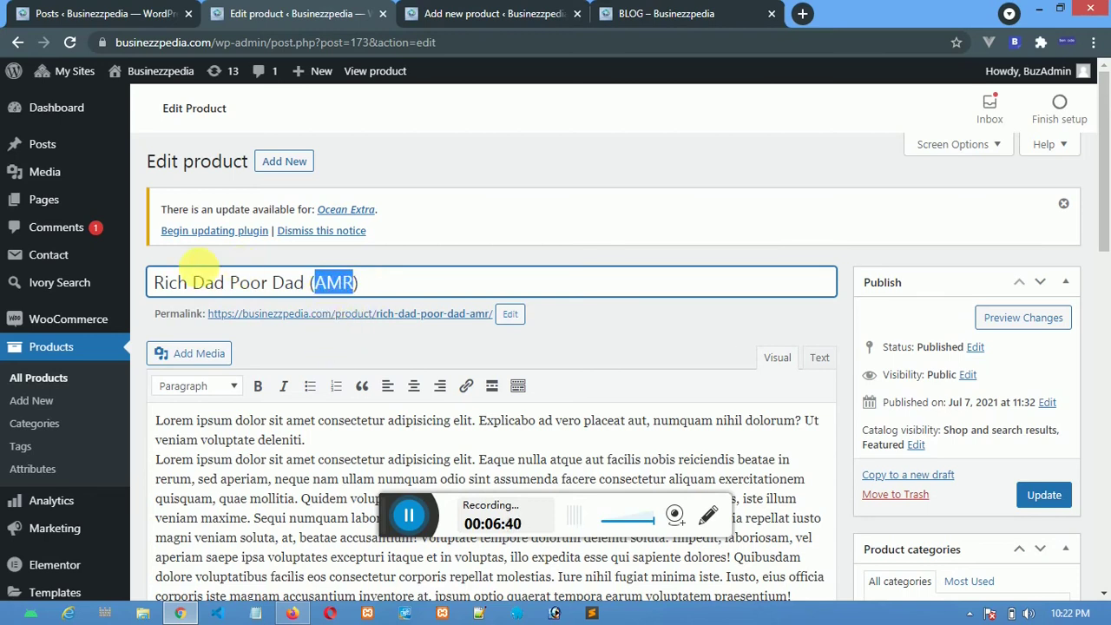
pyautogui.click(298, 340)
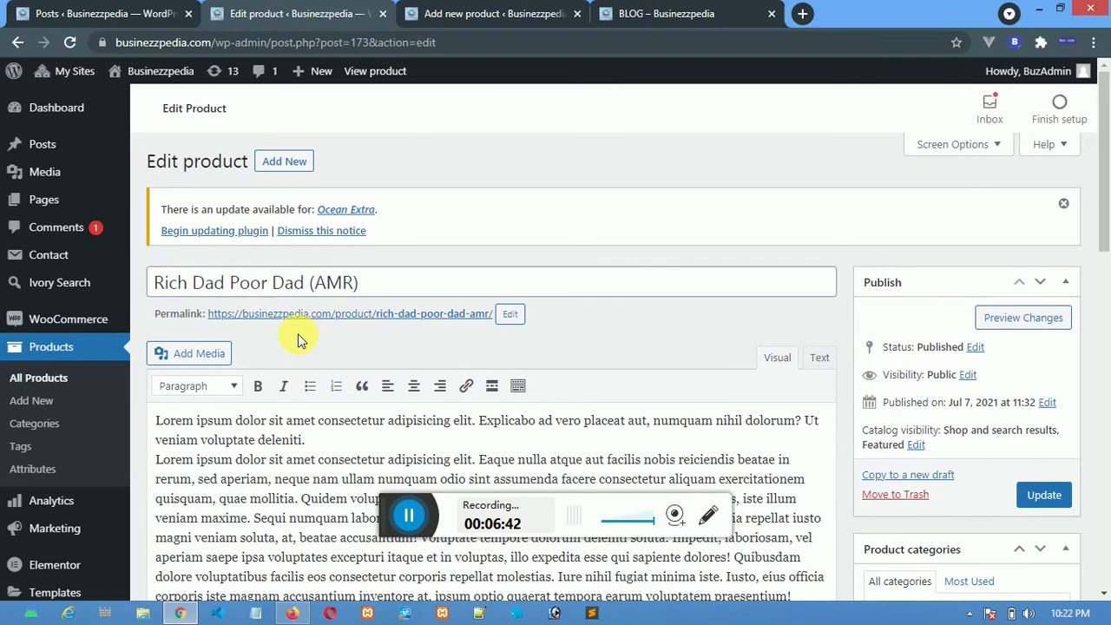
pyautogui.scroll(-5, 298, 340)
pyautogui.scroll(3, 298, 330)
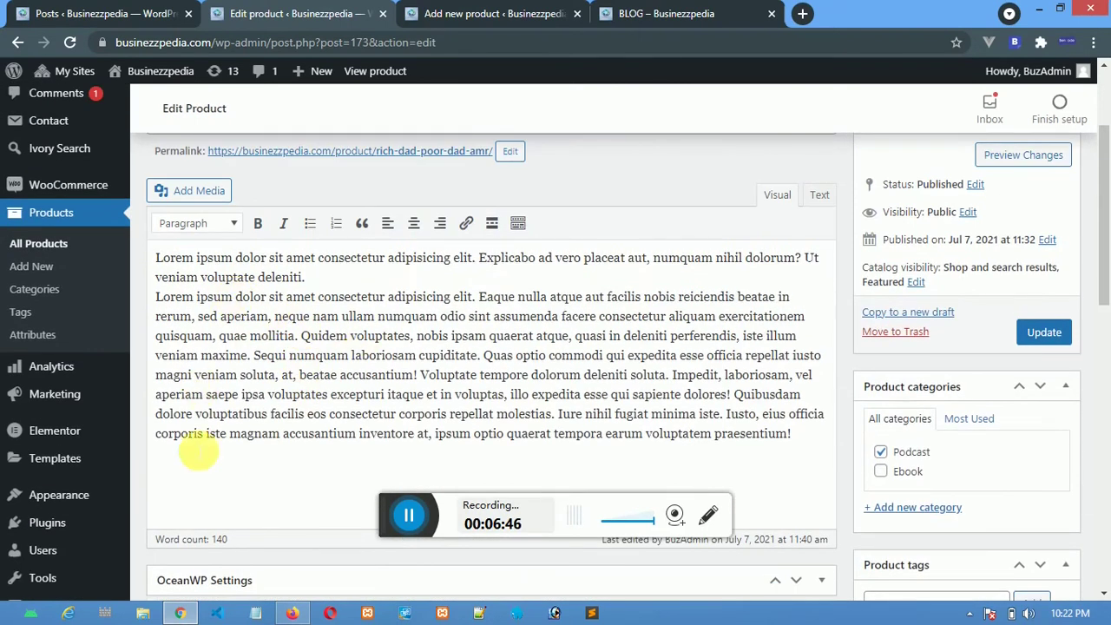
pyautogui.moveTo(803, 448); pyautogui.dragTo(153, 259)
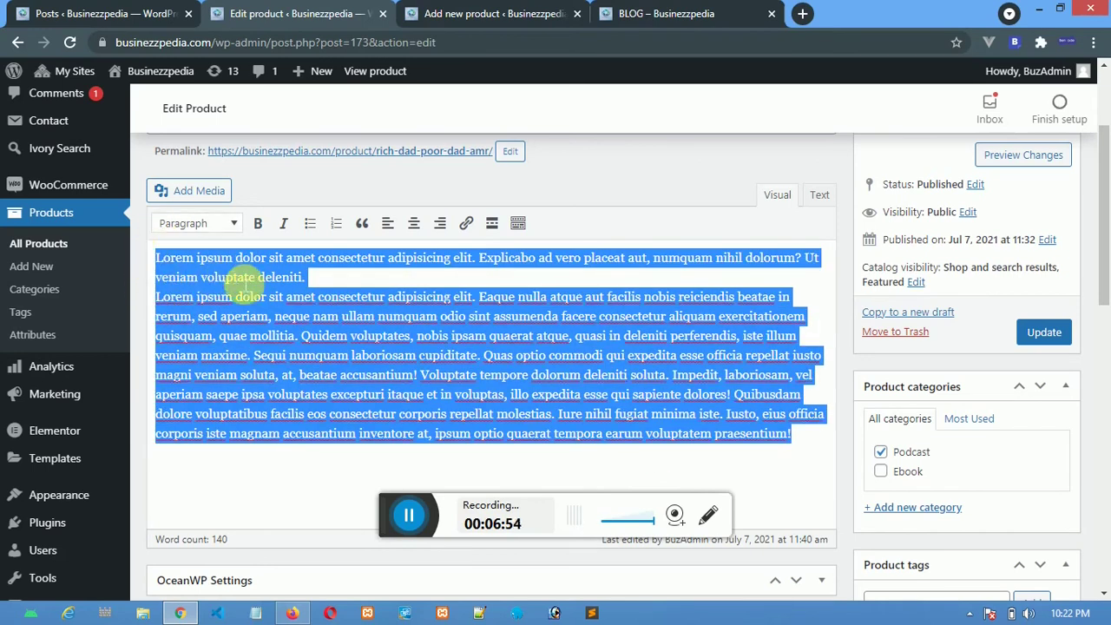
# Open the storefront's Ebook category and go to the "Rich Dad Poor Dad (PDF)" product page.
pyautogui.click(660, 14)
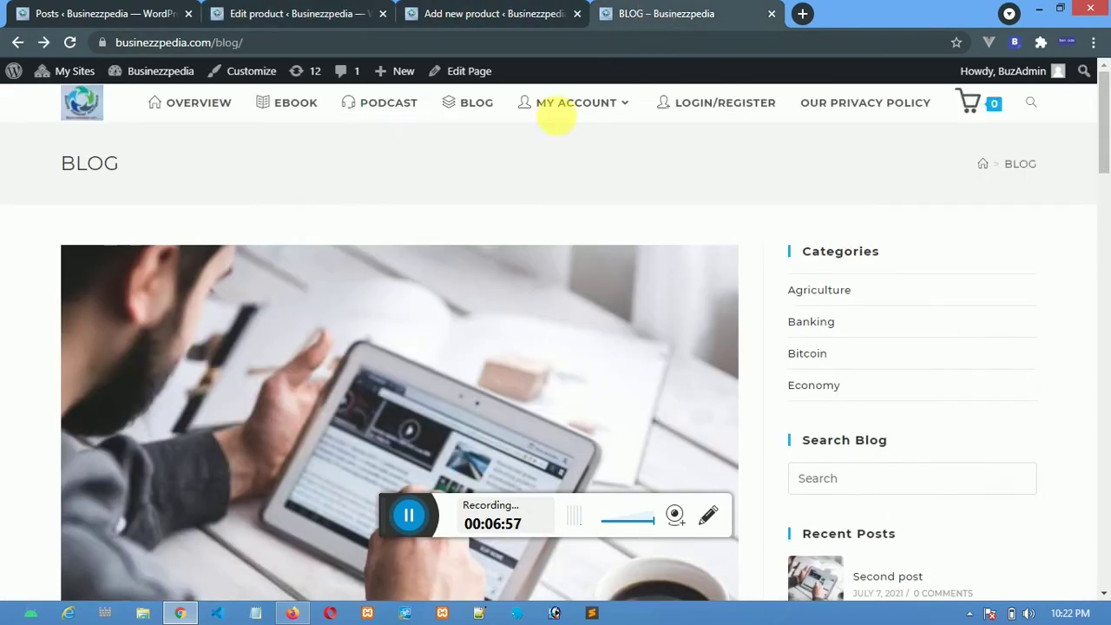
pyautogui.click(324, 113)
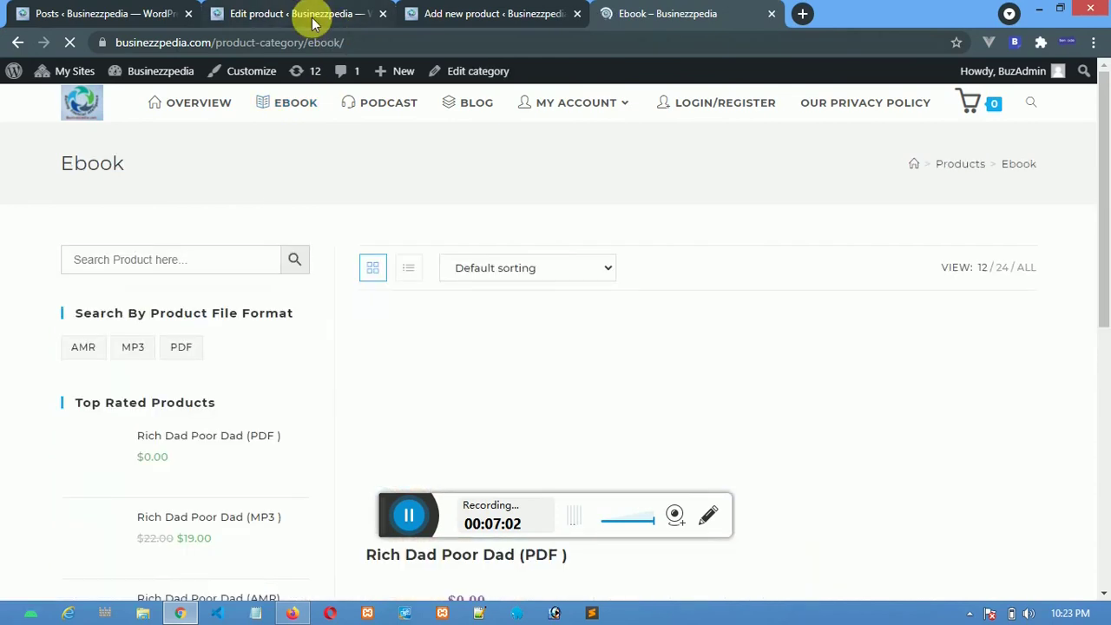
pyautogui.click(314, 17)
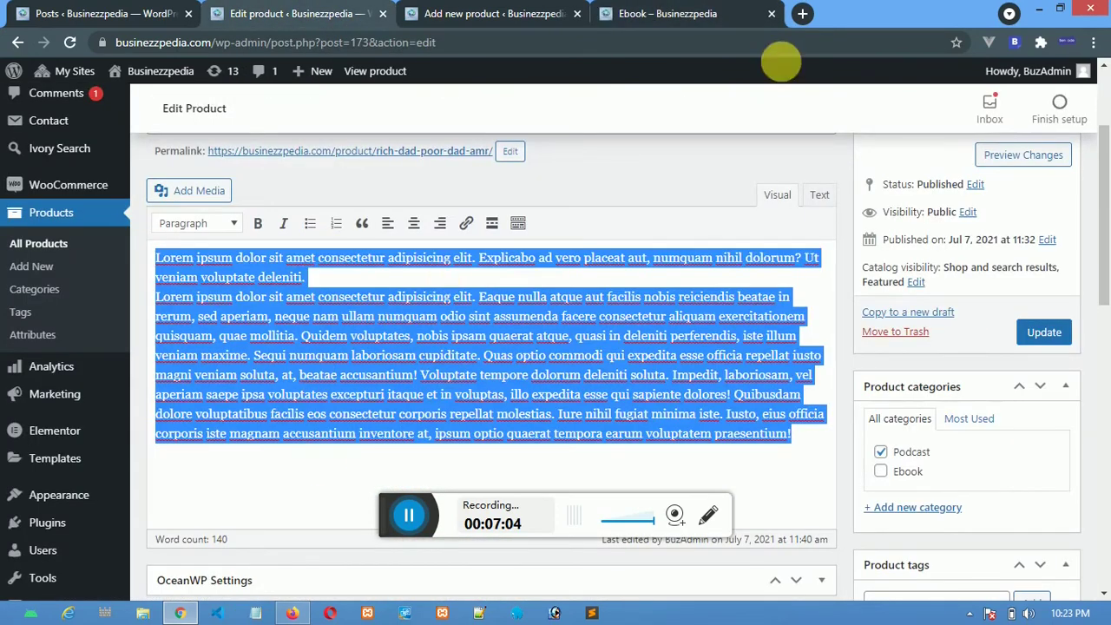
pyautogui.click(650, 16)
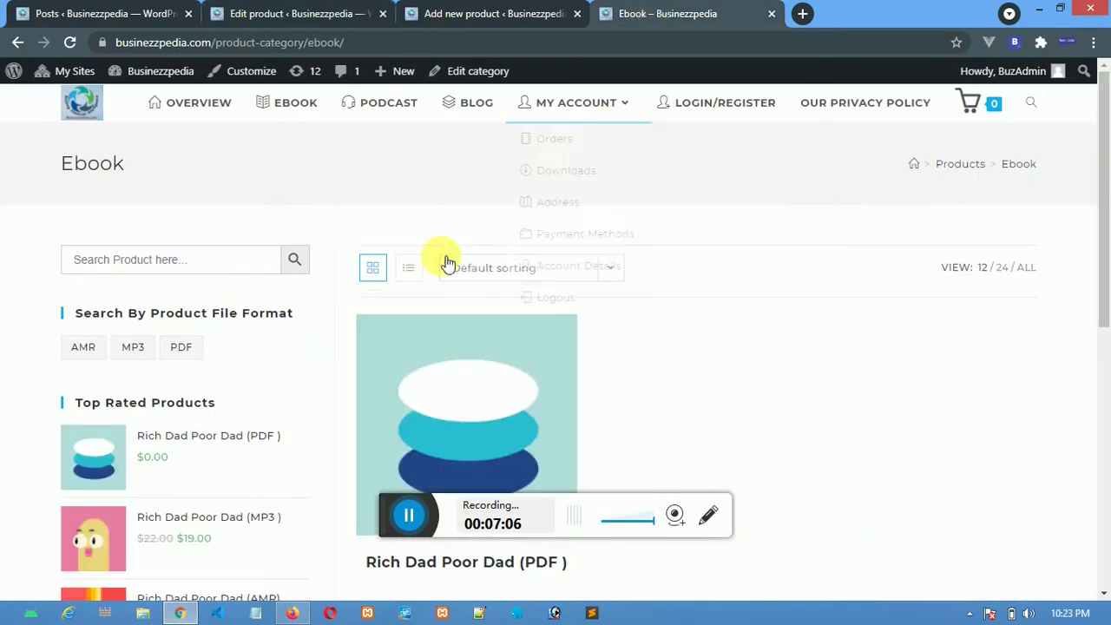
pyautogui.scroll(-3, 435, 339)
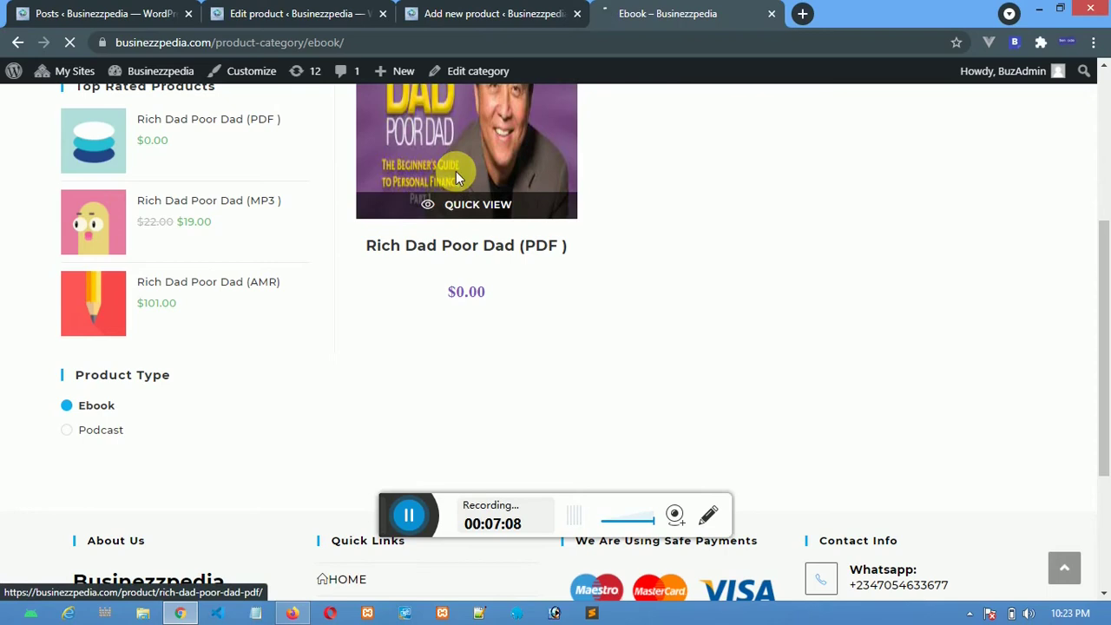
pyautogui.click(456, 174)
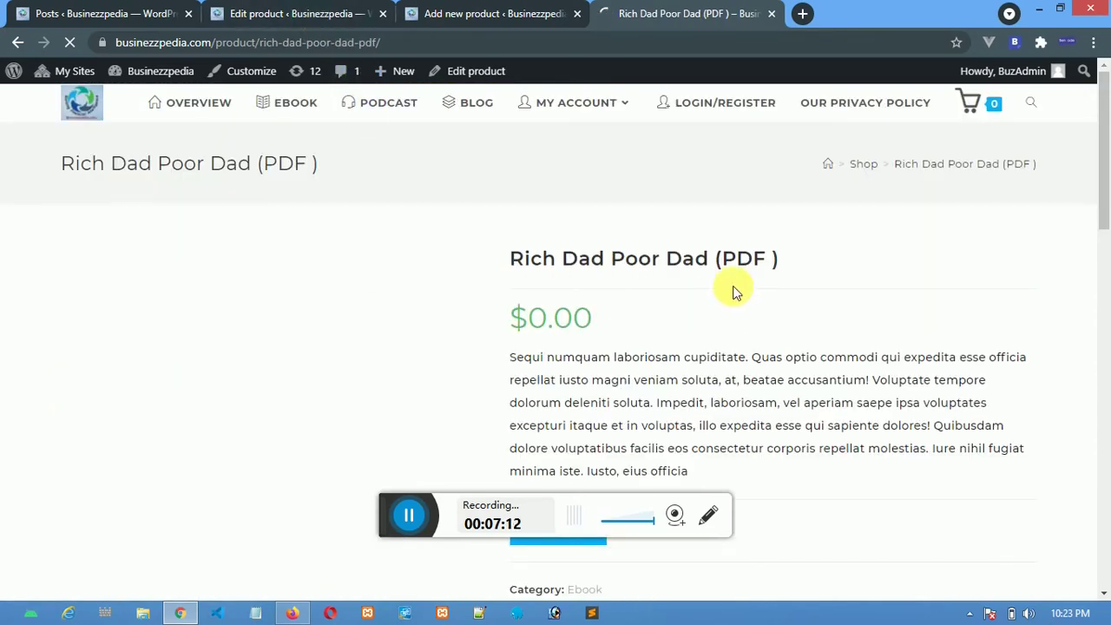
# Return to the AMR product's editor, review its name and main description, and clear the text selection.
pyautogui.click(317, 10)
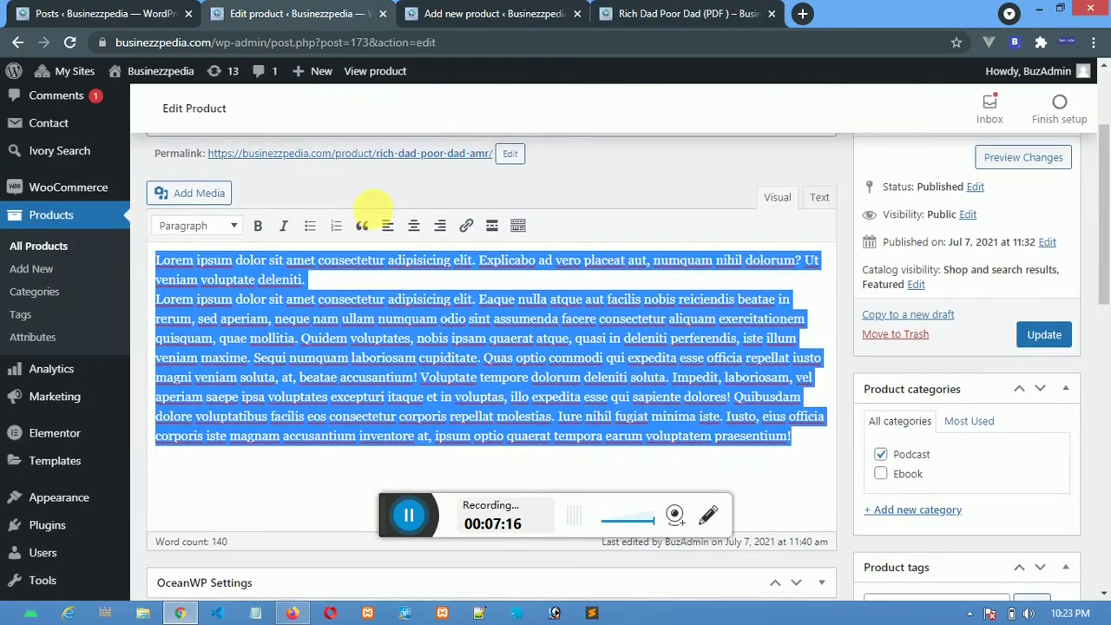
pyautogui.scroll(2, 374, 206)
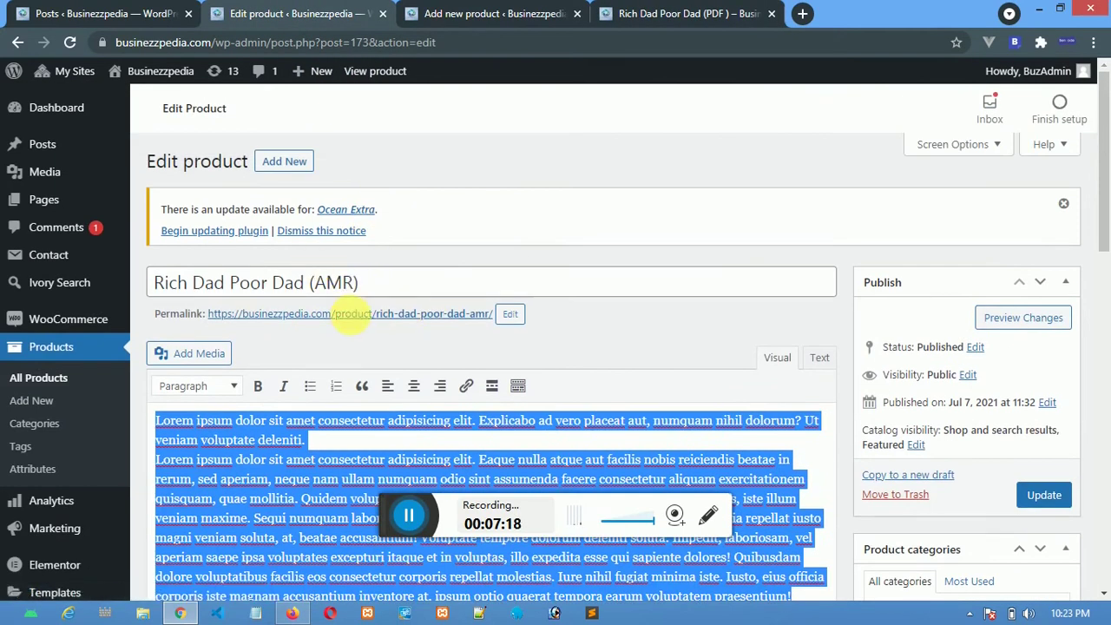
pyautogui.scroll(-2, 352, 314)
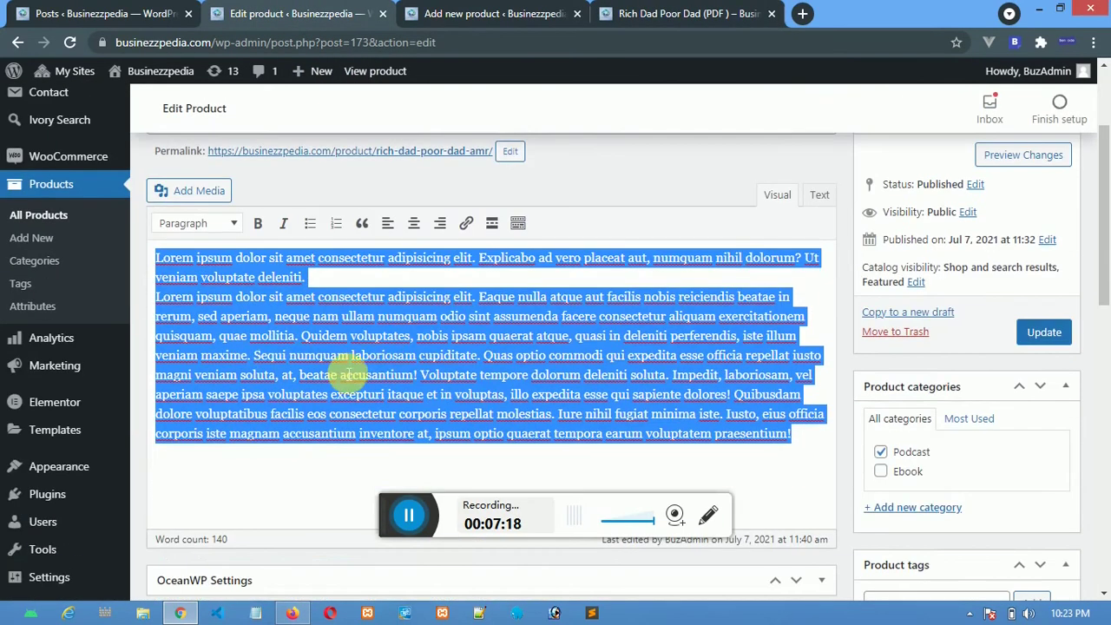
pyautogui.click(304, 345)
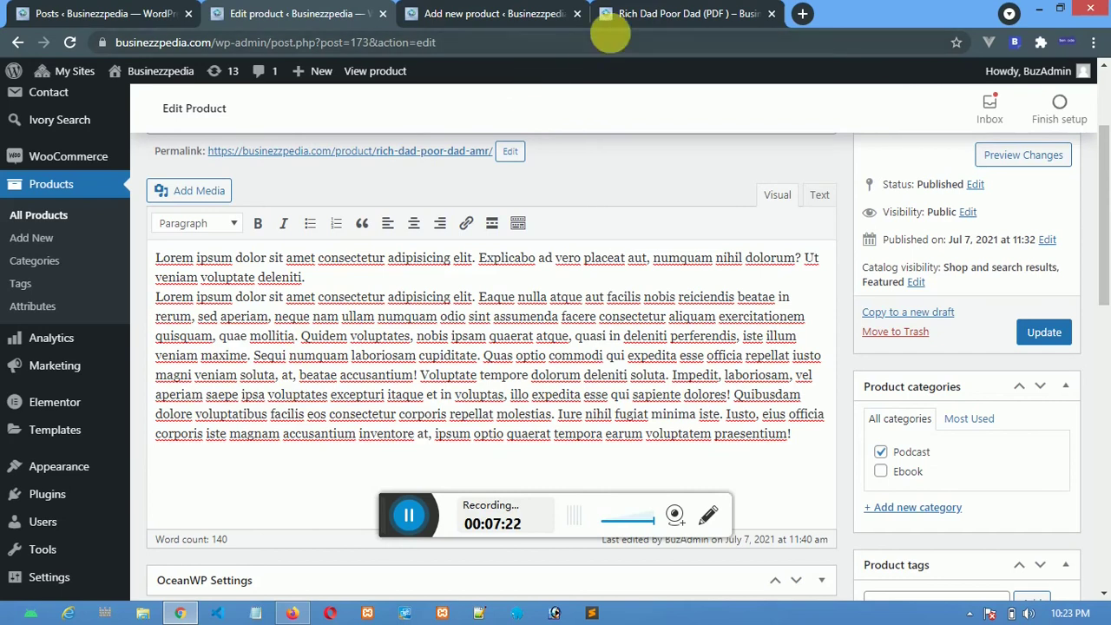
# Highlight the short description under the price on the PDF product's storefront page, and look over the purchase area.
pyautogui.click(642, 15)
pyautogui.moveTo(576, 102)
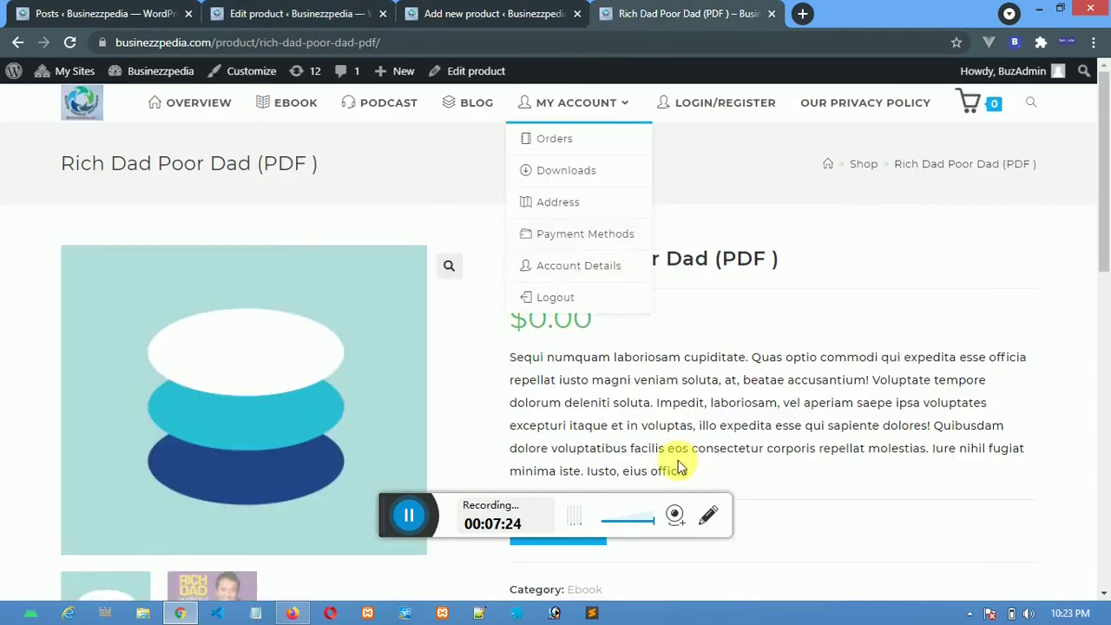
pyautogui.moveTo(697, 472); pyautogui.dragTo(534, 352)
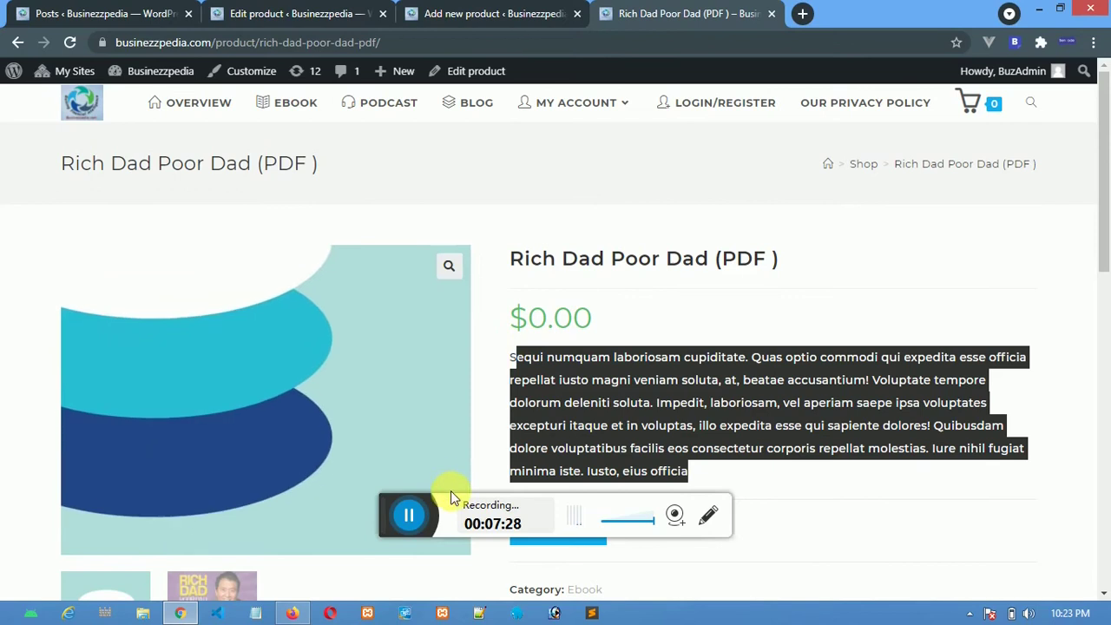
pyautogui.moveTo(392, 513); pyautogui.dragTo(818, 573)
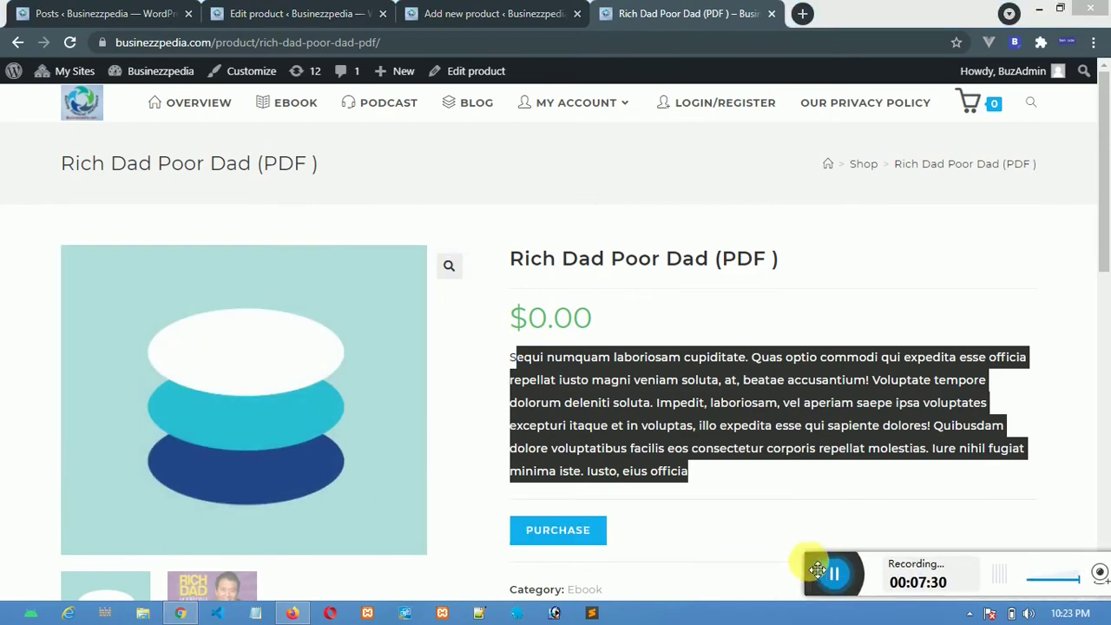
pyautogui.click(742, 492)
pyautogui.scroll(-4, 741, 486)
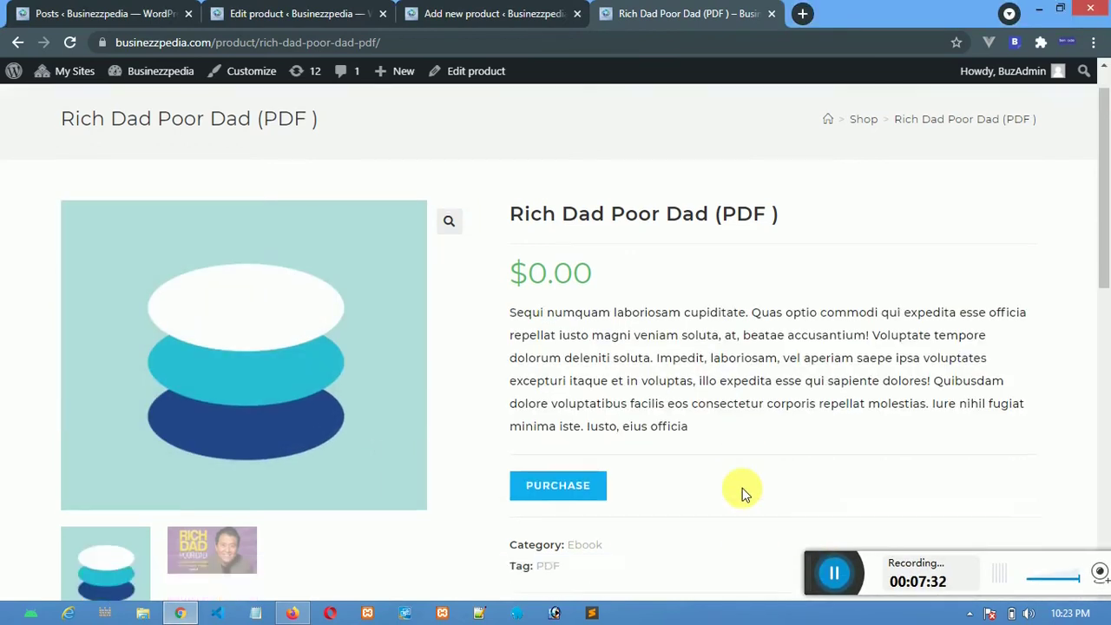
pyautogui.scroll(5, 533, 199)
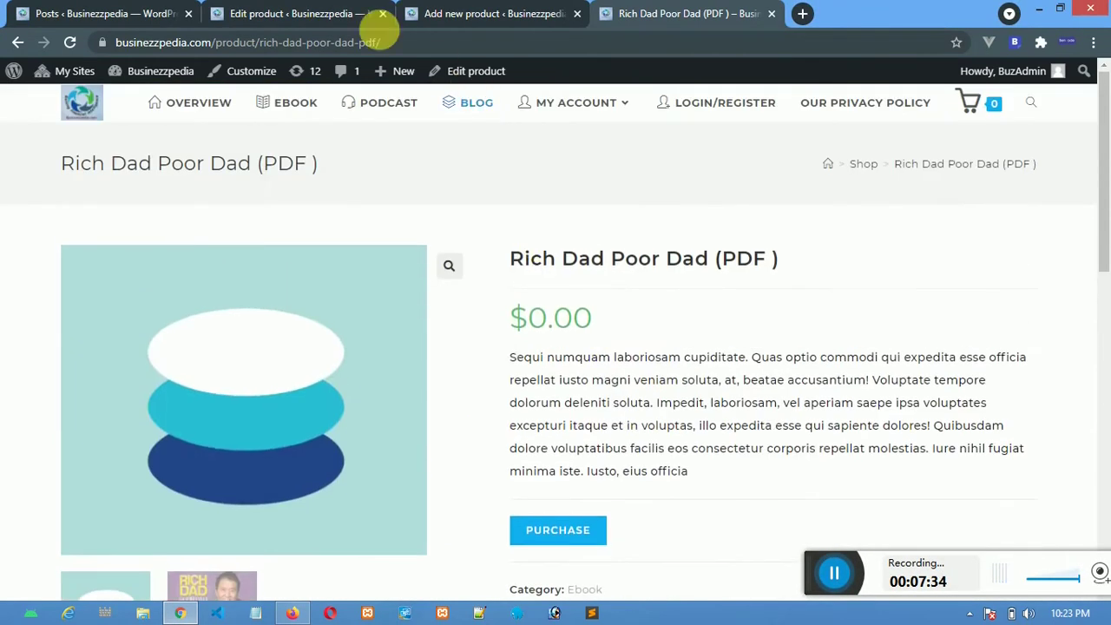
# Show the Product short description box in the AMR product's editor.
pyautogui.click(275, 10)
pyautogui.scroll(-3, 387, 291)
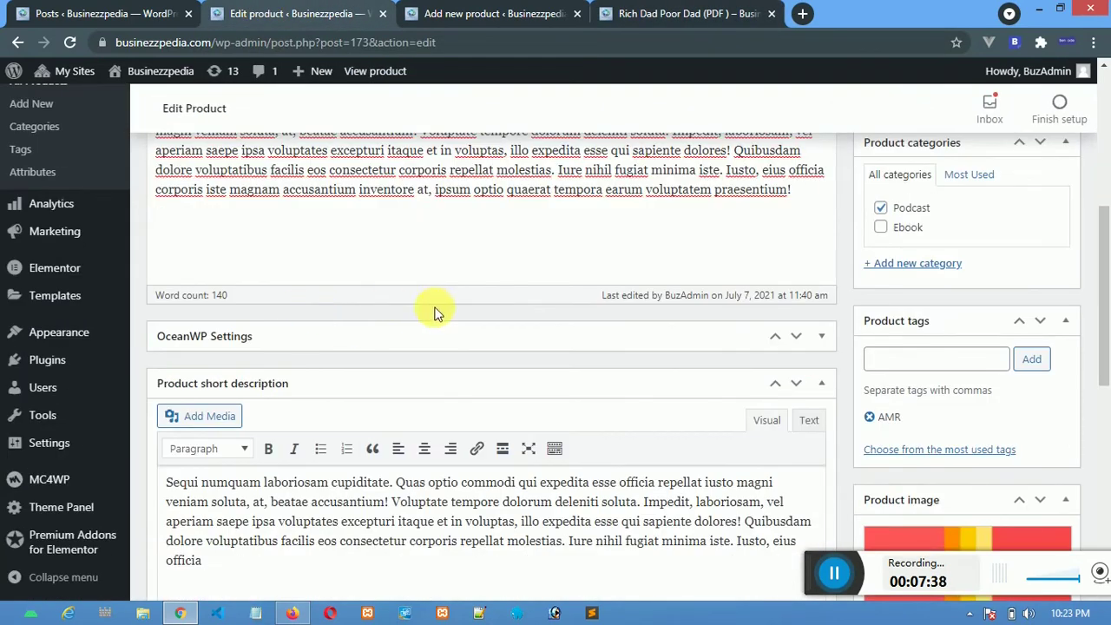
pyautogui.scroll(-2, 468, 304)
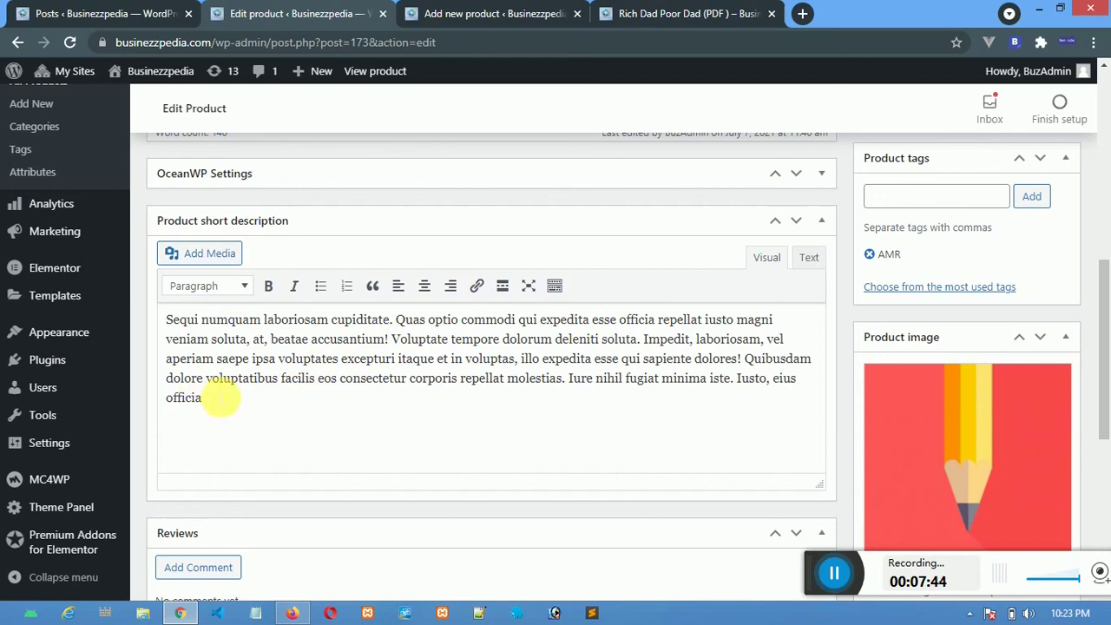
# Go back to the PDF product's storefront page, view its Description section, and highlight the short description again for comparison.
pyautogui.click(491, 14)
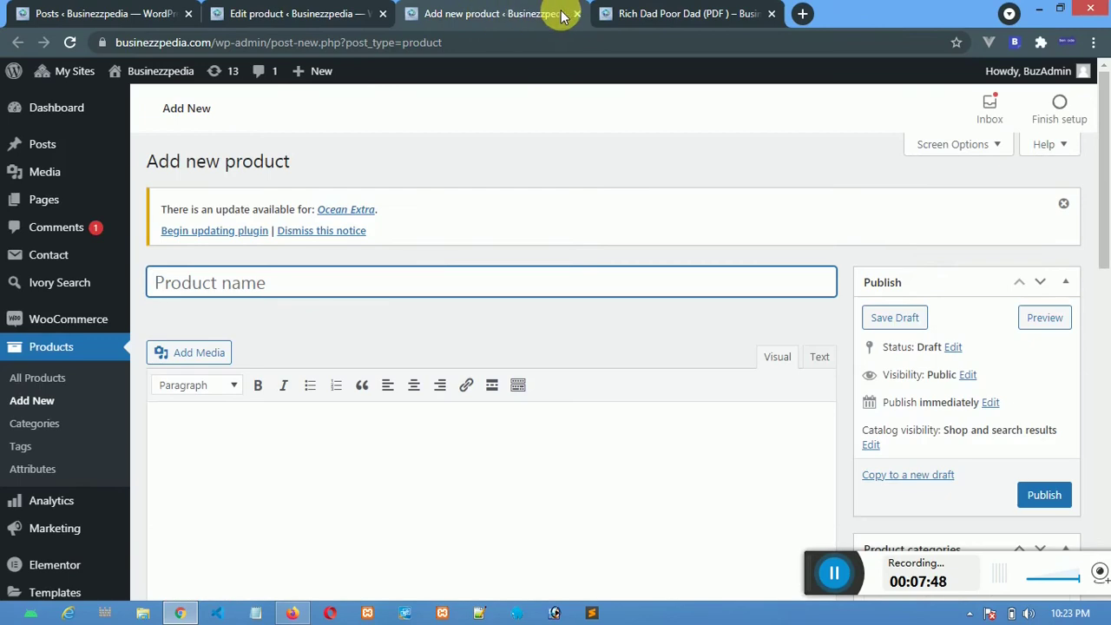
pyautogui.click(641, 15)
pyautogui.scroll(-5, 557, 371)
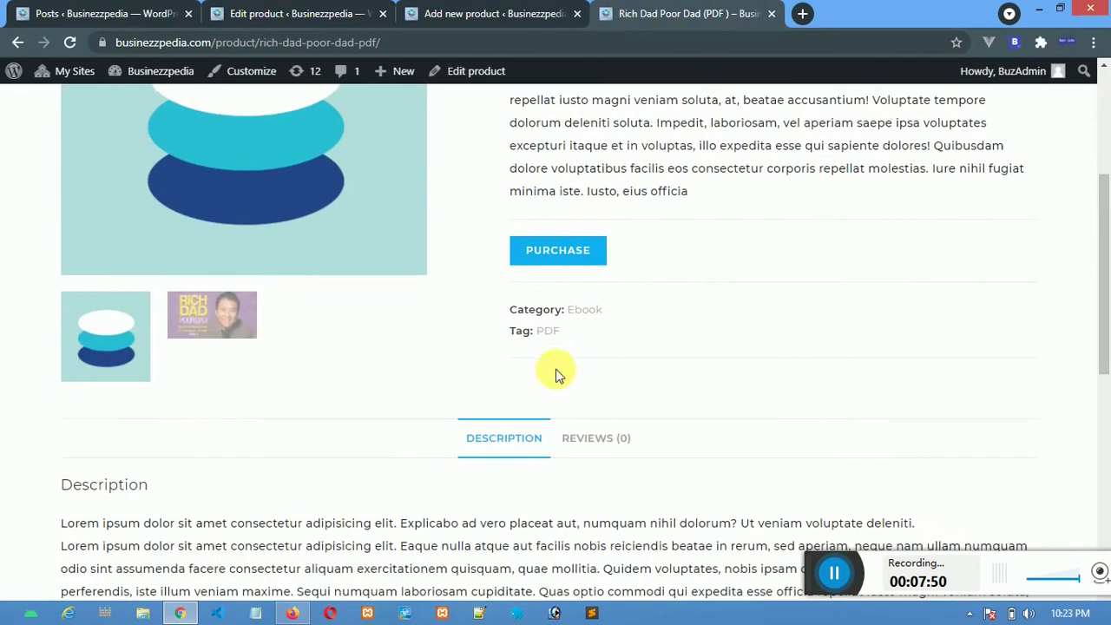
pyautogui.scroll(-1, 557, 375)
pyautogui.scroll(5, 569, 376)
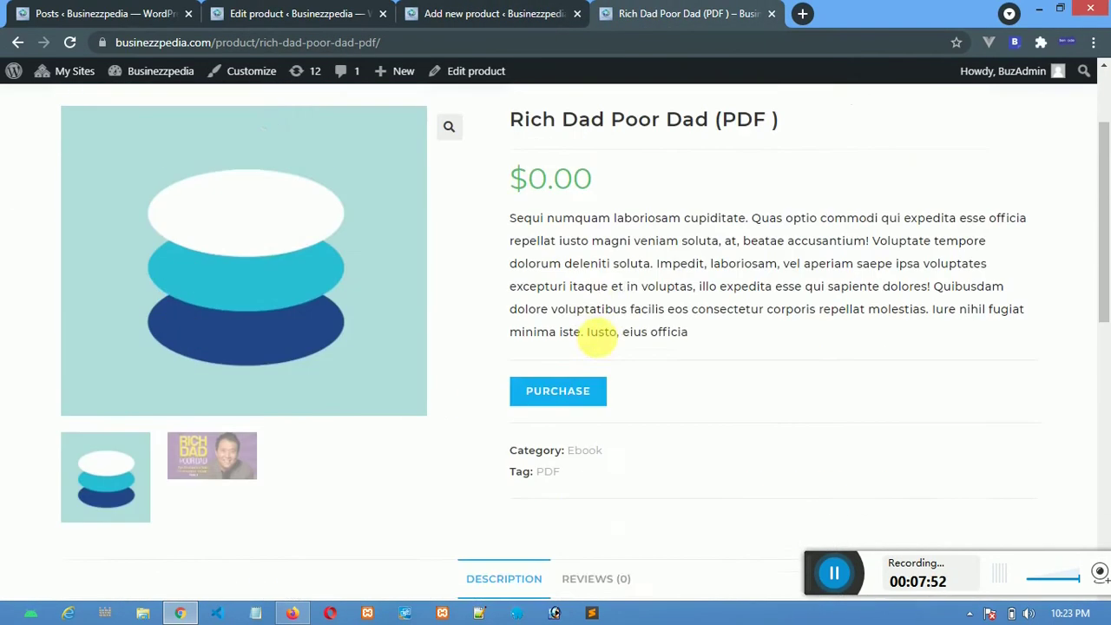
pyautogui.moveTo(702, 414); pyautogui.dragTo(527, 261)
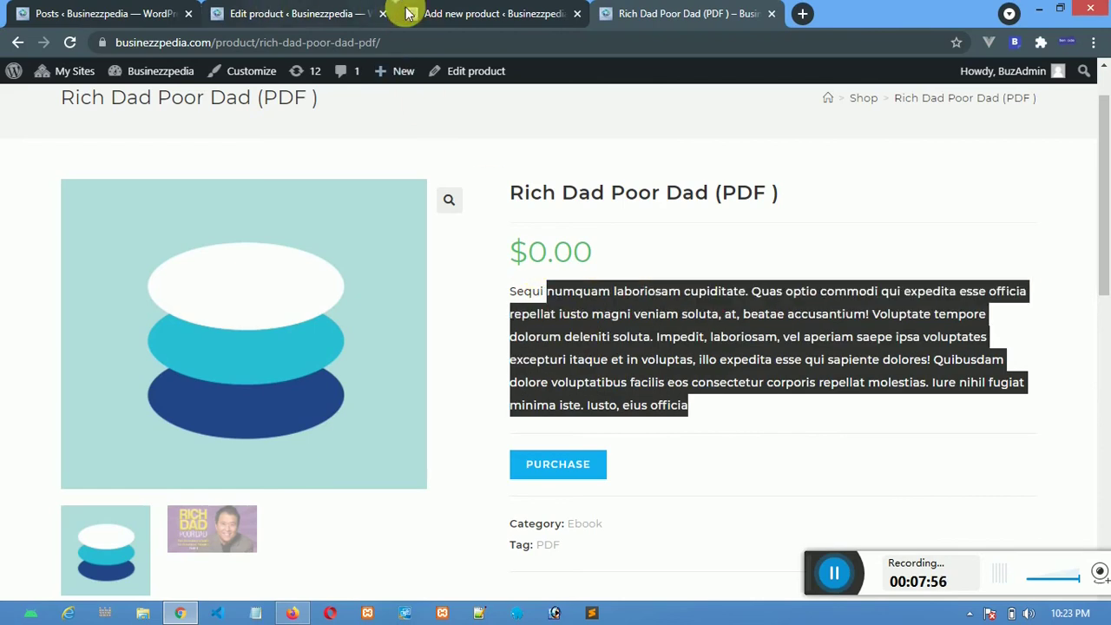
# Return to the AMR product's editor and check the product name above the main description.
pyautogui.click(286, 17)
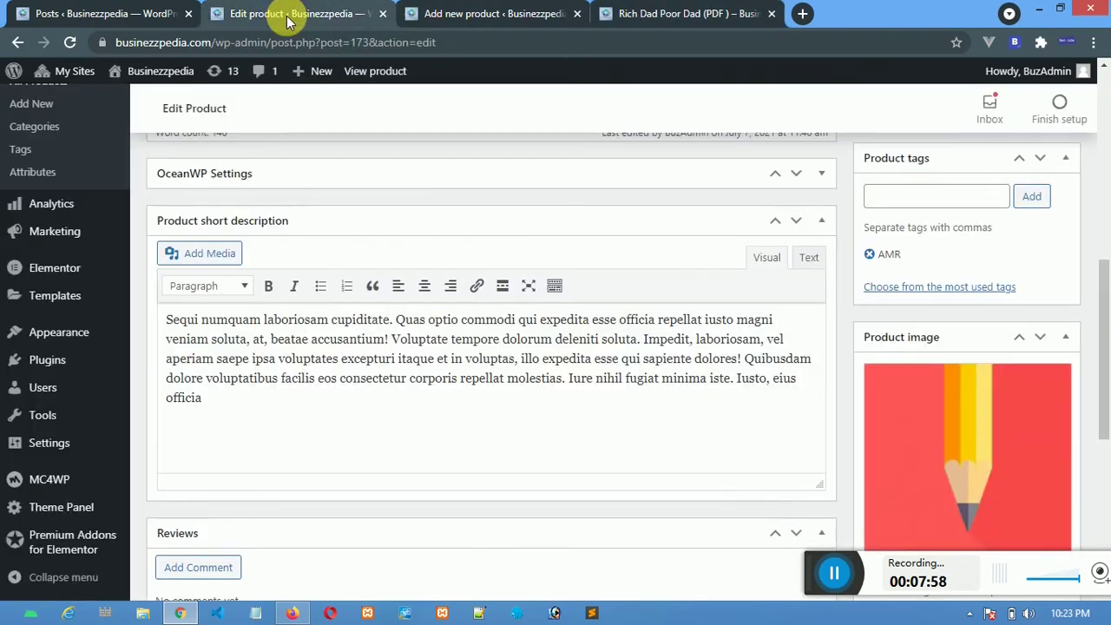
pyautogui.scroll(2, 293, 326)
pyautogui.scroll(5, 293, 327)
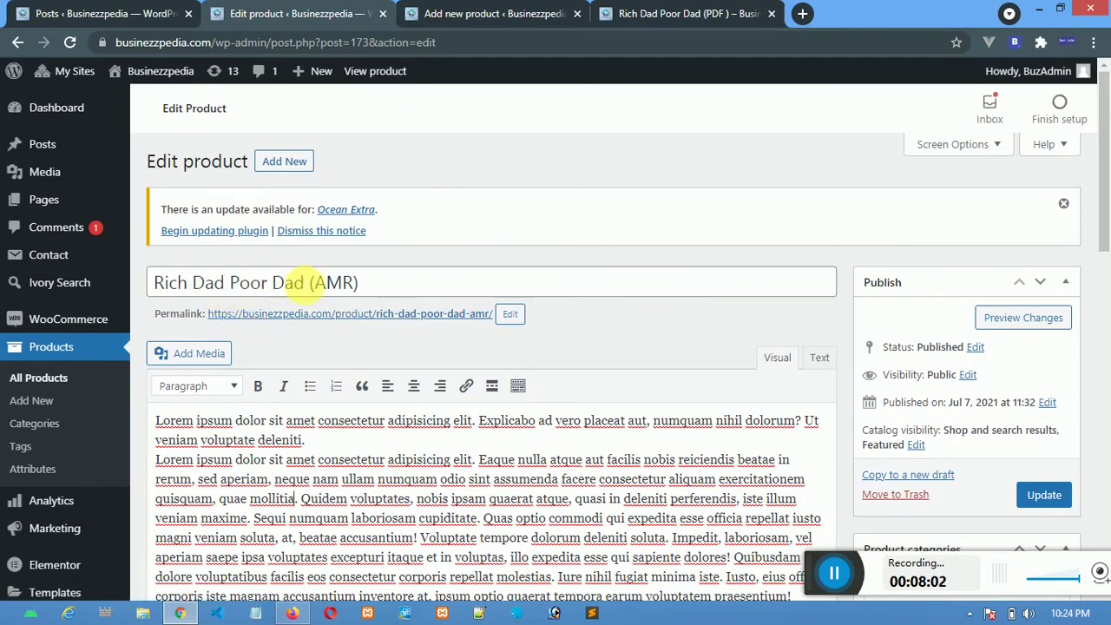
# Open the Rich Dad Poor Dad (AMR) product's storefront page from the Podcast category.
pyautogui.click(624, 13)
pyautogui.scroll(1, 373, 159)
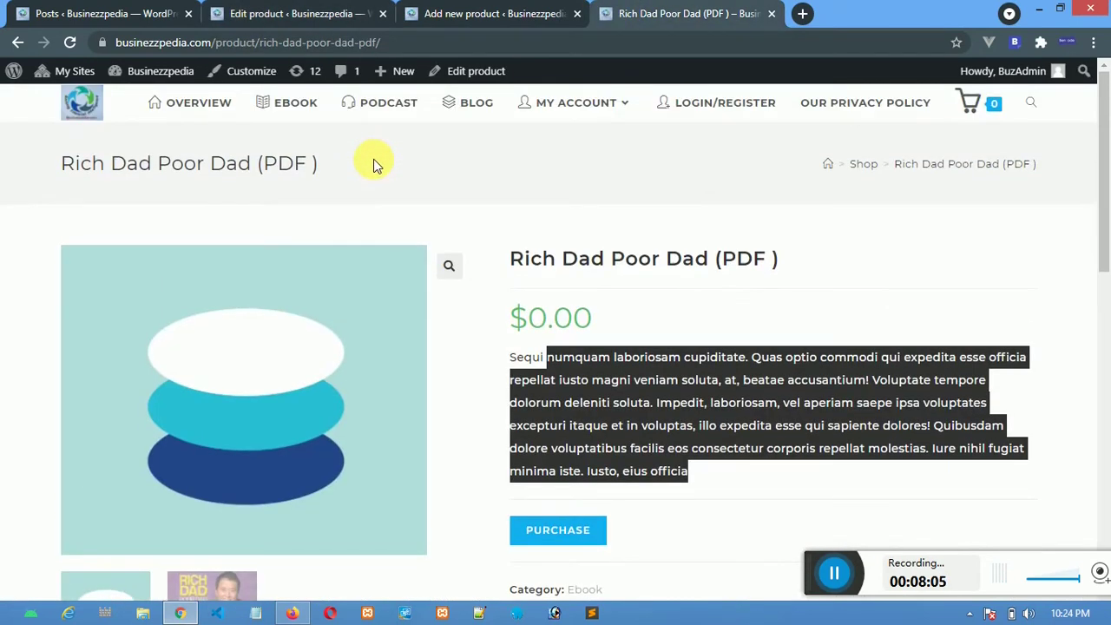
pyautogui.click(385, 113)
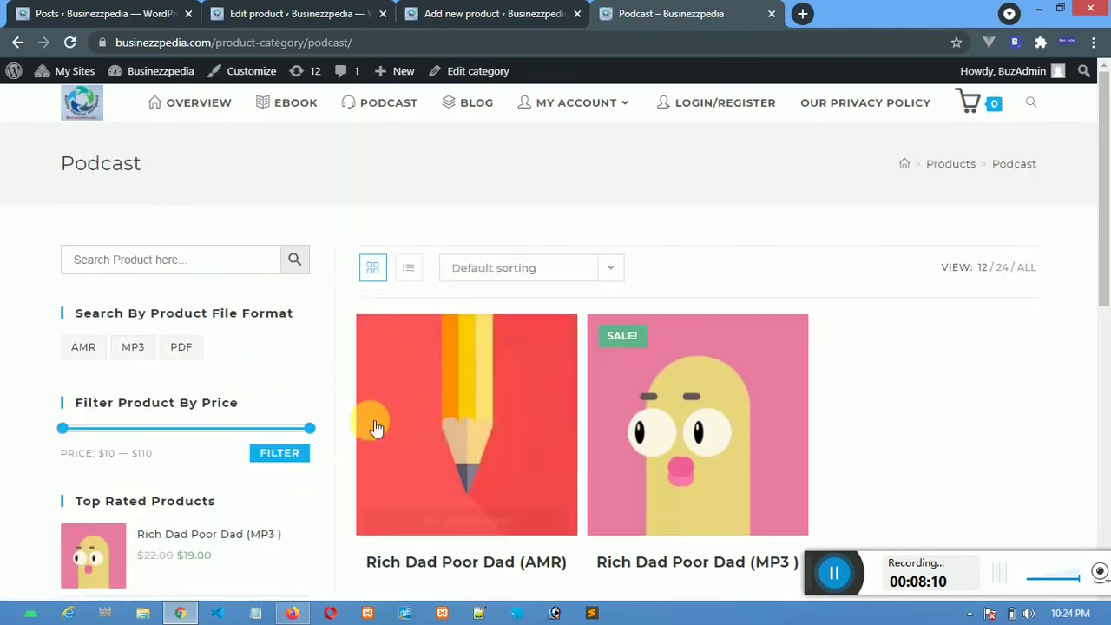
pyautogui.scroll(-2, 375, 428)
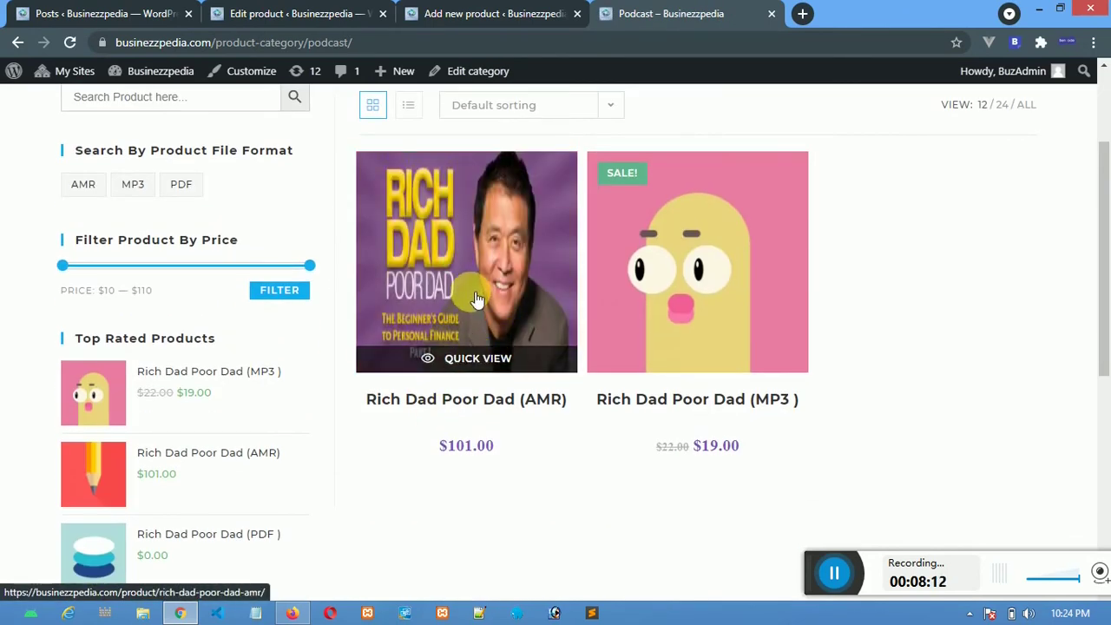
pyautogui.click(451, 363)
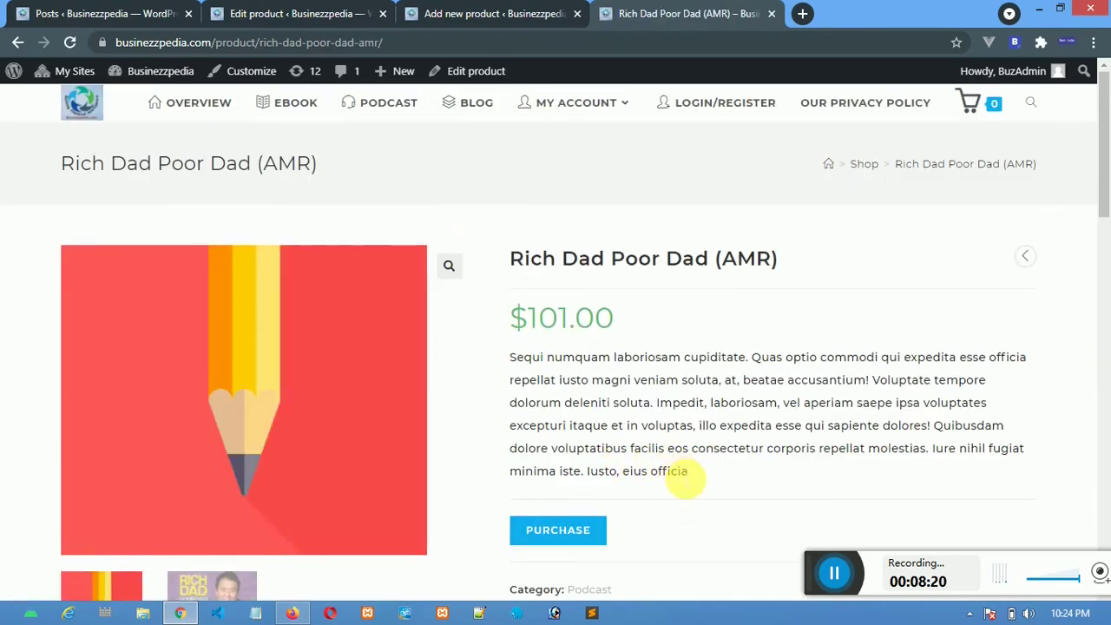
# Highlight the AMR product's short description in the editor and the matching text under the price on its storefront page.
pyautogui.click(261, 14)
pyautogui.scroll(-7, 386, 432)
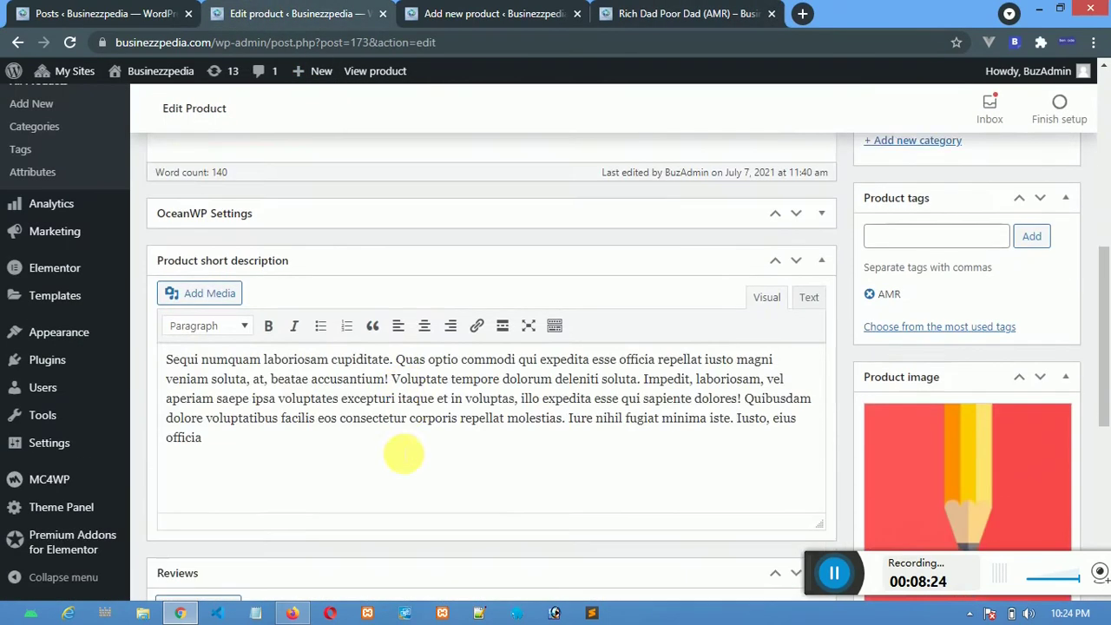
pyautogui.moveTo(225, 412); pyautogui.dragTo(179, 327)
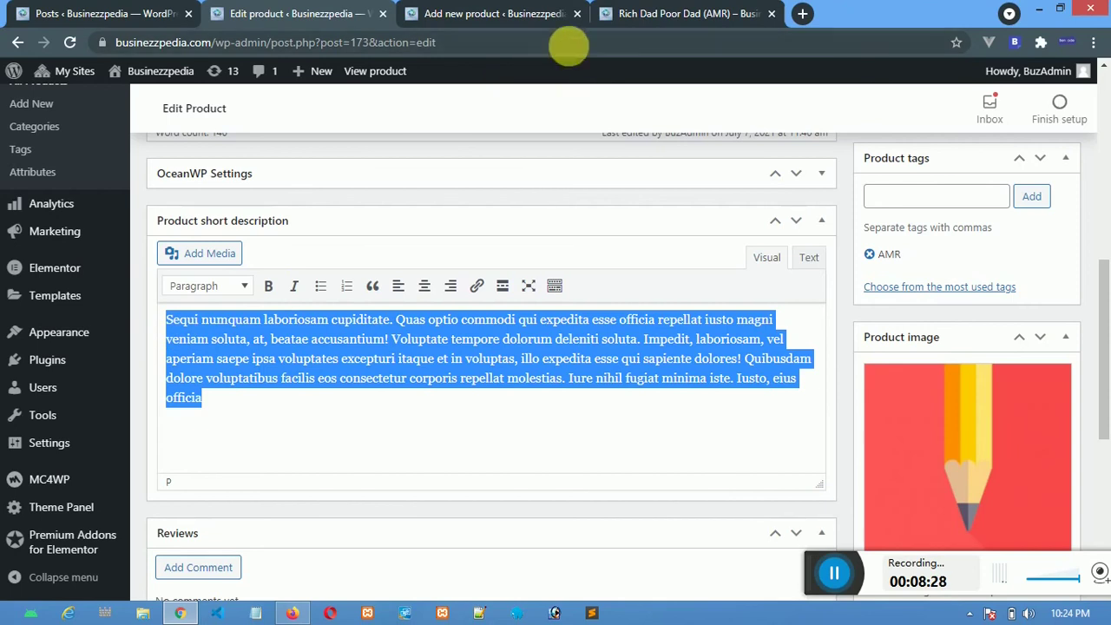
pyautogui.click(615, 13)
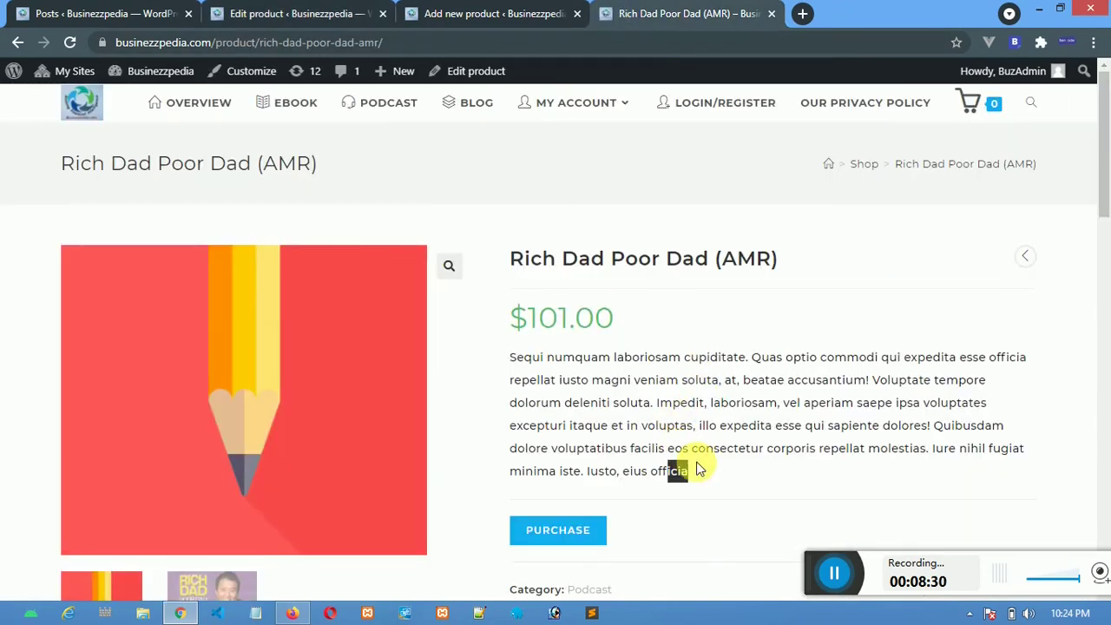
pyautogui.moveTo(699, 477); pyautogui.dragTo(513, 358)
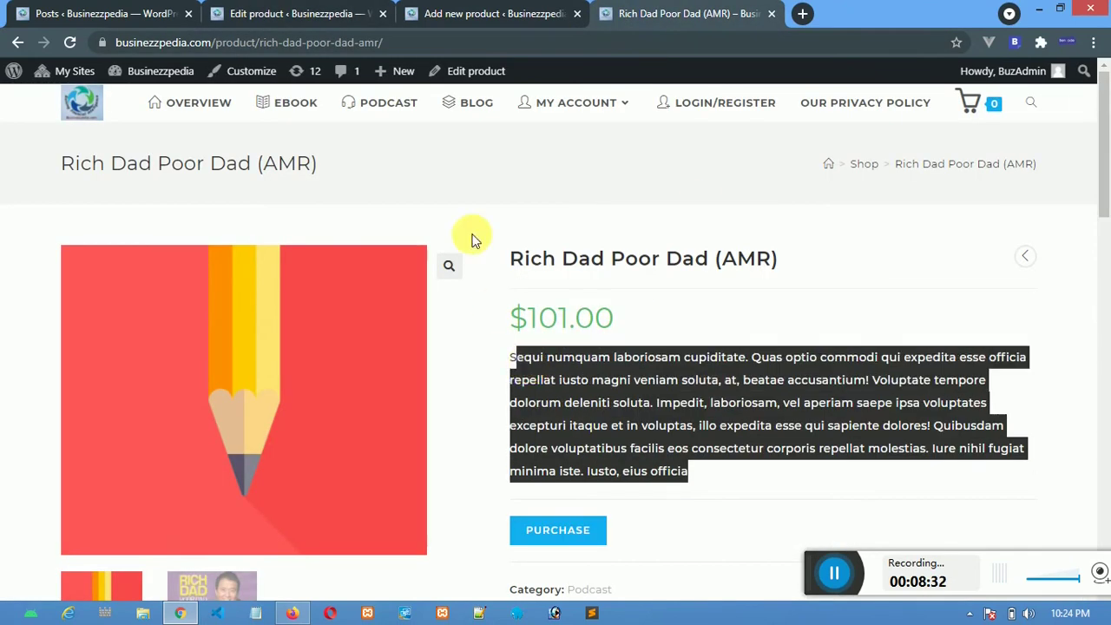
# Highlight the full Description text on the AMR product's storefront page, and compare it with the main description in the editor.
pyautogui.scroll(-4, 565, 240)
pyautogui.scroll(-4, 568, 243)
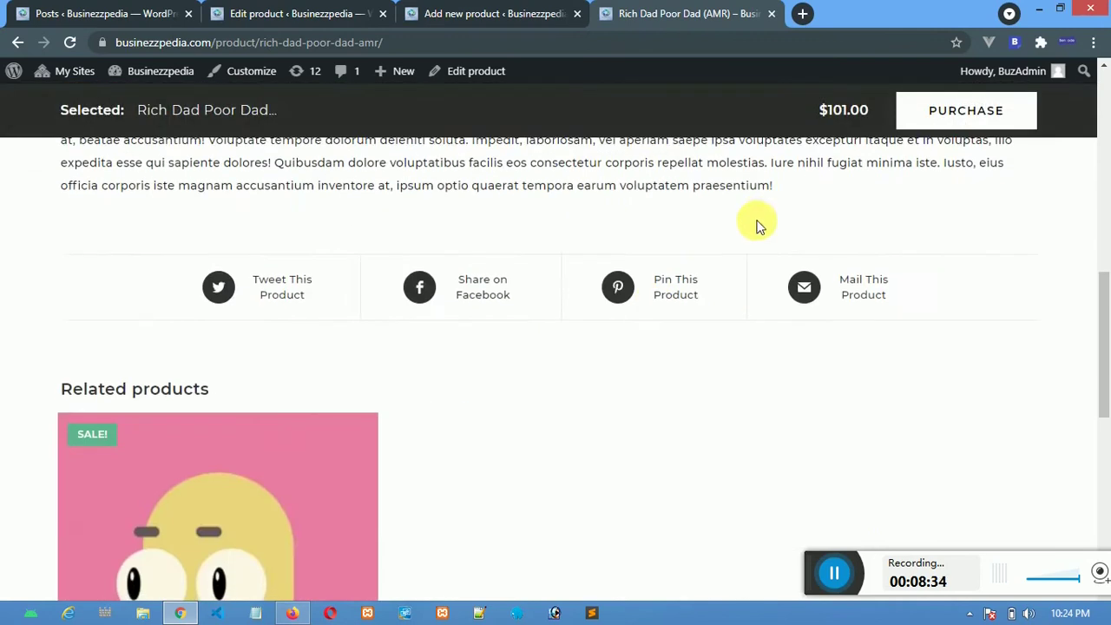
pyautogui.scroll(2, 762, 243)
pyautogui.moveTo(775, 349); pyautogui.dragTo(50, 206)
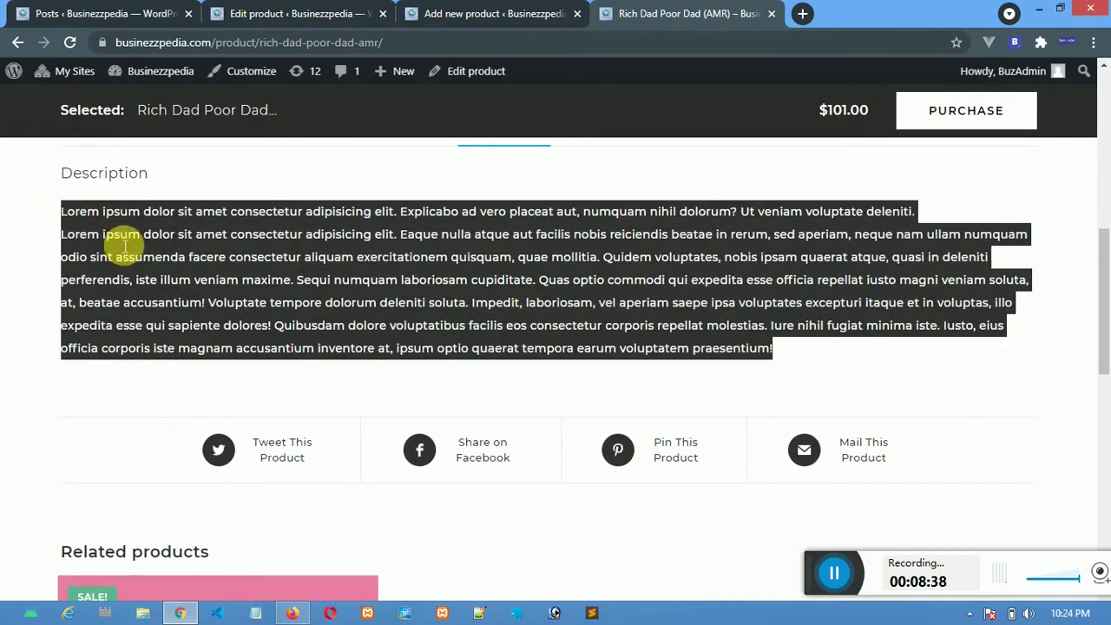
pyautogui.click(295, 14)
pyautogui.scroll(5, 304, 295)
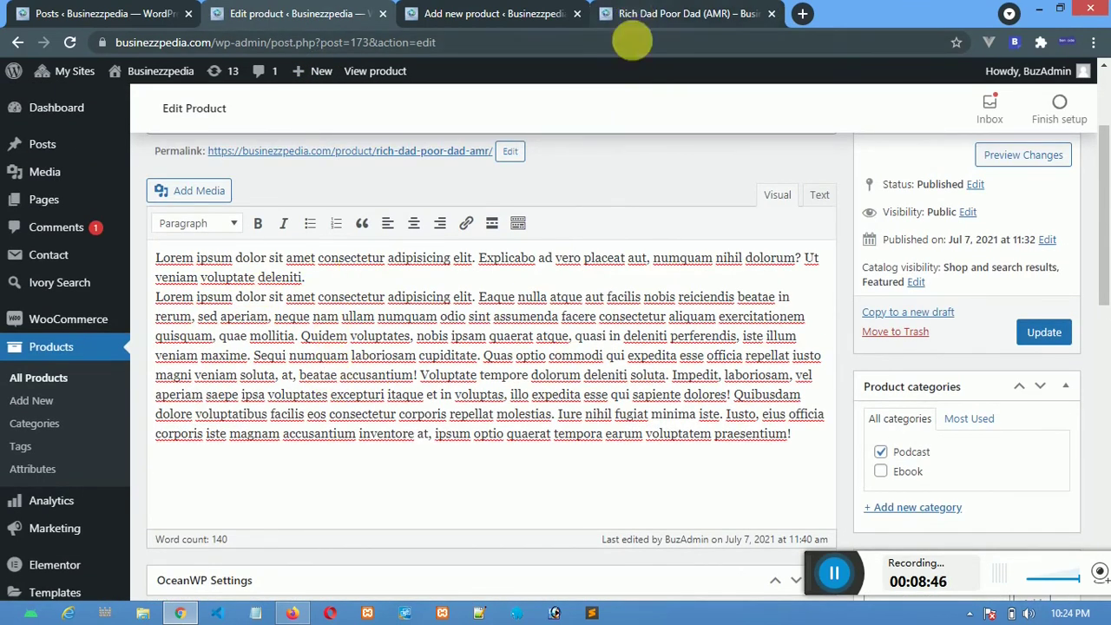
# View the Reviews section on the AMR product's storefront page, and switch back to its Description.
pyautogui.click(635, 22)
pyautogui.scroll(5, 442, 304)
pyautogui.scroll(-2, 342, 434)
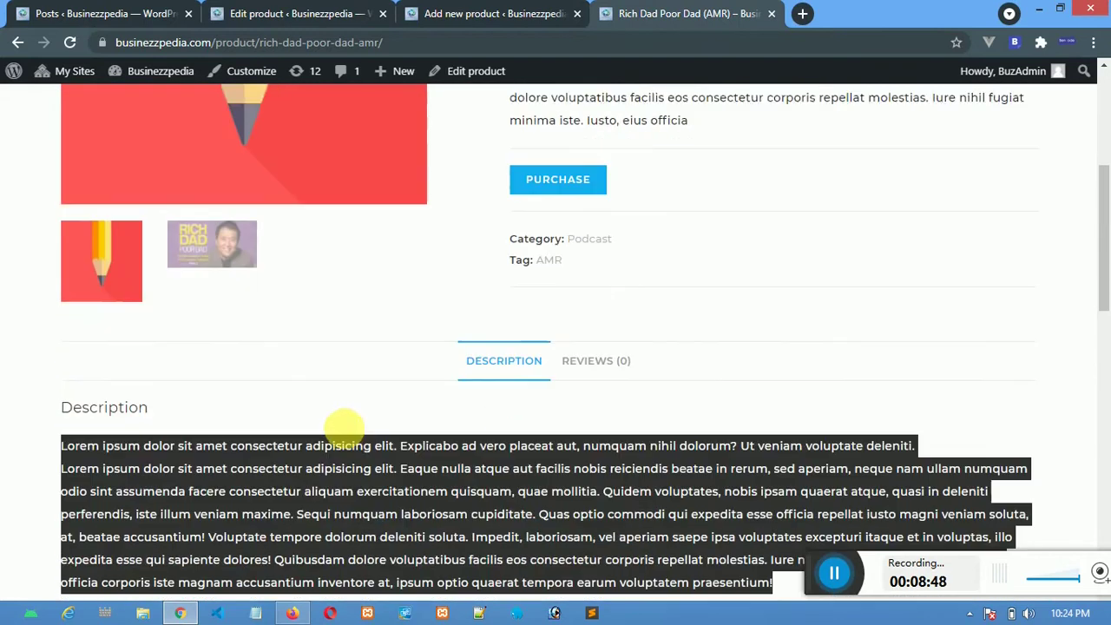
pyautogui.click(597, 363)
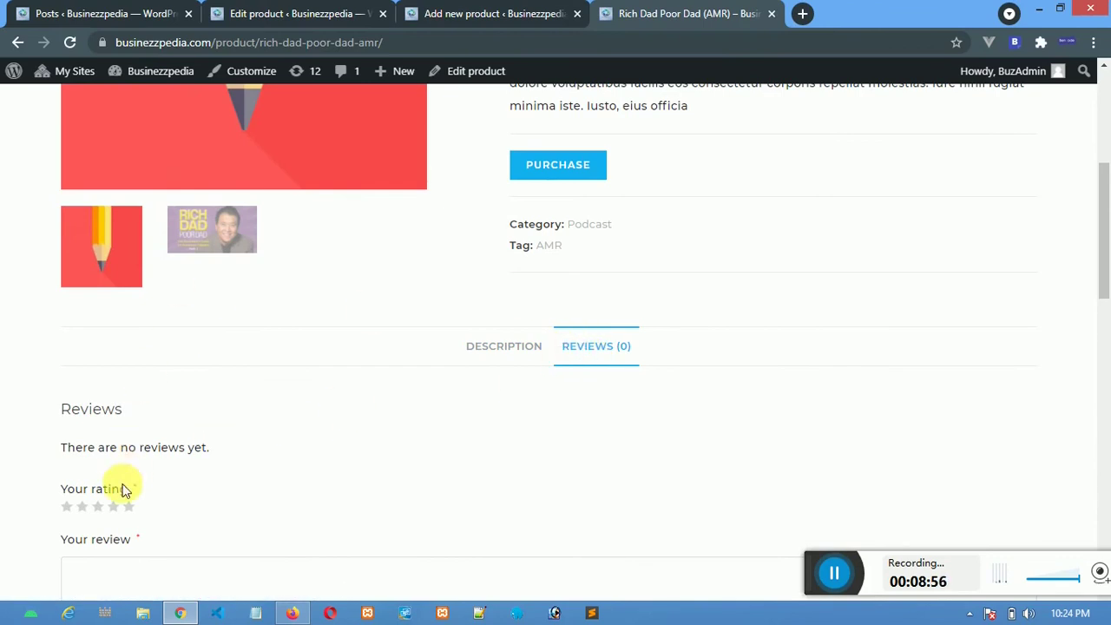
pyautogui.click(484, 351)
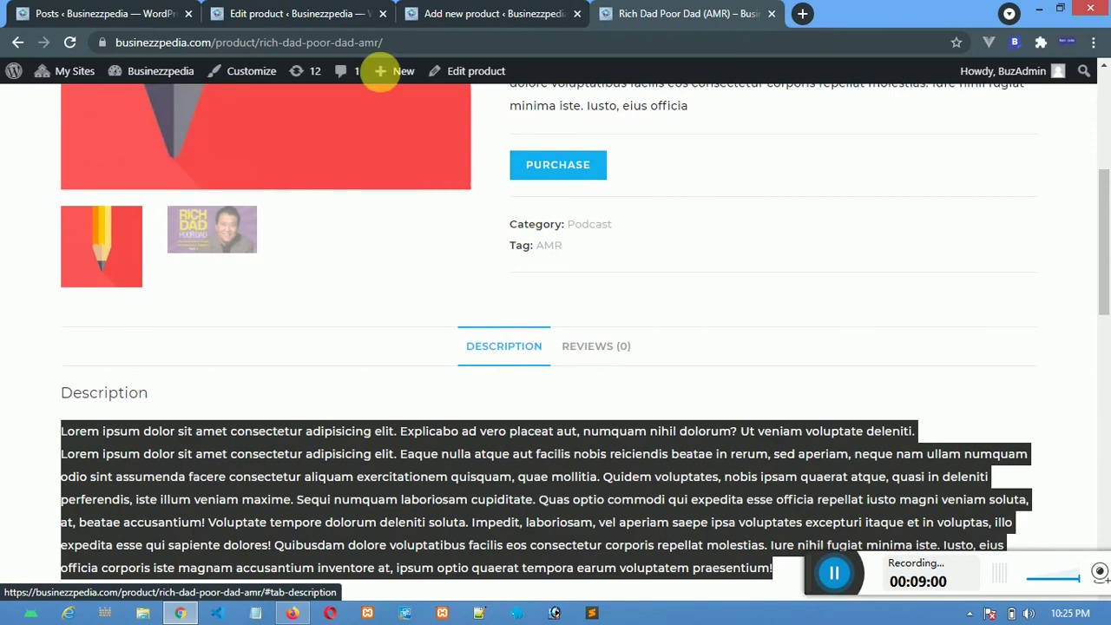
# Compare the main description and the Product short description boxes in the AMR product's editor.
pyautogui.click(293, 17)
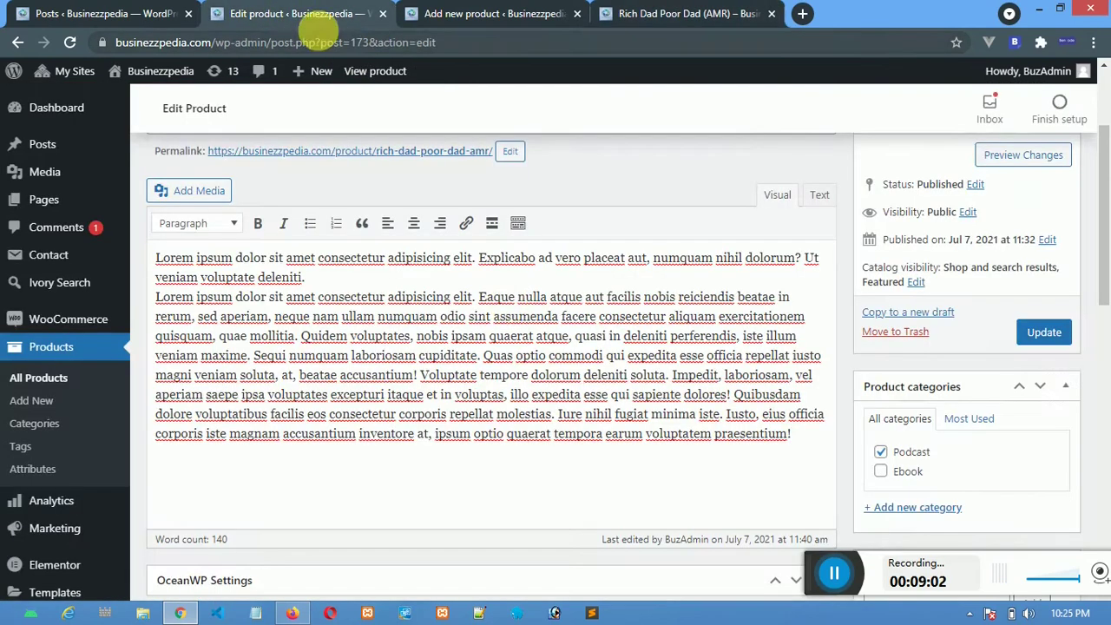
pyautogui.scroll(-3, 496, 286)
pyautogui.scroll(1, 552, 291)
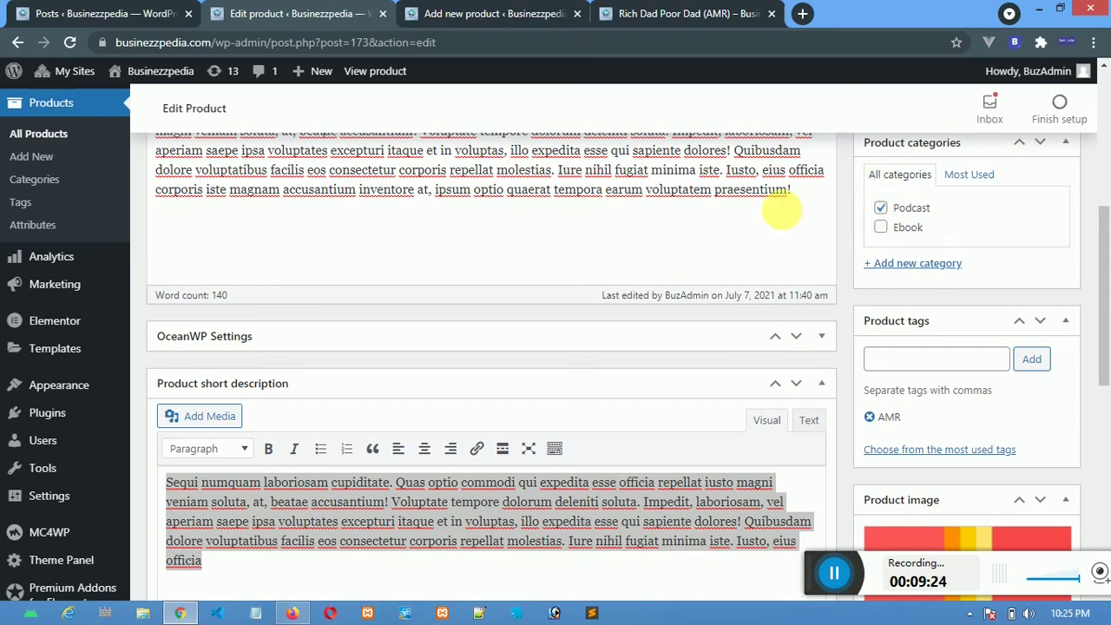
pyautogui.scroll(3, 664, 231)
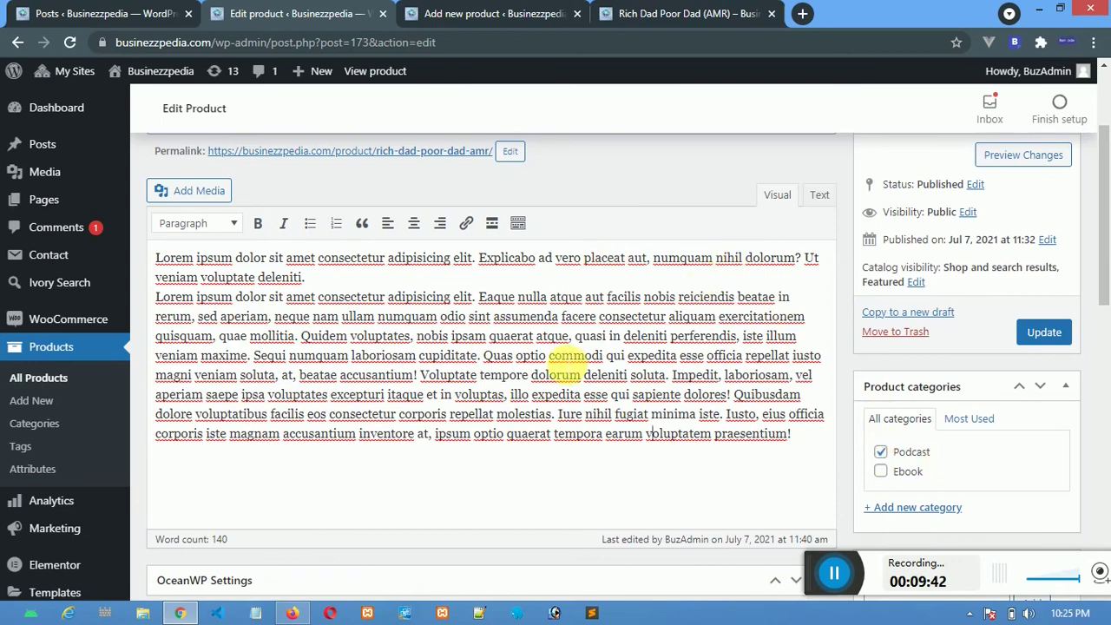
# Review the General product data settings and the Product gallery in the AMR product's editor.
pyautogui.scroll(-1, 569, 363)
pyautogui.scroll(-8, 569, 363)
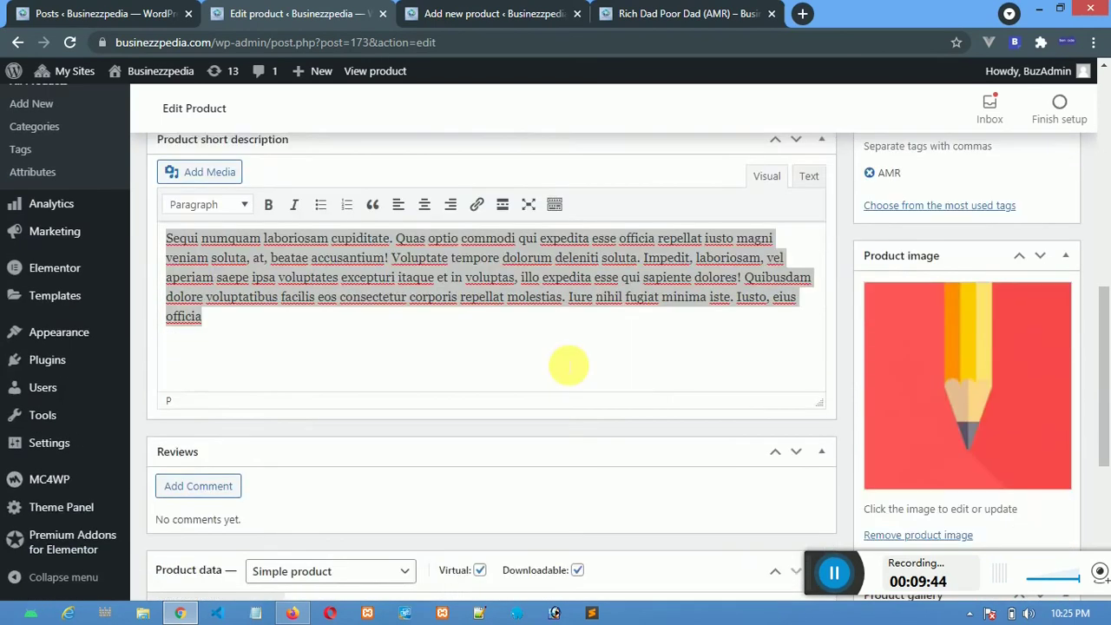
pyautogui.scroll(-2, 563, 363)
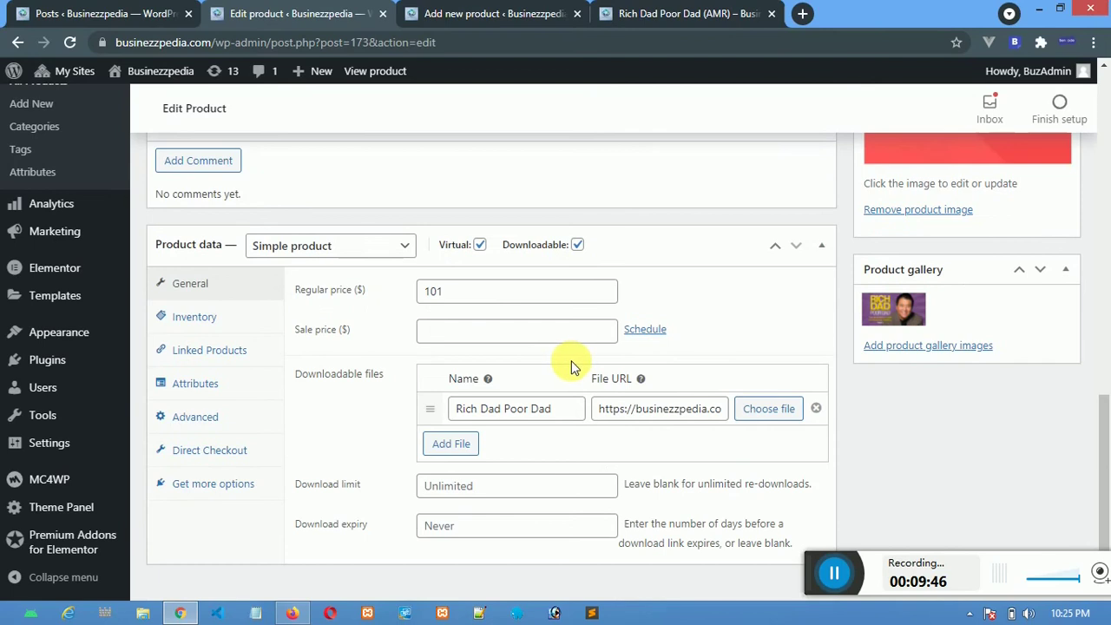
pyautogui.scroll(-1, 575, 366)
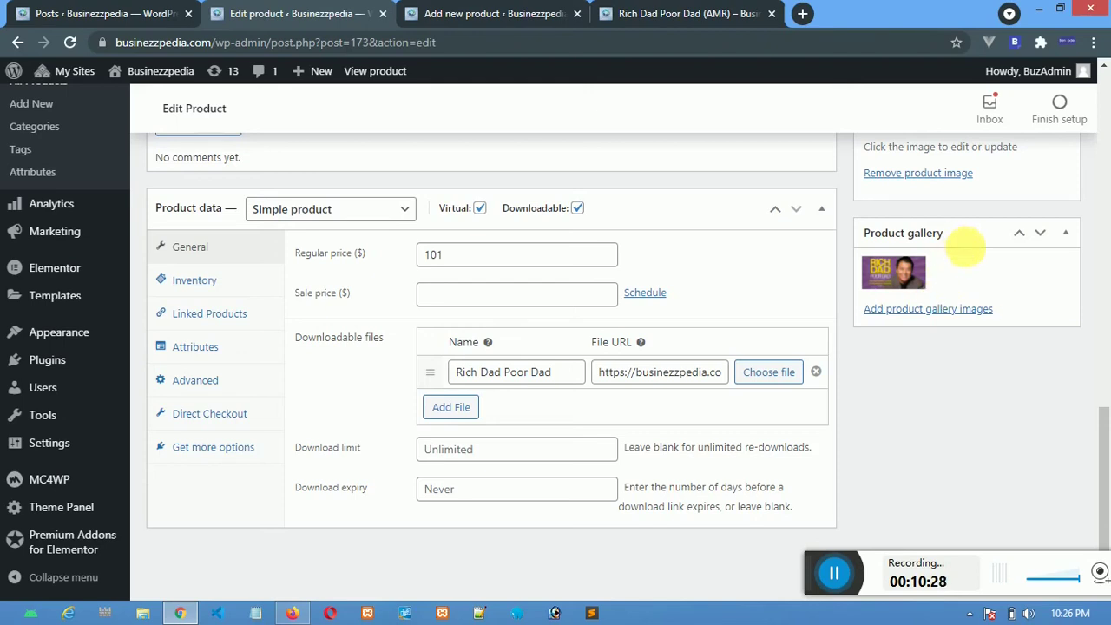
# Display the gallery image on the AMR product's storefront page, and compare it with the Product gallery and Product image in the editor.
pyautogui.click(673, 14)
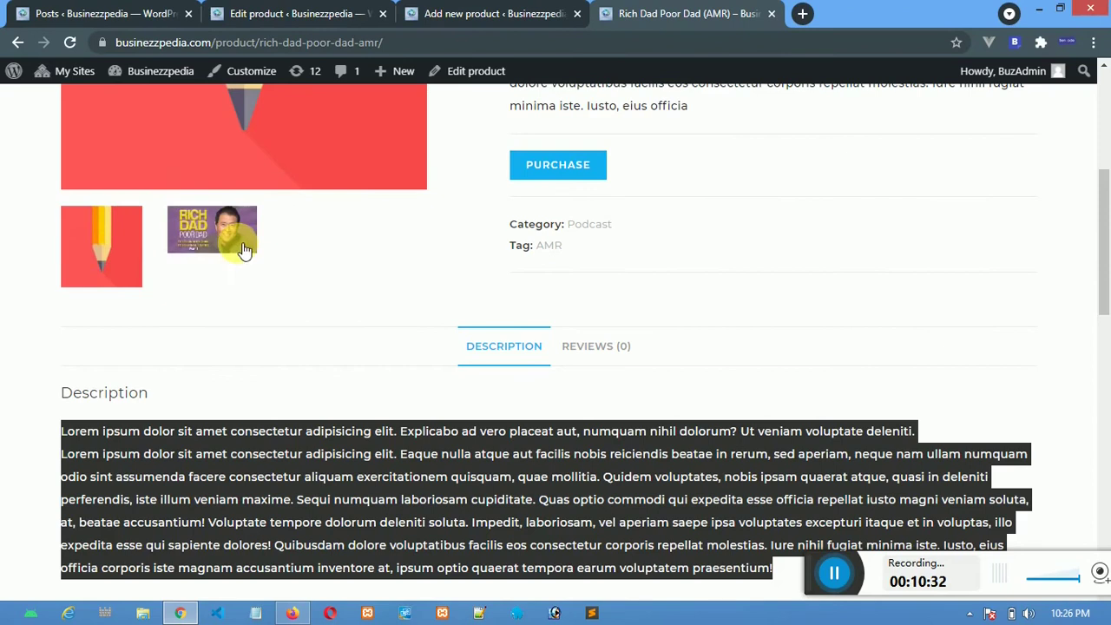
pyautogui.scroll(2, 311, 262)
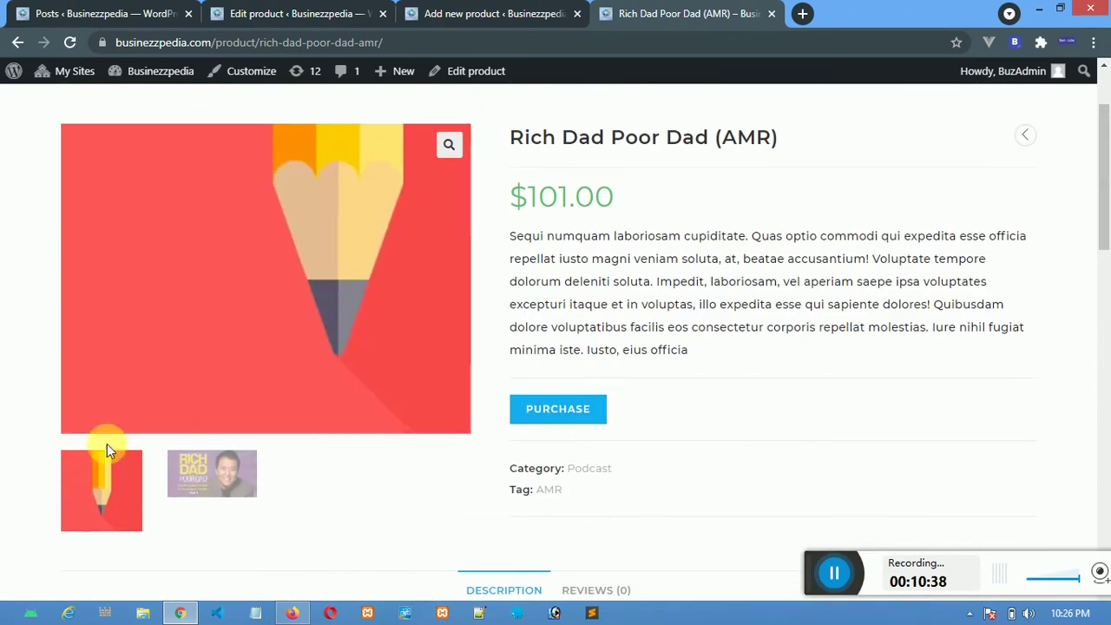
pyautogui.click(199, 483)
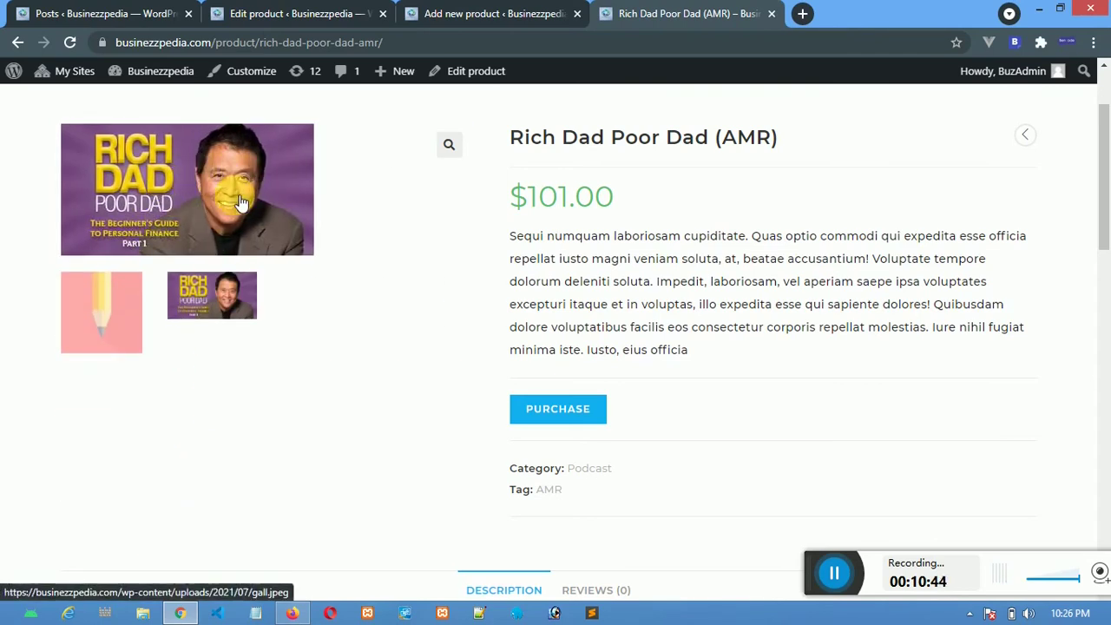
pyautogui.click(319, 14)
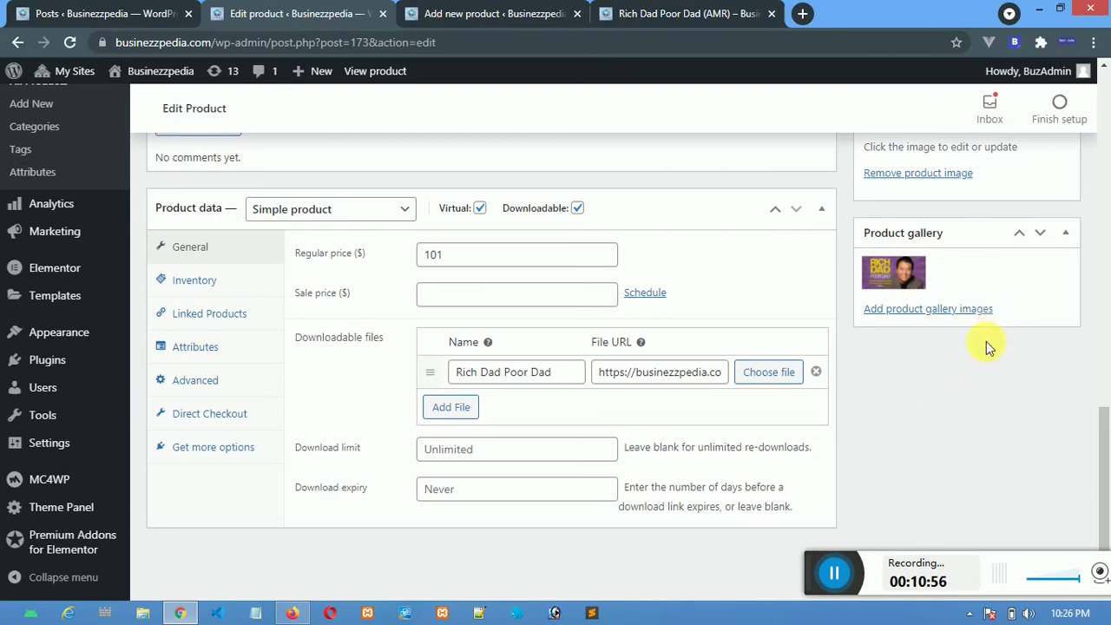
pyautogui.scroll(5, 981, 325)
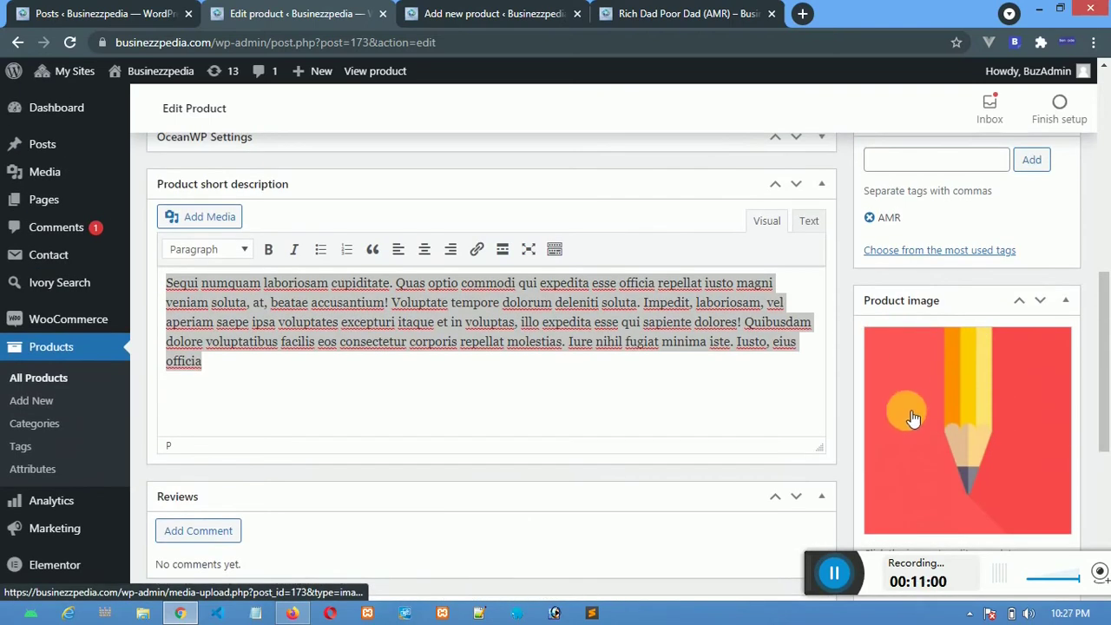
# Open the site's Overview page in a new browser tab from the AMR product's storefront page.
pyautogui.click(639, 16)
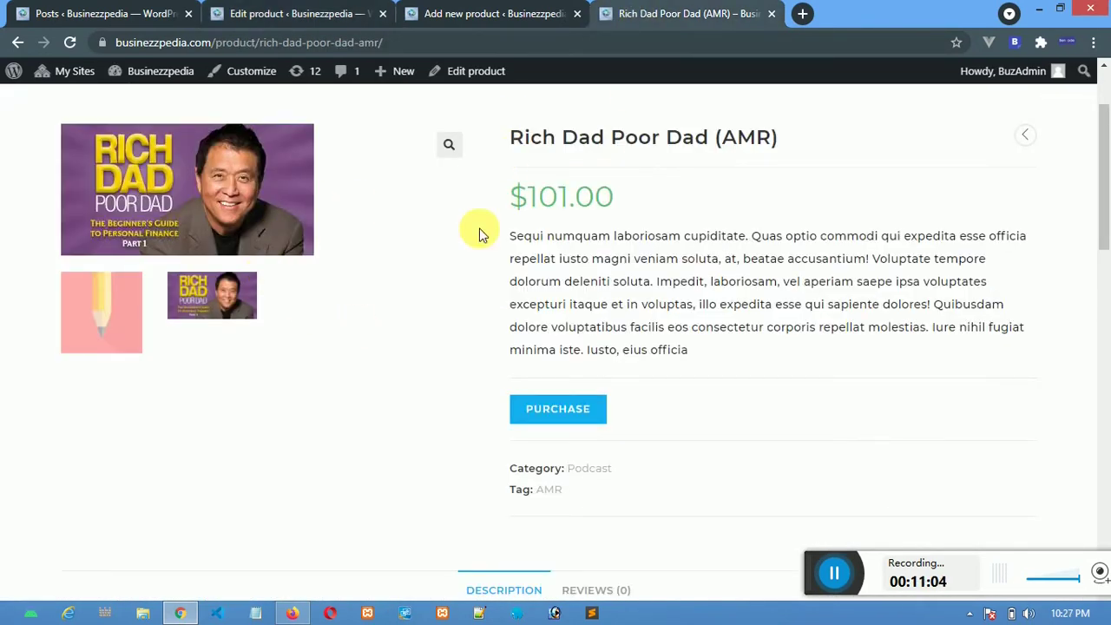
pyautogui.scroll(3, 452, 251)
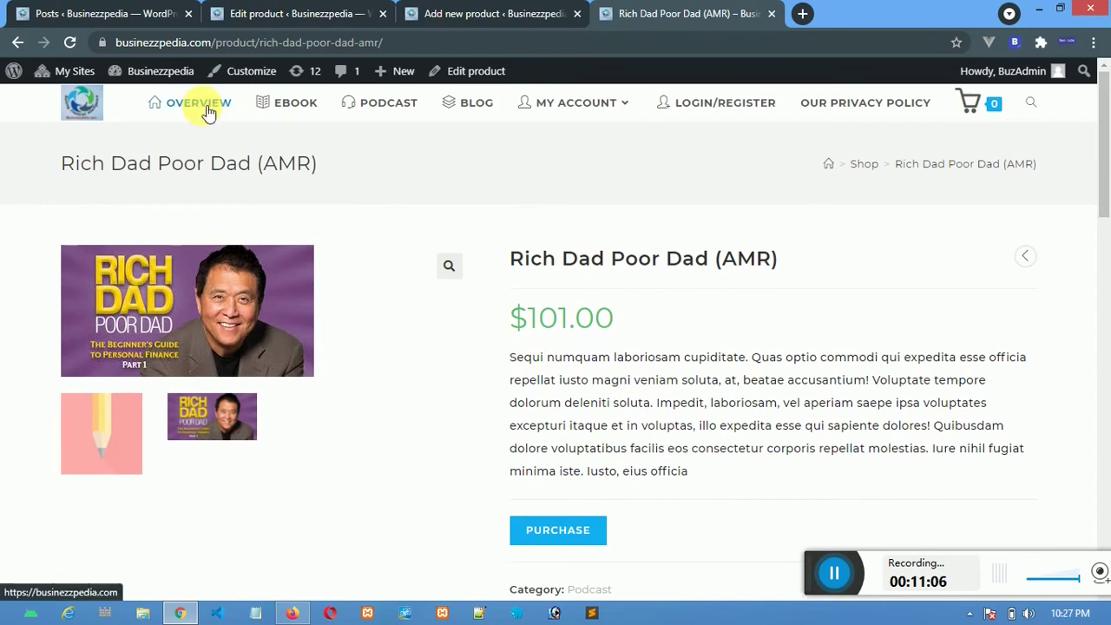
pyautogui.rightClick(211, 106)
pyautogui.click(243, 118)
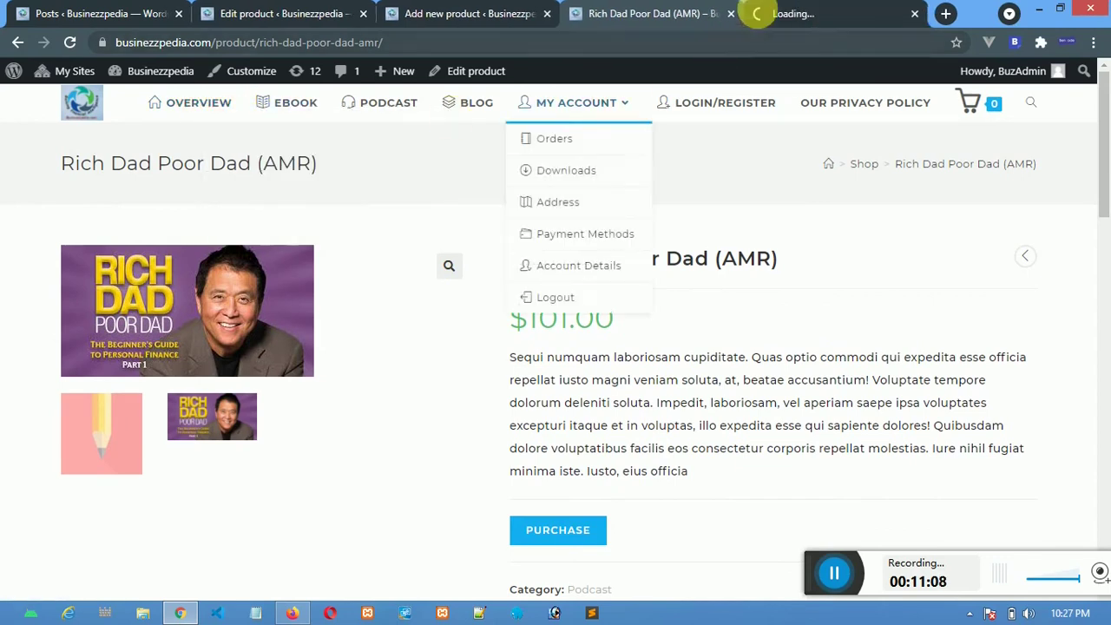
pyautogui.click(776, 13)
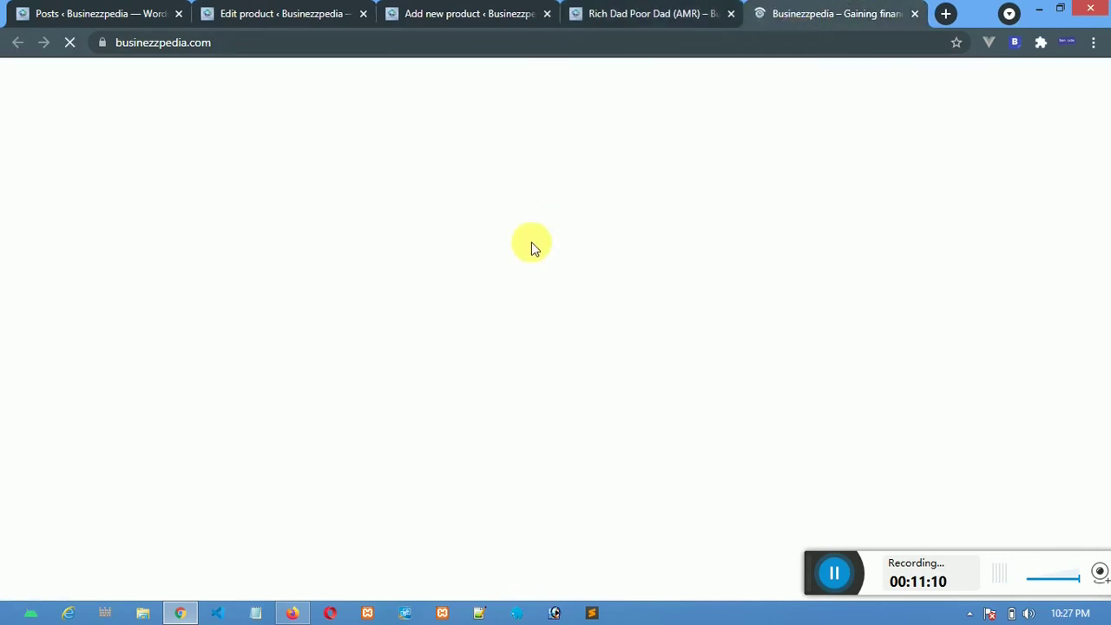
# View the Featured Product section on the home page, and dismiss the newsletter subscription popup.
pyautogui.scroll(-7, 516, 256)
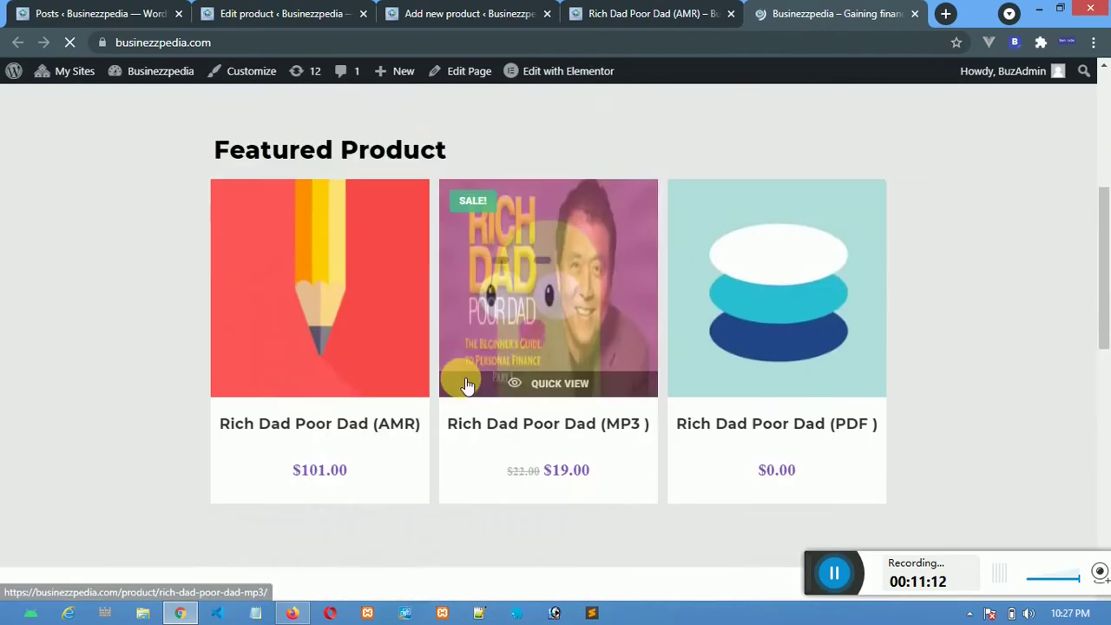
pyautogui.scroll(3, 212, 253)
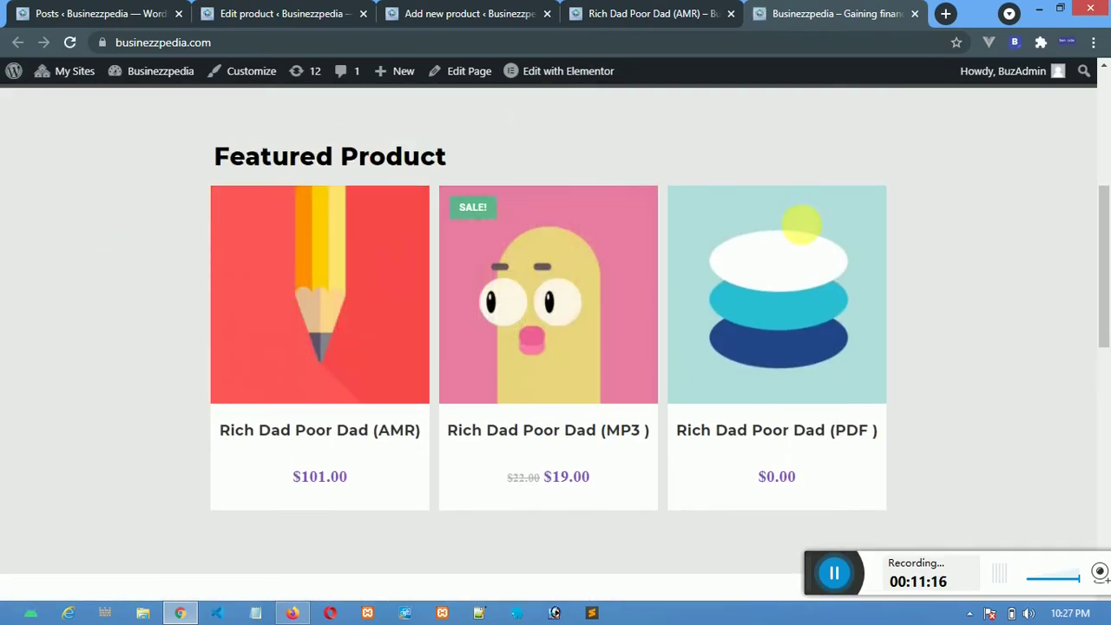
pyautogui.click(799, 223)
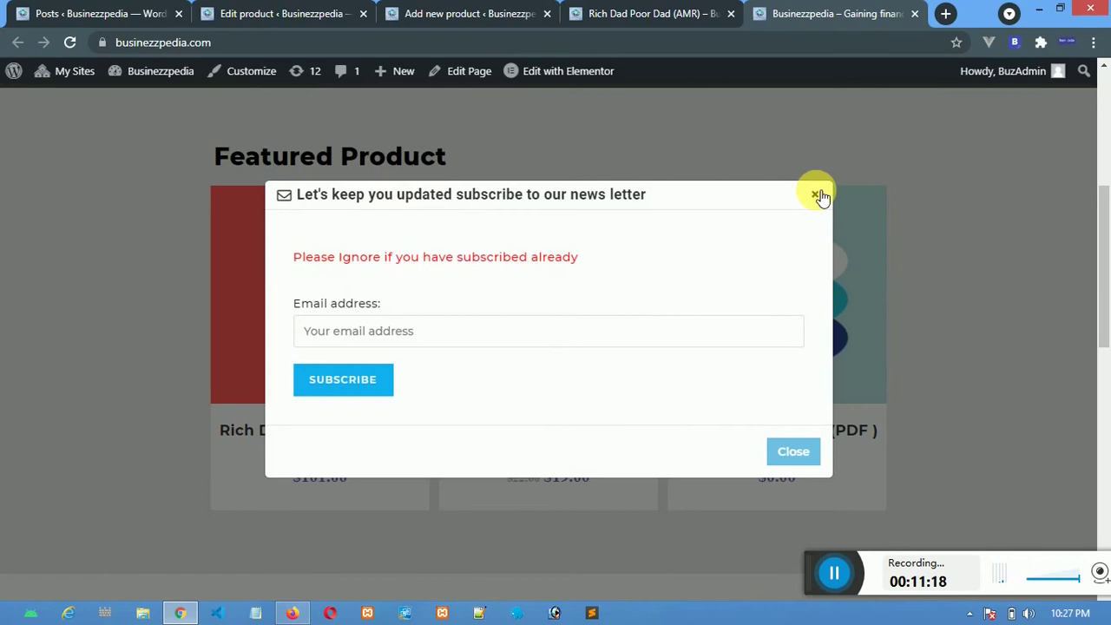
pyautogui.click(816, 194)
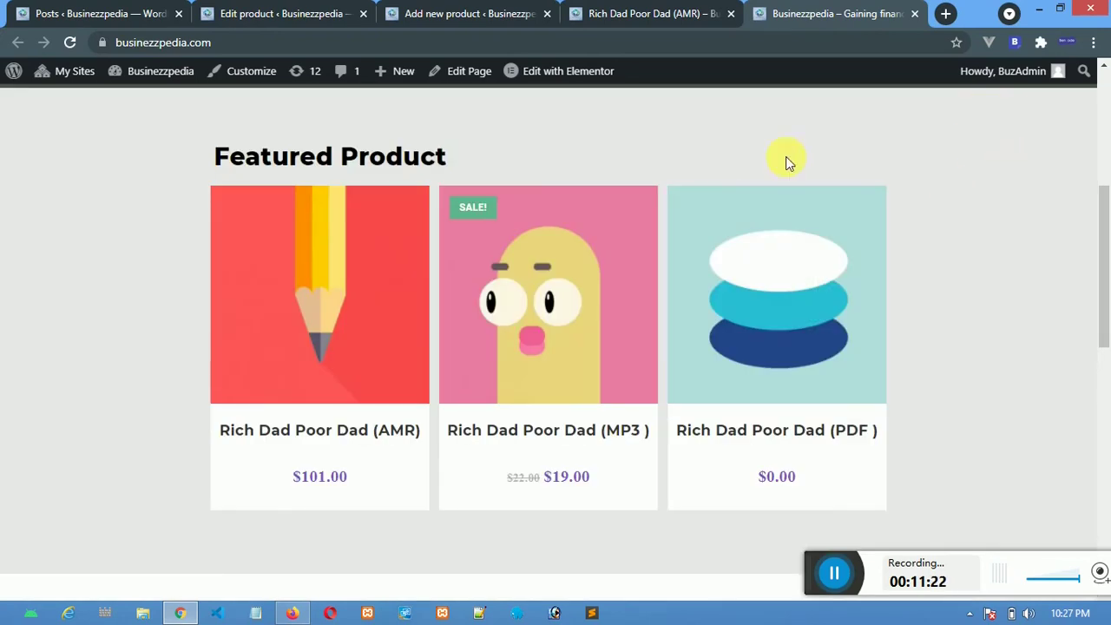
# Return to the AMR product's editor and display its General product data settings.
pyautogui.click(295, 13)
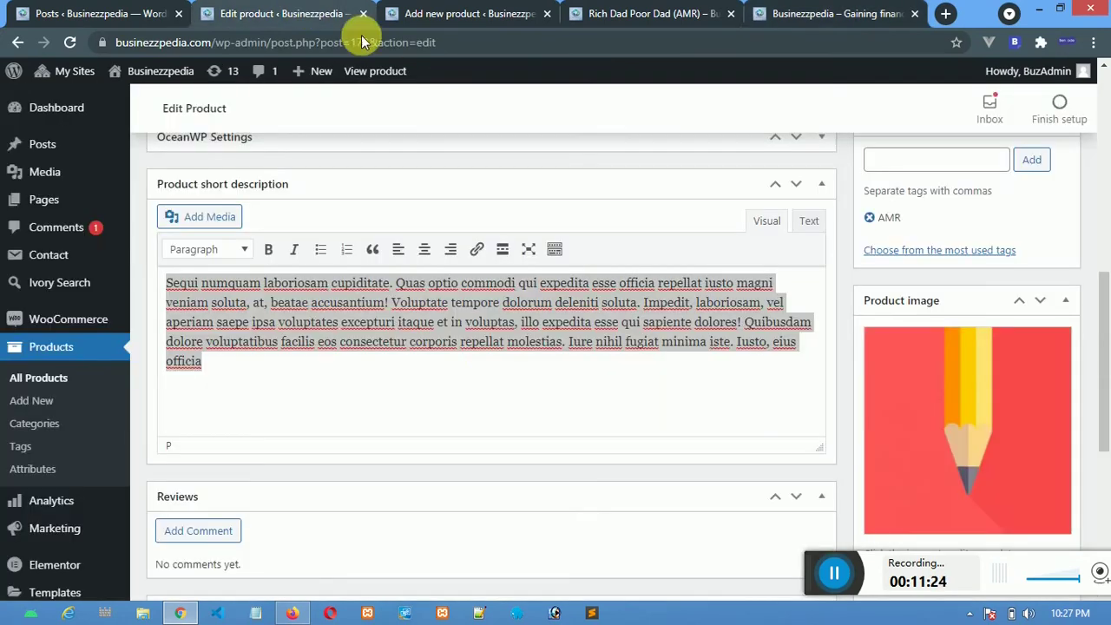
pyautogui.scroll(-5, 477, 368)
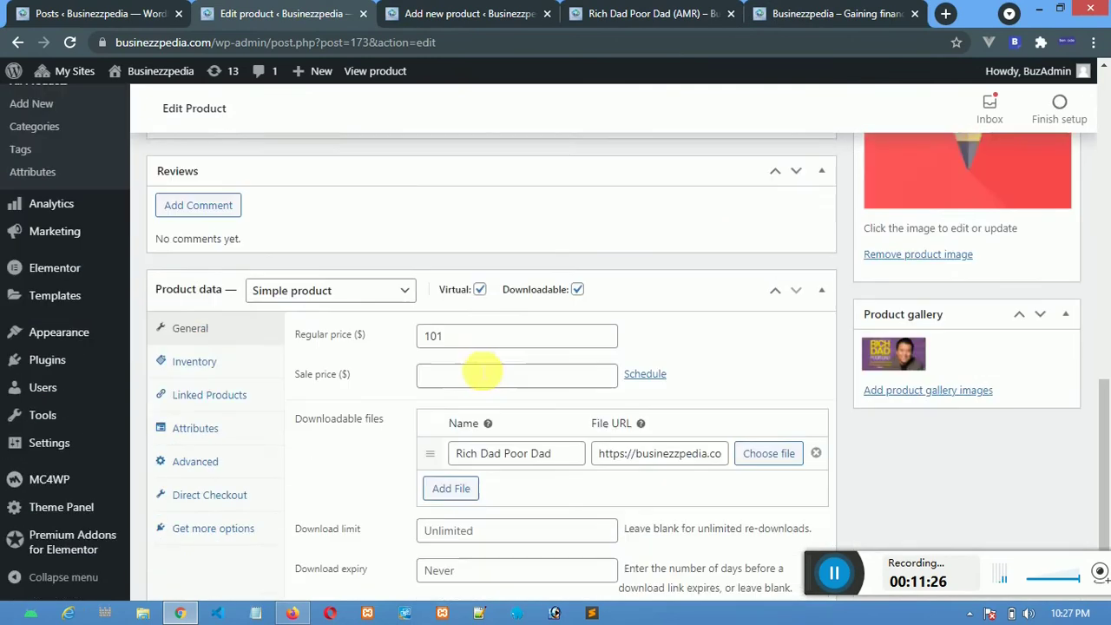
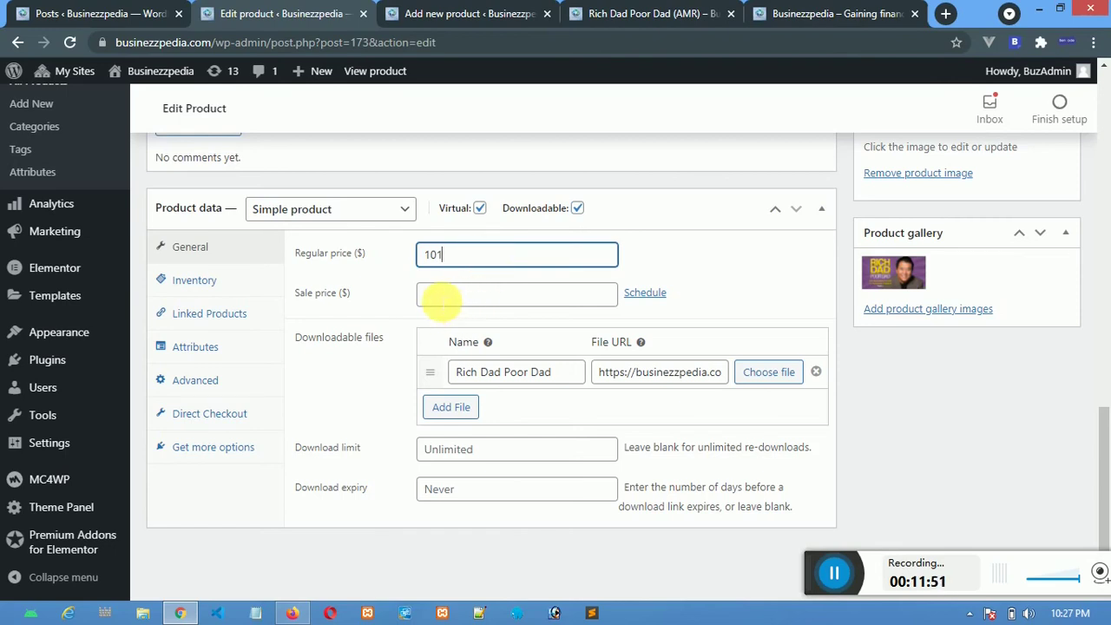
pyautogui.click(442, 302)
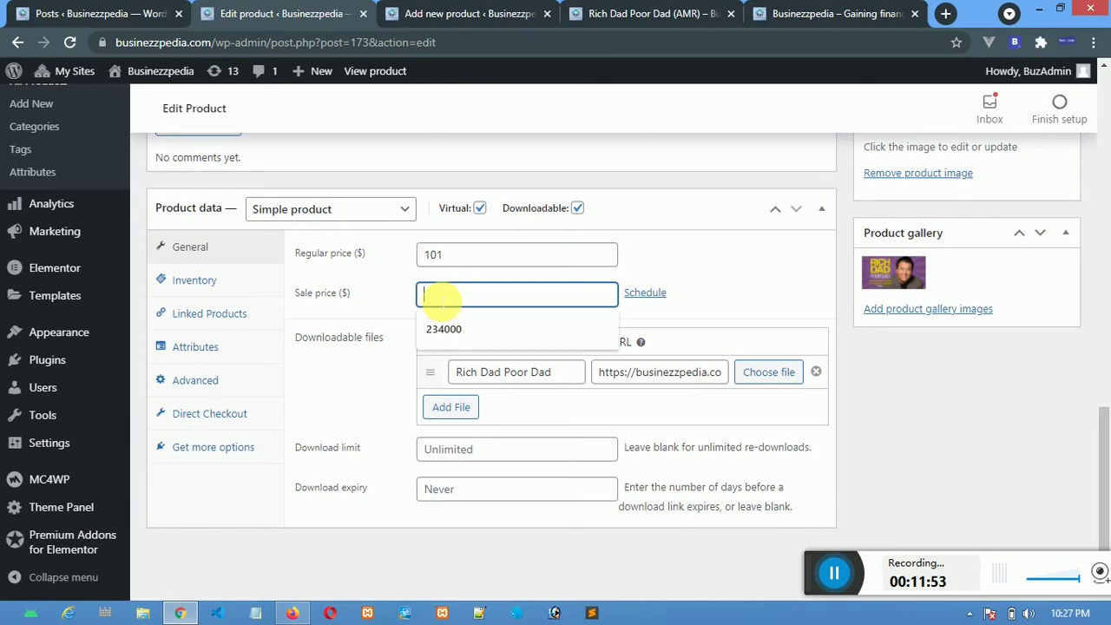
pyautogui.write('23')
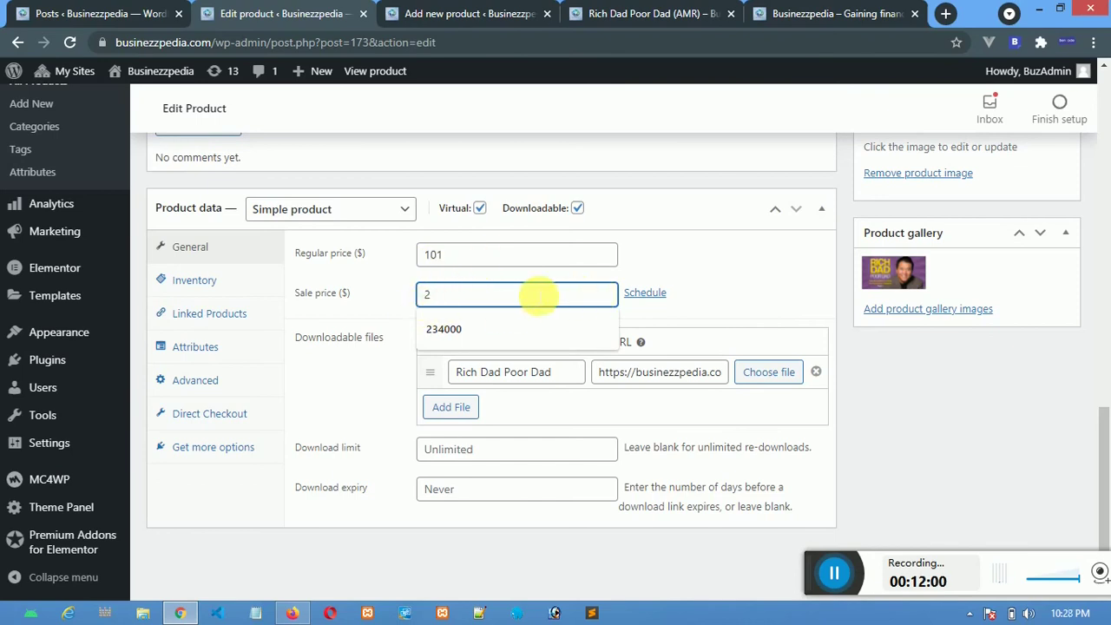
pyautogui.press('BackSpace')
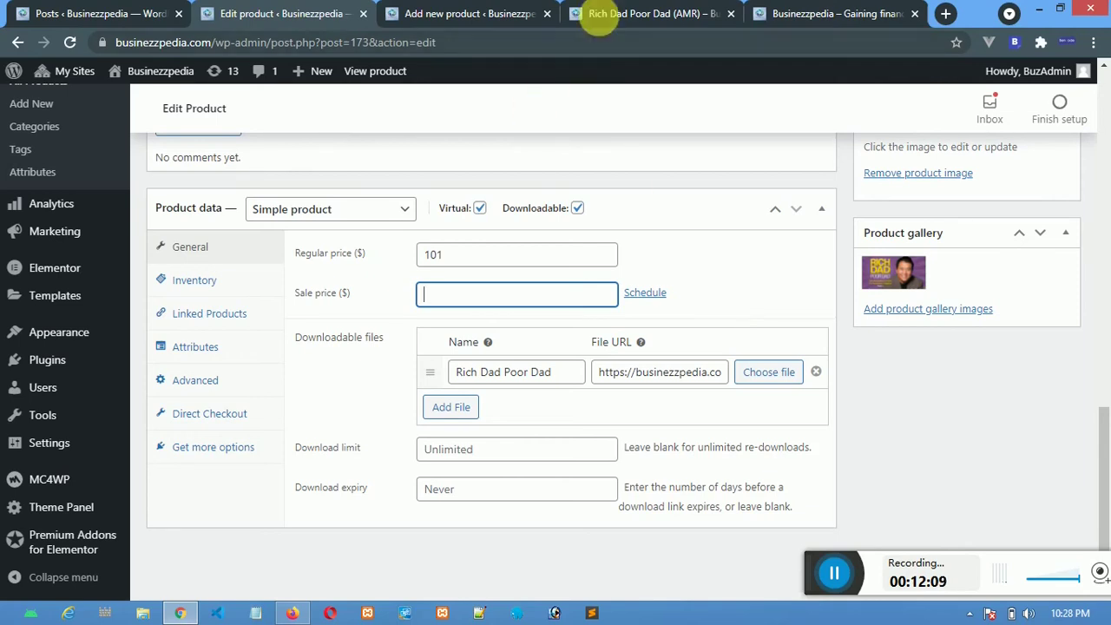
# Compare the price on the AMR product's storefront page with the Regular price in its editor.
pyautogui.click(599, 14)
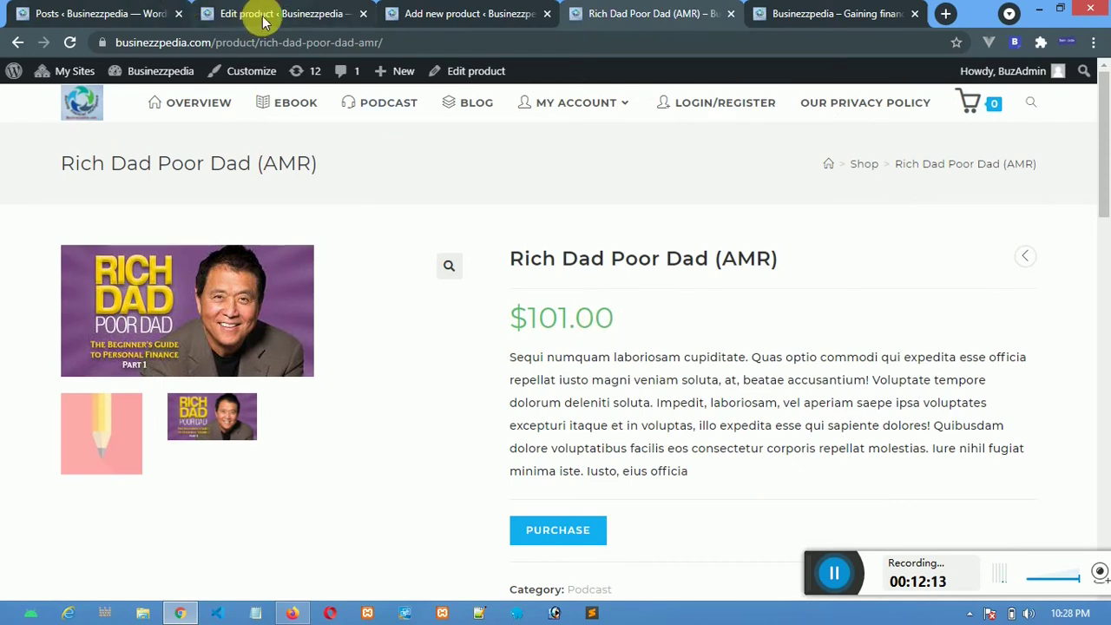
pyautogui.click(224, 14)
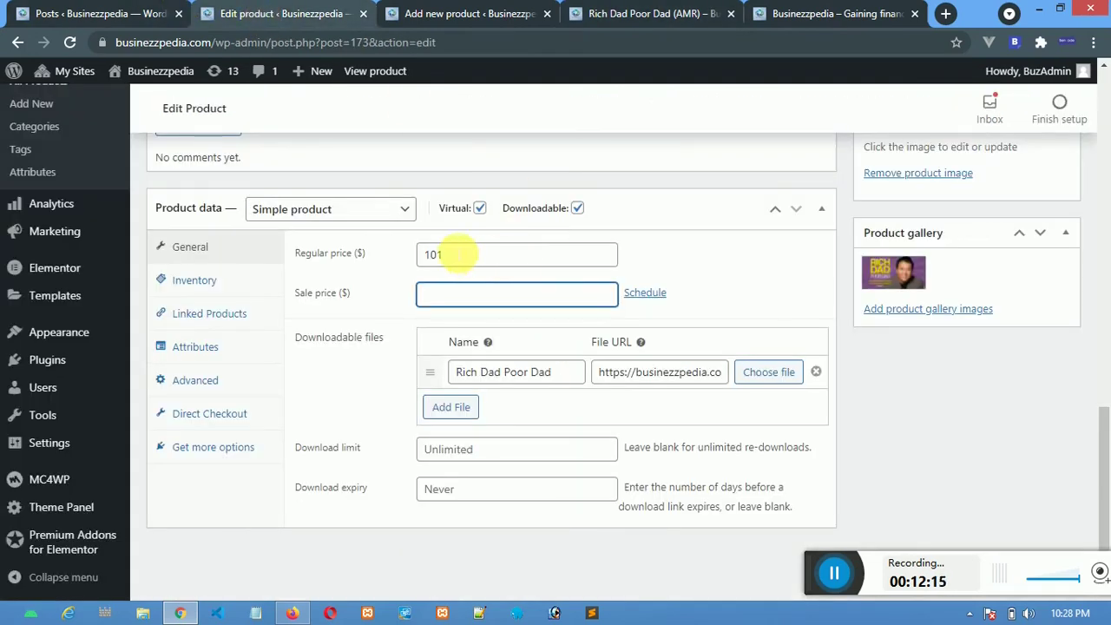
pyautogui.moveTo(452, 255); pyautogui.dragTo(428, 253)
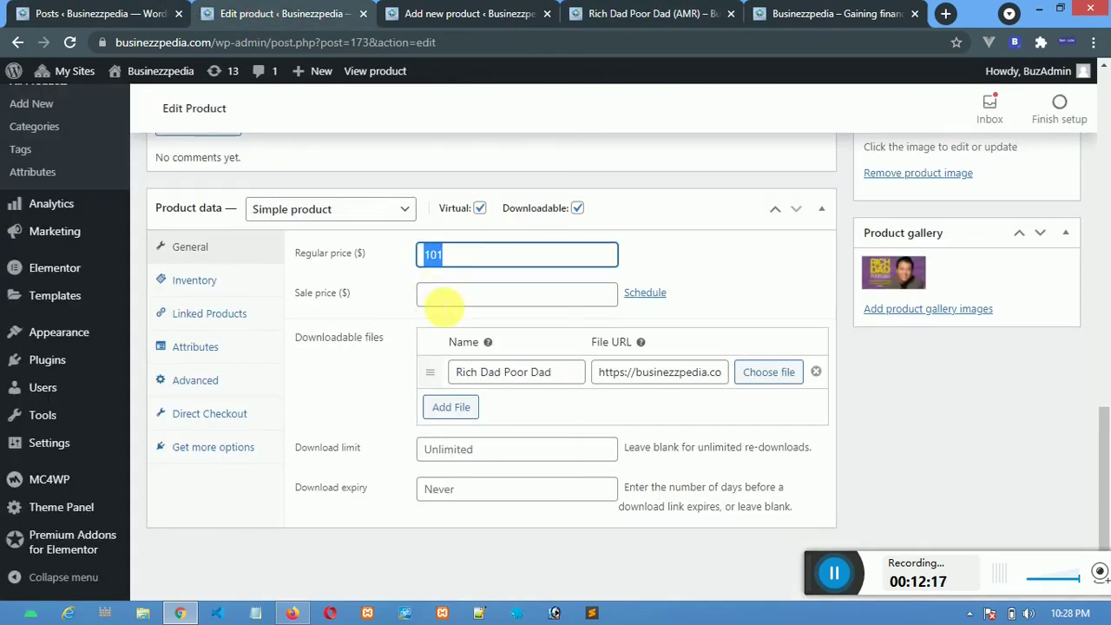
# Set the AMR product's sale price to 23 and update the product.
pyautogui.click(442, 300)
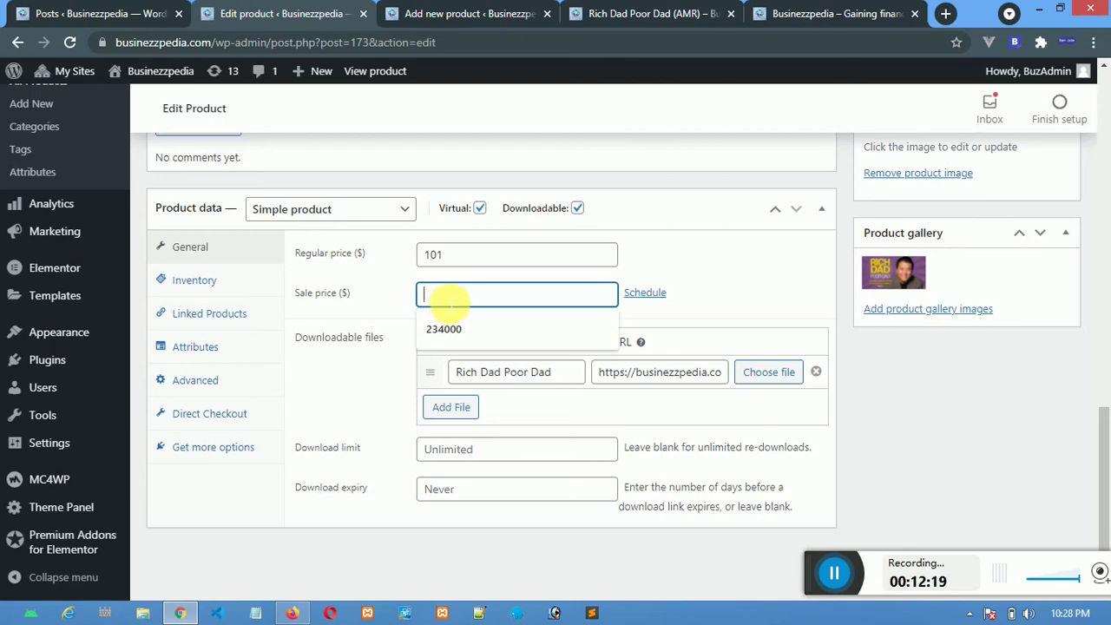
pyautogui.write('23')
pyautogui.scroll(4, 974, 212)
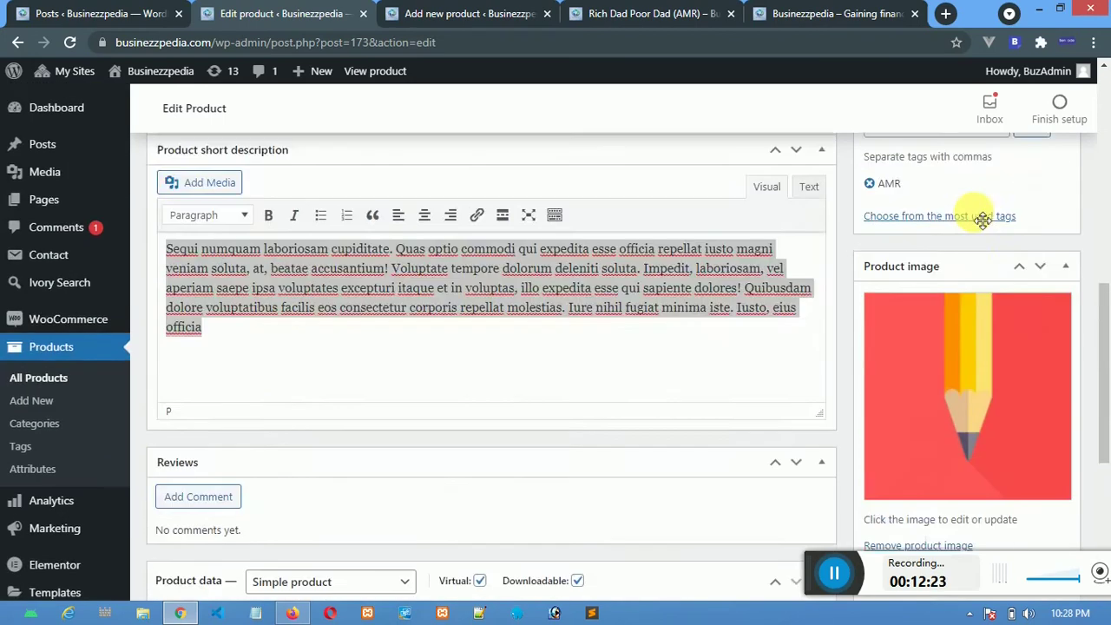
pyautogui.scroll(5, 982, 219)
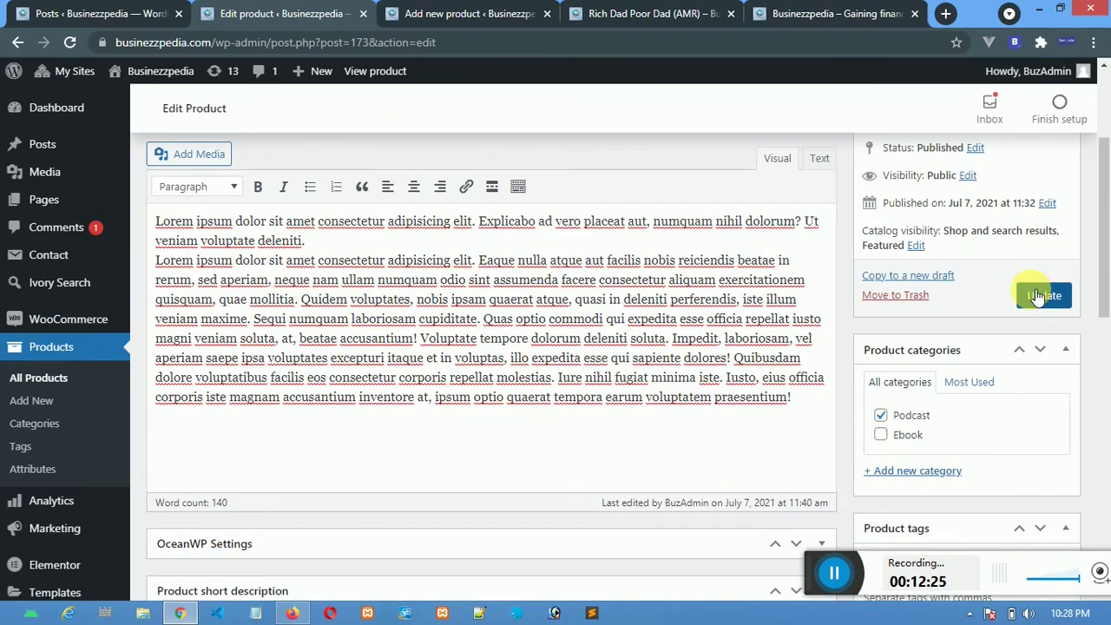
pyautogui.click(1040, 296)
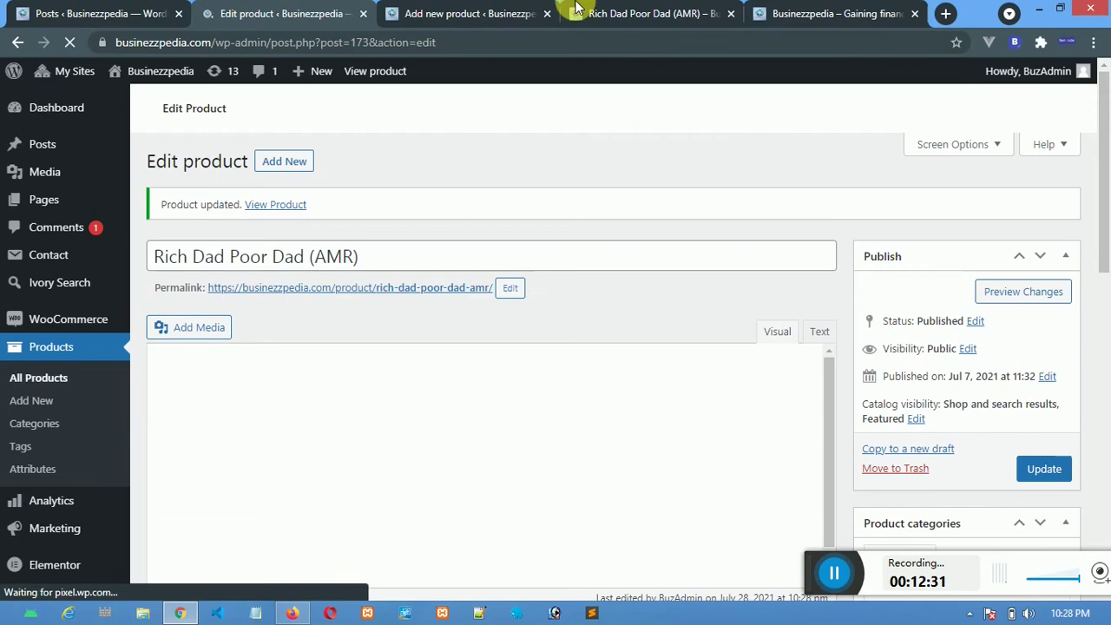
# Reload the AMR product's storefront page and examine its original and sale prices.
pyautogui.click(607, 24)
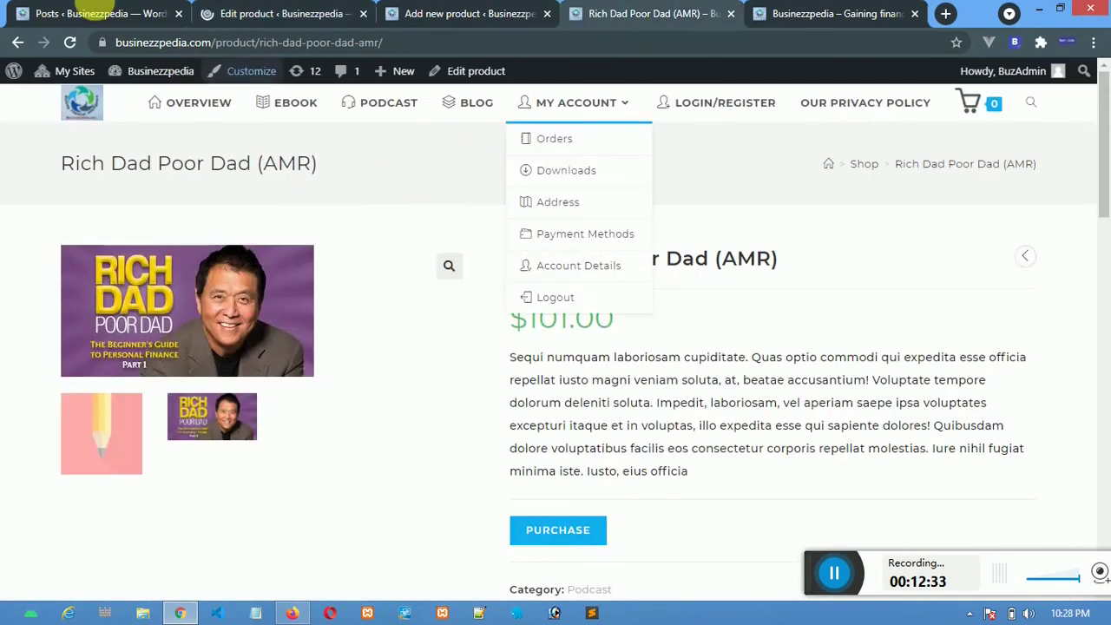
pyautogui.click(69, 41)
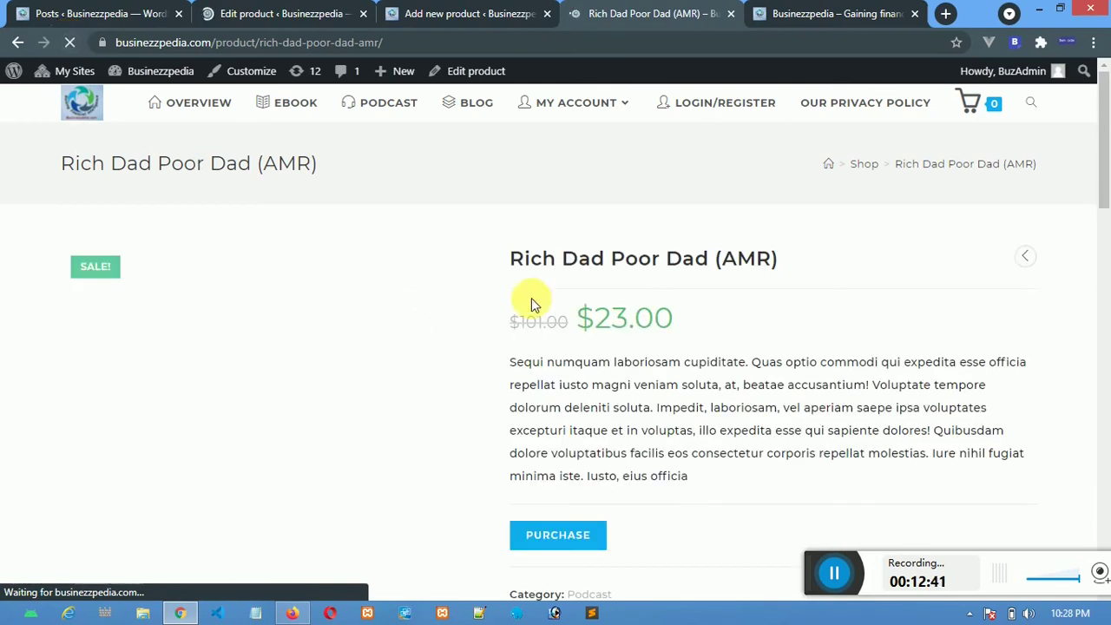
pyautogui.moveTo(581, 318); pyautogui.dragTo(682, 318)
pyautogui.moveTo(511, 321); pyautogui.dragTo(534, 330)
pyautogui.click(536, 331)
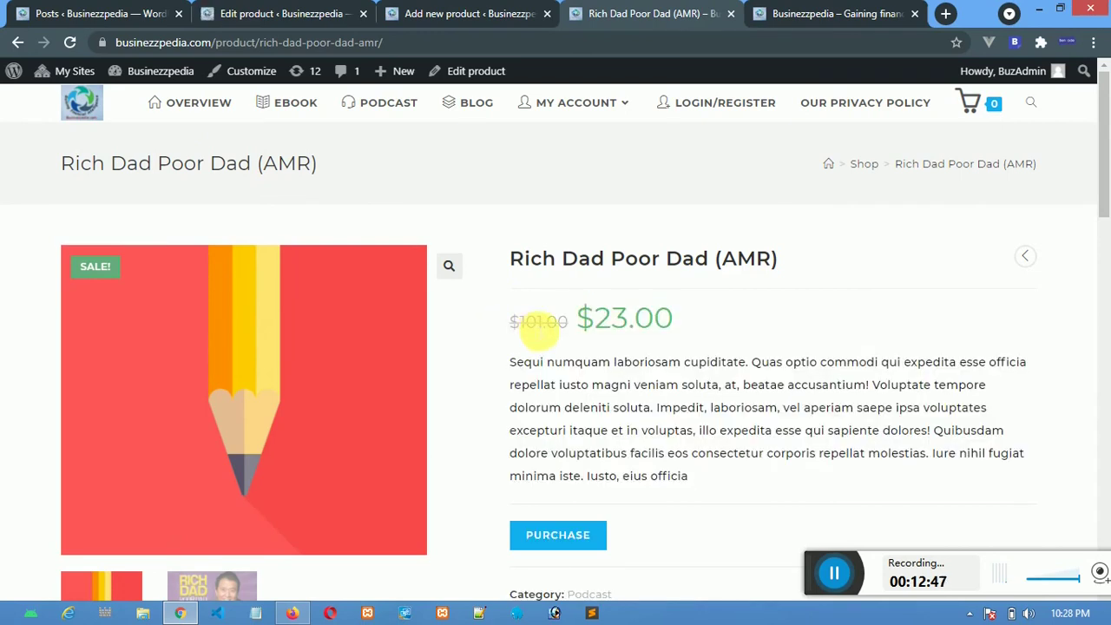
# Review the Regular price, Sale price and downloadable file settings in the AMR product's editor.
pyautogui.click(271, 9)
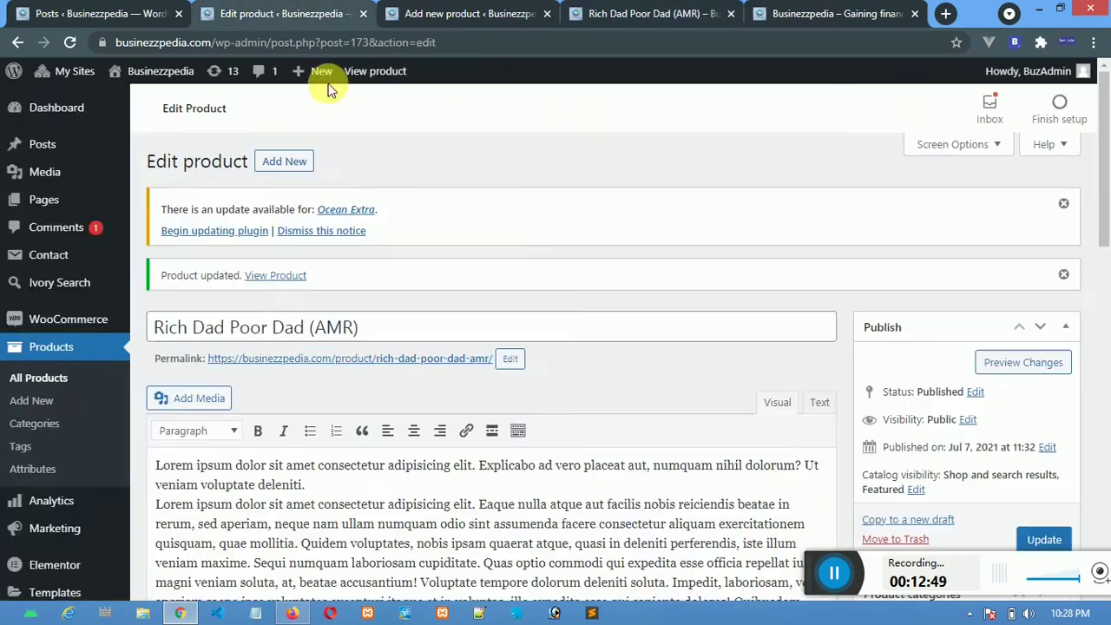
pyautogui.scroll(-3, 573, 369)
pyautogui.scroll(-8, 575, 369)
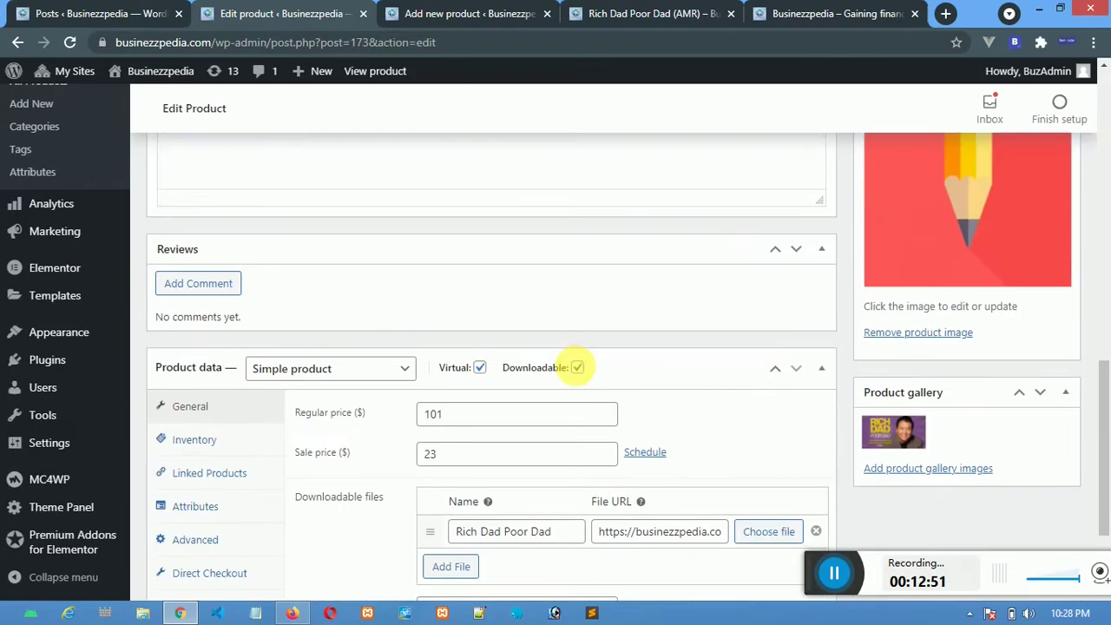
pyautogui.moveTo(469, 337); pyautogui.dragTo(398, 336)
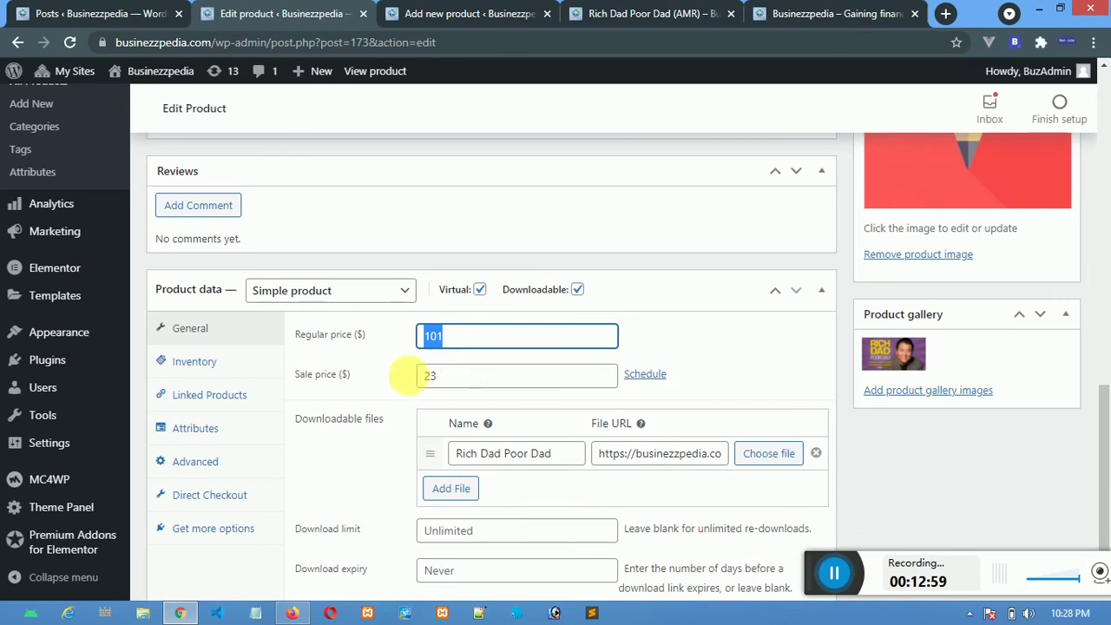
pyautogui.doubleClick(438, 377)
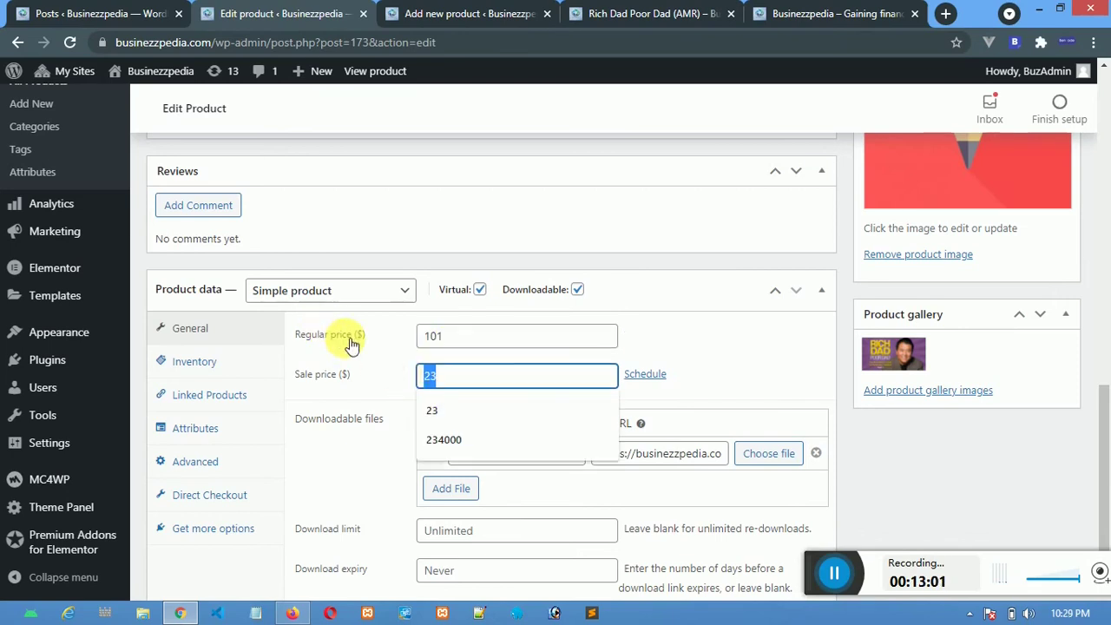
pyautogui.click(323, 475)
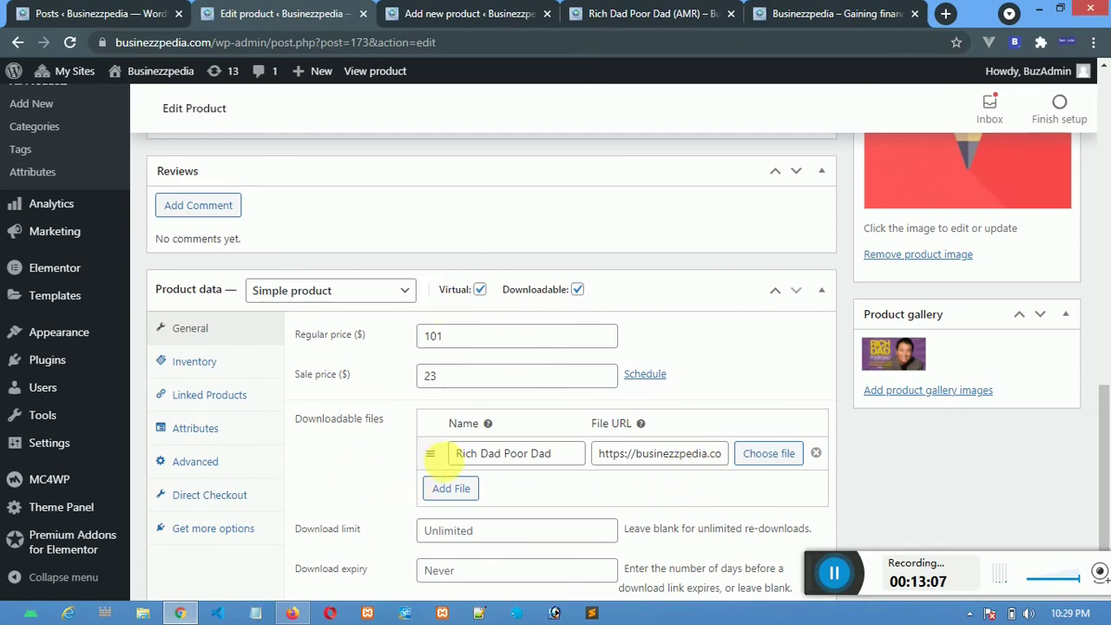
pyautogui.scroll(-2, 452, 469)
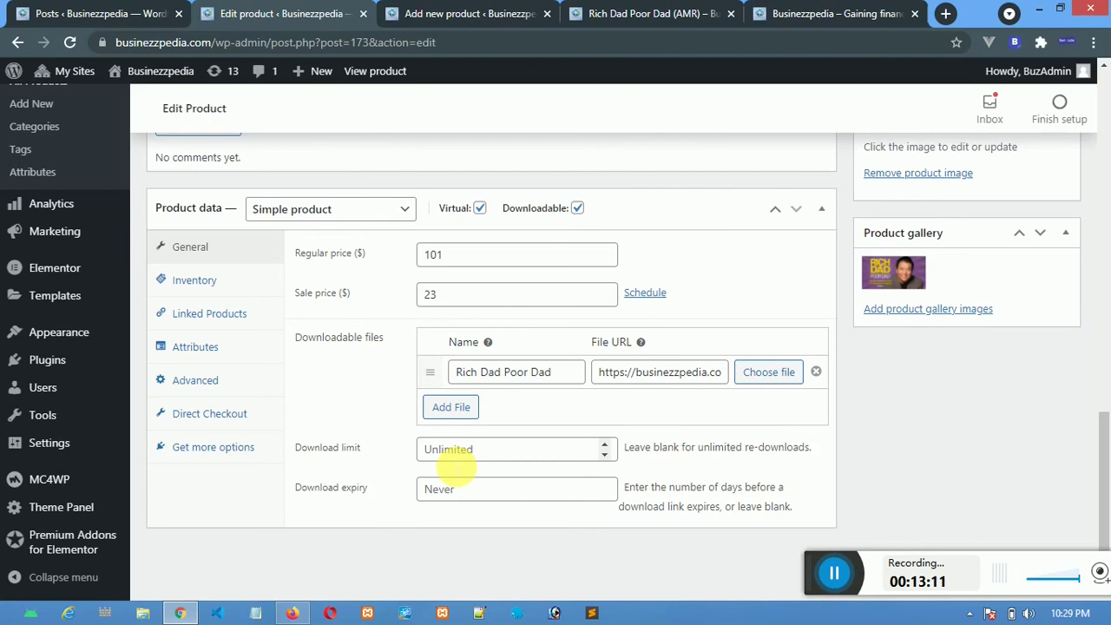
# Enable the Sold individually option in the AMR product's Inventory settings, and return to the General settings.
pyautogui.click(205, 287)
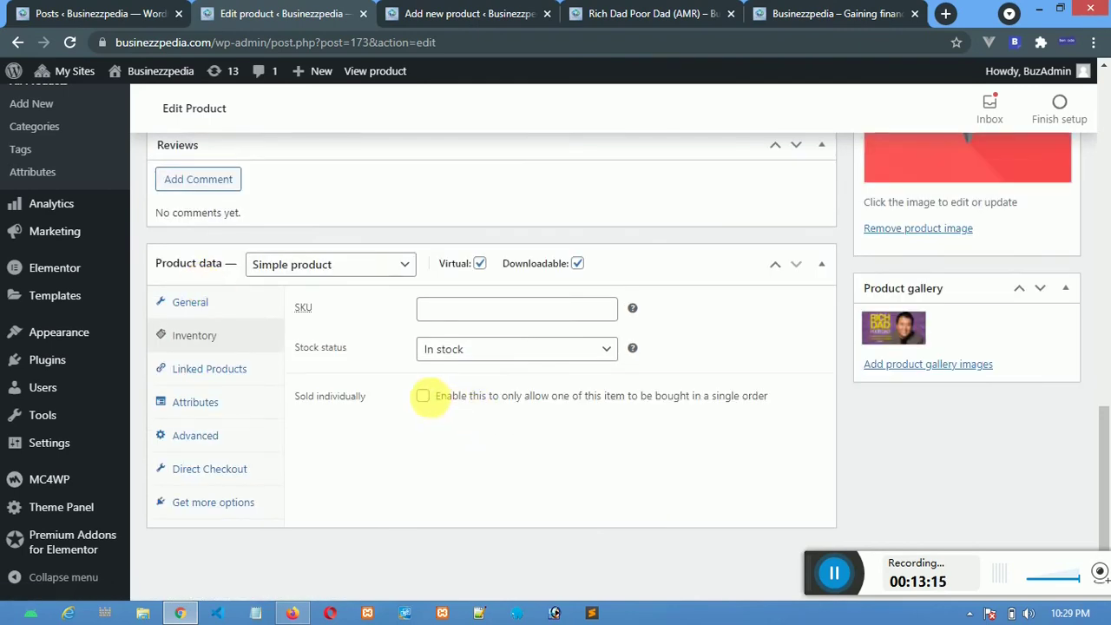
pyautogui.click(425, 398)
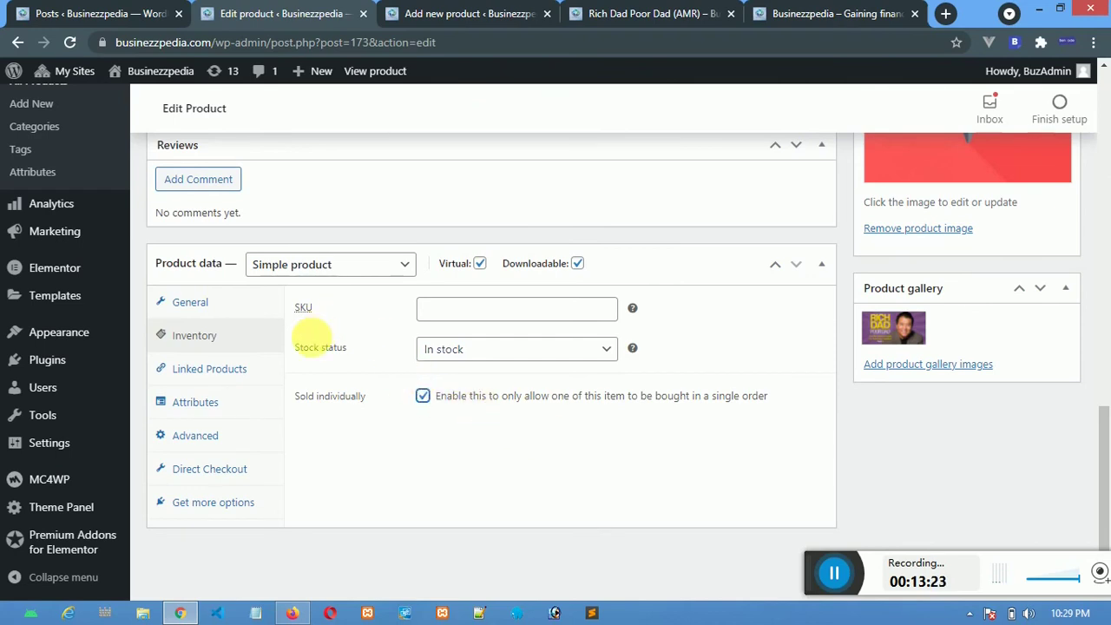
pyautogui.click(222, 314)
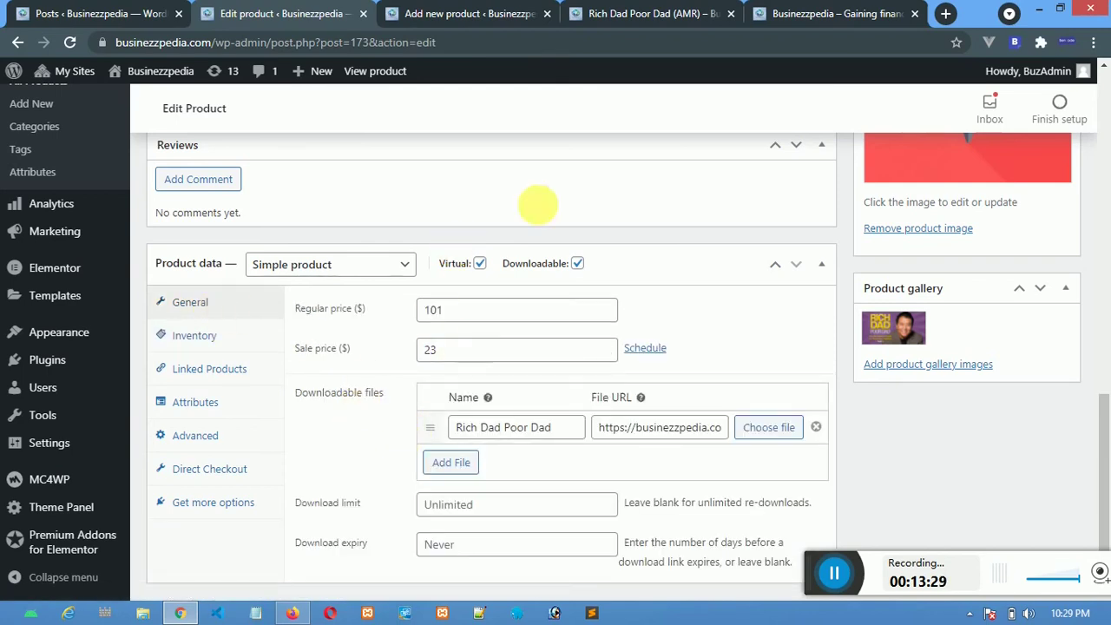
# Examine the purchase option, category, tag and description on the AMR product's storefront page.
pyautogui.click(618, 15)
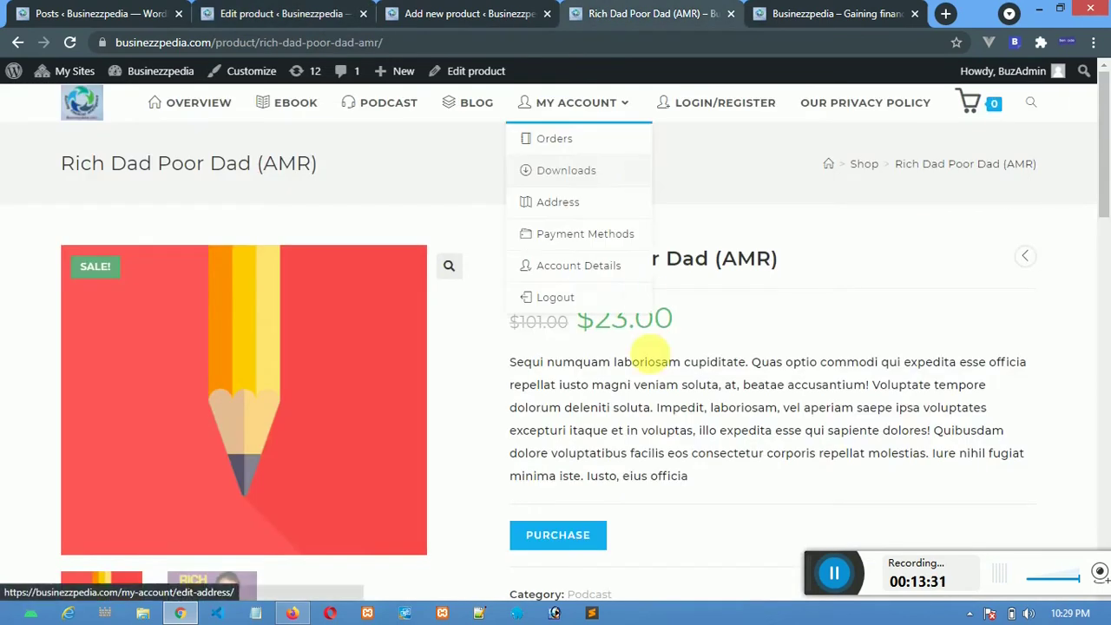
pyautogui.scroll(-3, 660, 390)
pyautogui.scroll(-2, 655, 387)
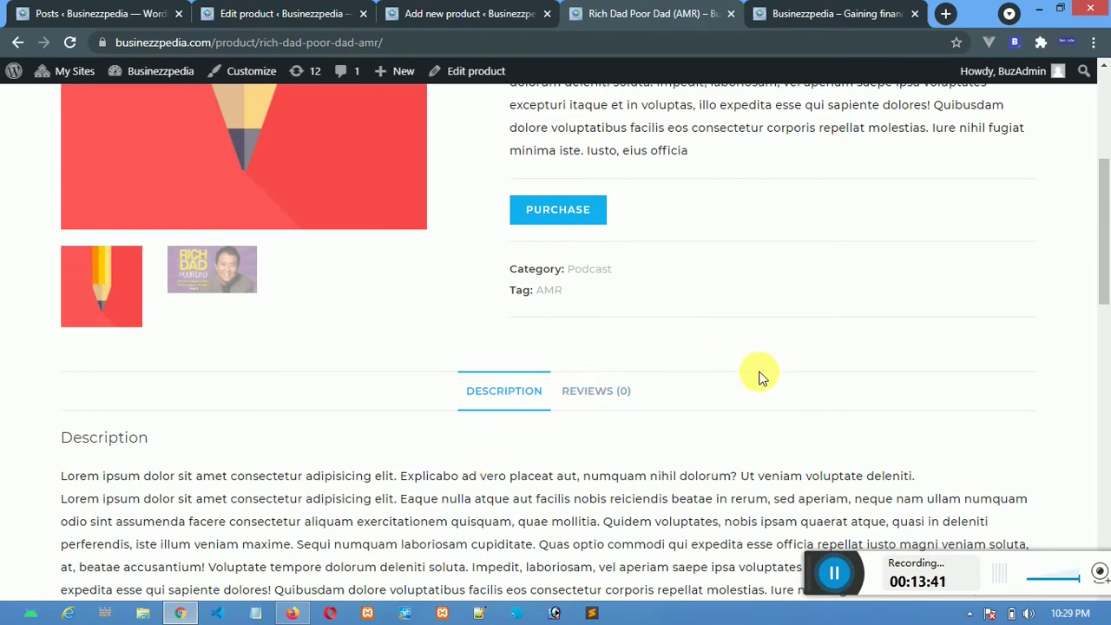
# Recheck the Inventory settings in the AMR product's editor, and redisplay its General settings.
pyautogui.click(440, 13)
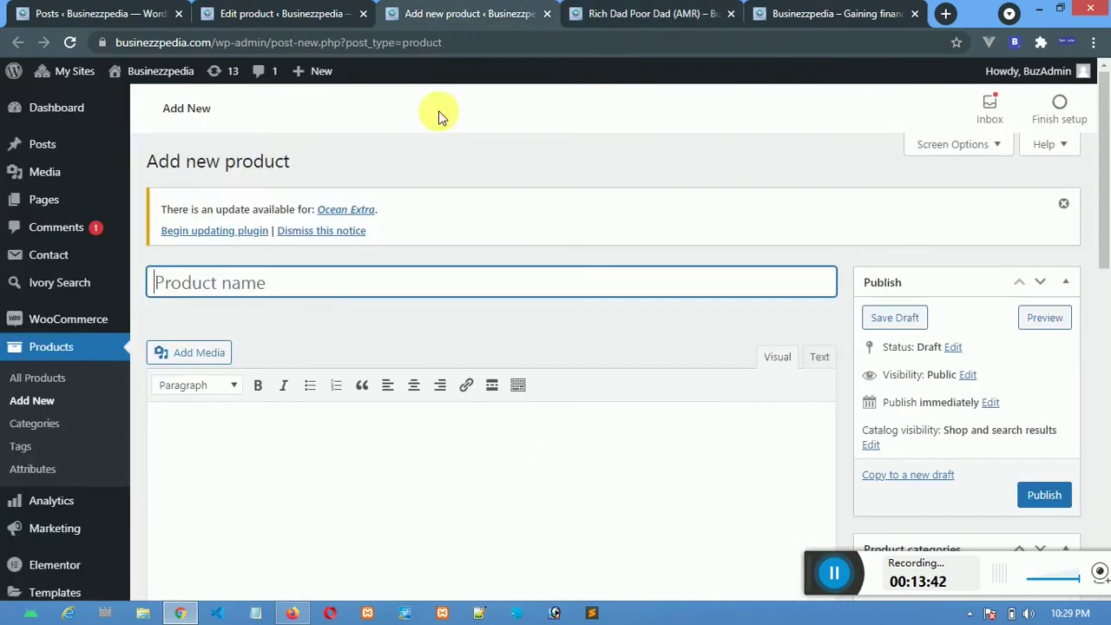
pyautogui.click(319, 16)
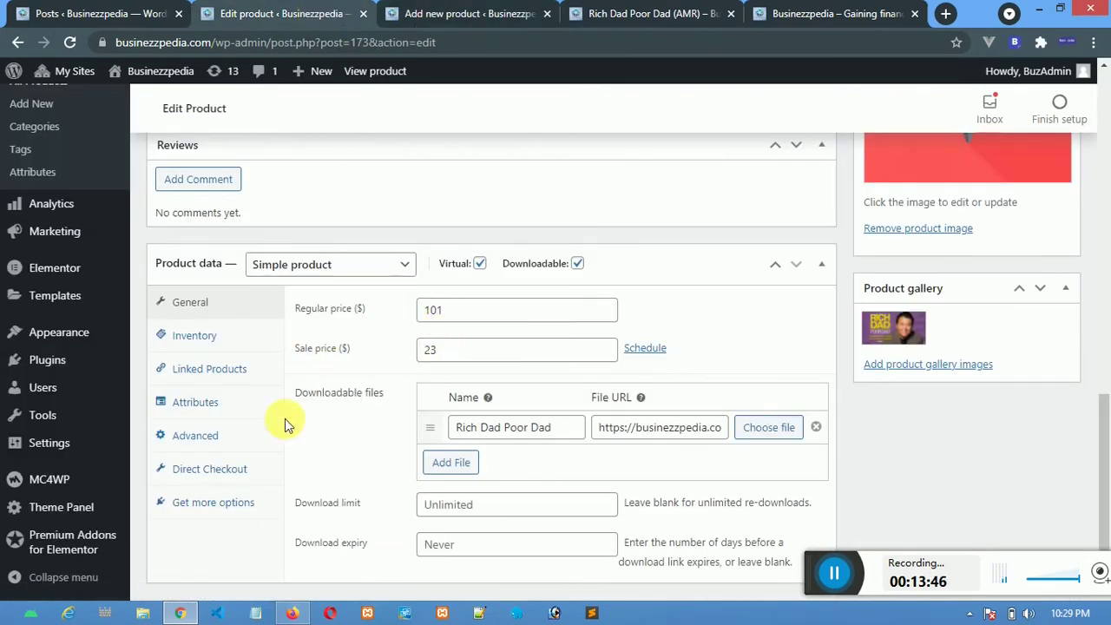
pyautogui.click(200, 339)
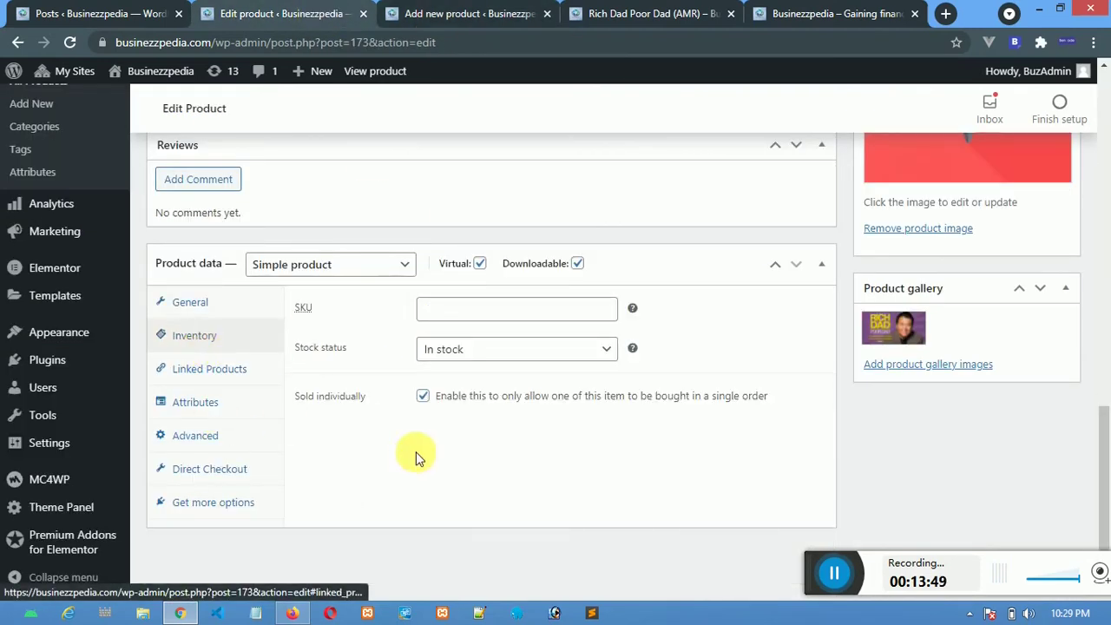
pyautogui.click(199, 305)
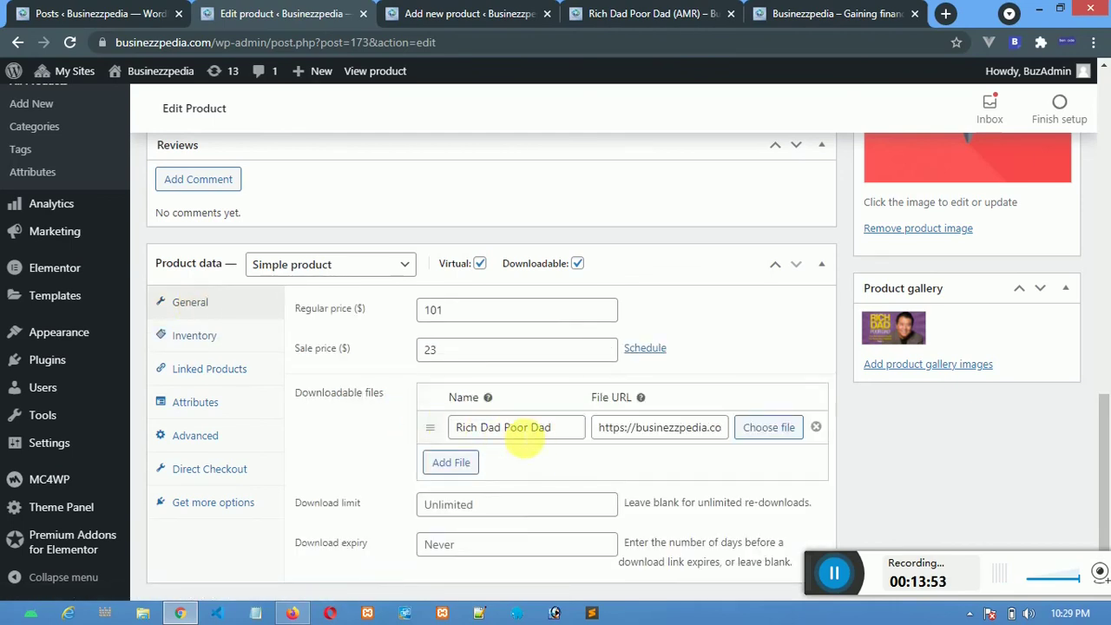
# Review the Download limit and Download expiry fields in the AMR product's General settings.
pyautogui.scroll(-1, 489, 463)
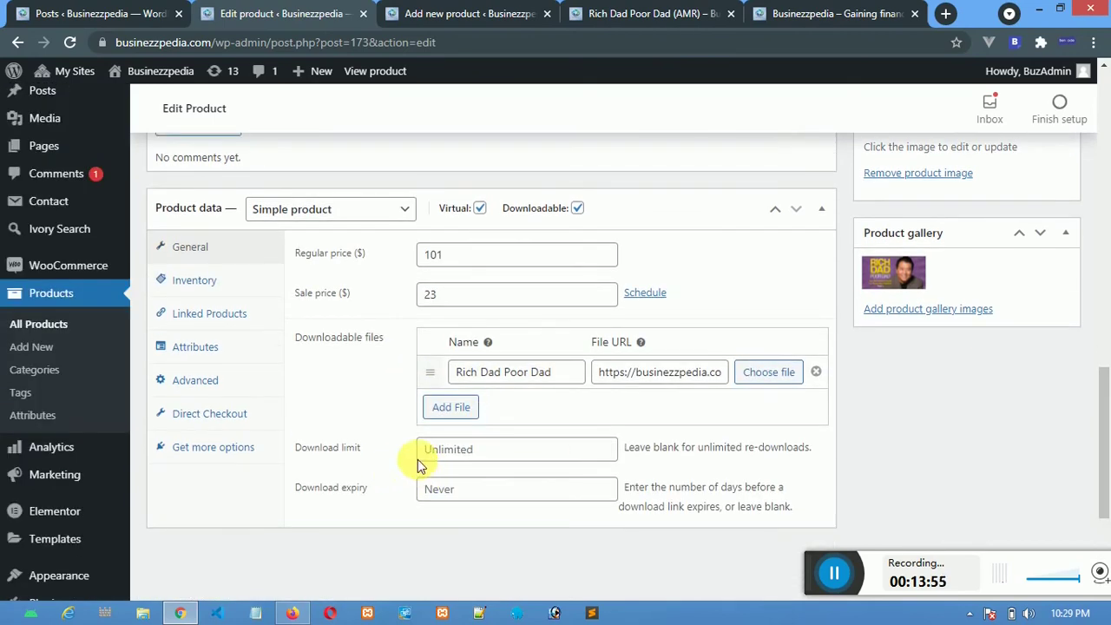
pyautogui.click(467, 452)
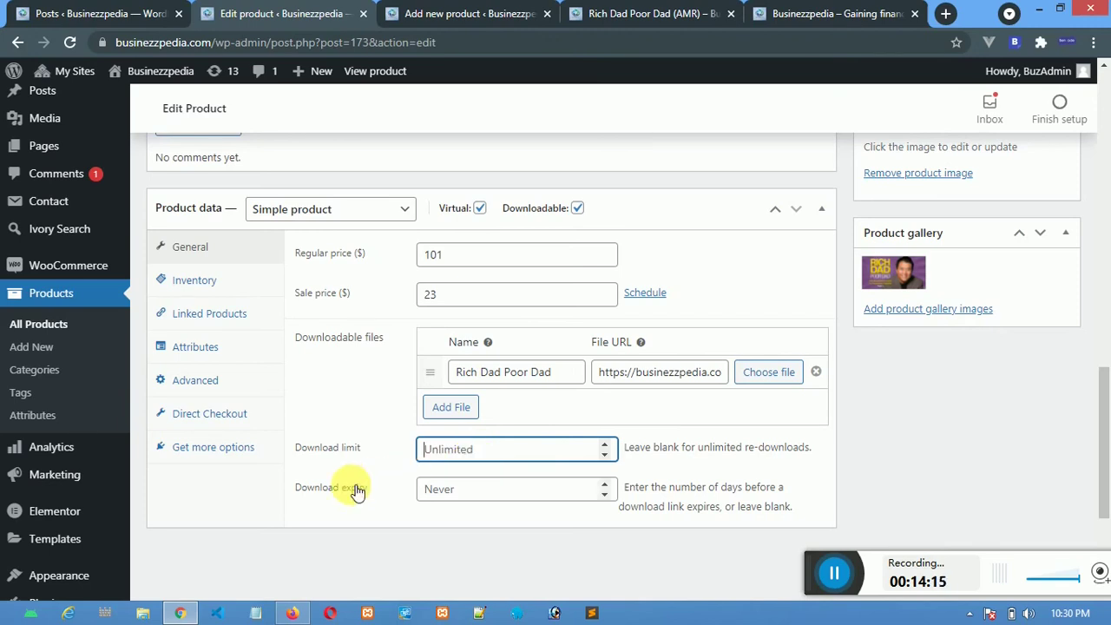
pyautogui.click(439, 489)
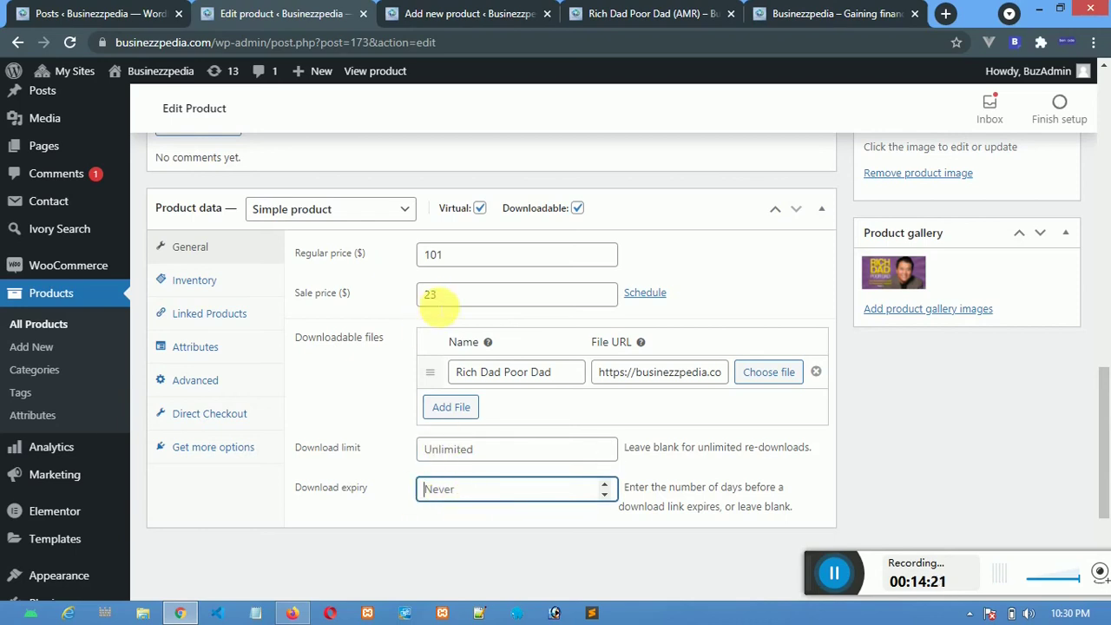
pyautogui.click(353, 394)
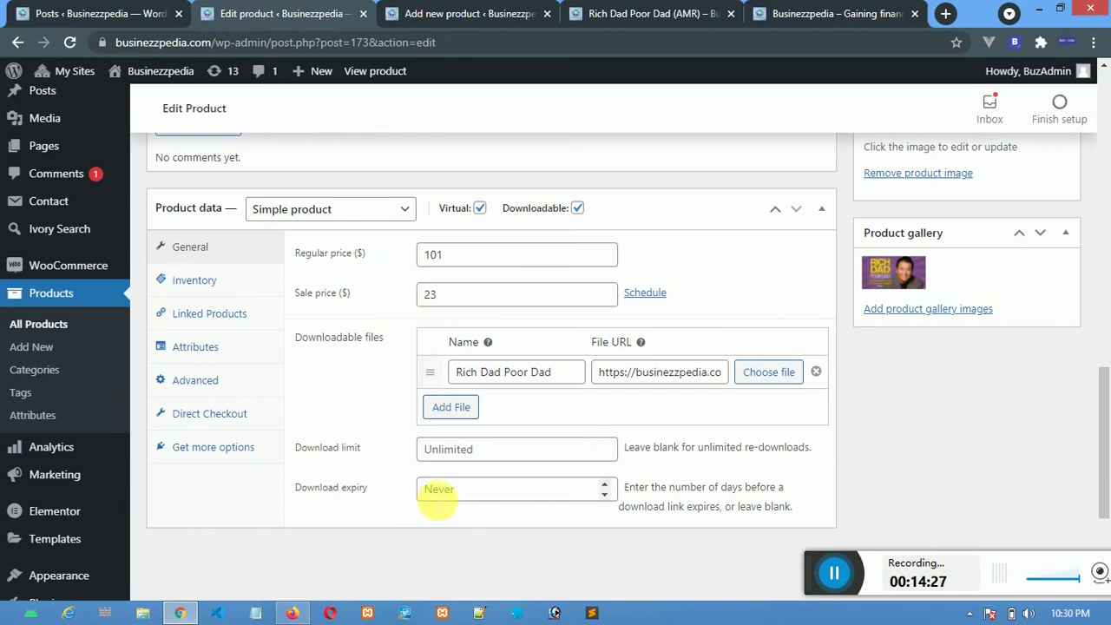
# Try a Download expiry of 123 days on the AMR product, and clear the field again.
pyautogui.click(438, 492)
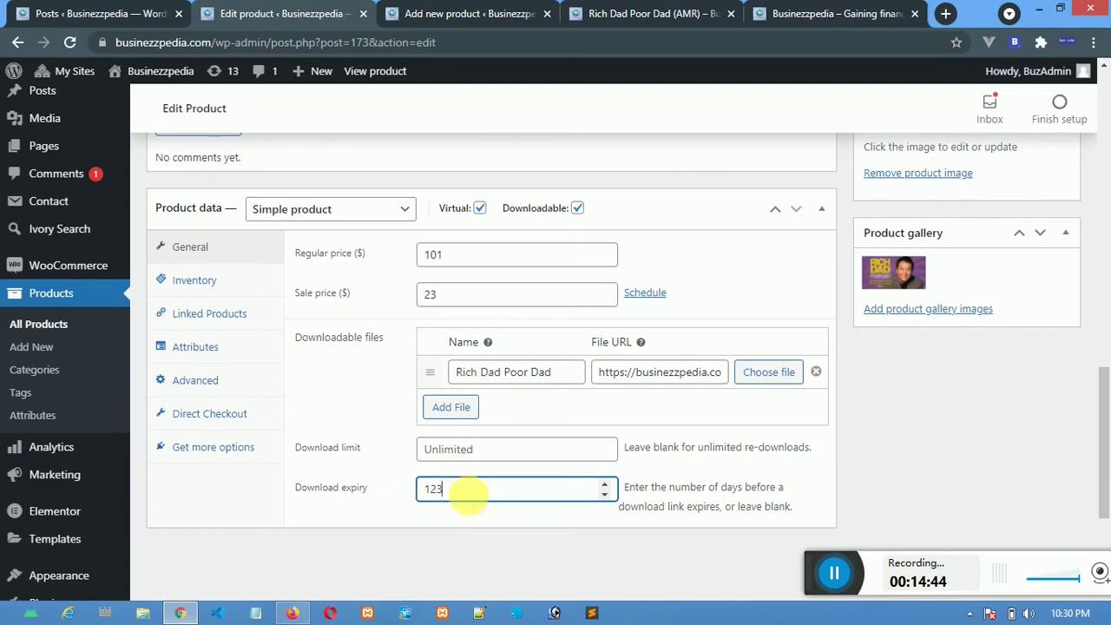
pyautogui.press('BackSpace')
pyautogui.press('BackSpace')
pyautogui.press('BackSpace')
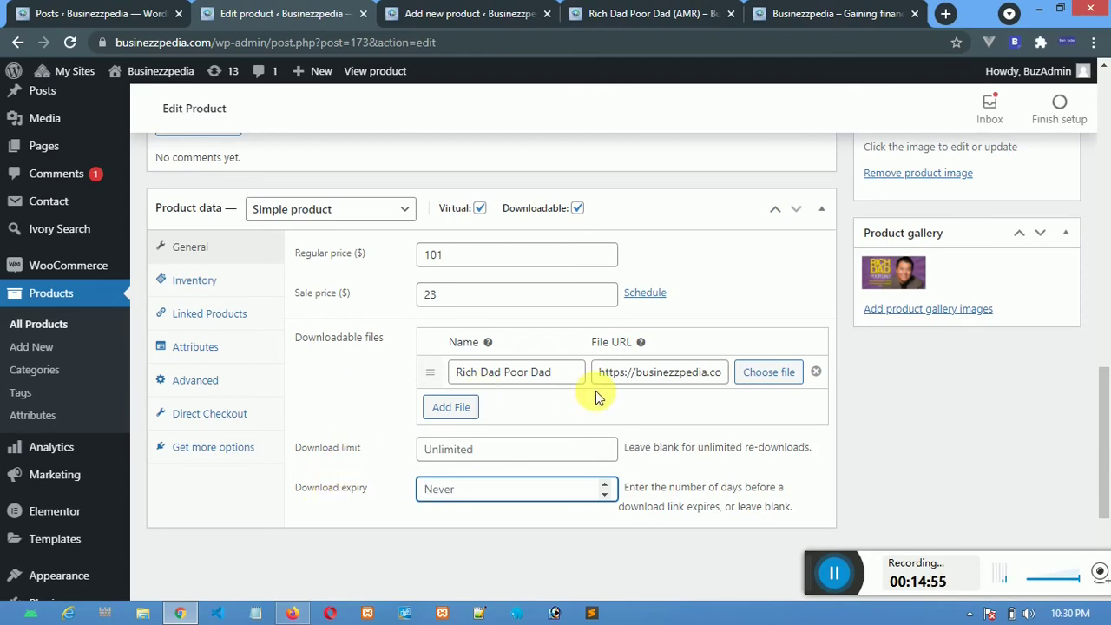
# Copy the last Lorem ipsum paragraph from the AMR product's description, and close that product's editor.
pyautogui.scroll(6, 596, 391)
pyautogui.scroll(3, 596, 391)
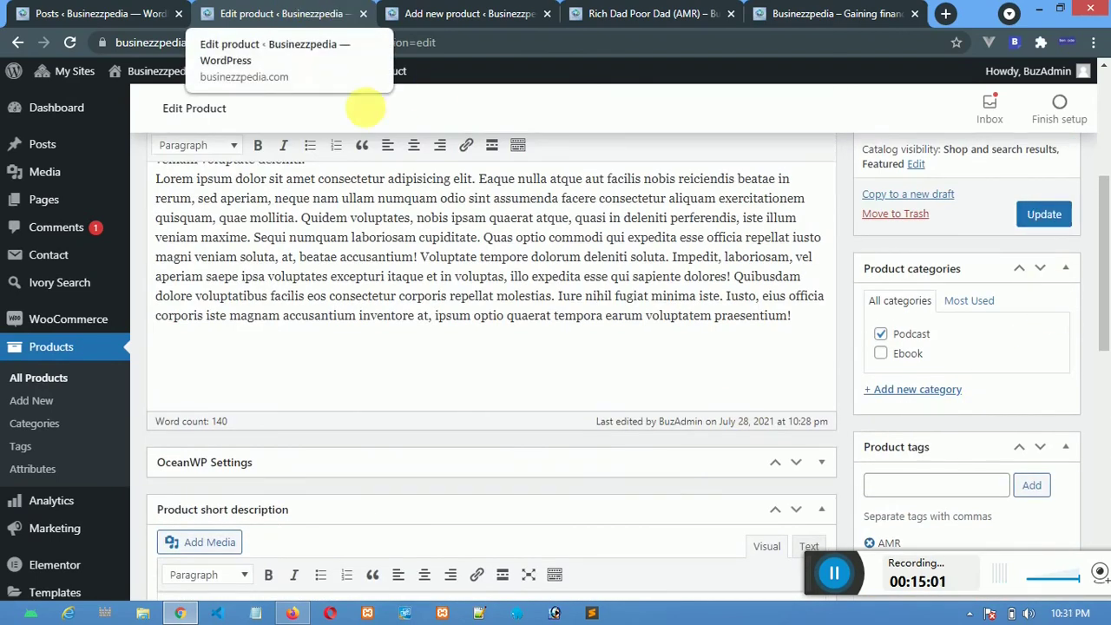
pyautogui.click(807, 330)
pyautogui.moveTo(807, 330); pyautogui.dragTo(143, 160)
pyautogui.moveTo(143, 160); pyautogui.dragTo(160, 187)
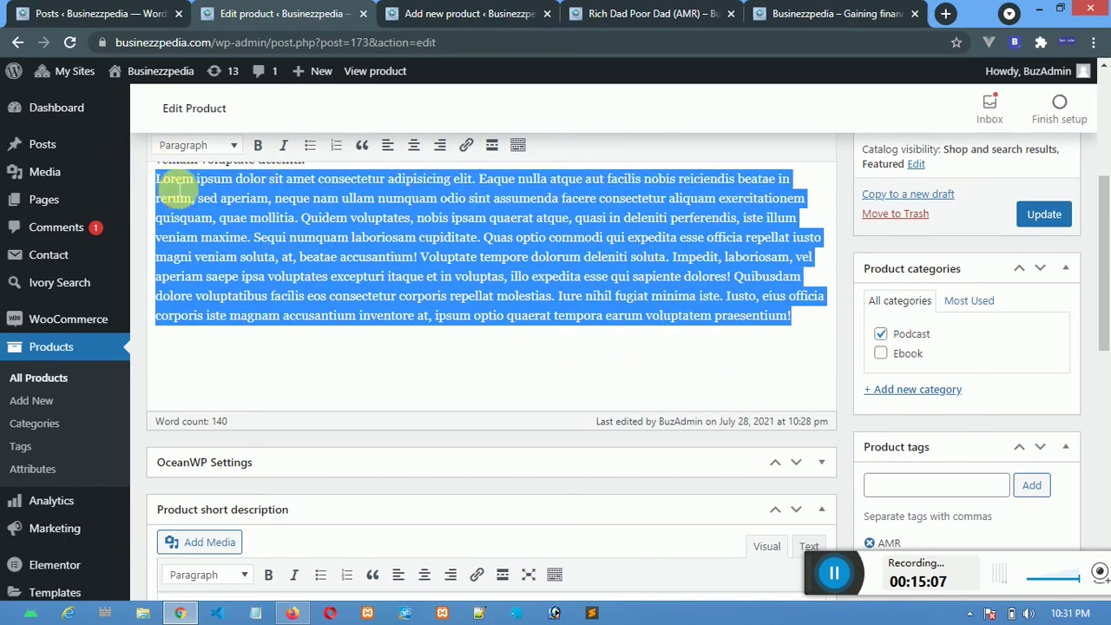
pyautogui.rightClick(187, 182)
pyautogui.click(203, 213)
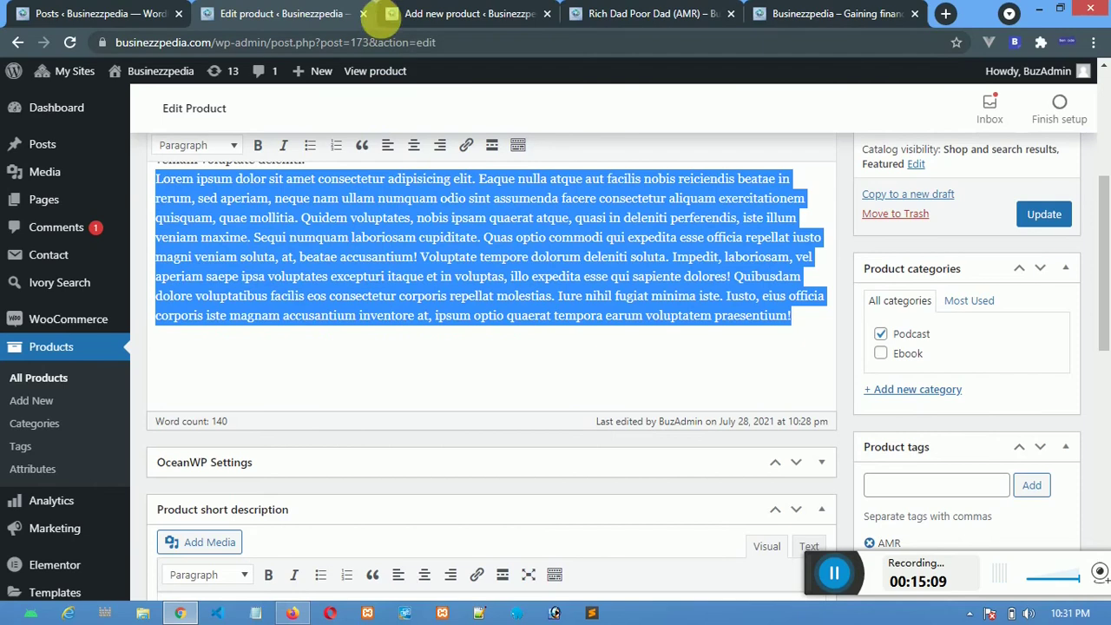
pyautogui.hotkey('ctrl', 'w')
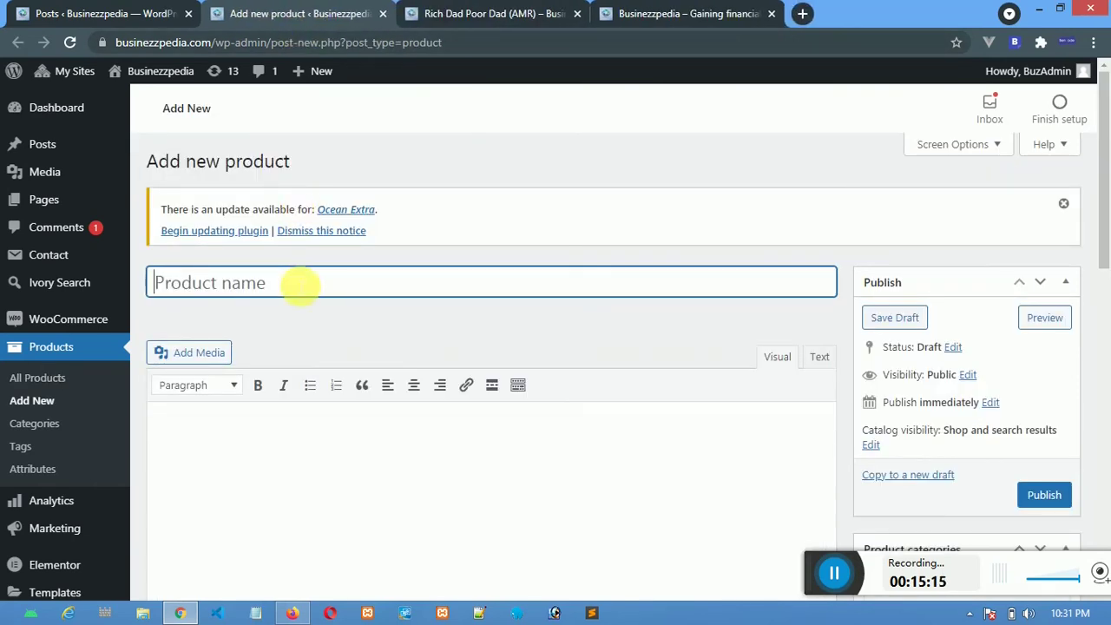
# Name the new product "testing Product" and paste the copied Lorem ipsum paragraph as its main description.
pyautogui.write('testing Prod')
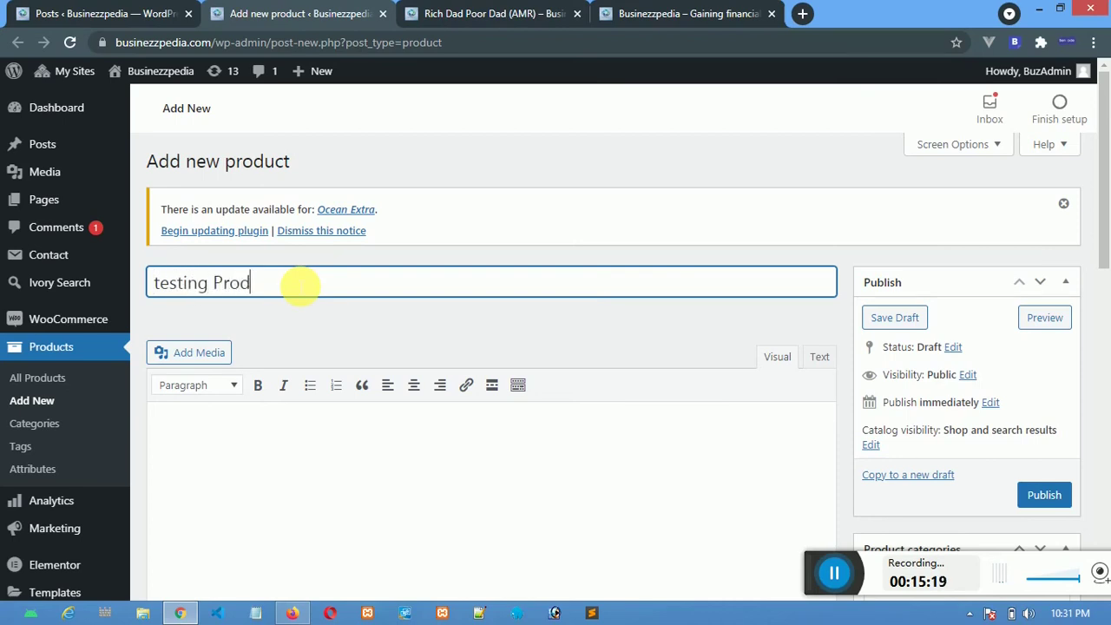
pyautogui.write('uct')
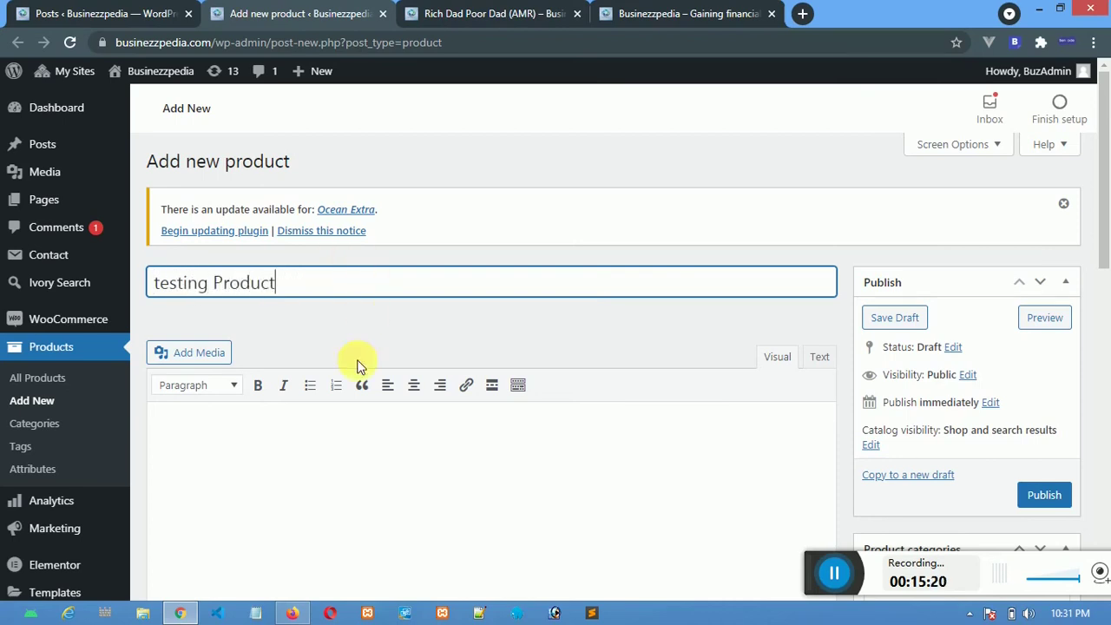
pyautogui.click(363, 454)
pyautogui.hotkey('ctrl', 'v')
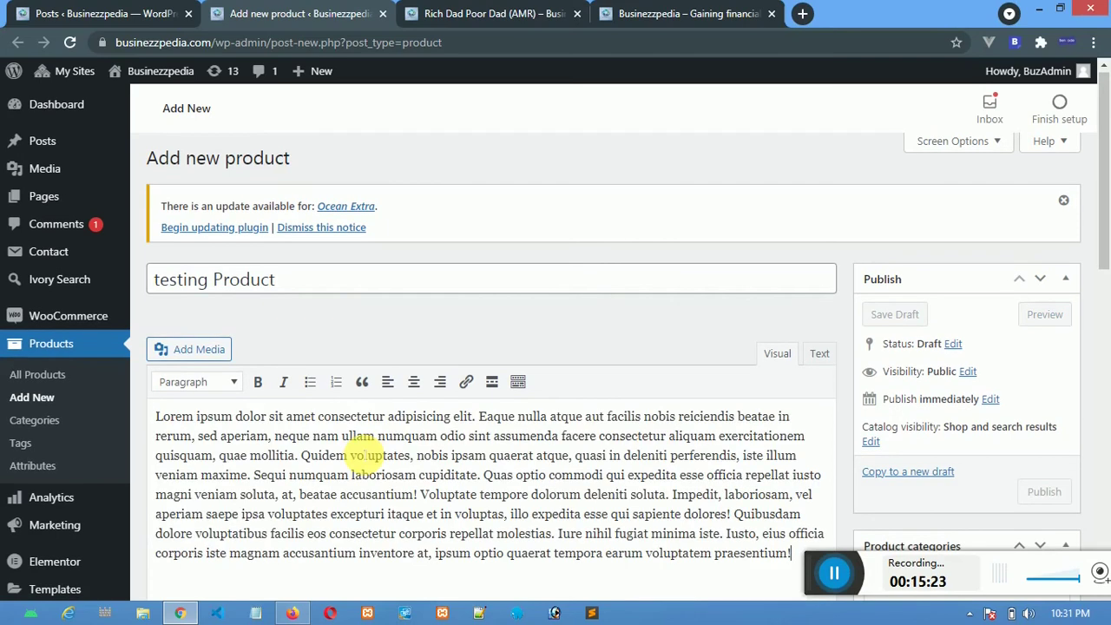
# Enter "Short" and "short" on separate lines of the product short description, with the copied Lorem ipsum paragraph pasted between them.
pyautogui.scroll(-3, 360, 455)
pyautogui.scroll(-4, 360, 454)
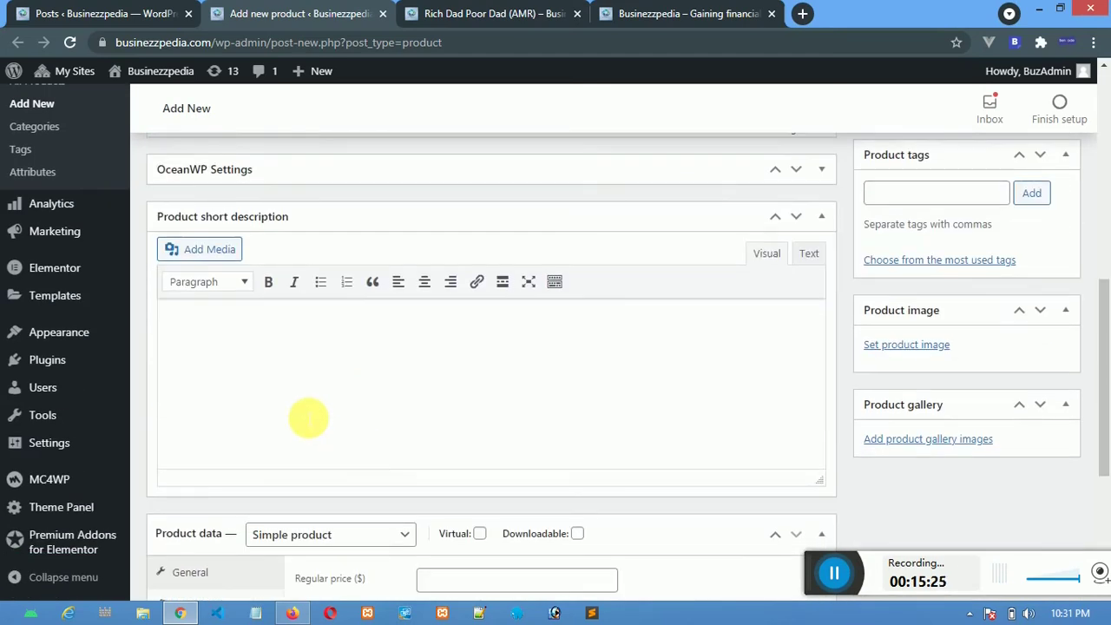
pyautogui.click(255, 386)
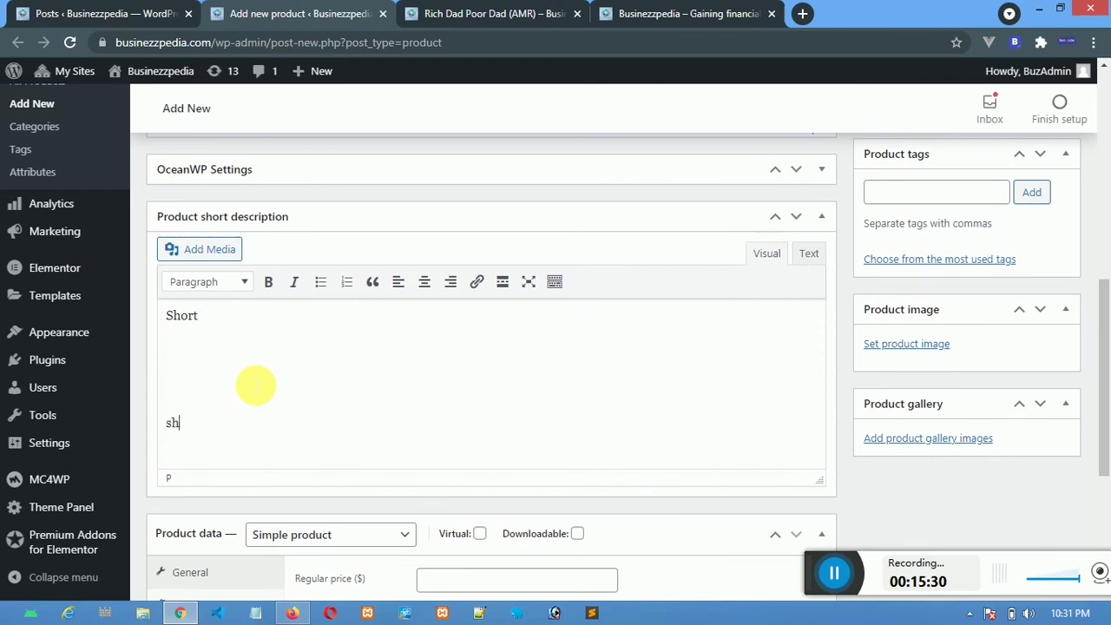
pyautogui.click(218, 380)
pyautogui.hotkey('ctrl', 'v')
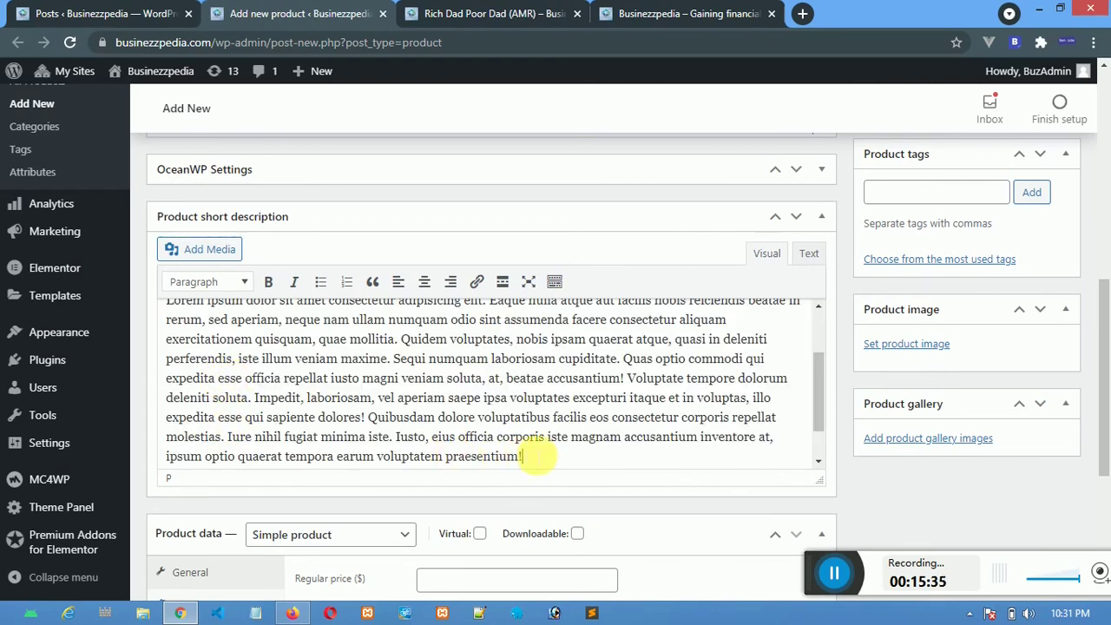
# Trim the short description's pasted paragraph so it ends at "beatae in", and join it to the opening word "Short".
pyautogui.moveTo(526, 457); pyautogui.dragTo(148, 322)
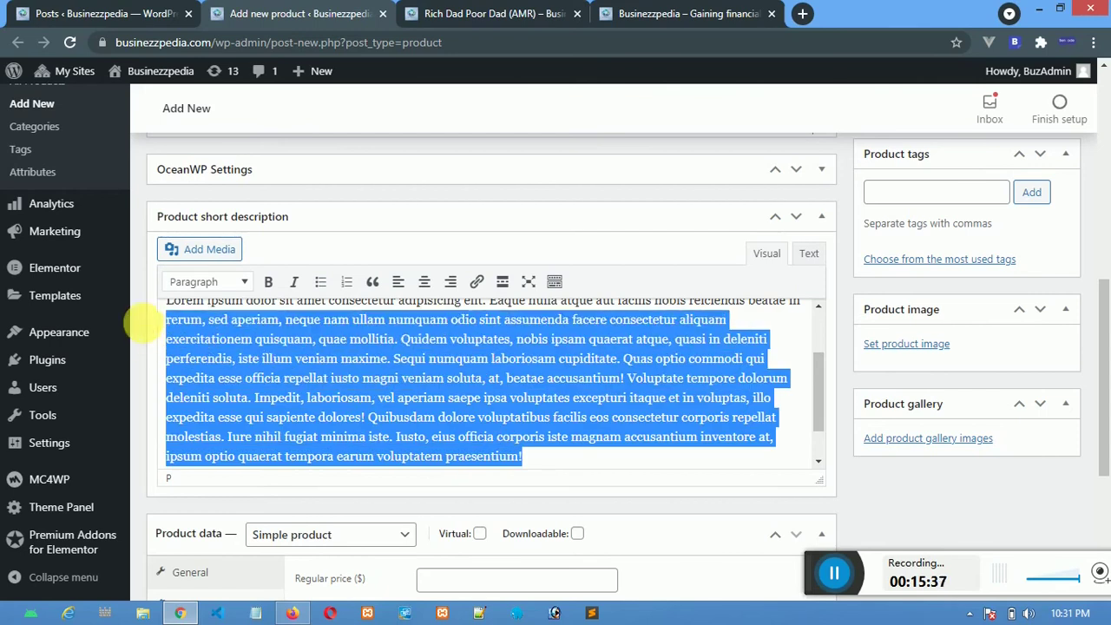
pyautogui.press('BackSpace')
pyautogui.scroll(1, 302, 420)
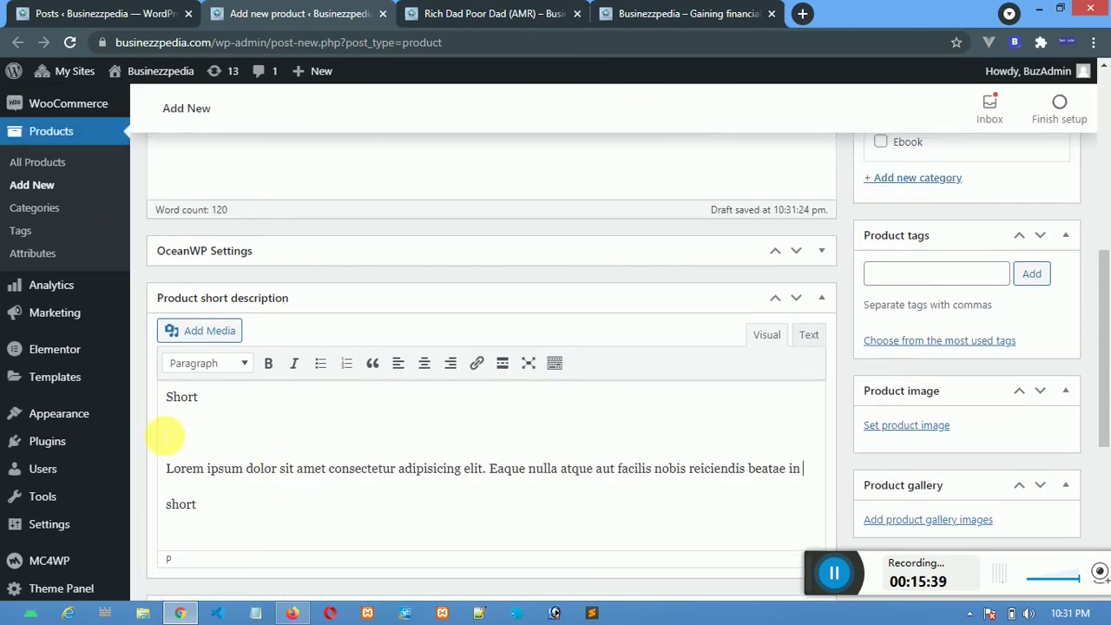
pyautogui.click(183, 446)
pyautogui.press('BackSpace')
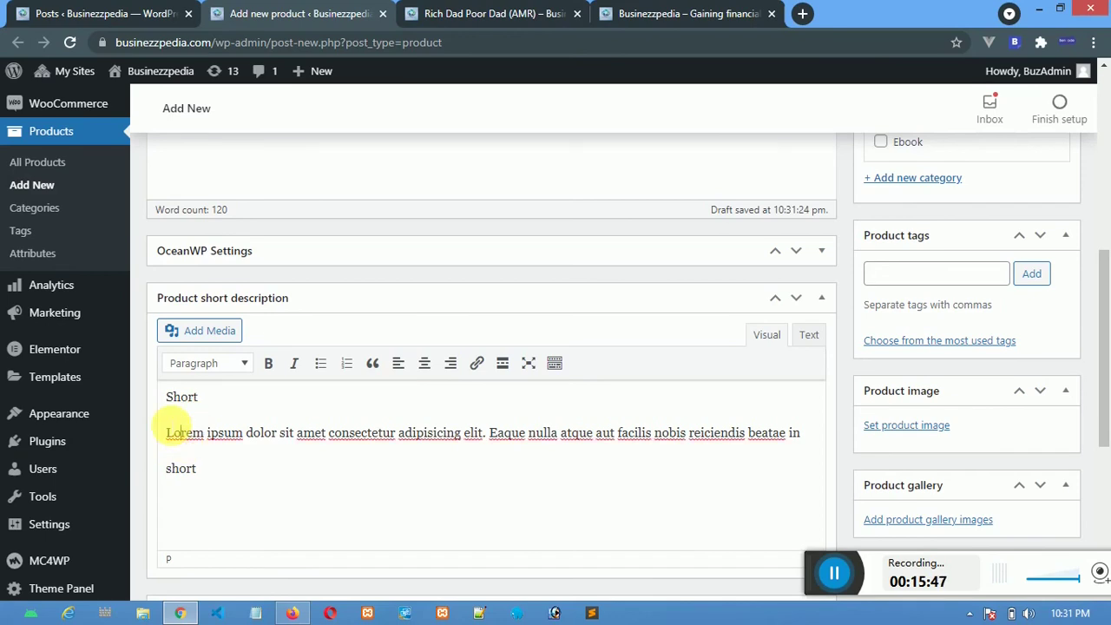
pyautogui.press('BackSpace')
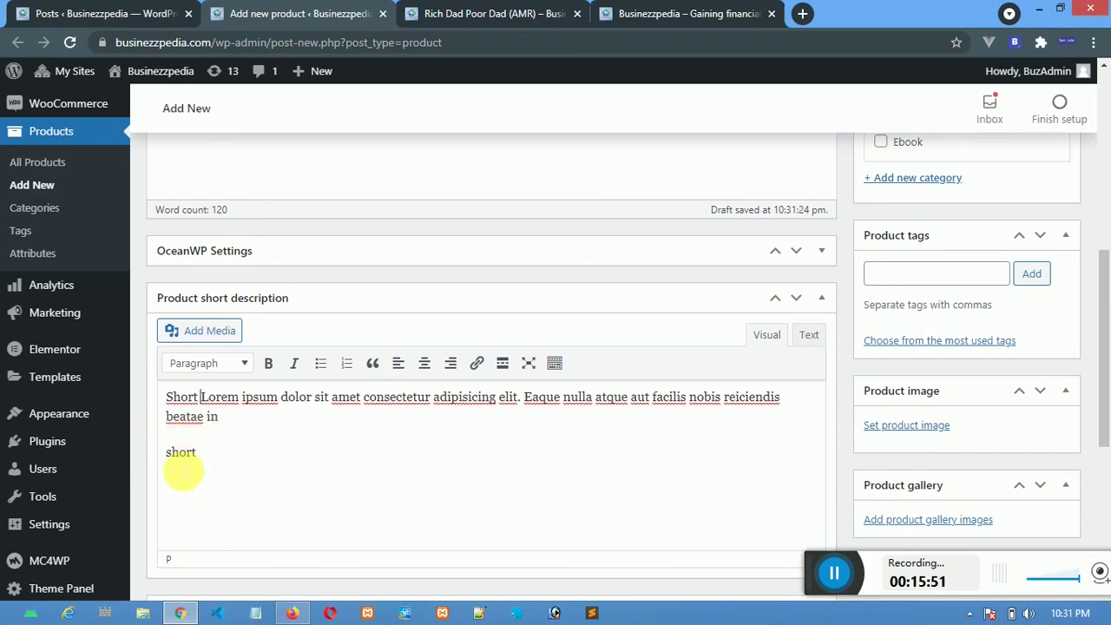
# Keep the new product as a Simple product and mark it as both Virtual and Downloadable.
pyautogui.scroll(-2, 191, 473)
pyautogui.scroll(-1, 191, 473)
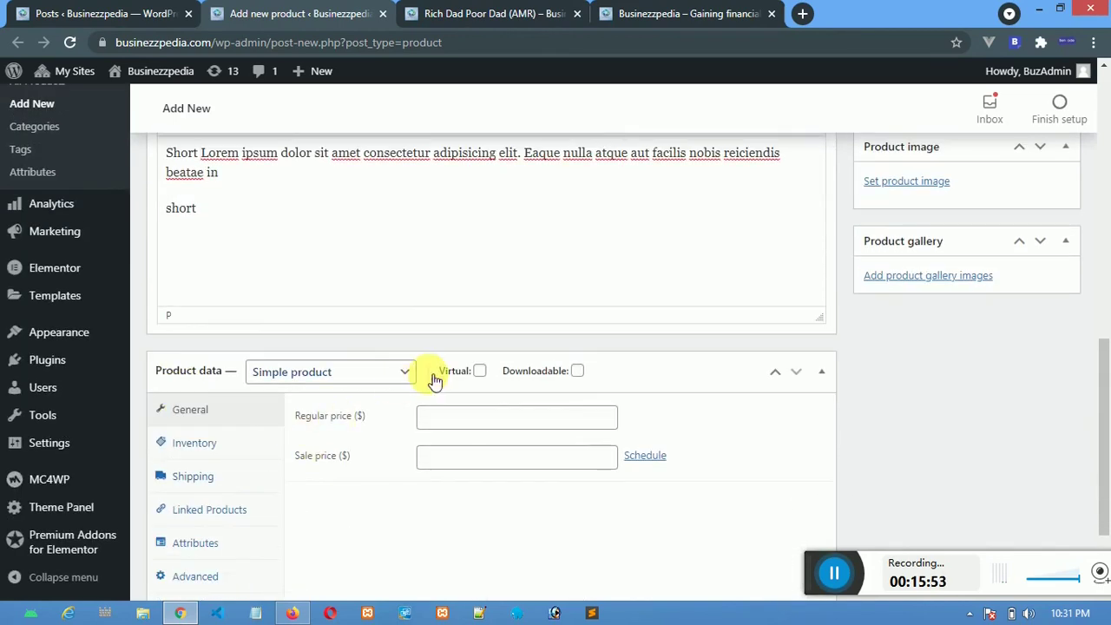
pyautogui.scroll(-2, 422, 372)
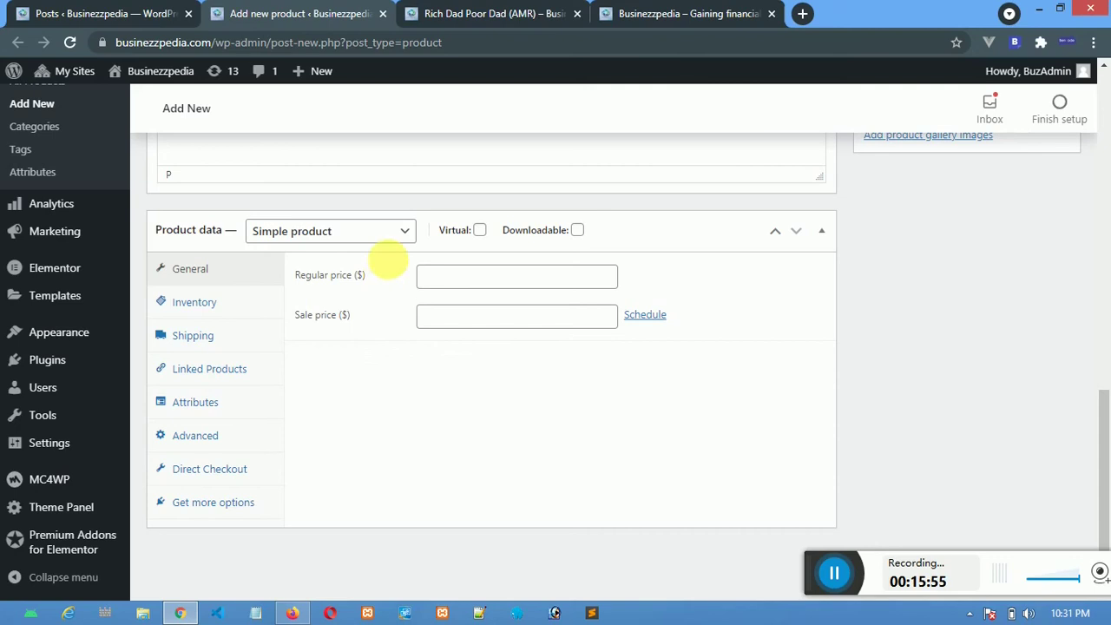
pyautogui.click(403, 240)
pyautogui.click(402, 242)
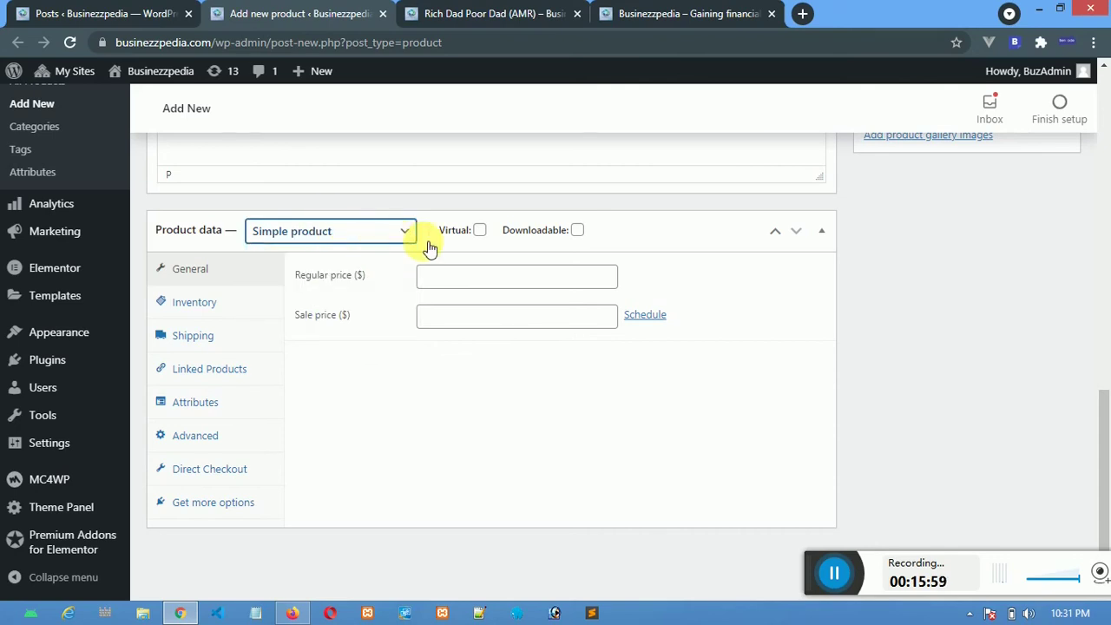
pyautogui.click(480, 231)
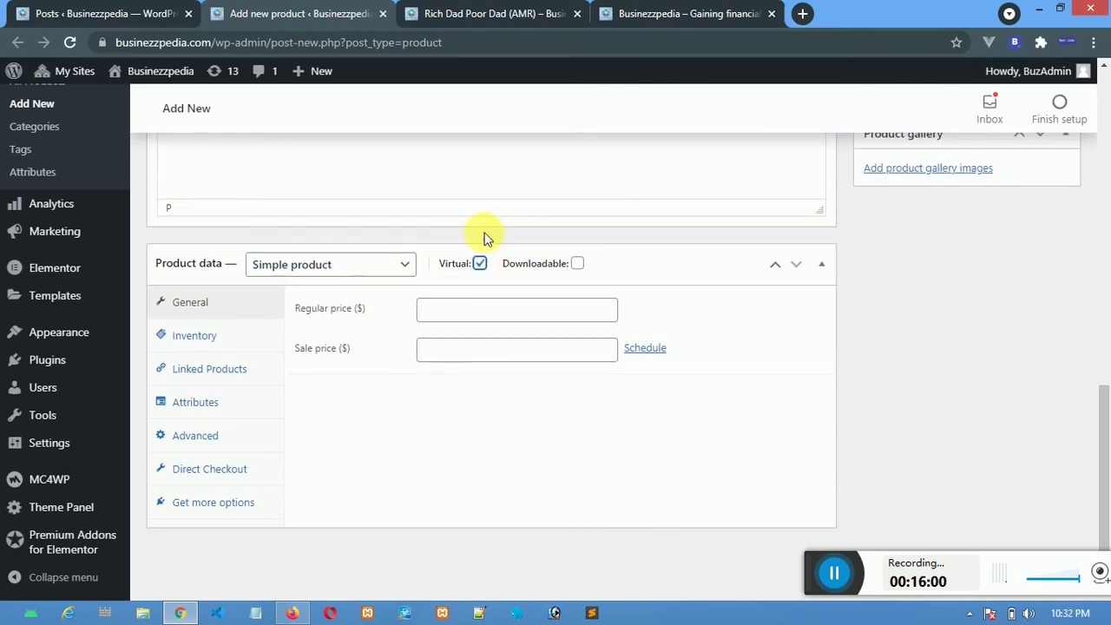
pyautogui.click(578, 263)
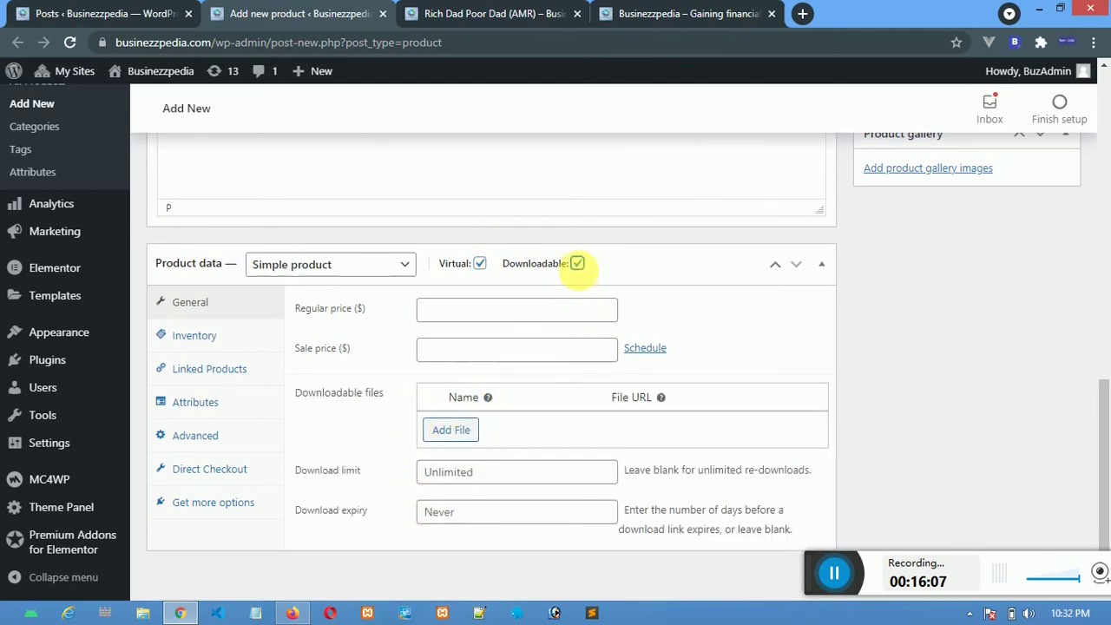
pyautogui.click(579, 265)
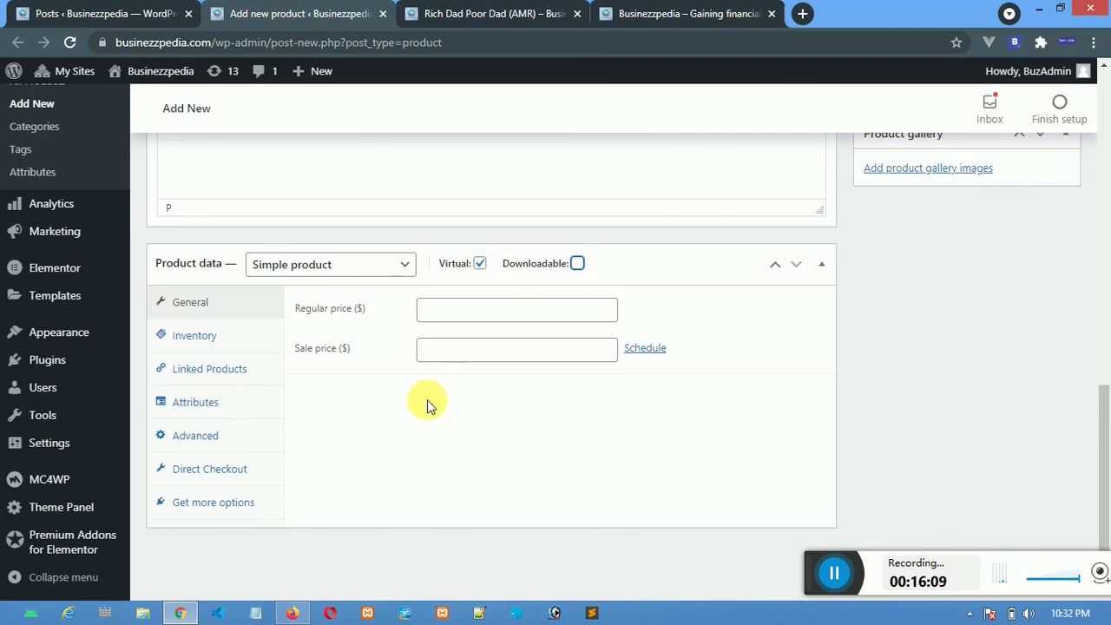
pyautogui.click(577, 263)
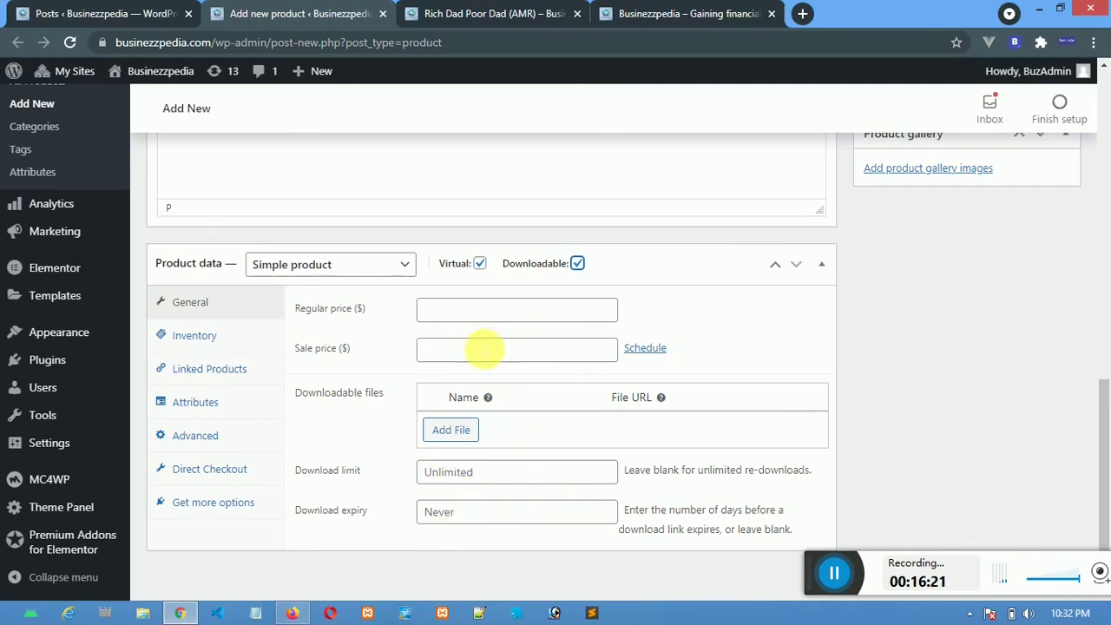
# Try a sale price of 34 on the new product while its regular price is empty.
pyautogui.click(476, 355)
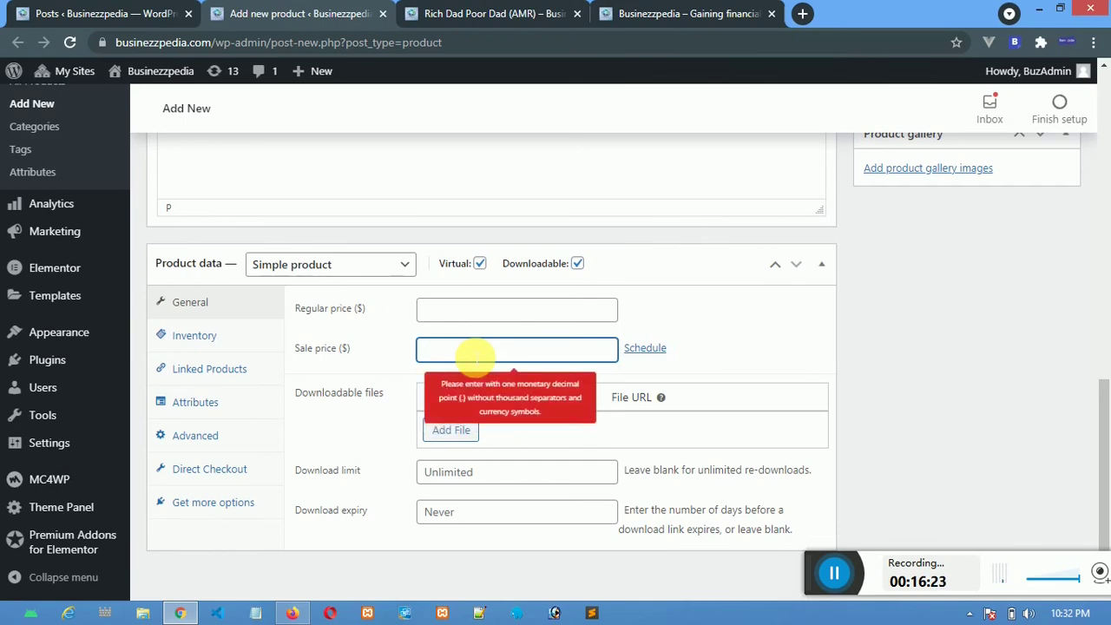
pyautogui.write('34')
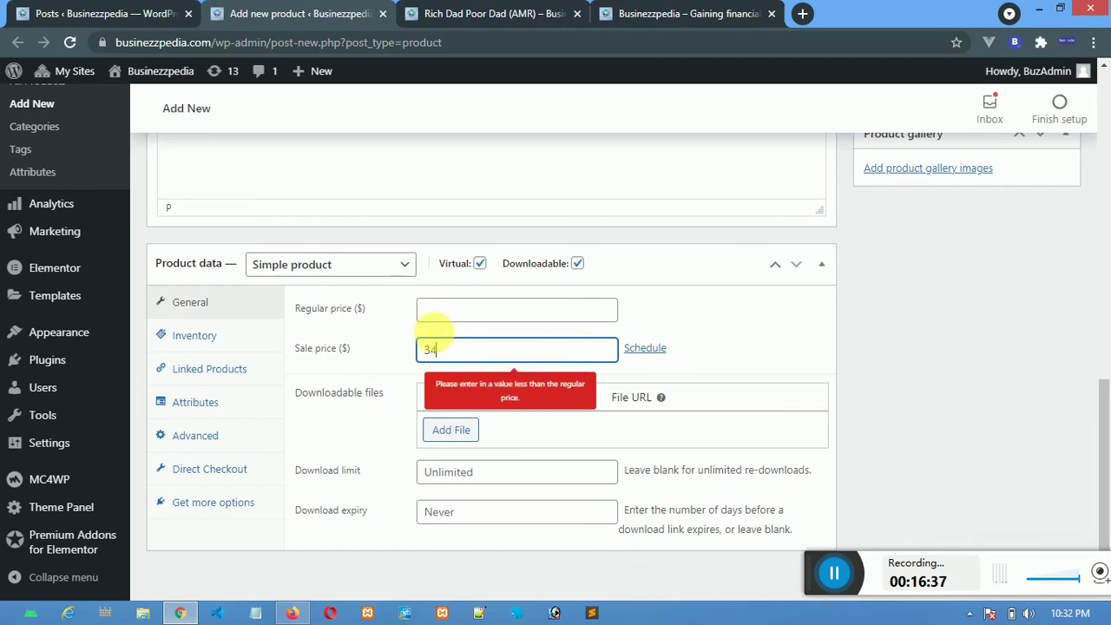
pyautogui.click(439, 317)
pyautogui.click(675, 322)
pyautogui.click(482, 352)
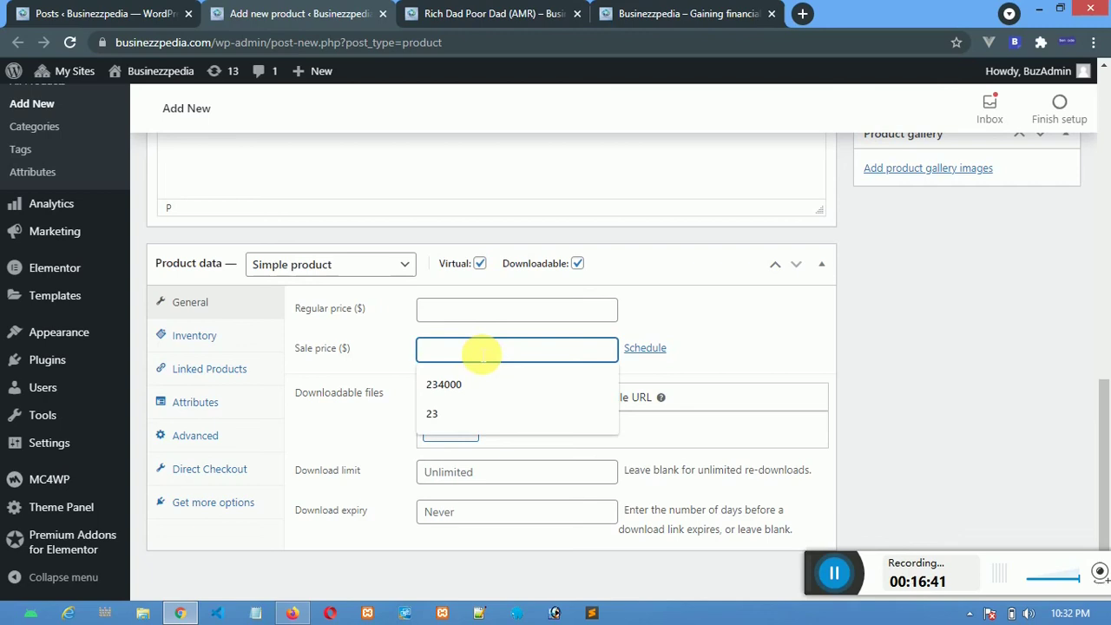
# Set the new product's regular price to 34 and its sale price to 12.
pyautogui.click(447, 316)
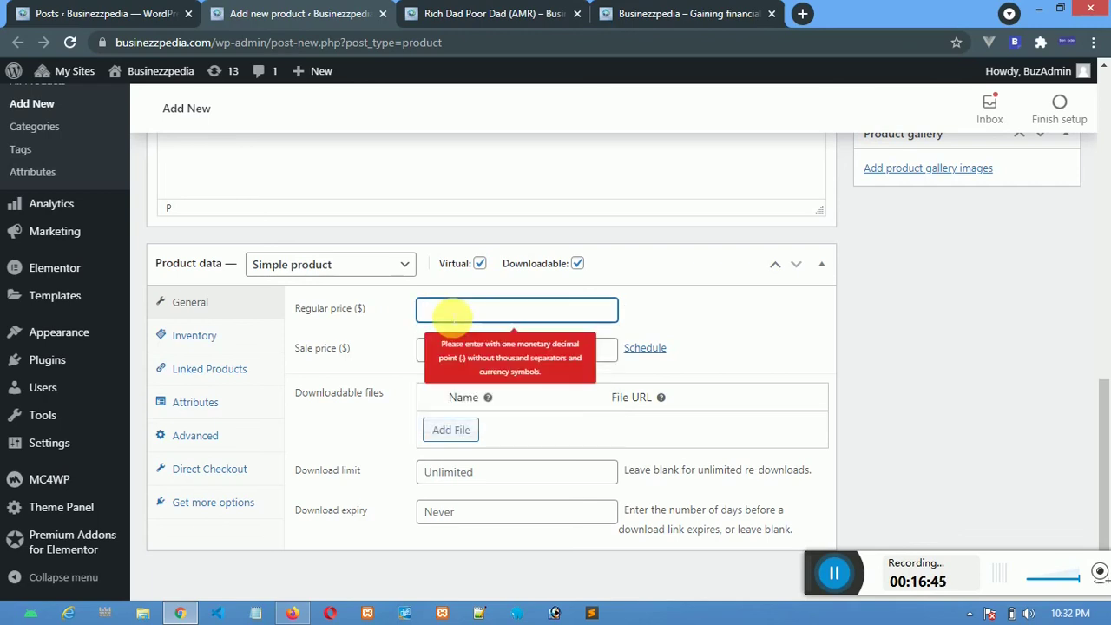
pyautogui.press('BackSpace')
pyautogui.write('34')
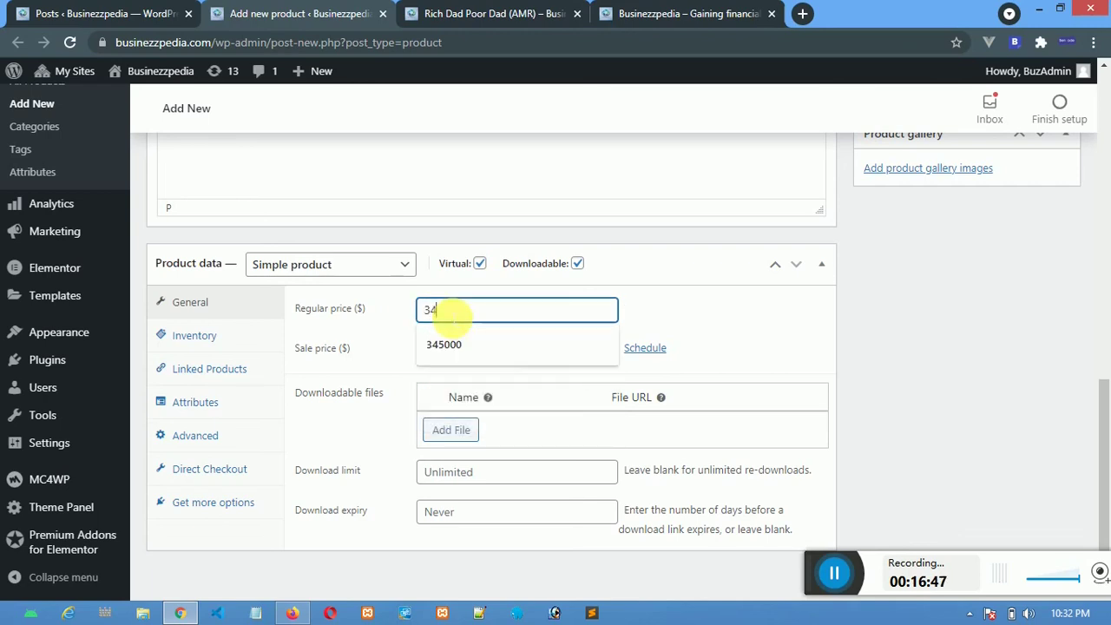
pyautogui.click(699, 318)
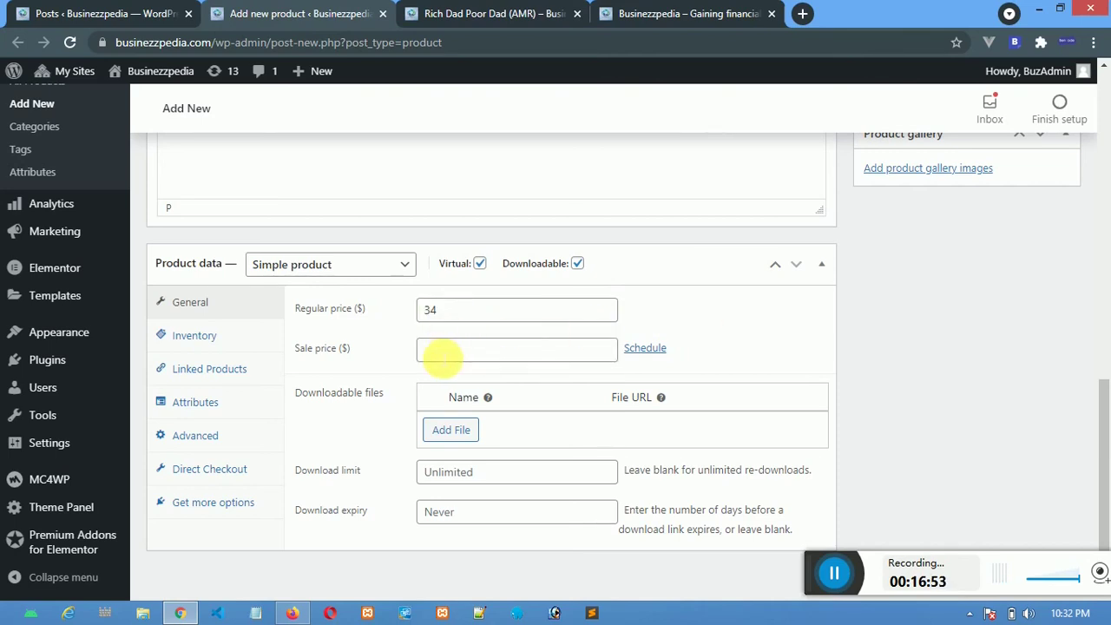
pyautogui.click(441, 356)
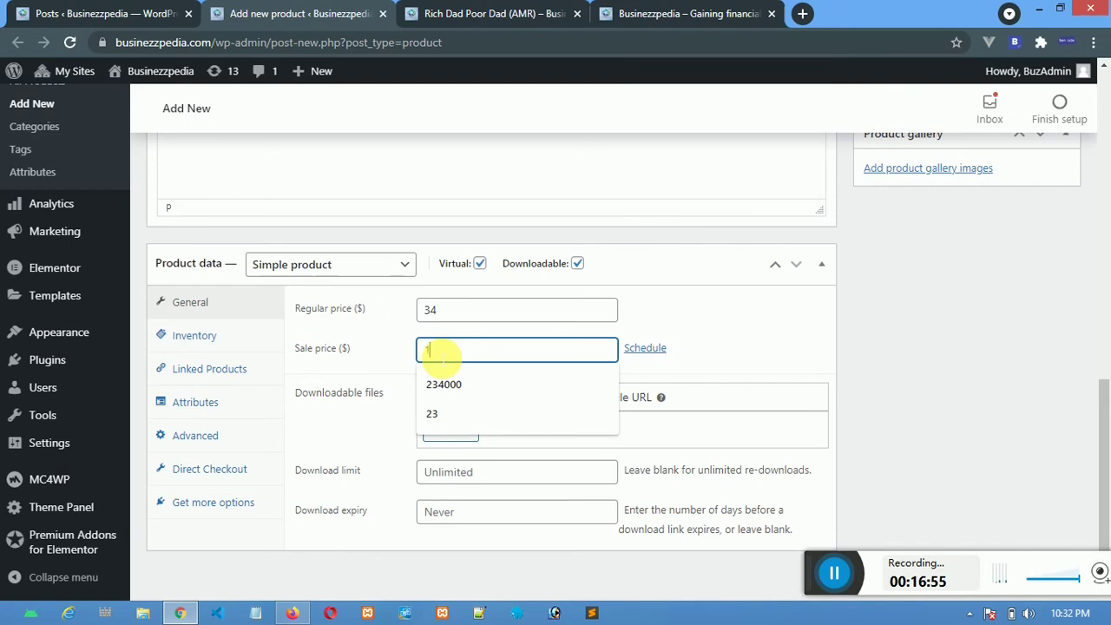
pyautogui.write('12')
pyautogui.click(593, 328)
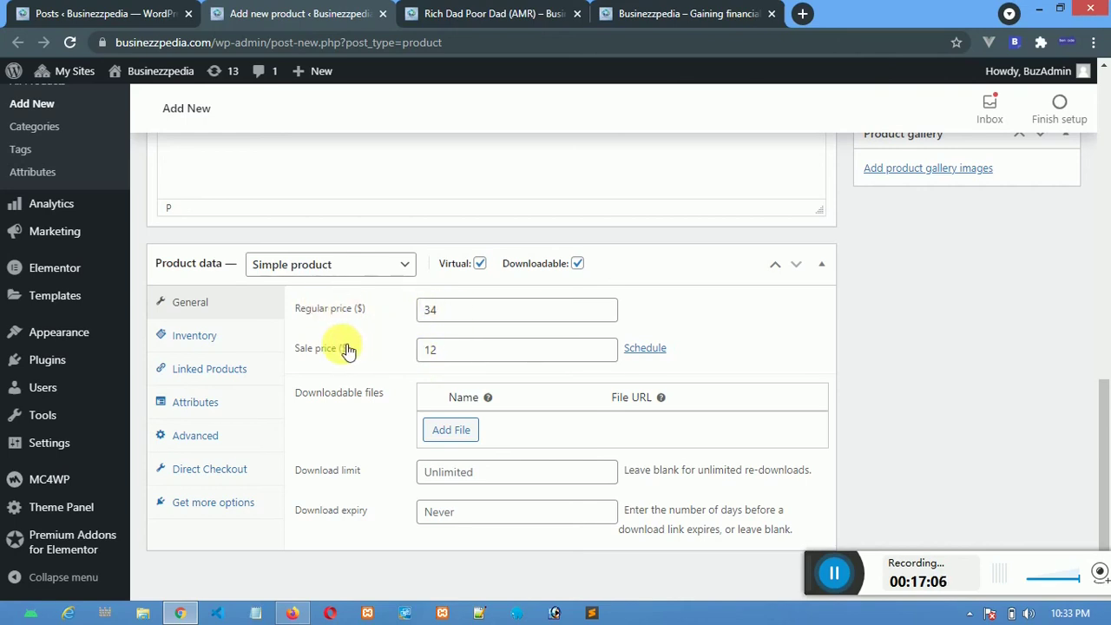
# Set both the sale price and the regular price of the new product to 0.
pyautogui.doubleClick(430, 350)
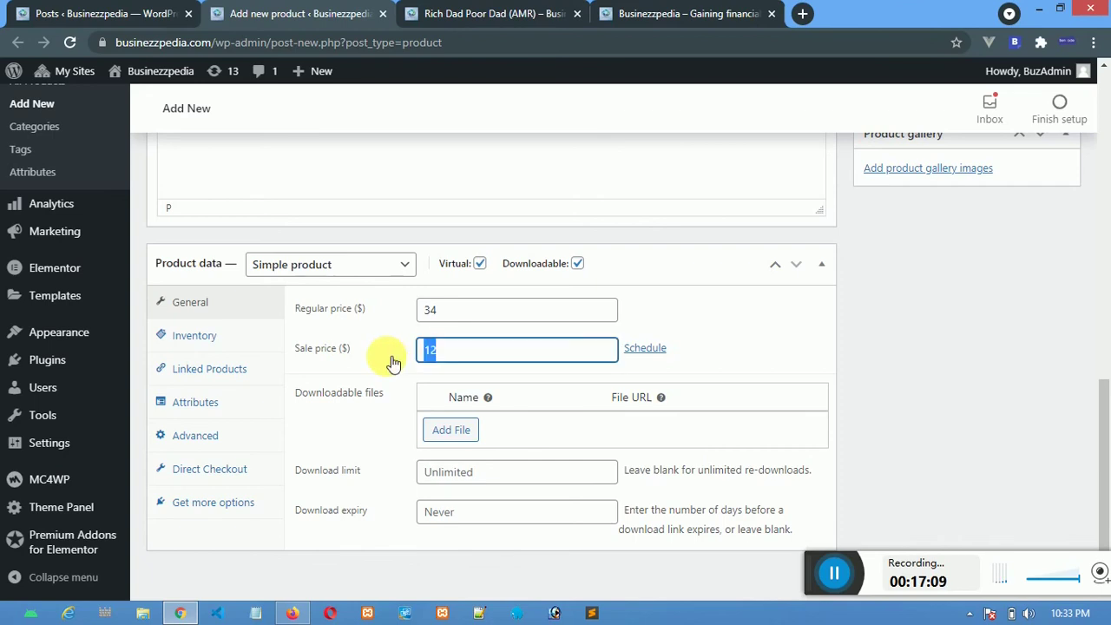
pyautogui.write('0')
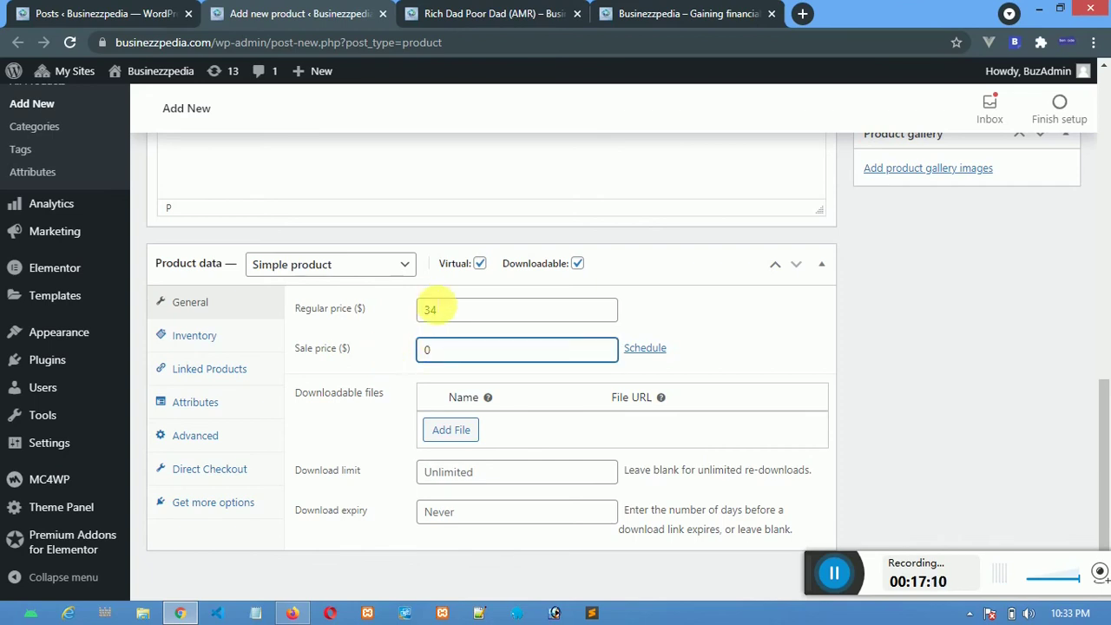
pyautogui.doubleClick(456, 311)
pyautogui.write('0')
pyautogui.click(366, 320)
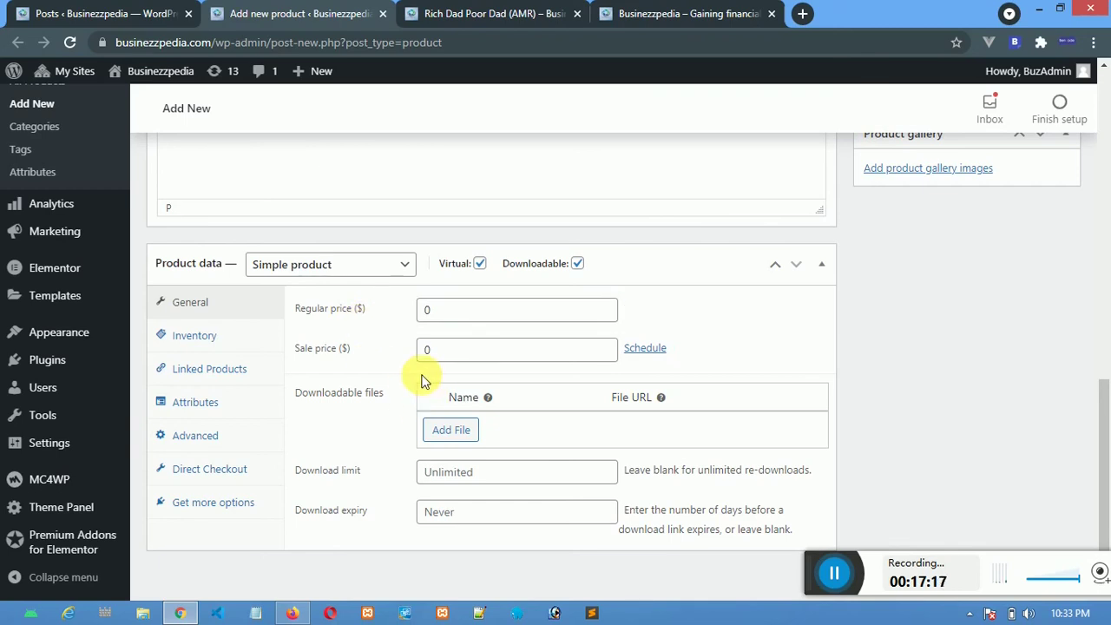
pyautogui.click(443, 354)
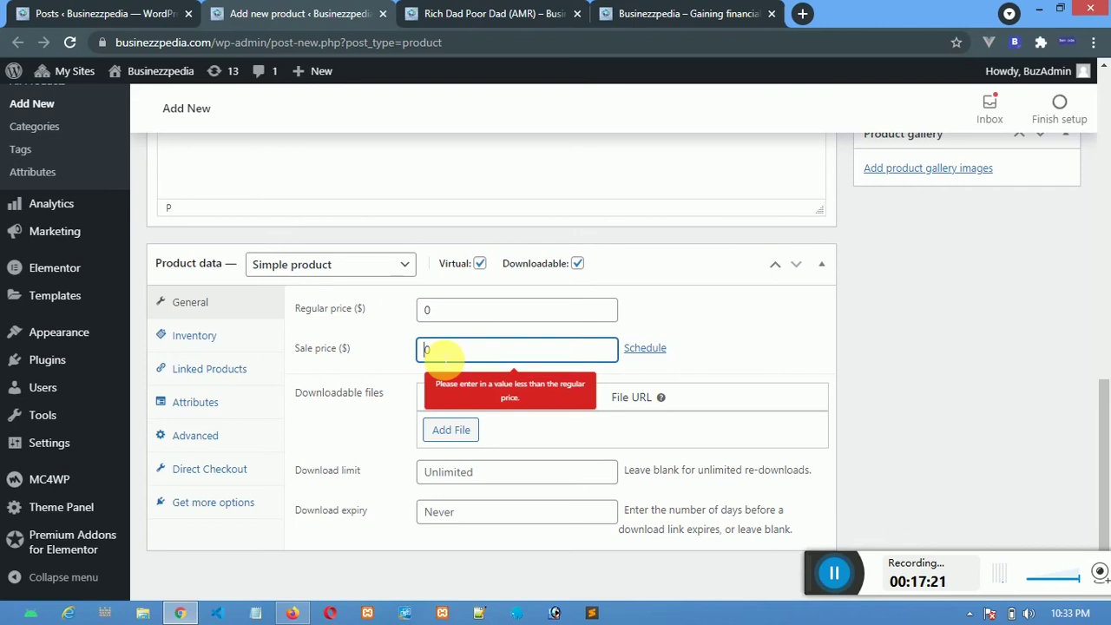
# Set the product's regular price to 20 with no sale price, and add a downloadable file entry named product34.
pyautogui.click(443, 311)
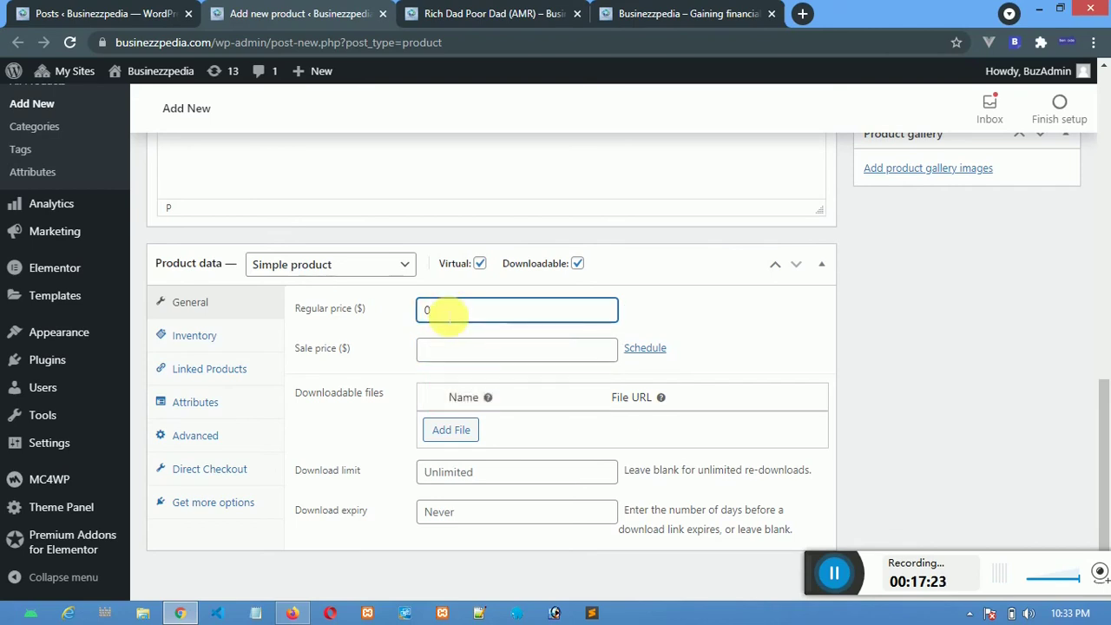
pyautogui.write('20')
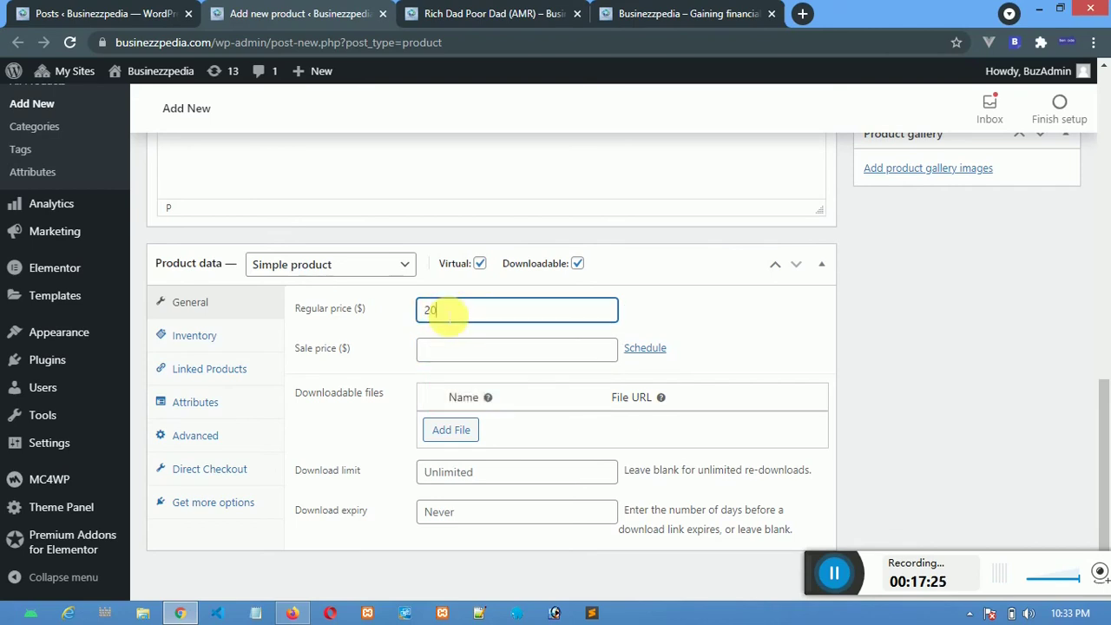
pyautogui.click(451, 430)
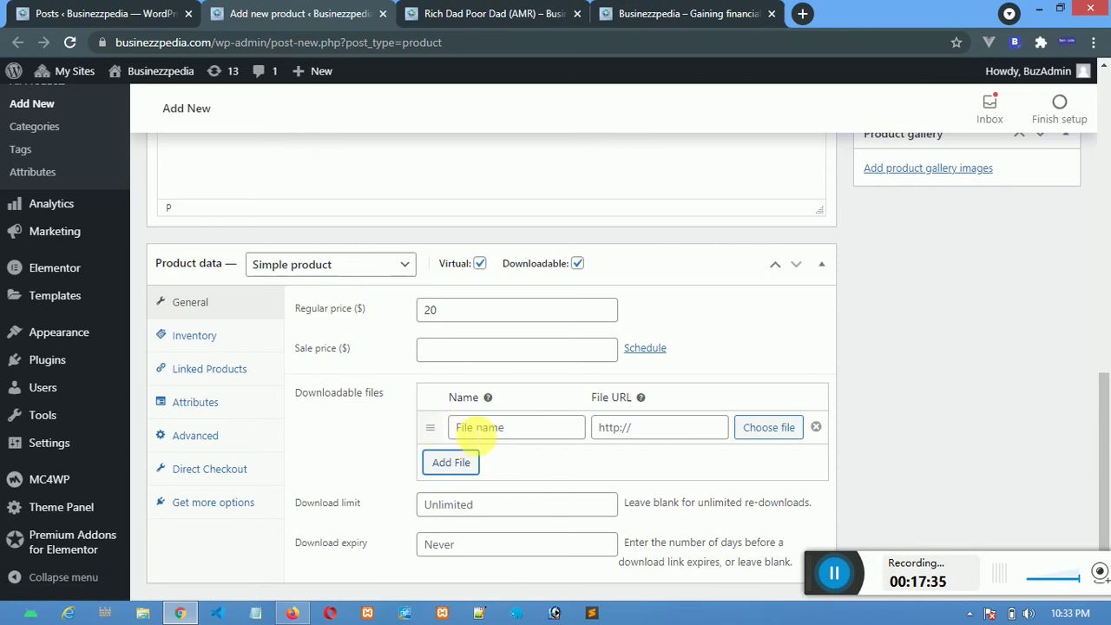
pyautogui.click(480, 434)
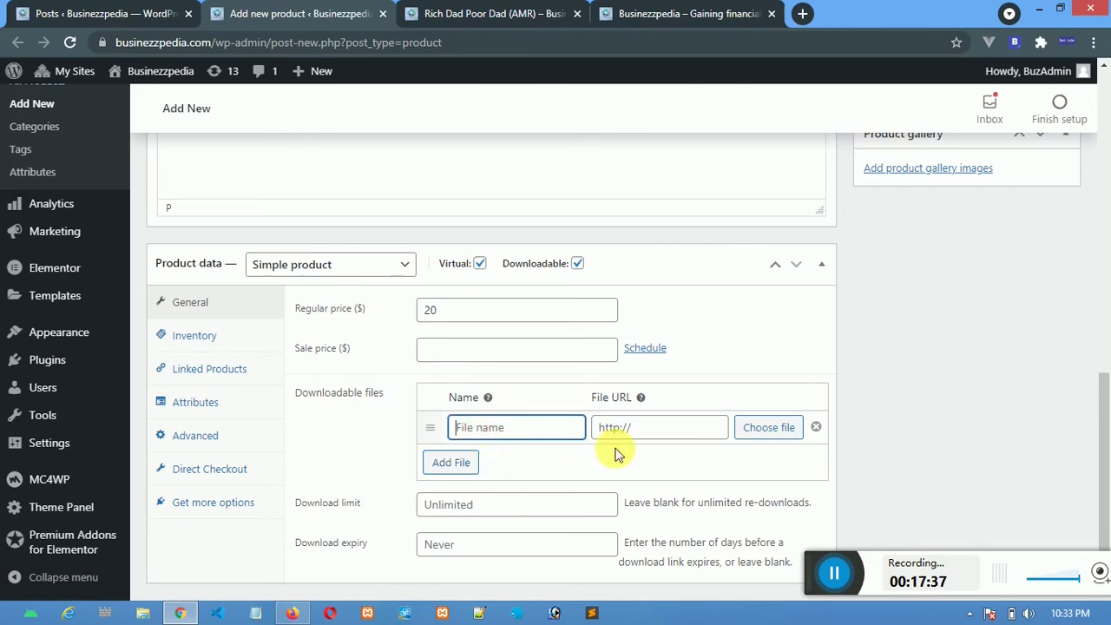
pyautogui.click(639, 430)
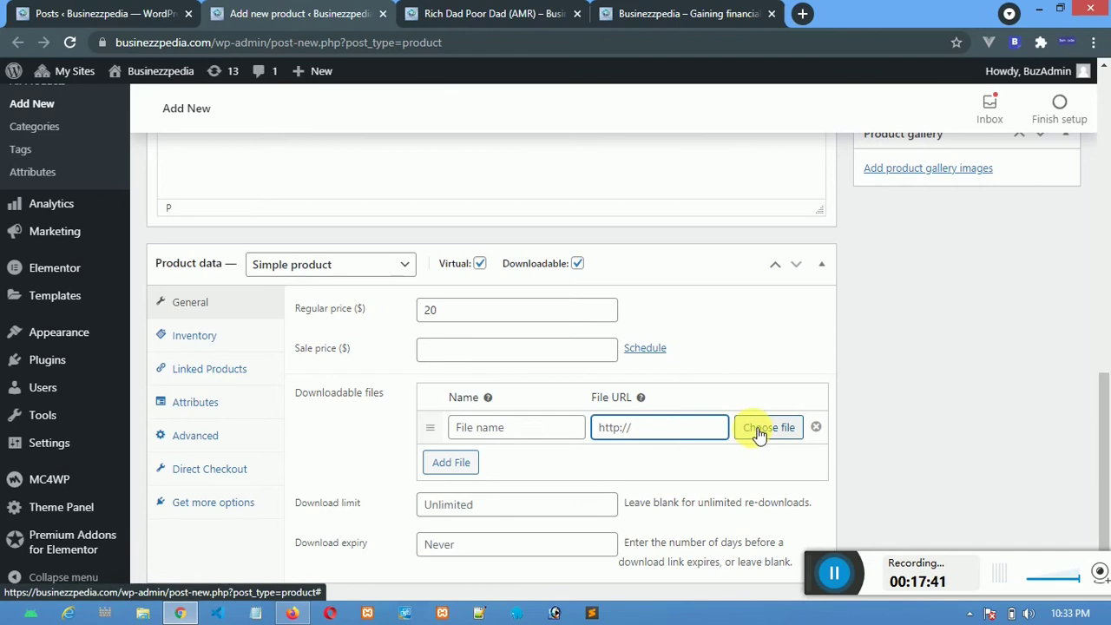
pyautogui.click(483, 435)
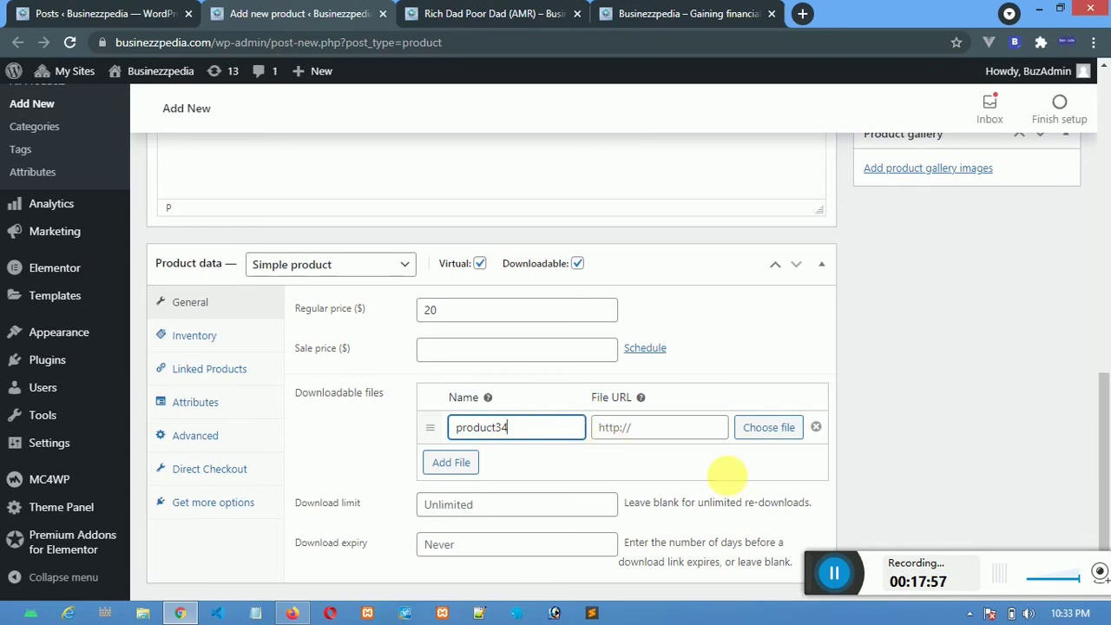
# Assign the red pencil image Shopping-1-3-820x695-1.jpg from the media library as the file for product34.
pyautogui.click(769, 430)
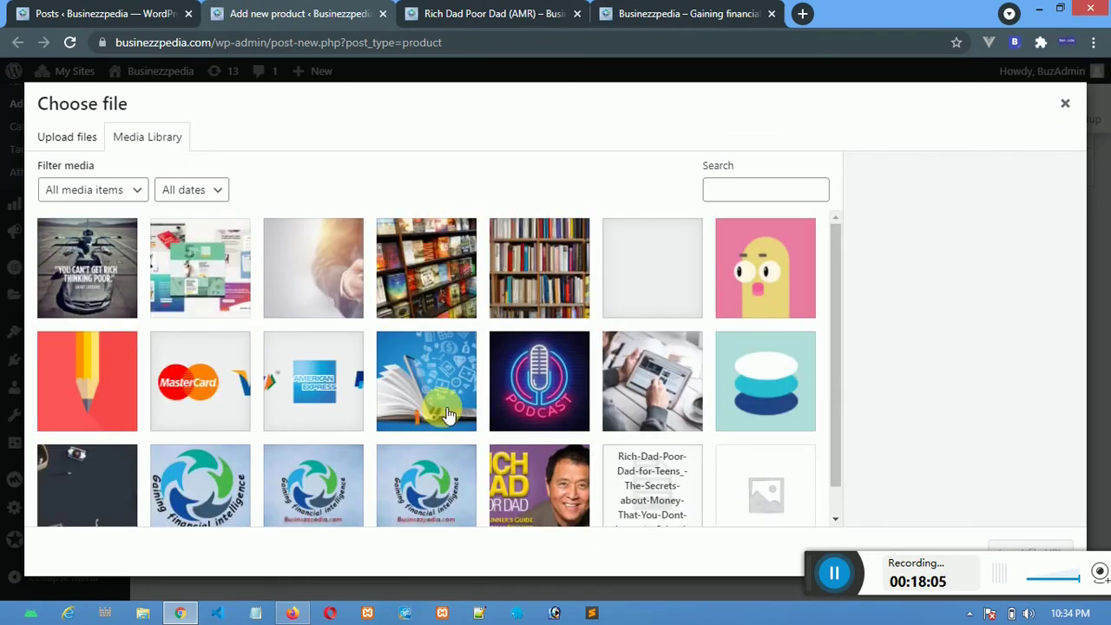
pyautogui.scroll(-1, 445, 413)
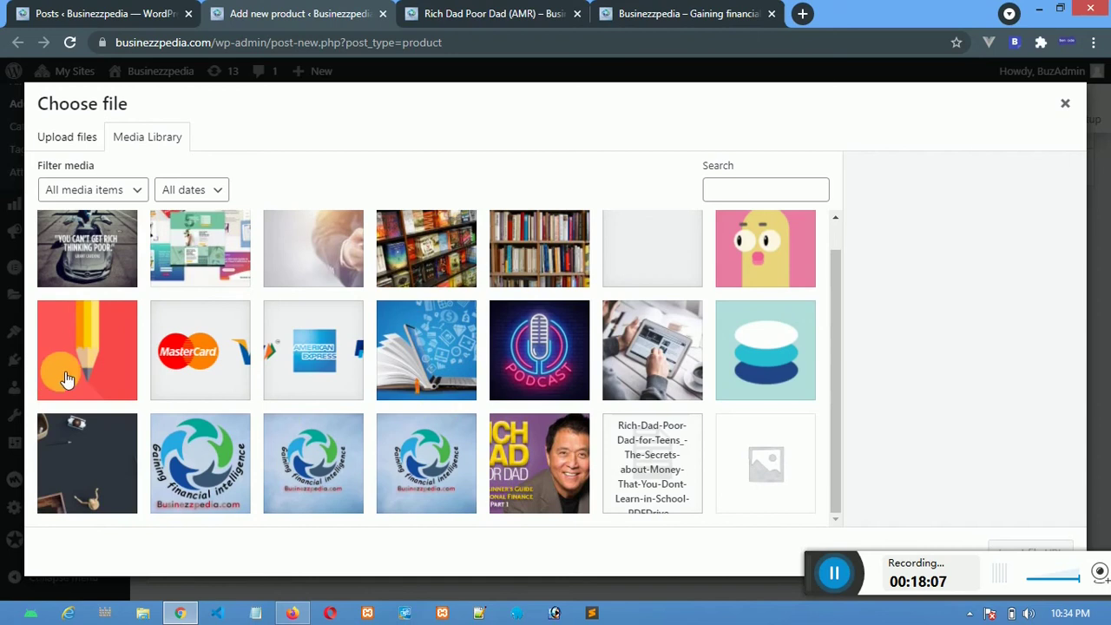
pyautogui.click(84, 352)
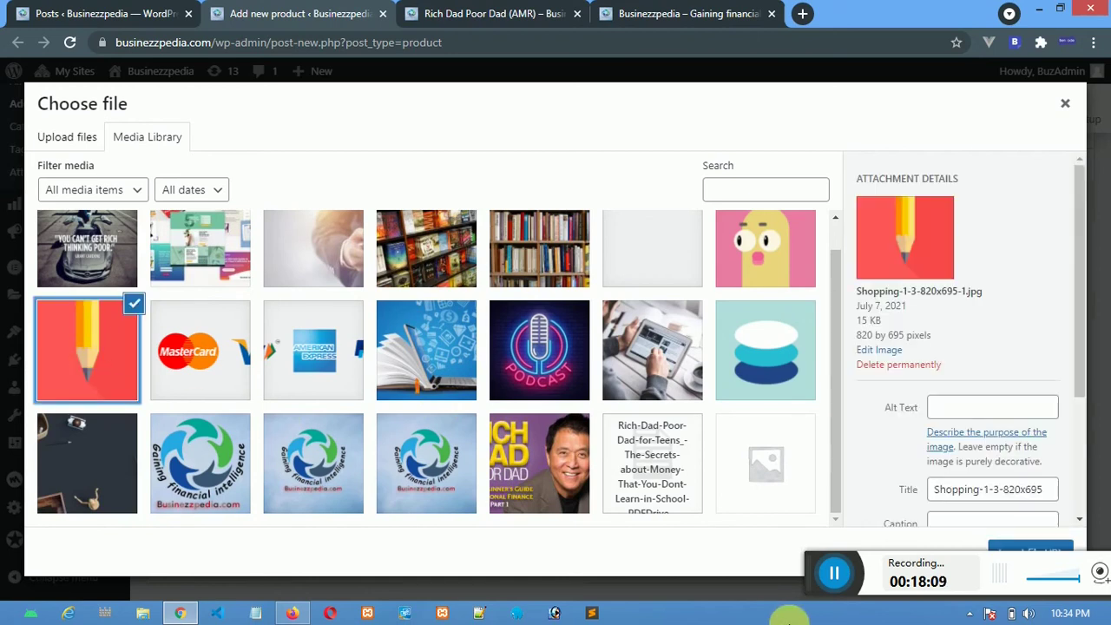
pyautogui.moveTo(851, 580); pyautogui.dragTo(491, 566)
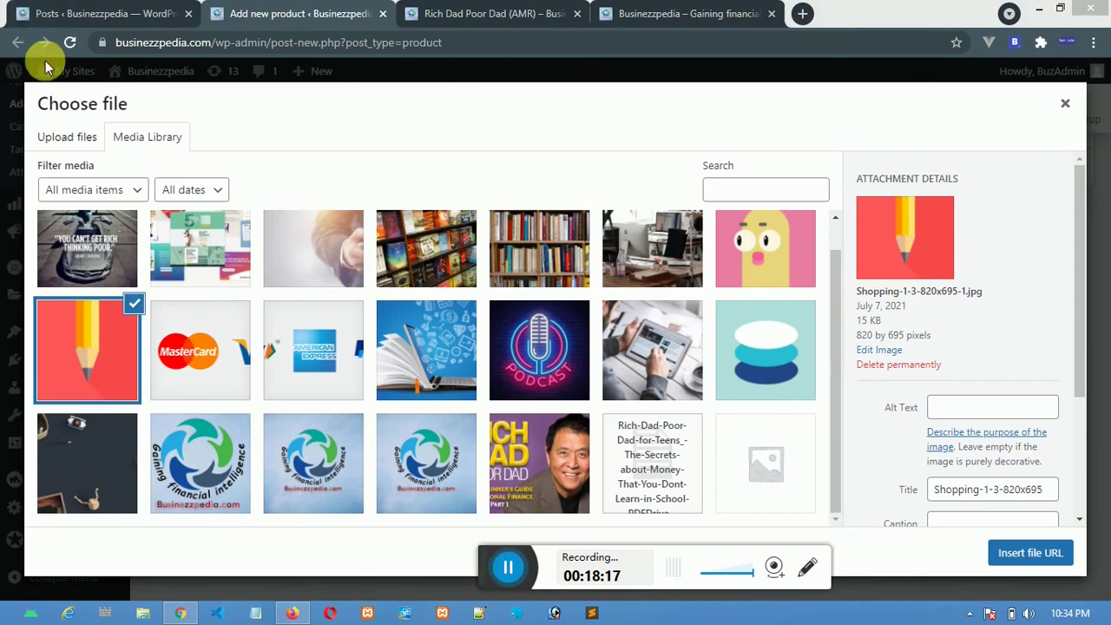
pyautogui.click(54, 139)
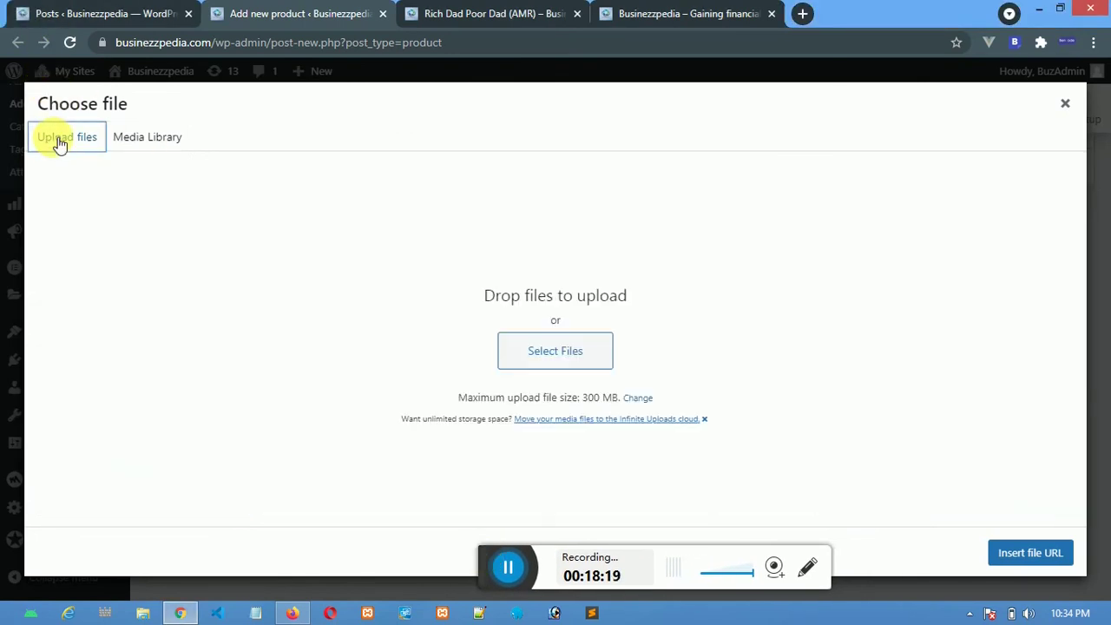
pyautogui.click(564, 356)
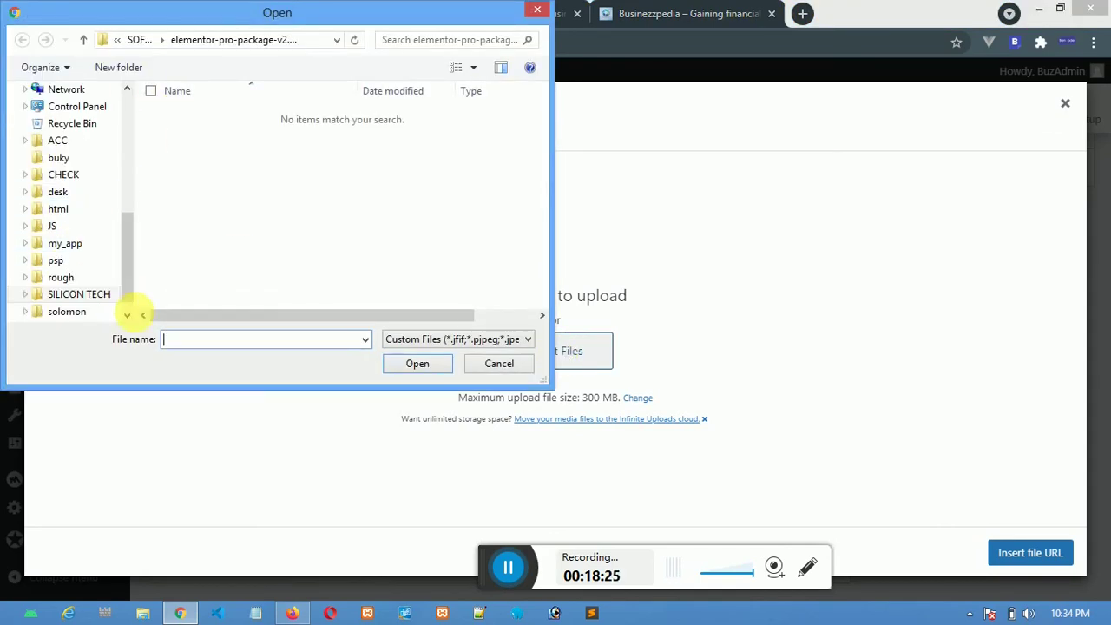
pyautogui.click(499, 364)
pyautogui.click(148, 136)
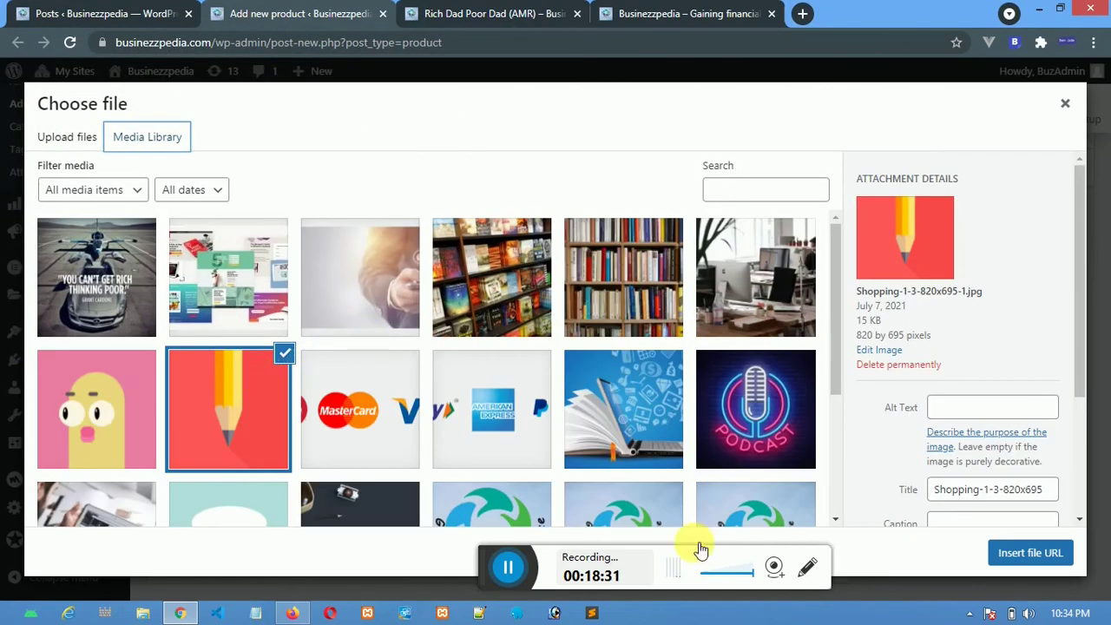
pyautogui.click(1054, 554)
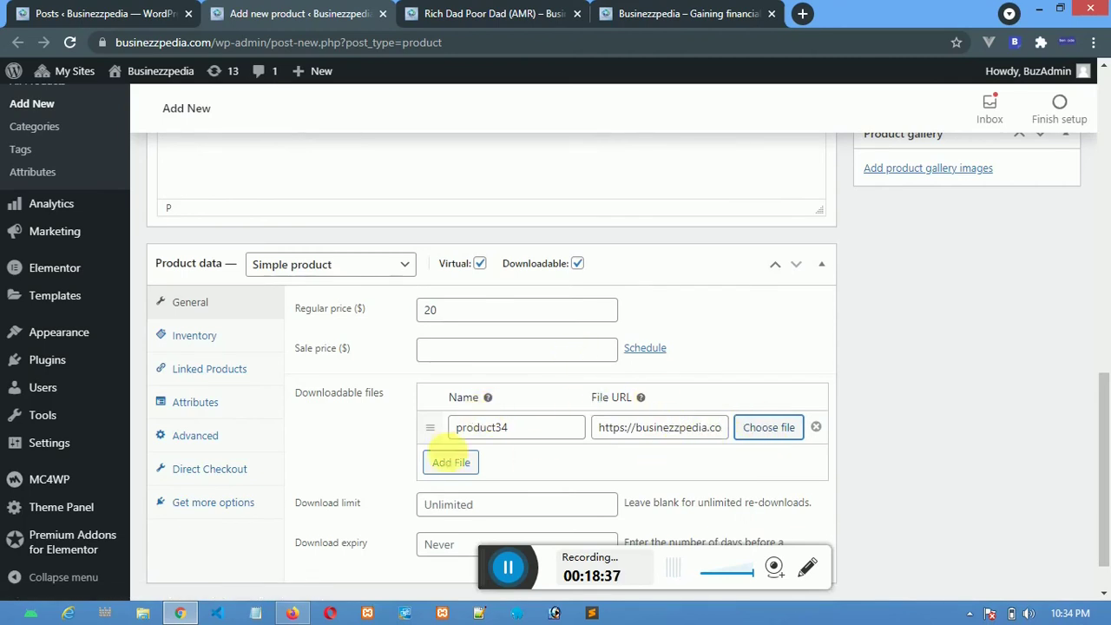
# Add a second downloadable file named product23, using the bookshelf image aa.jpg from the media library.
pyautogui.click(452, 462)
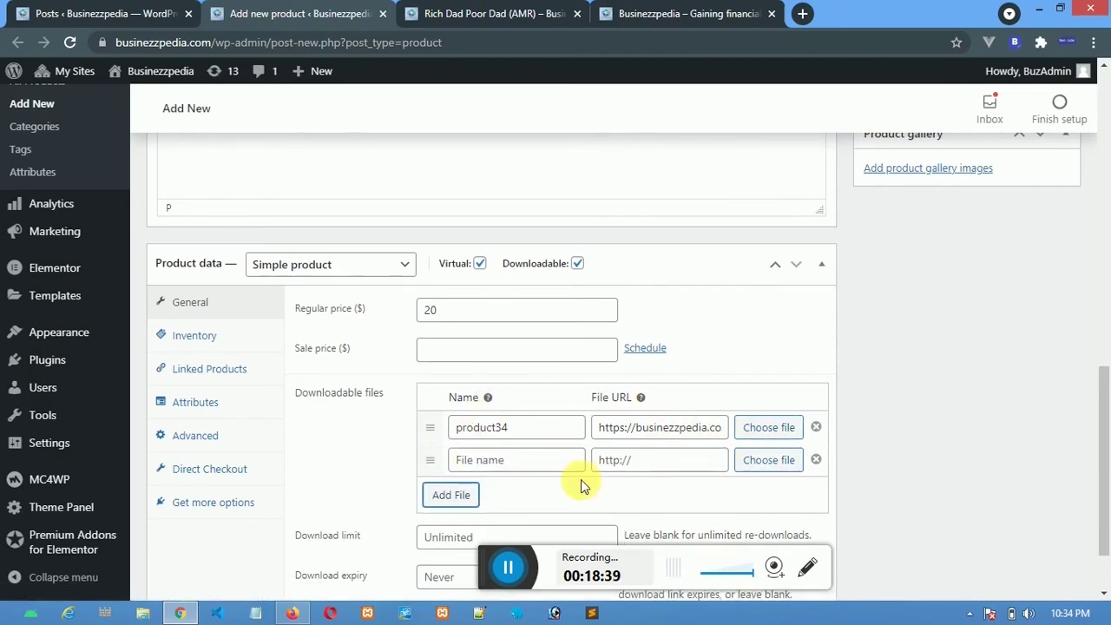
pyautogui.click(554, 462)
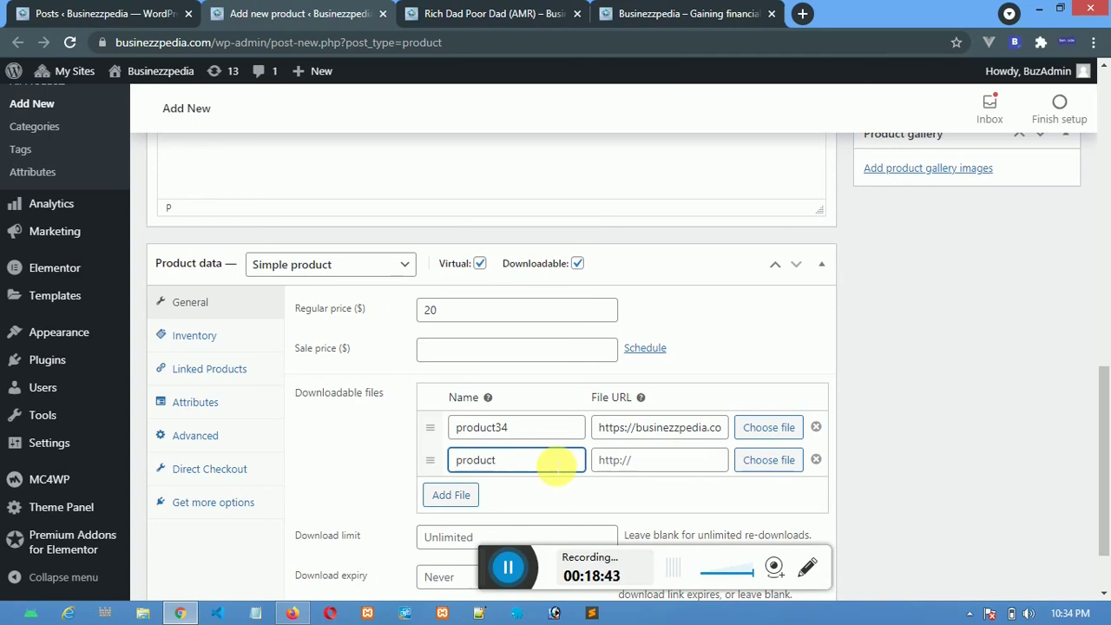
pyautogui.click(757, 460)
pyautogui.click(458, 309)
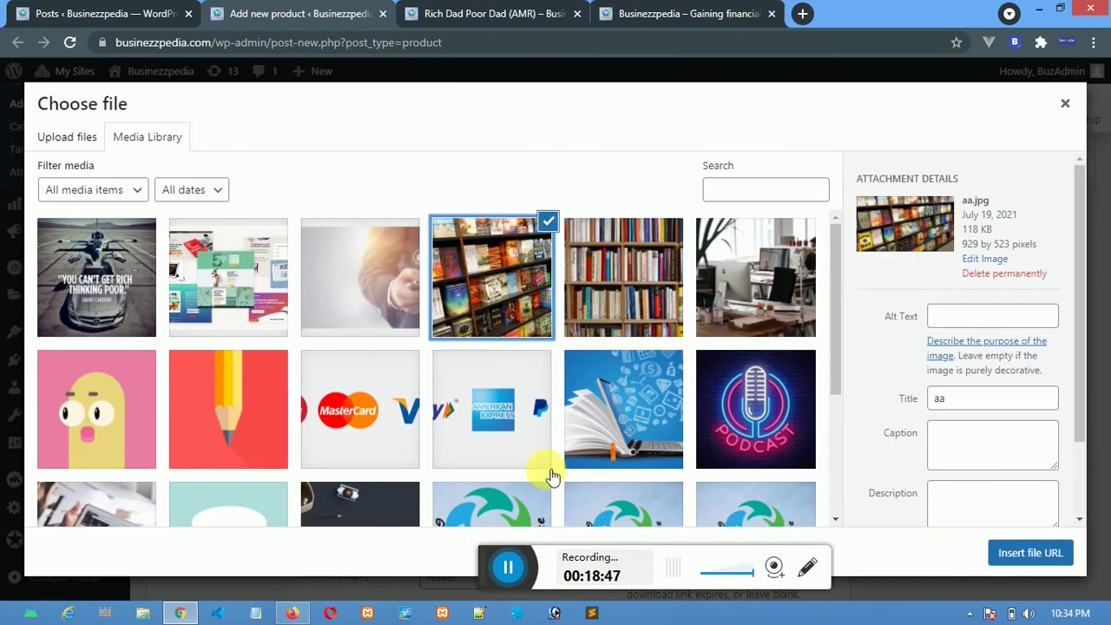
pyautogui.click(999, 553)
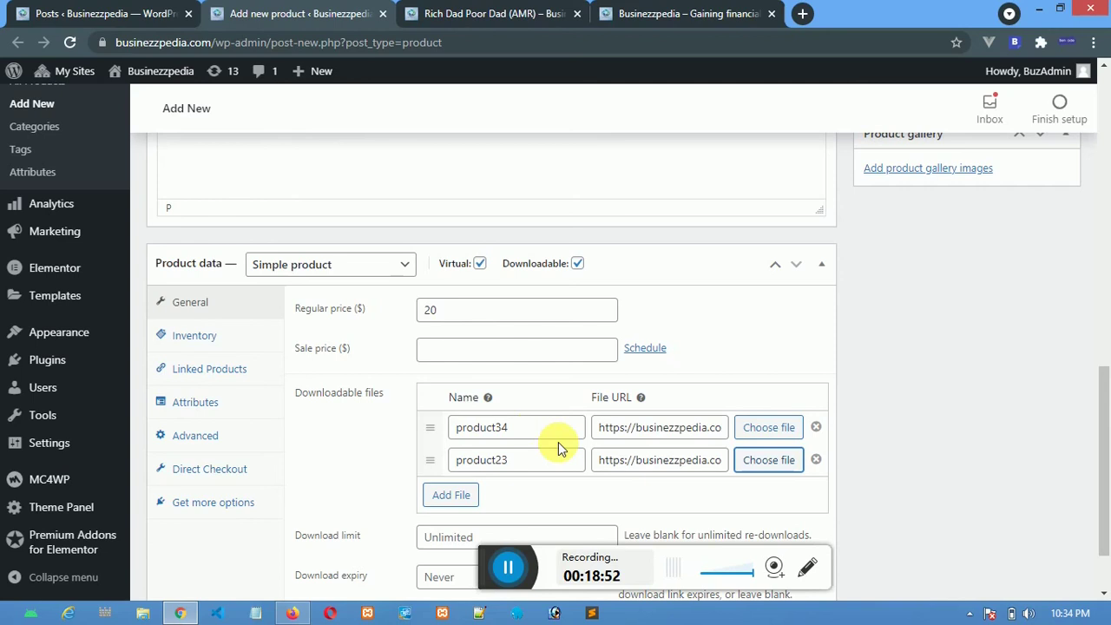
# Rename the two downloadable files as "product34 mp3" and "product23 pdf".
pyautogui.click(527, 429)
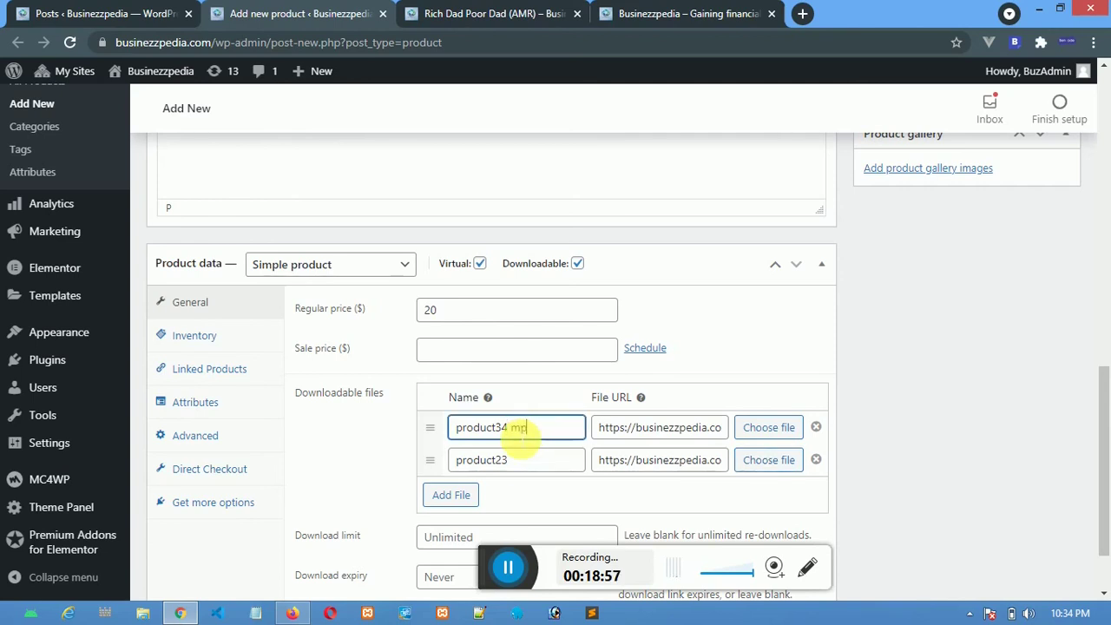
pyautogui.click(538, 458)
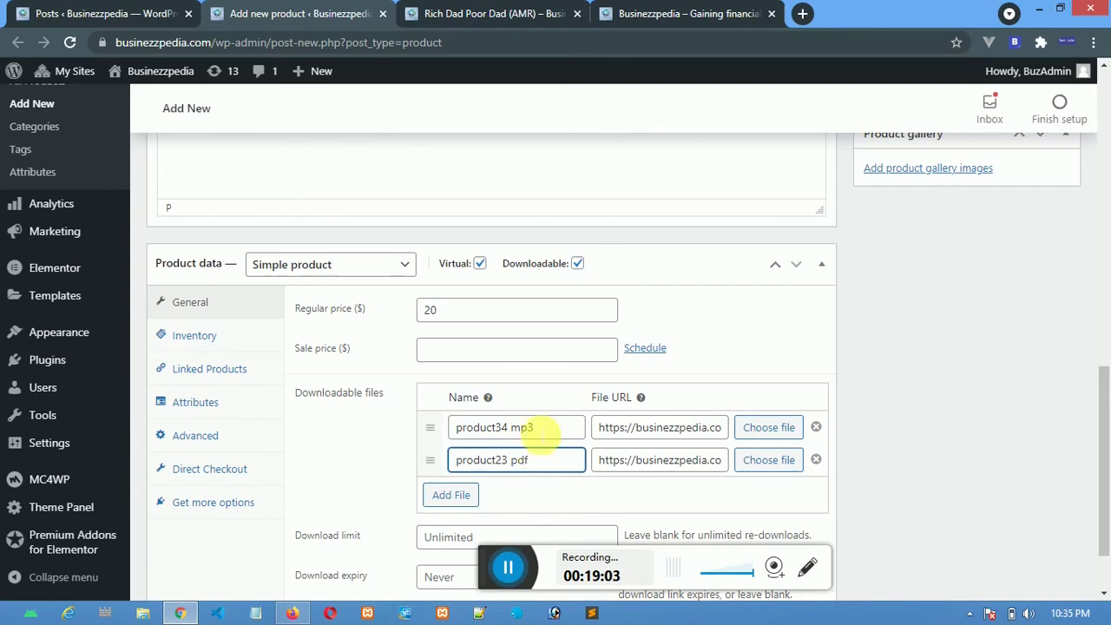
# Assign the product to both the Podcast and Ebook categories.
pyautogui.scroll(2, 596, 474)
pyautogui.scroll(4, 596, 475)
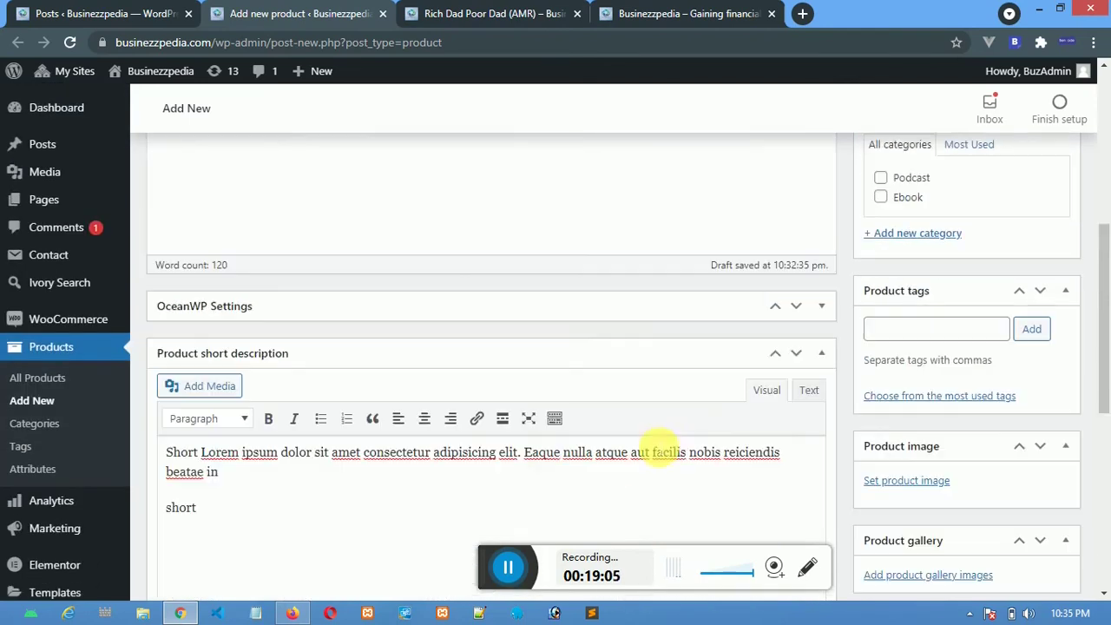
pyautogui.scroll(2, 658, 476)
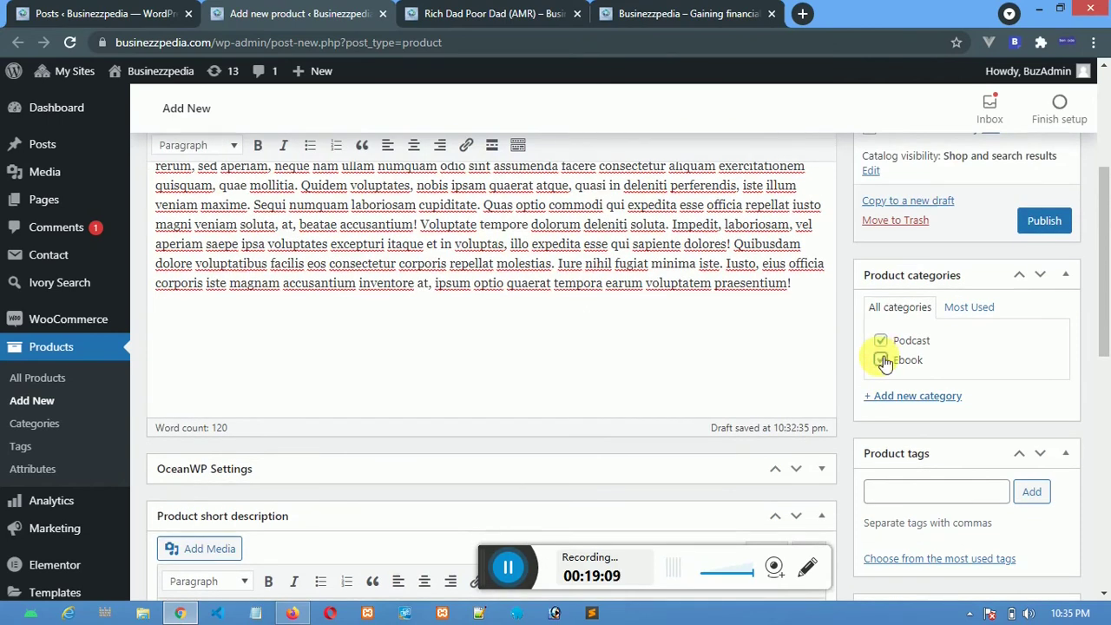
pyautogui.click(882, 361)
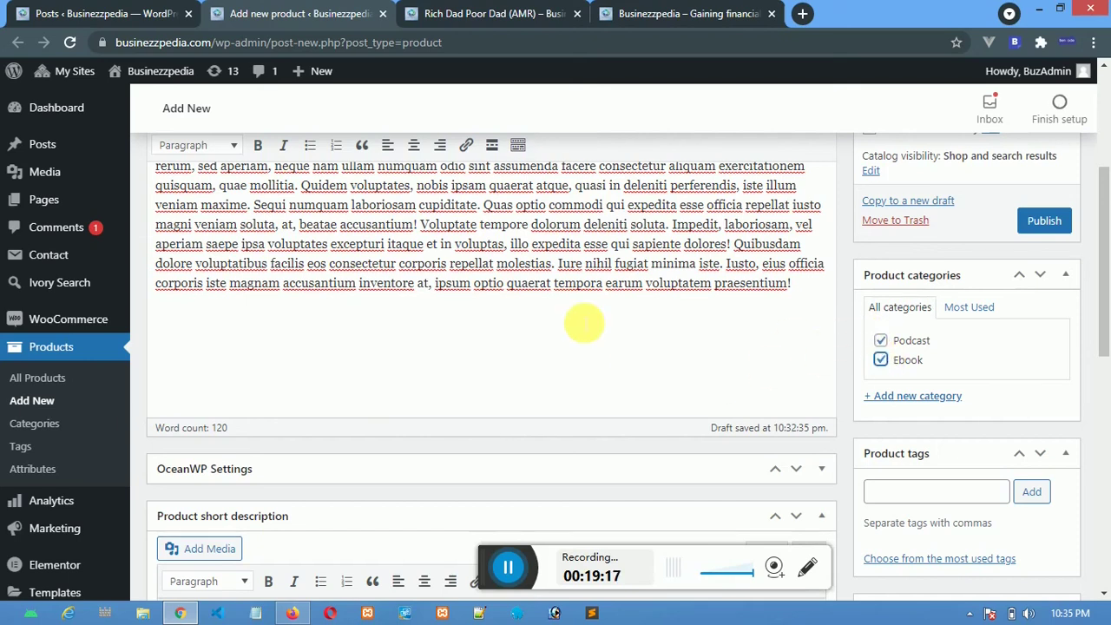
# Enable the product's Sold individually inventory option to allow only one of this item per order.
pyautogui.scroll(-8, 584, 323)
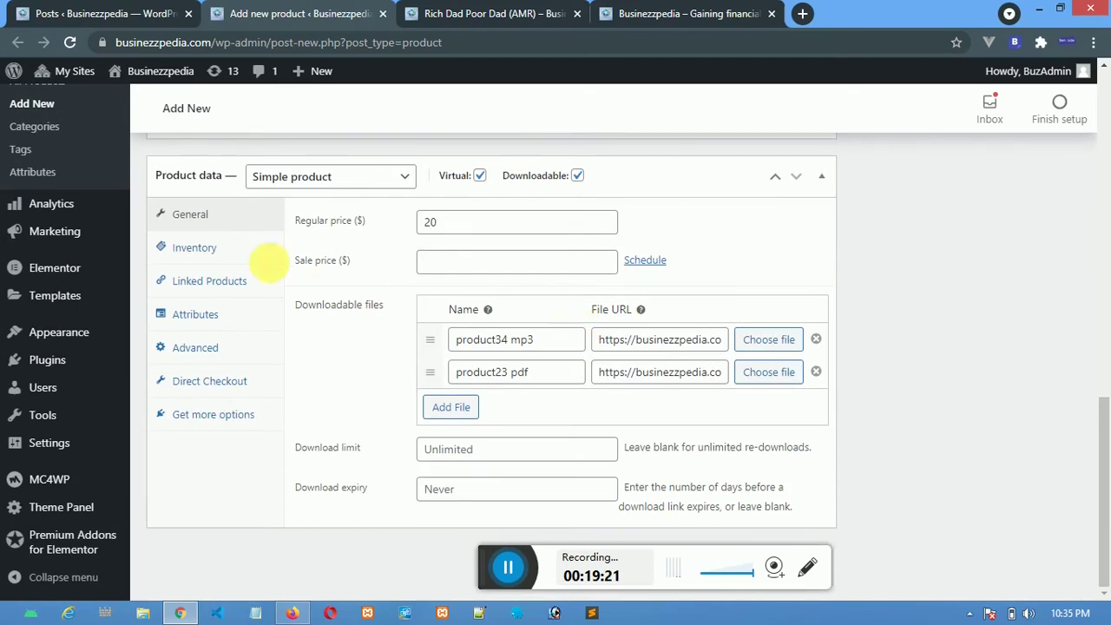
pyautogui.click(199, 246)
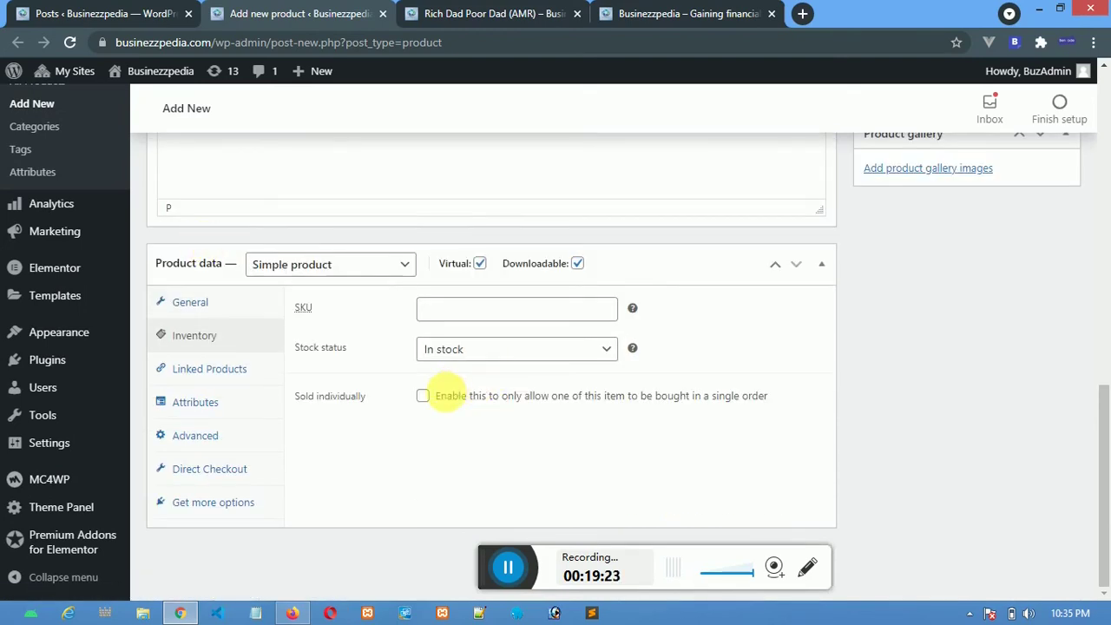
pyautogui.click(424, 396)
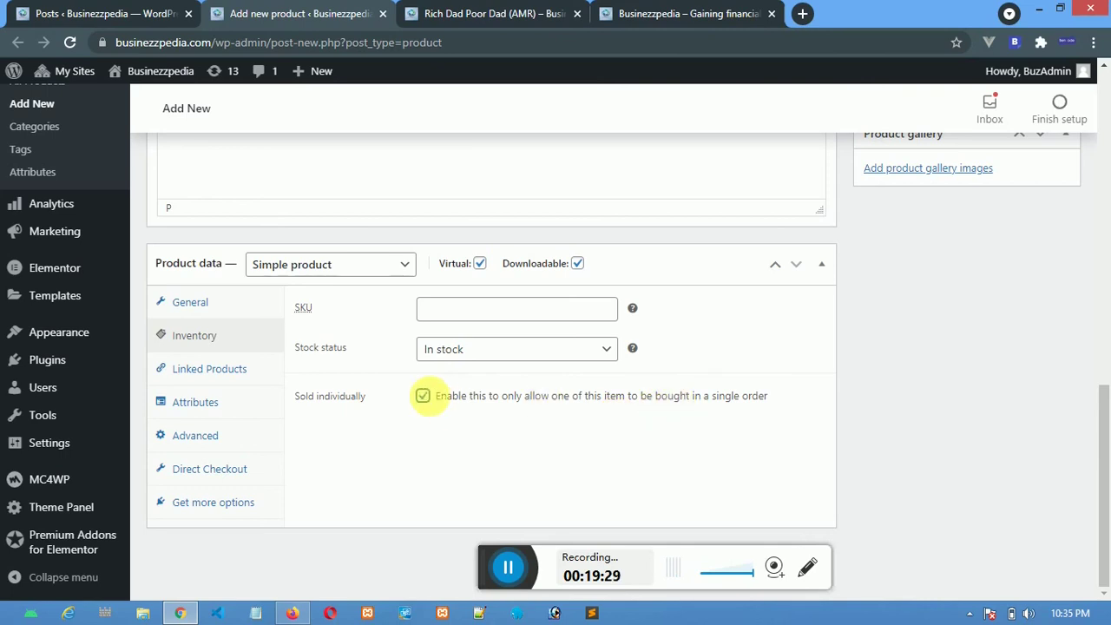
# Review the product's linked products, attributes, advanced, direct checkout and extra options, and return to its general data.
pyautogui.click(223, 372)
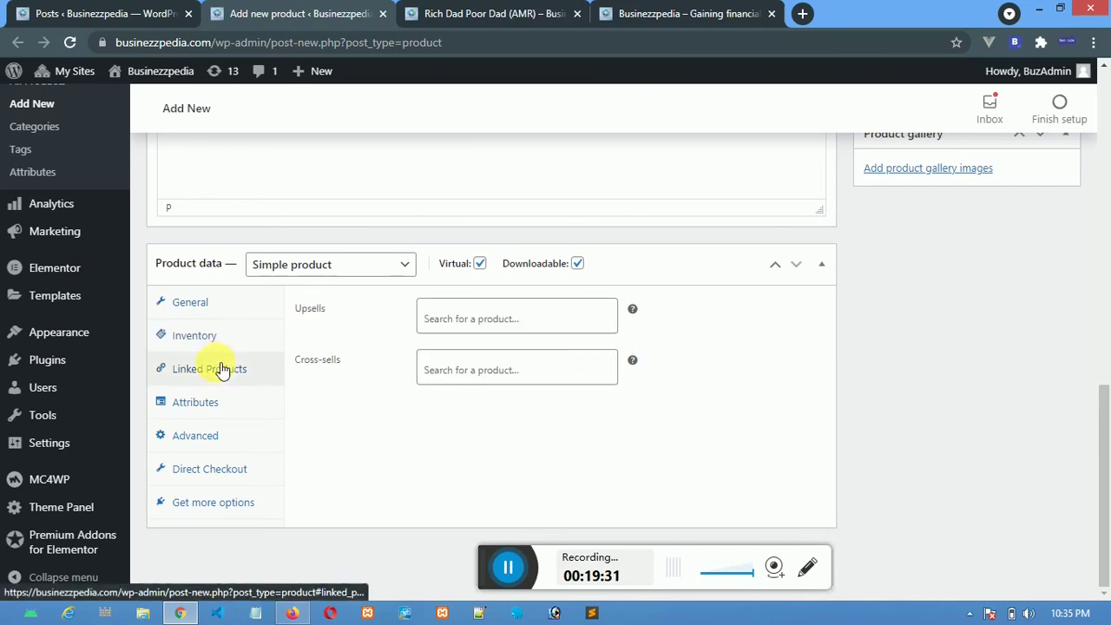
pyautogui.click(191, 407)
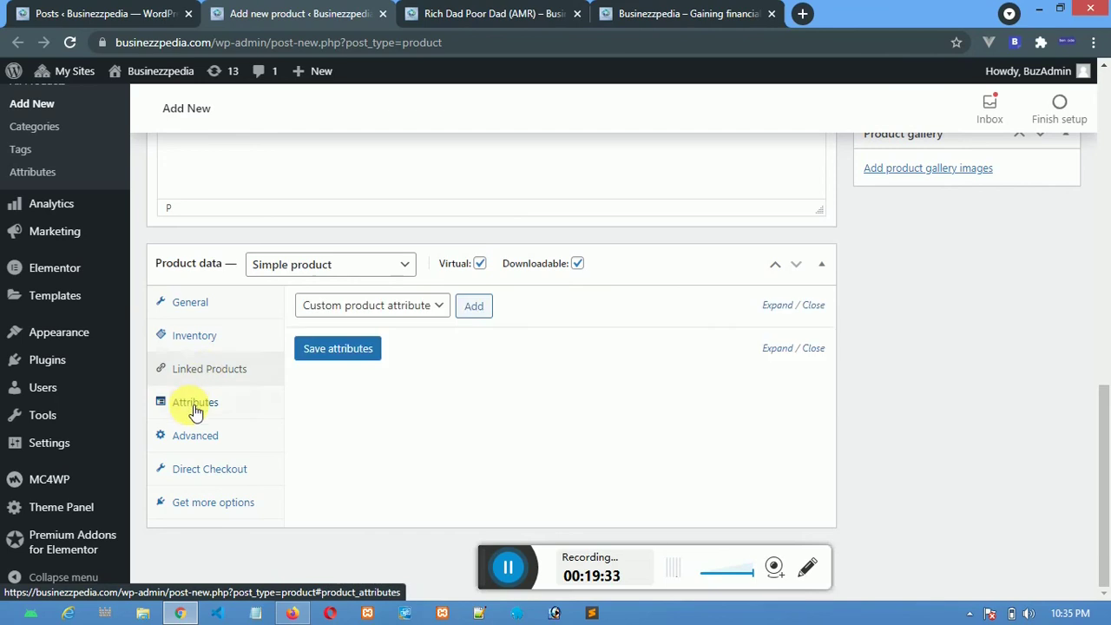
pyautogui.click(185, 439)
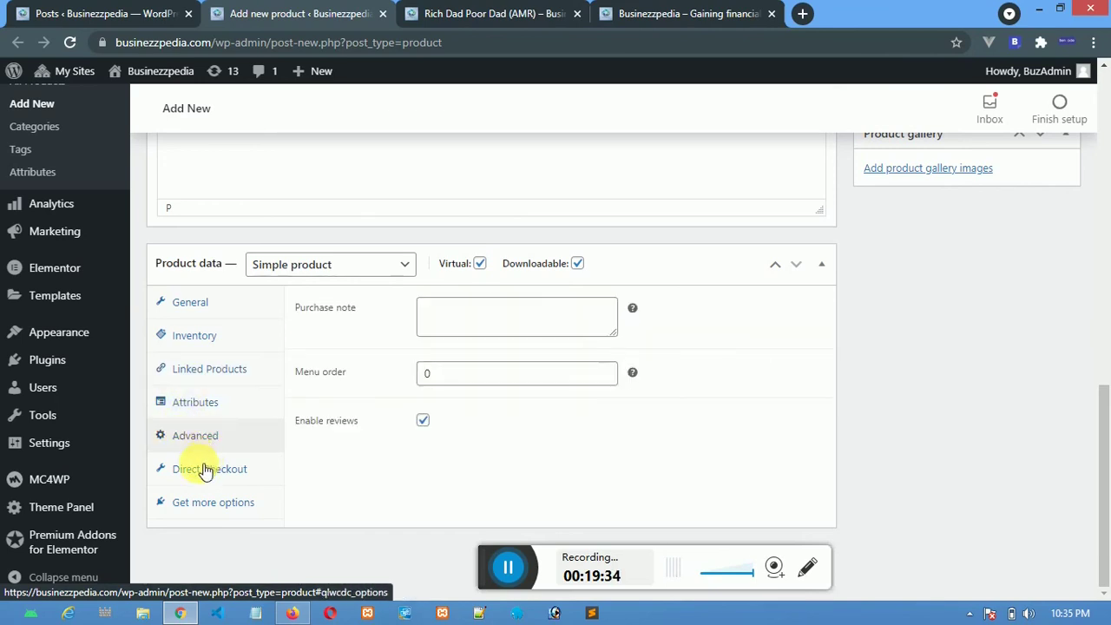
pyautogui.click(206, 472)
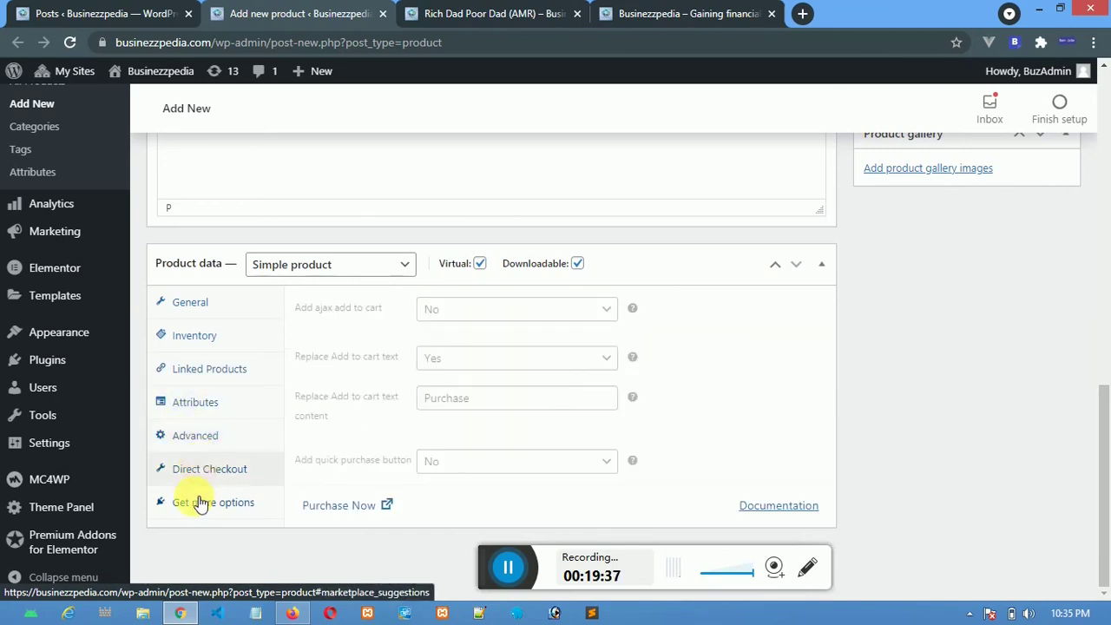
pyautogui.click(200, 502)
pyautogui.click(209, 306)
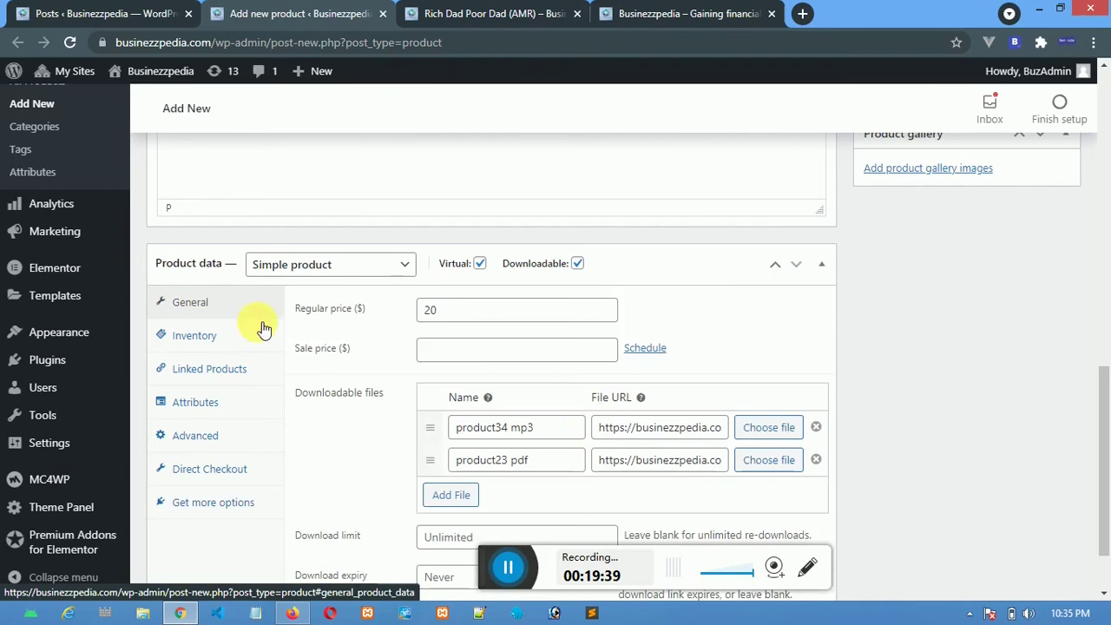
pyautogui.scroll(-1, 590, 421)
pyautogui.scroll(-1, 590, 421)
# Set the neon podcast microphone picture pod.jpg from the media library as the product image.
pyautogui.scroll(5, 591, 424)
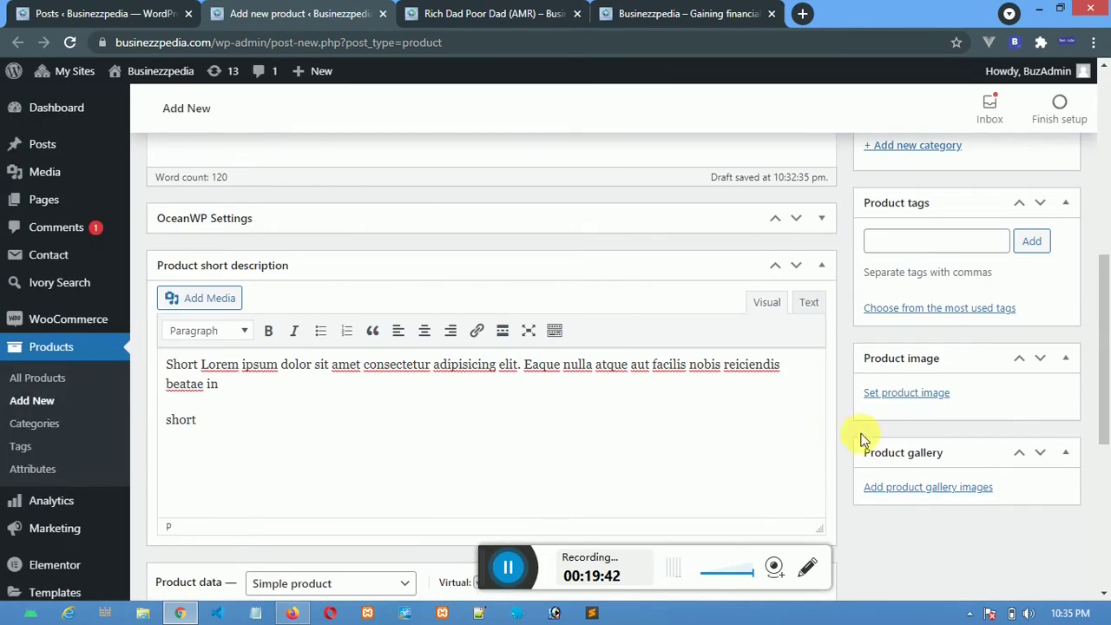
pyautogui.scroll(-1, 895, 383)
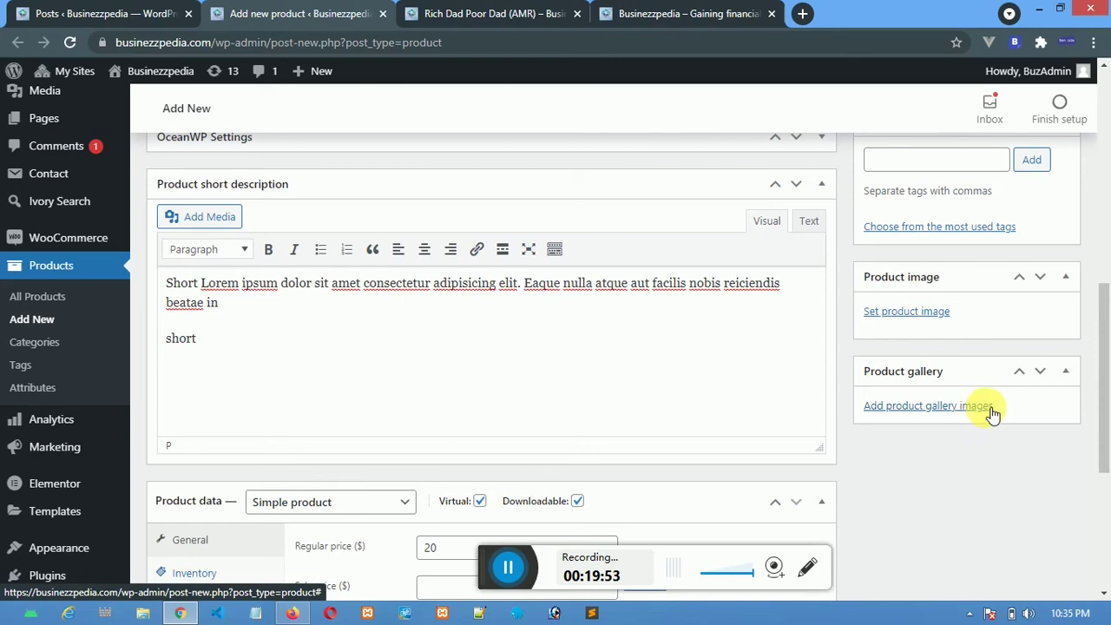
pyautogui.click(922, 314)
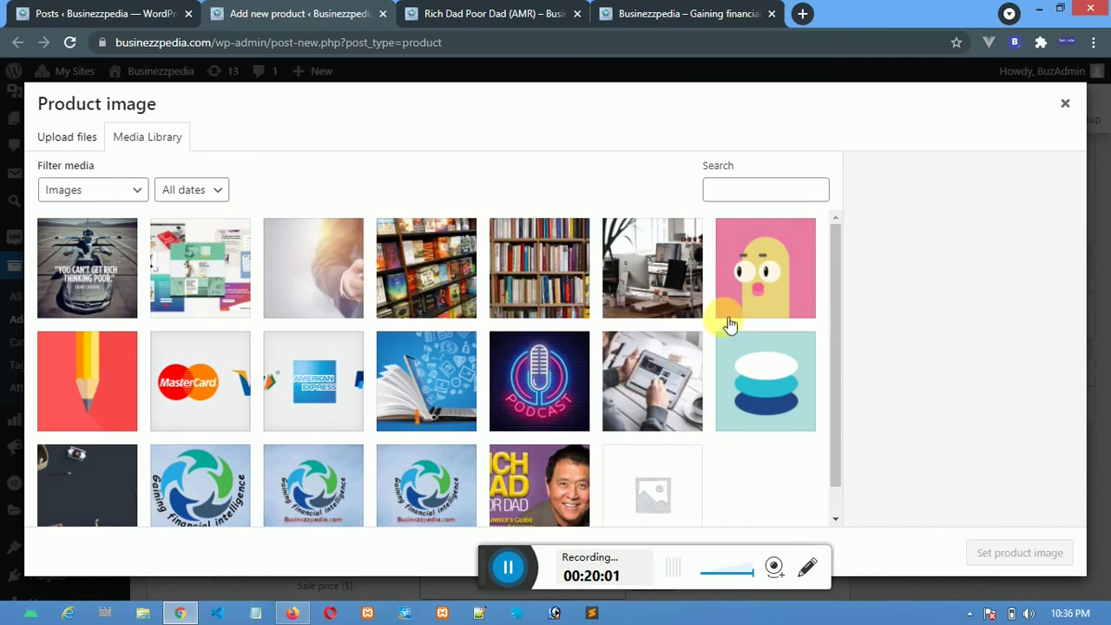
pyautogui.click(547, 396)
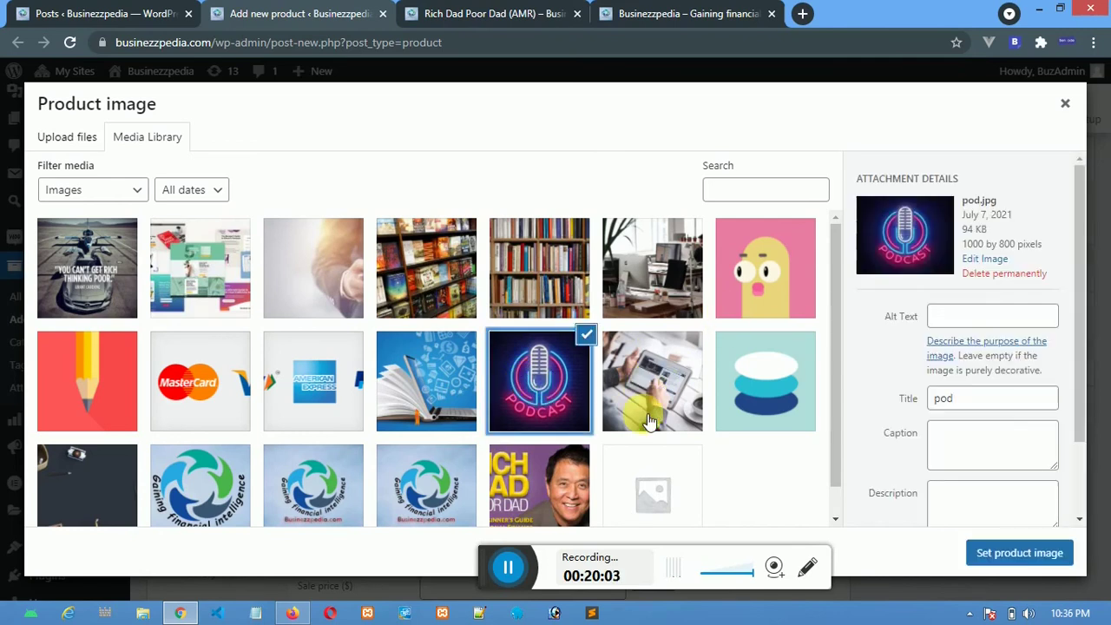
pyautogui.click(1024, 560)
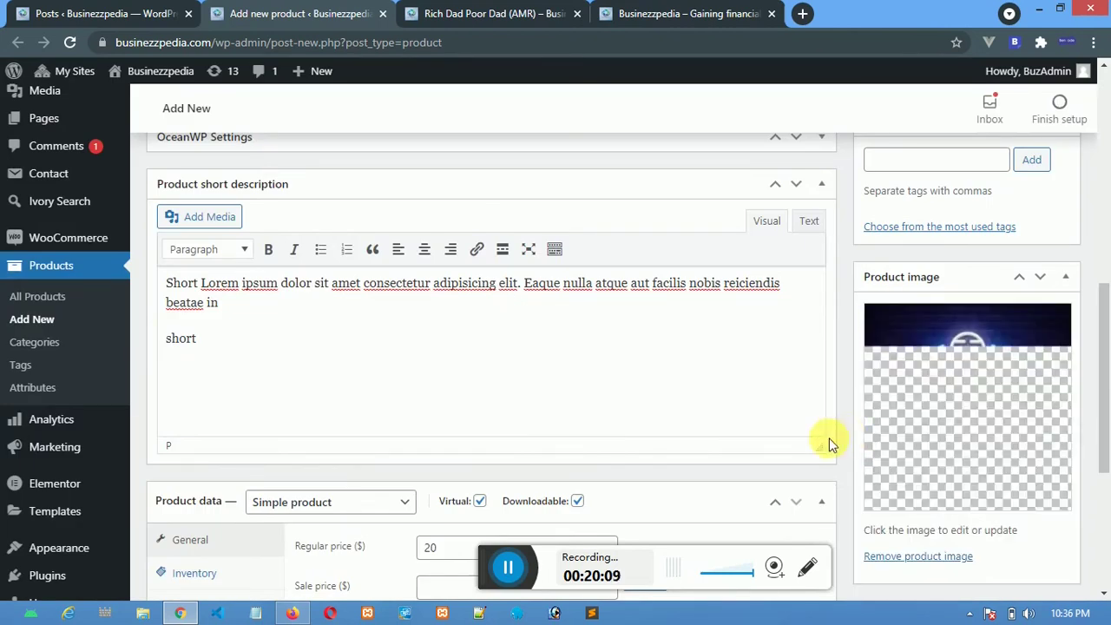
# Open the media library selection for adding images to the product gallery.
pyautogui.scroll(-3, 942, 426)
pyautogui.scroll(-3, 942, 425)
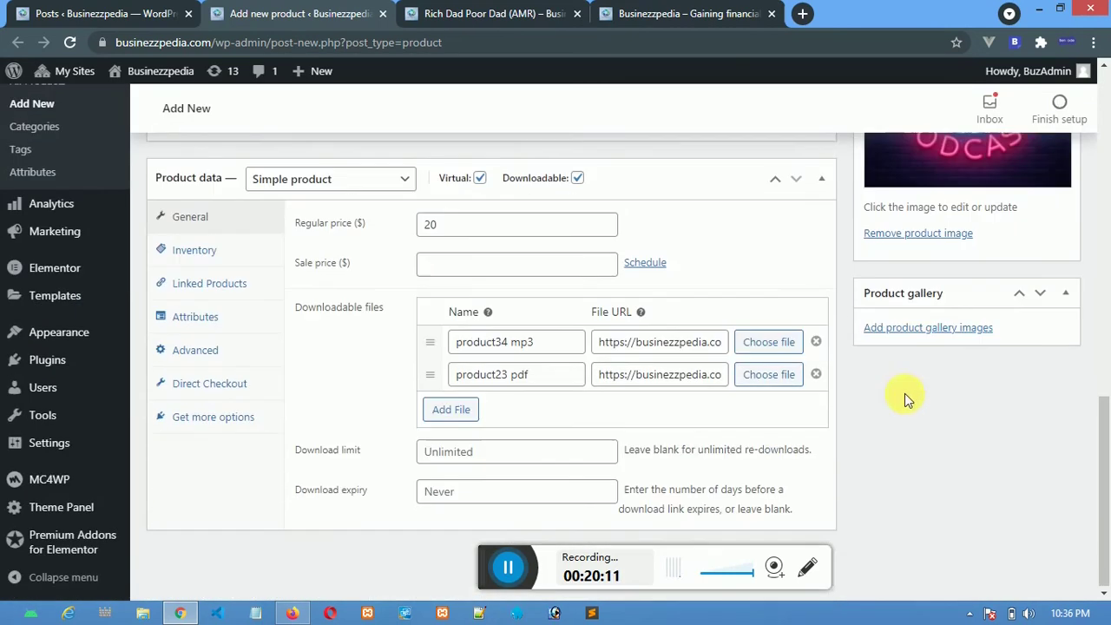
pyautogui.click(916, 328)
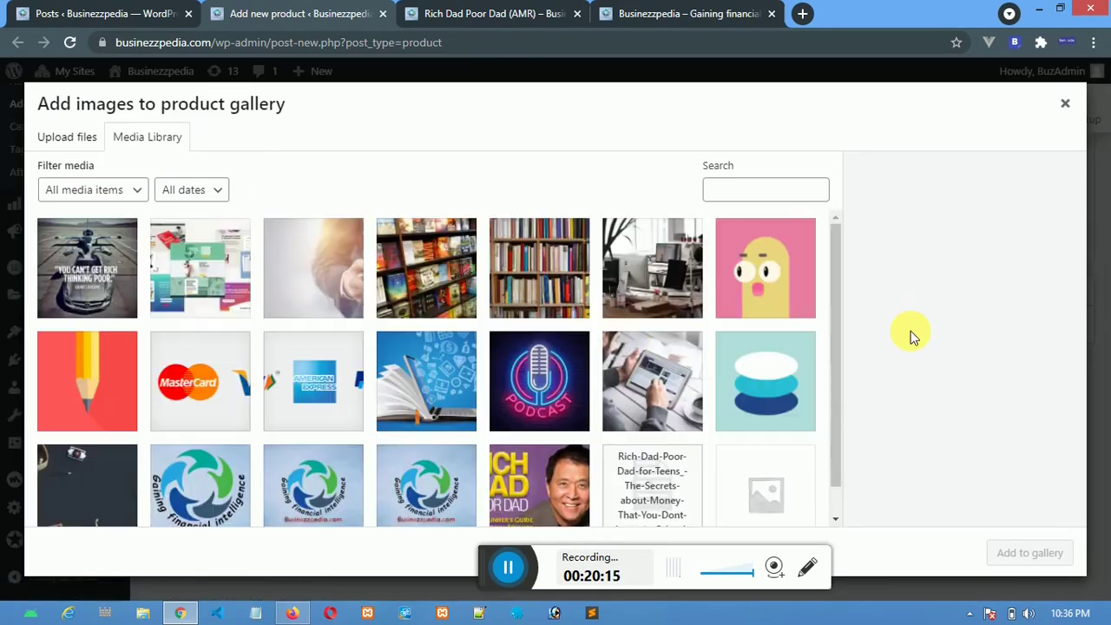
pyautogui.click(652, 367)
pyautogui.click(665, 291)
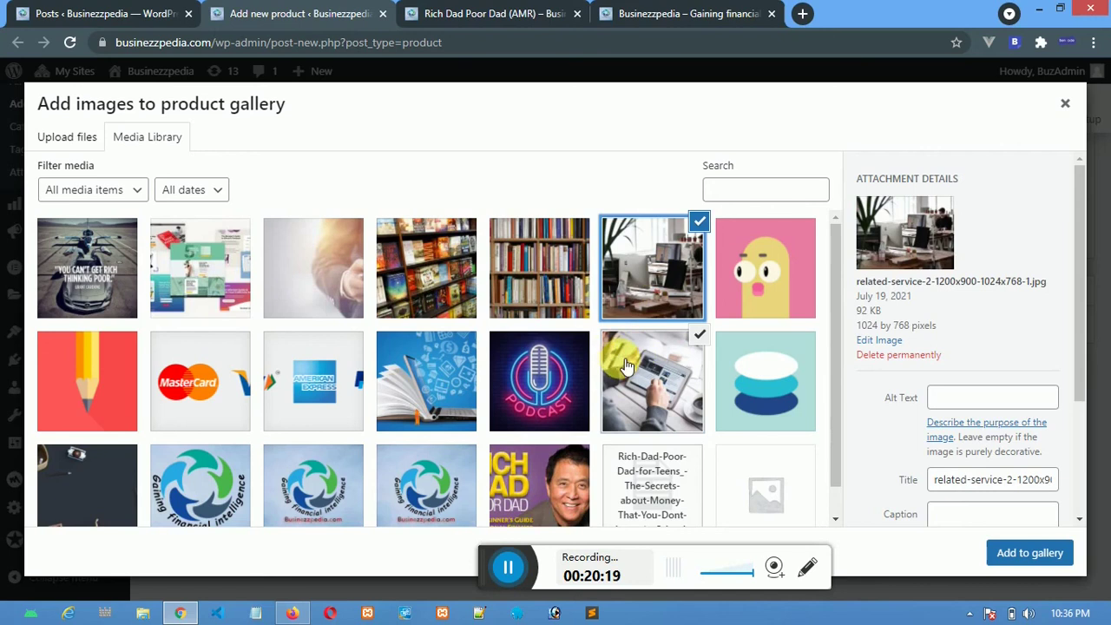
pyautogui.click(537, 365)
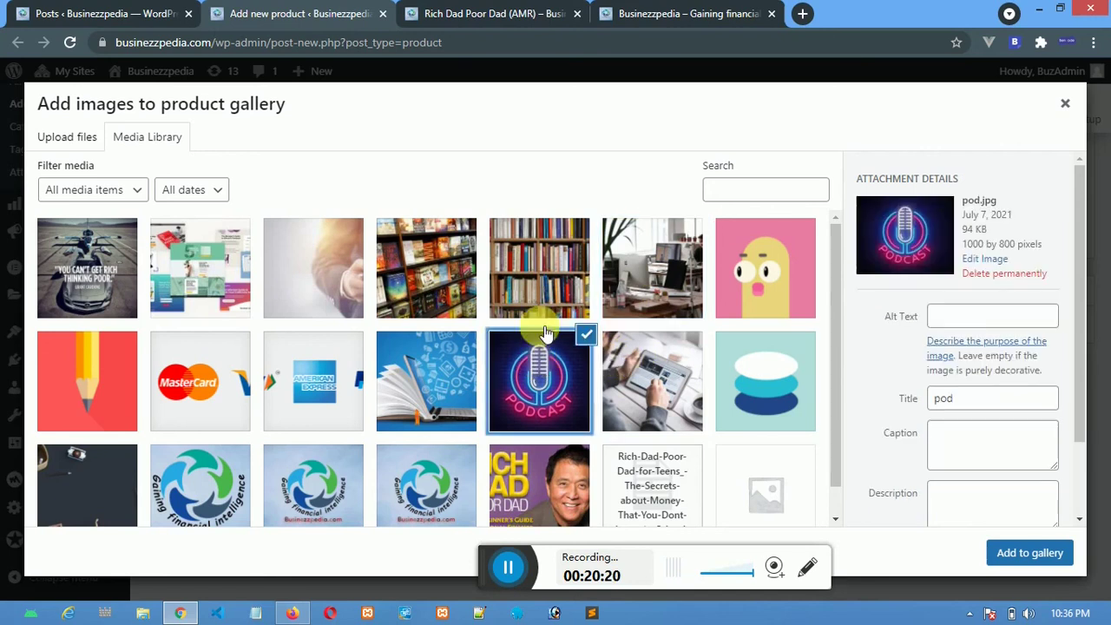
# Add five images to the product gallery: bookshelf ab.jpeg, the bookshop shelves, the open book, American Express Untitled-2.png and con.jpeg.
pyautogui.click(549, 275)
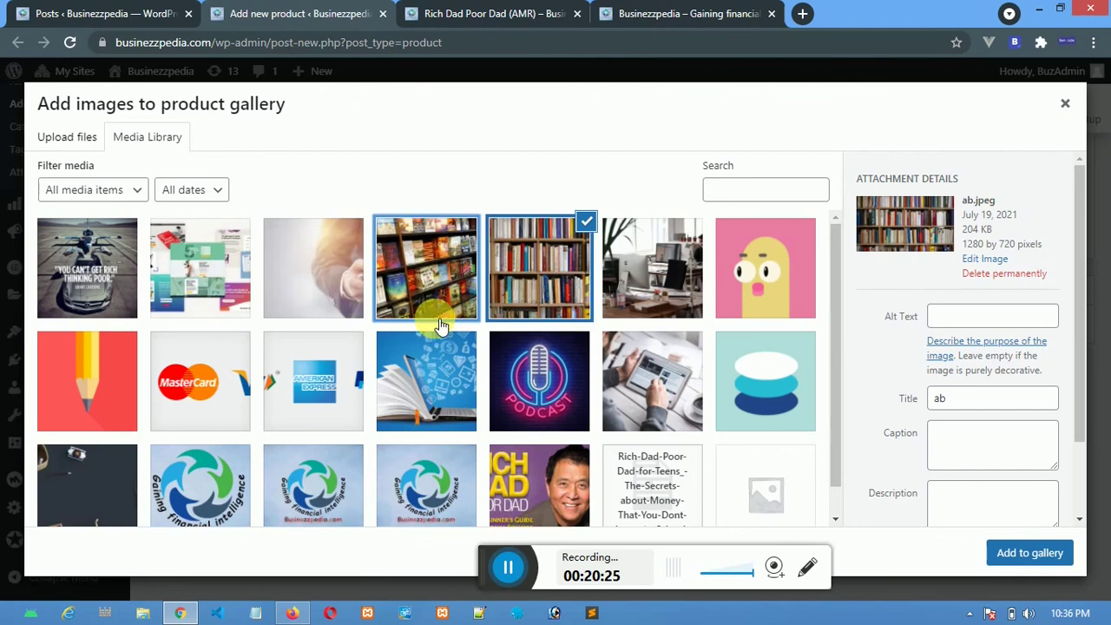
pyautogui.click(436, 291)
pyautogui.click(415, 365)
pyautogui.click(323, 386)
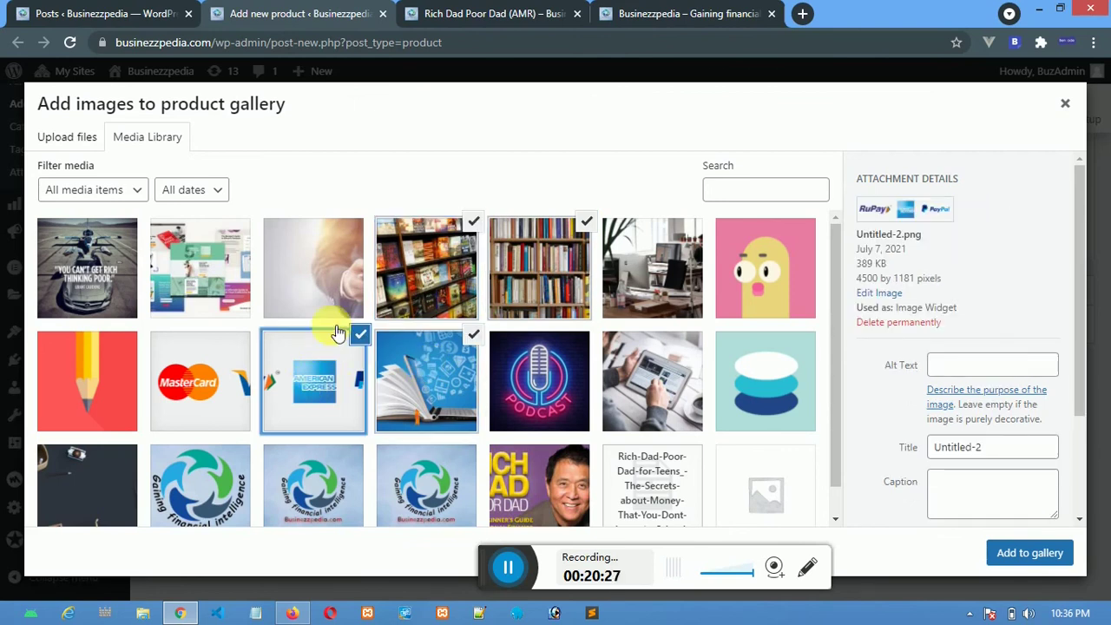
pyautogui.click(341, 295)
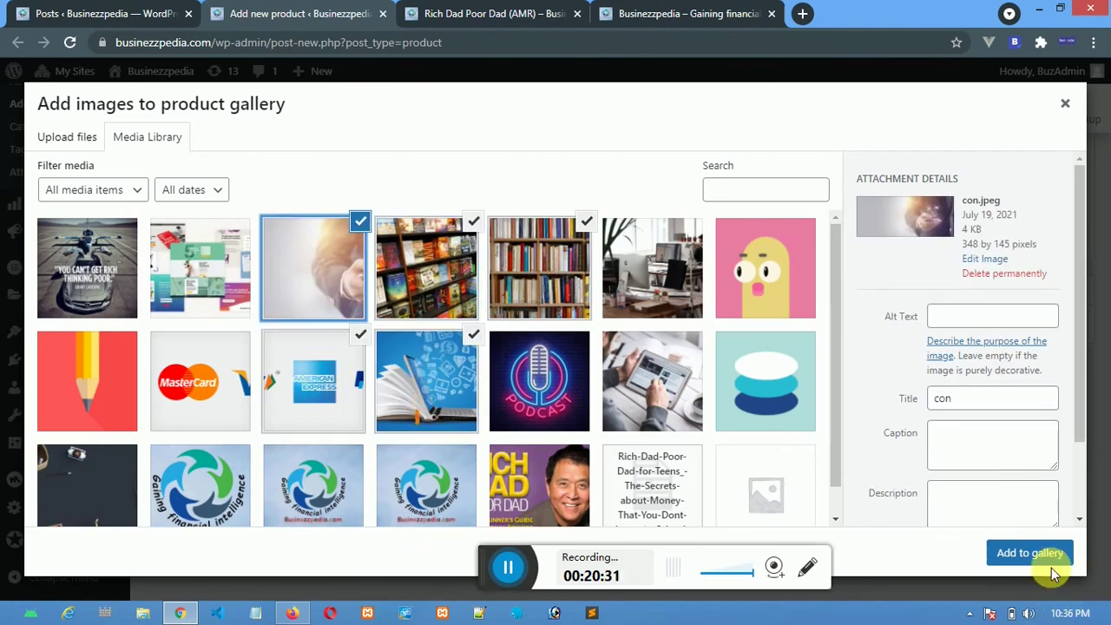
pyautogui.click(1030, 552)
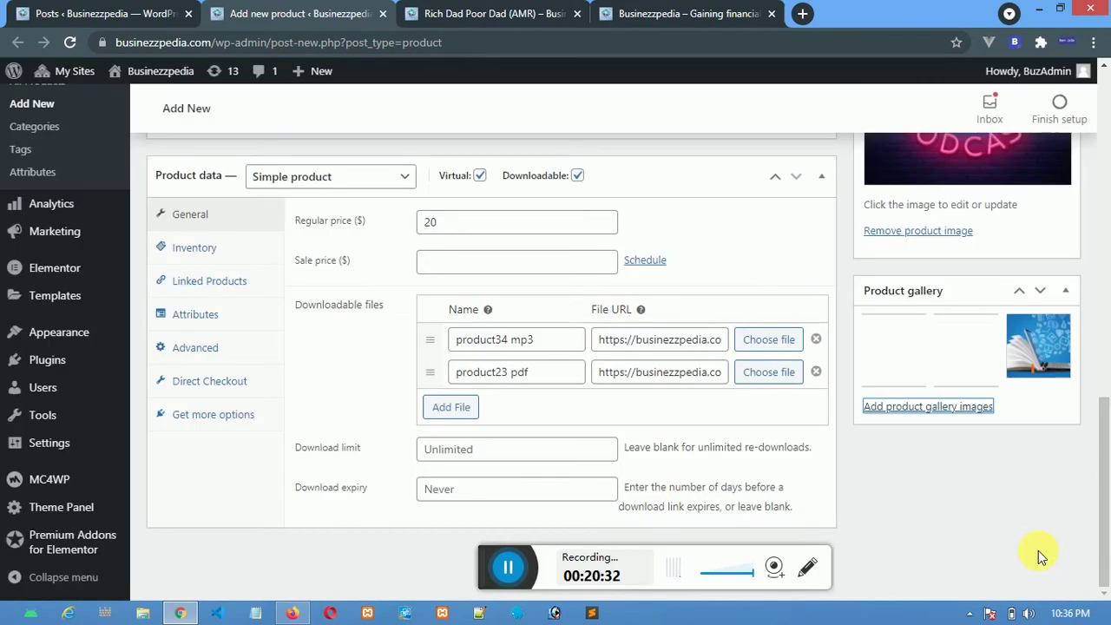
pyautogui.moveTo(970, 351); pyautogui.dragTo(988, 460)
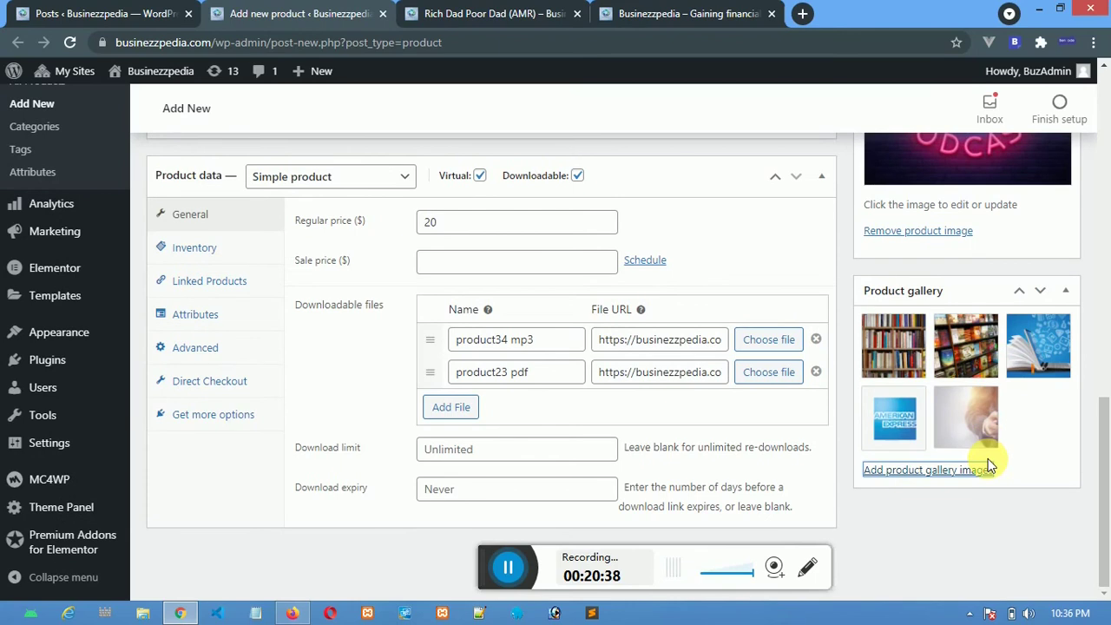
# Set the product's sale price to 15 dollars in its general product data.
pyautogui.scroll(2, 988, 460)
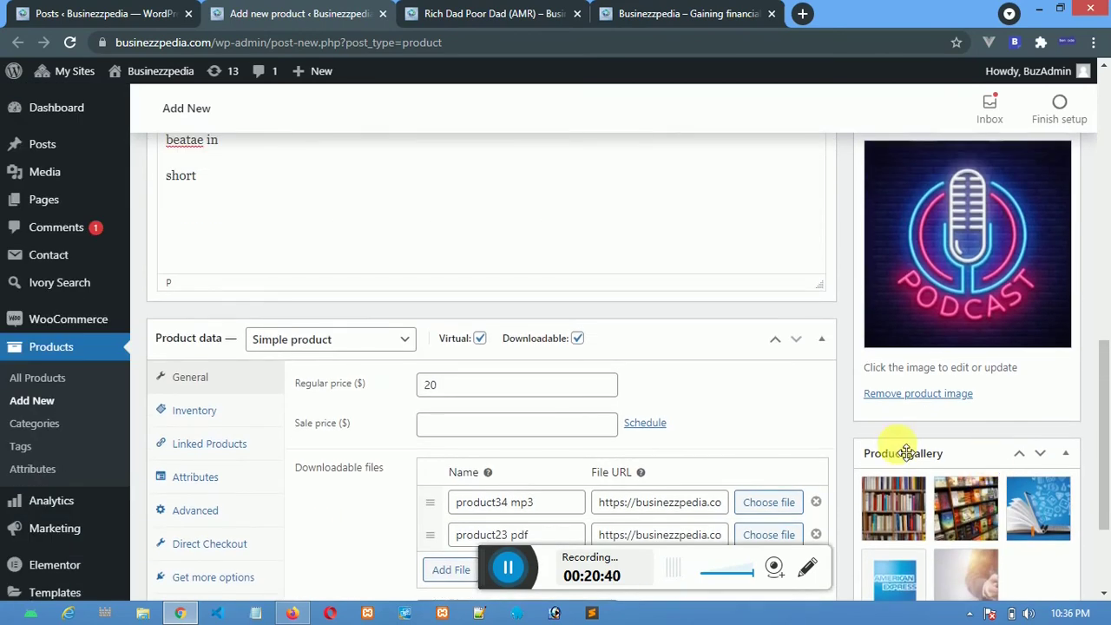
pyautogui.click(455, 427)
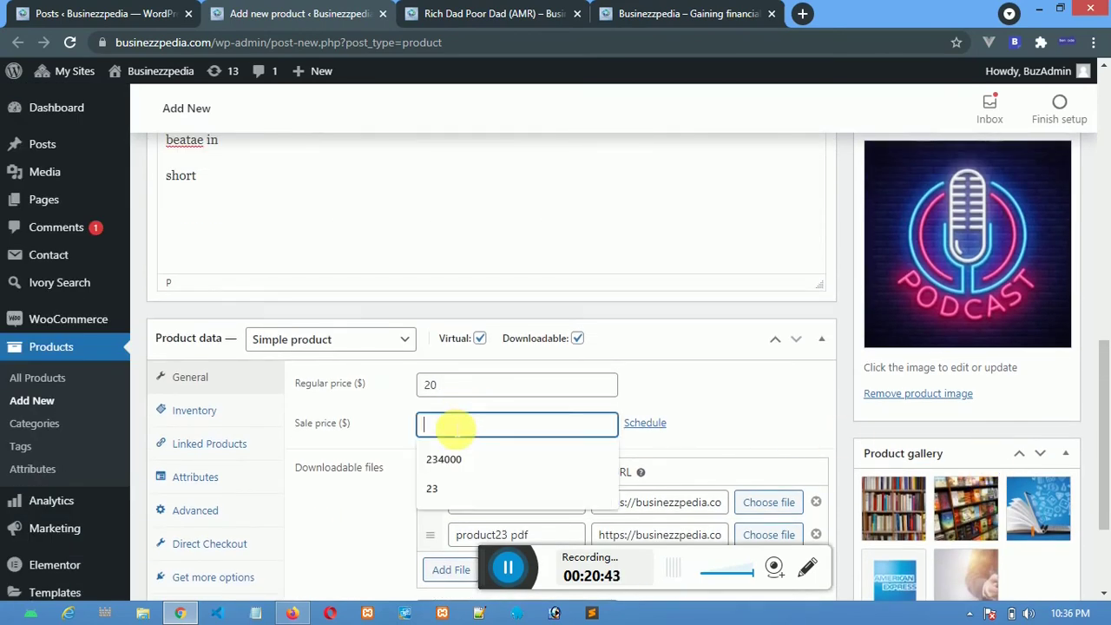
pyautogui.write('3')
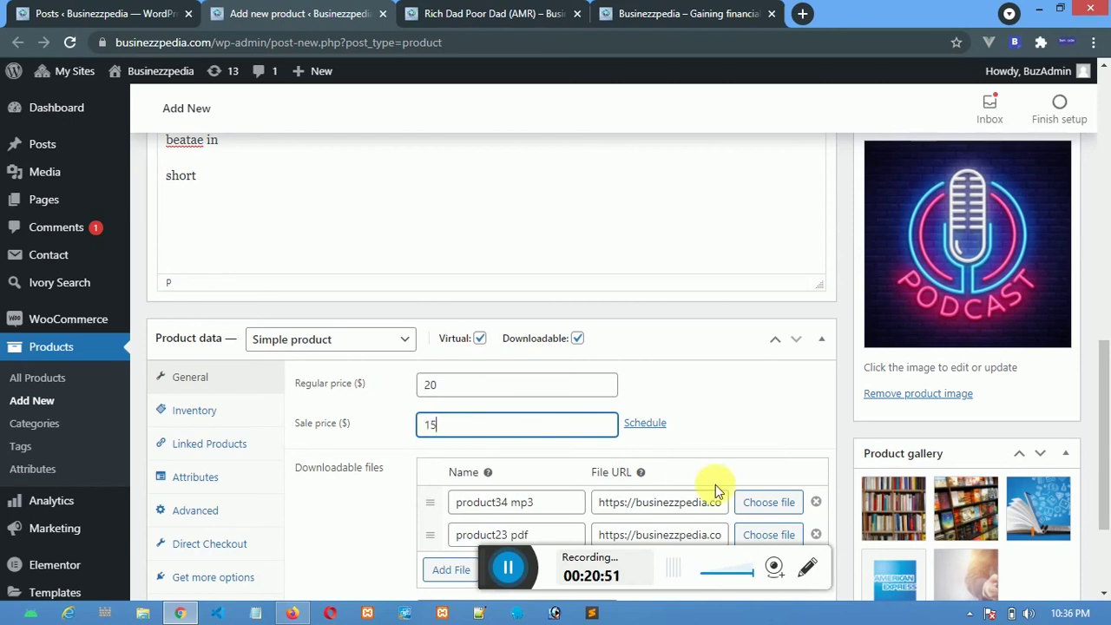
# Publish the testing Product.
pyautogui.scroll(1, 857, 413)
pyautogui.scroll(10, 856, 413)
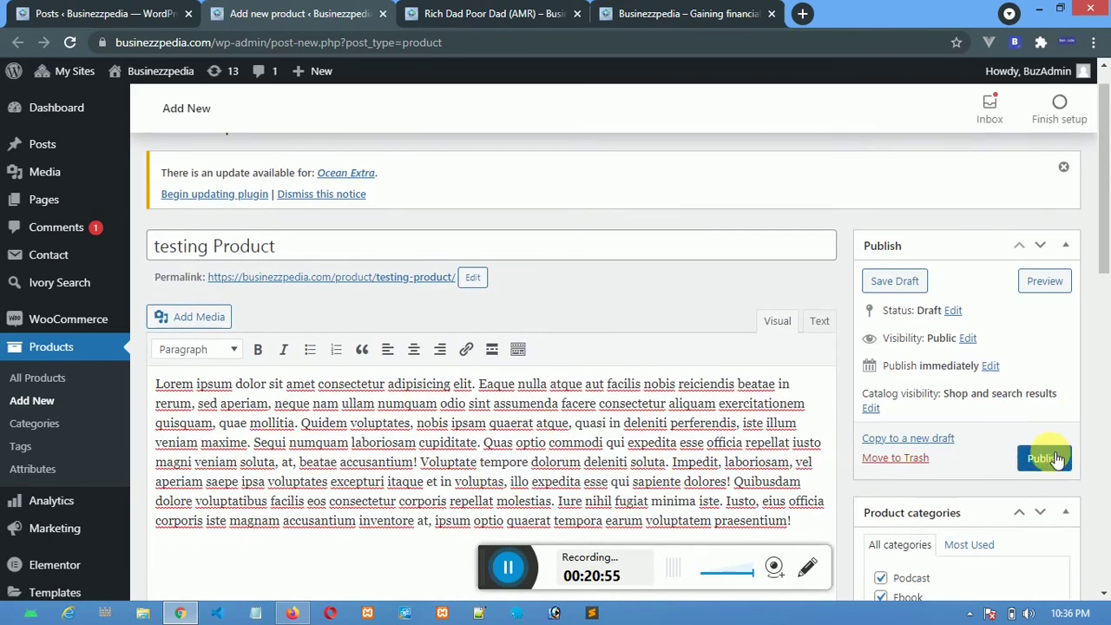
pyautogui.click(1056, 460)
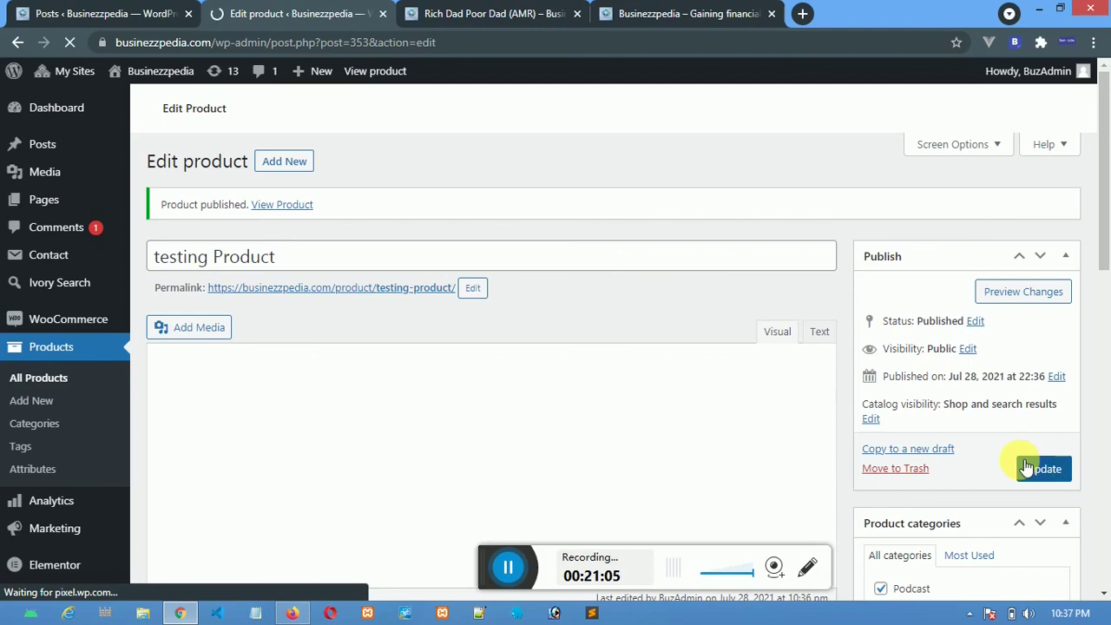
# Examine which products the Featured Product section on the site's home page shows.
pyautogui.click(650, 16)
pyautogui.scroll(-2, 634, 364)
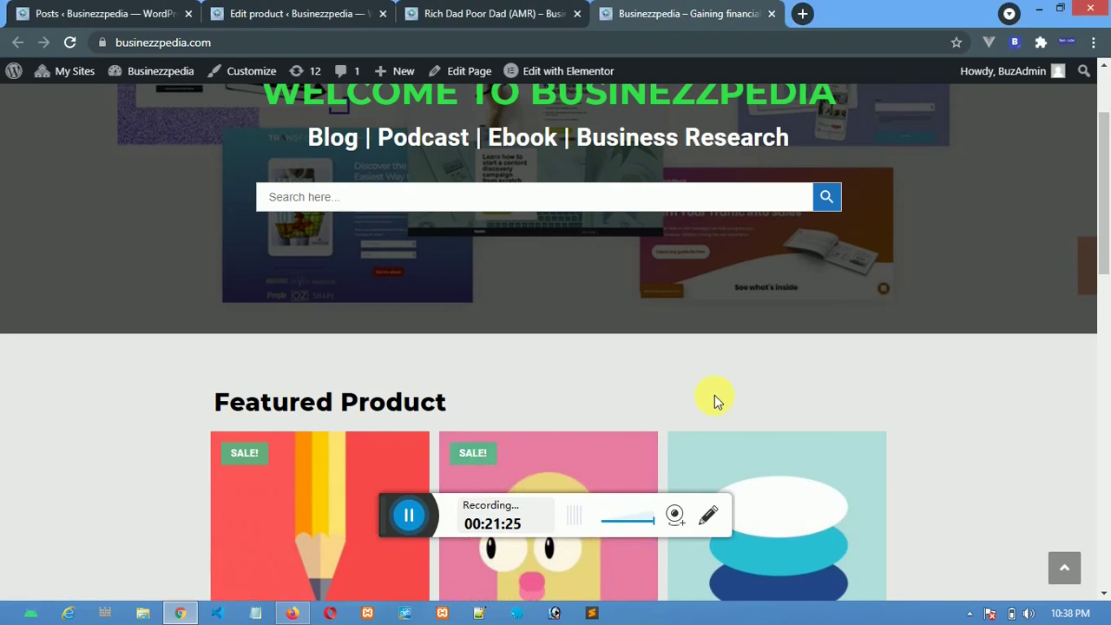
pyautogui.scroll(-5, 713, 395)
pyautogui.scroll(3, 548, 324)
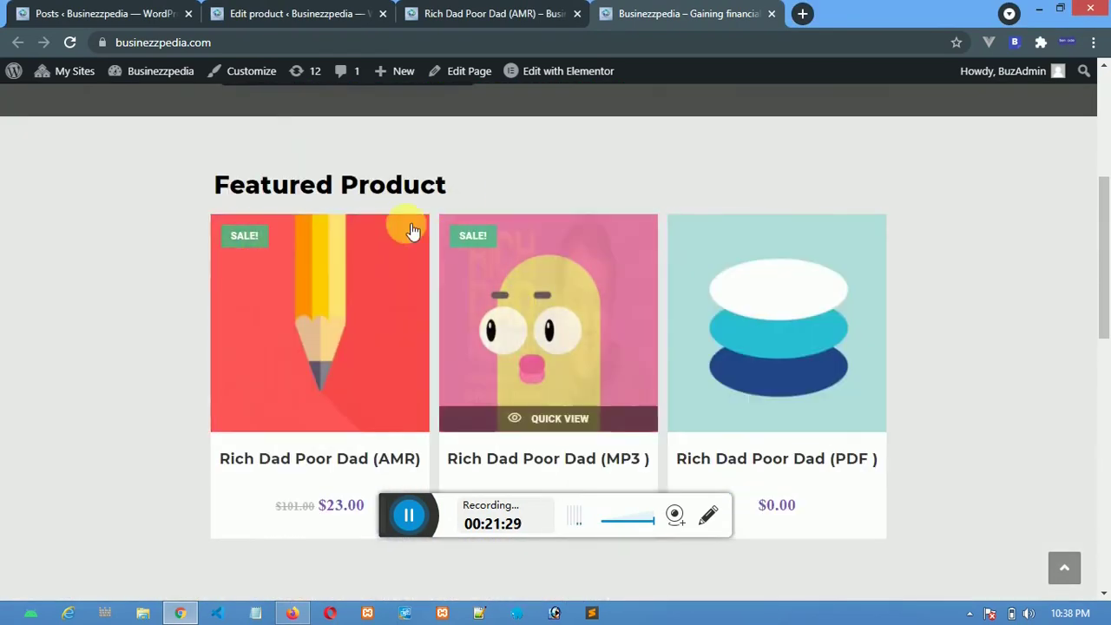
pyautogui.moveTo(461, 185); pyautogui.dragTo(218, 190)
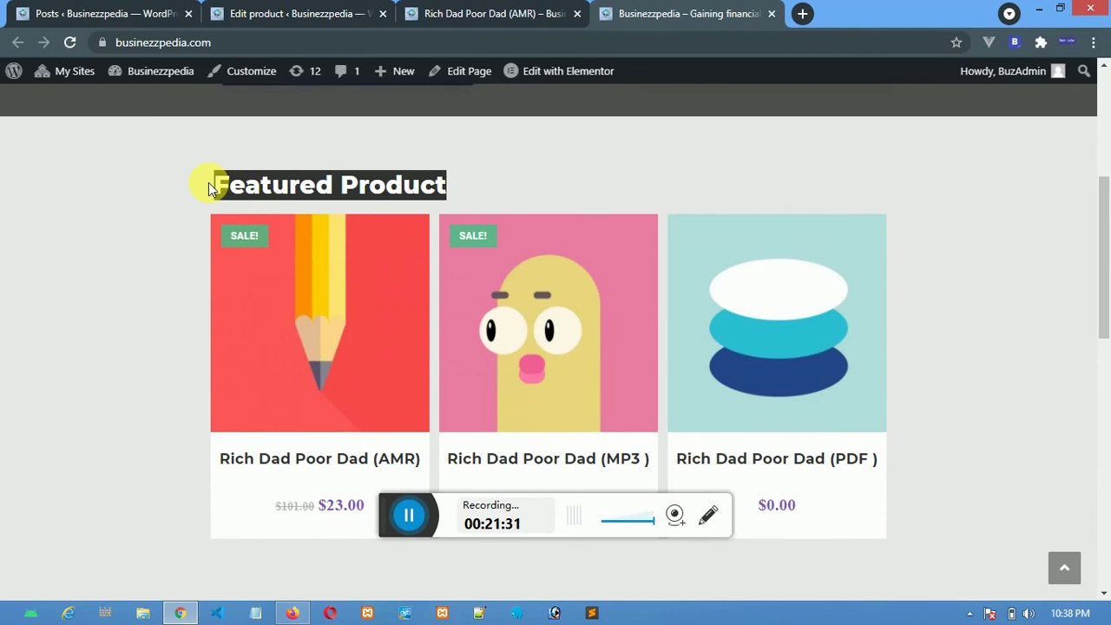
pyautogui.click(576, 191)
pyautogui.scroll(1, 576, 189)
pyautogui.scroll(3, 577, 188)
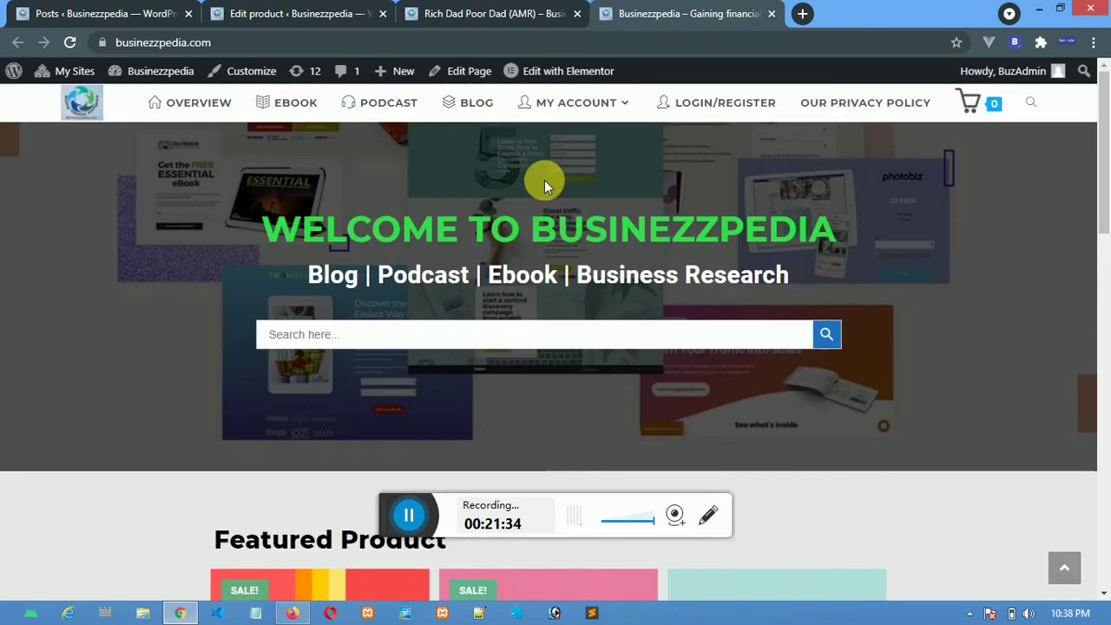
# Check the shop's Podcast and Ebook category pages for the testing Product.
pyautogui.click(390, 110)
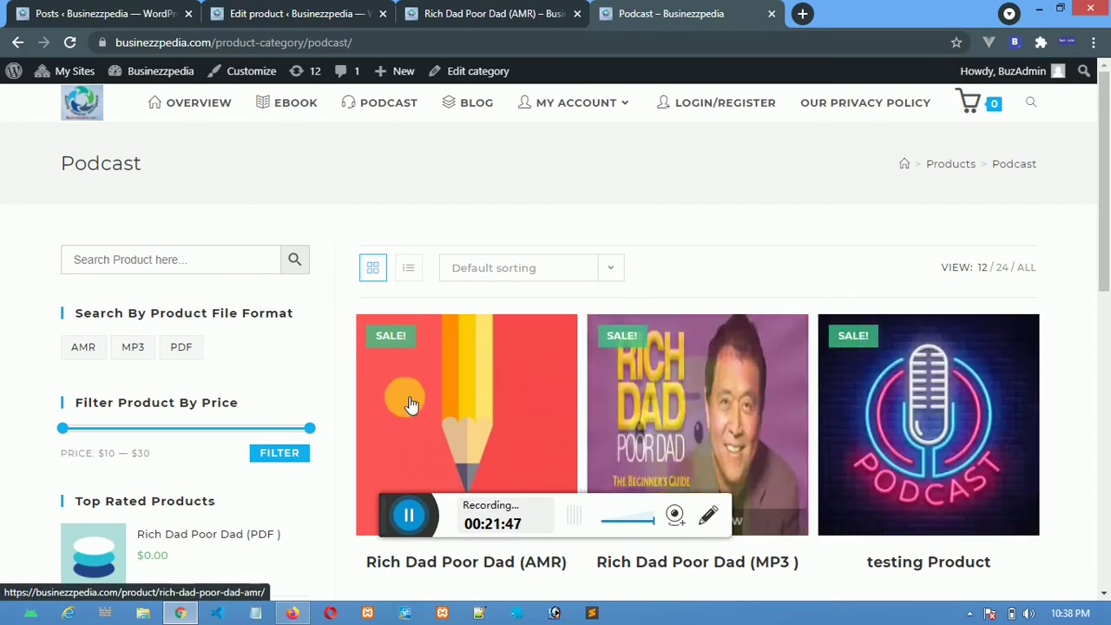
pyautogui.scroll(-10, 355, 380)
pyautogui.scroll(1, 138, 234)
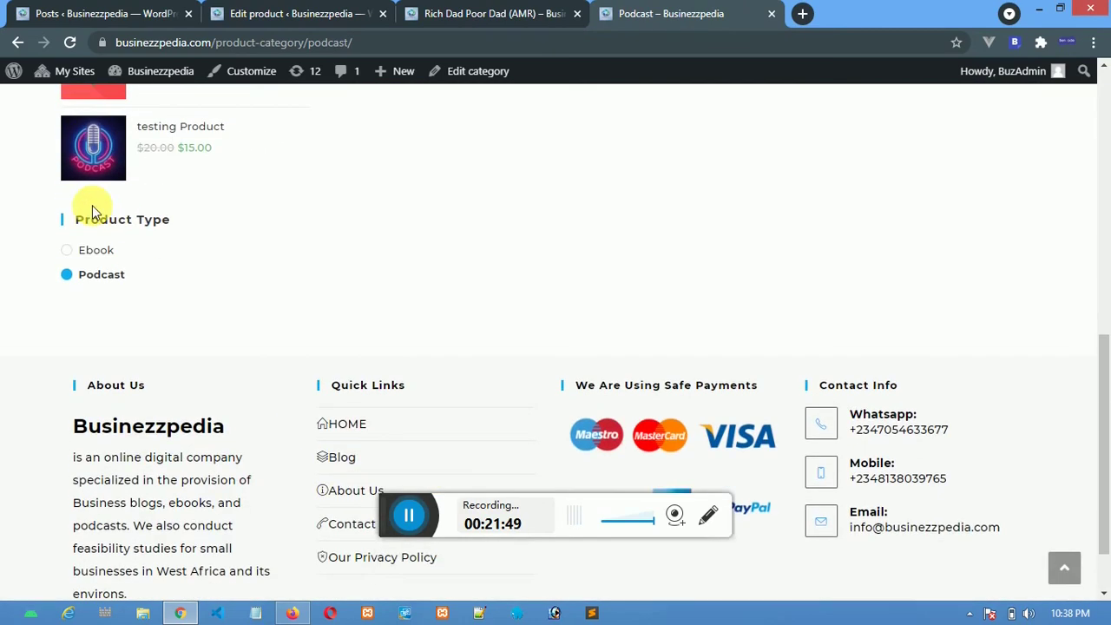
pyautogui.click(96, 252)
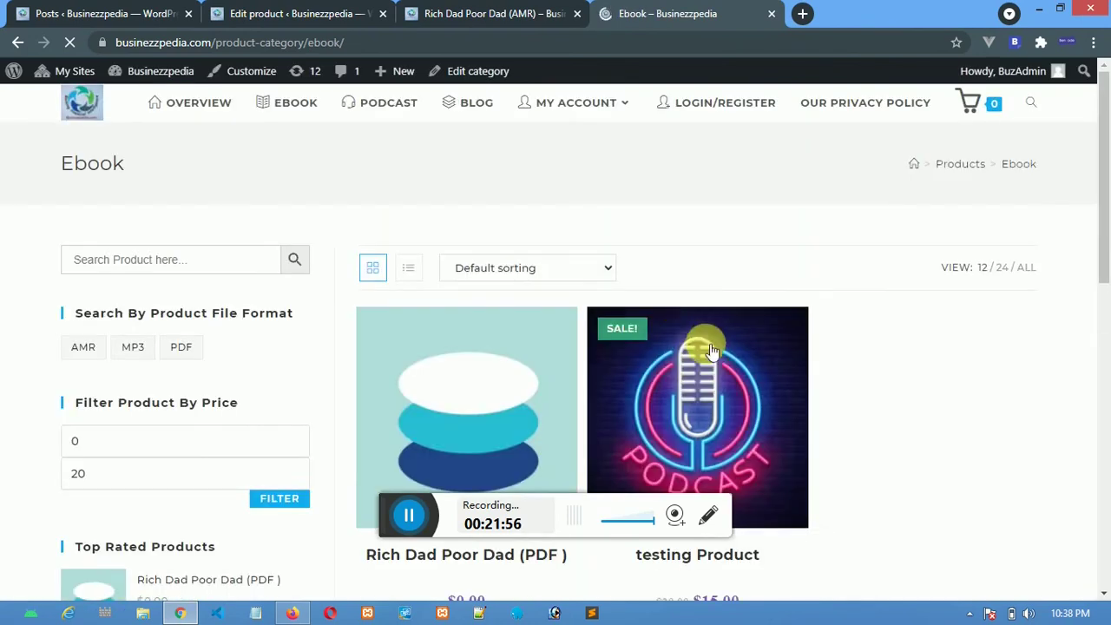
pyautogui.scroll(-1, 702, 348)
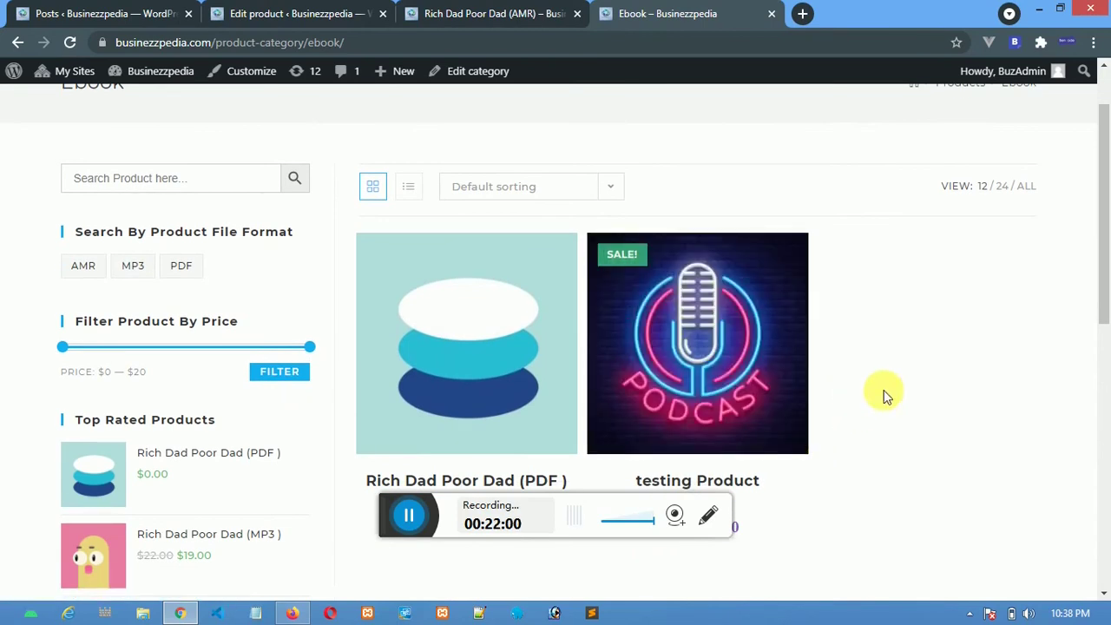
pyautogui.scroll(1, 660, 296)
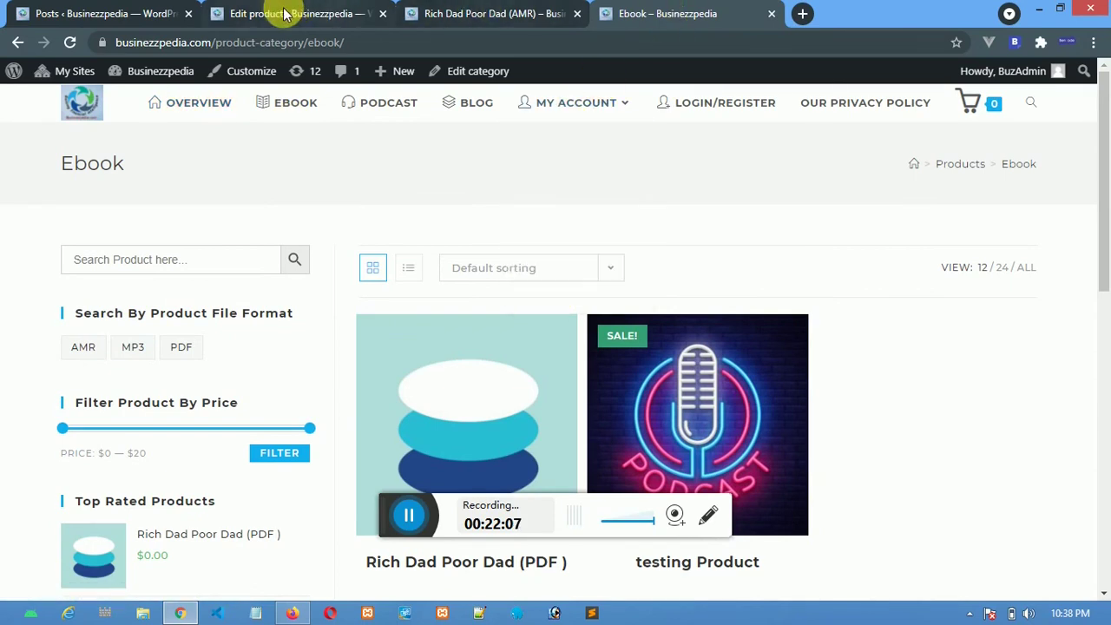
# Mark the testing Product as featured in the admin list of all products.
pyautogui.click(311, 16)
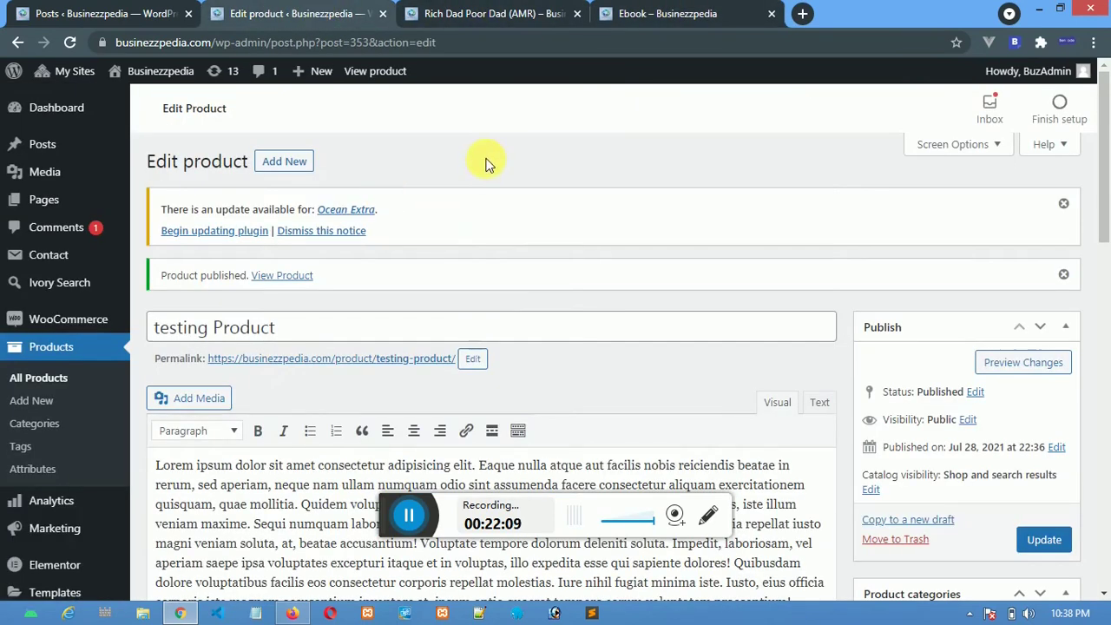
pyautogui.click(38, 375)
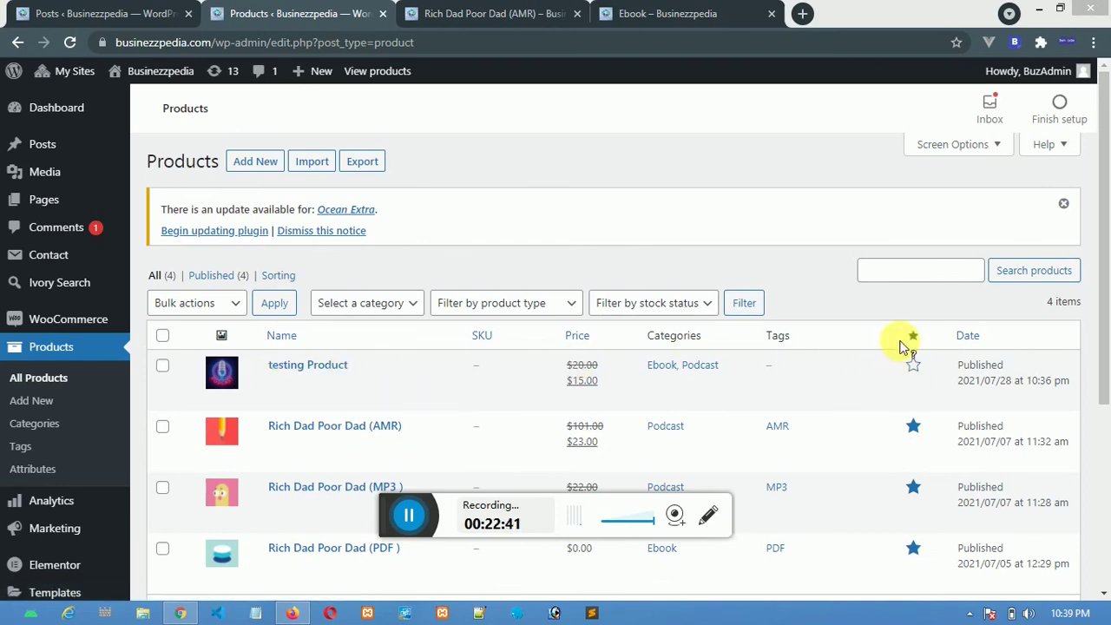
pyautogui.click(917, 371)
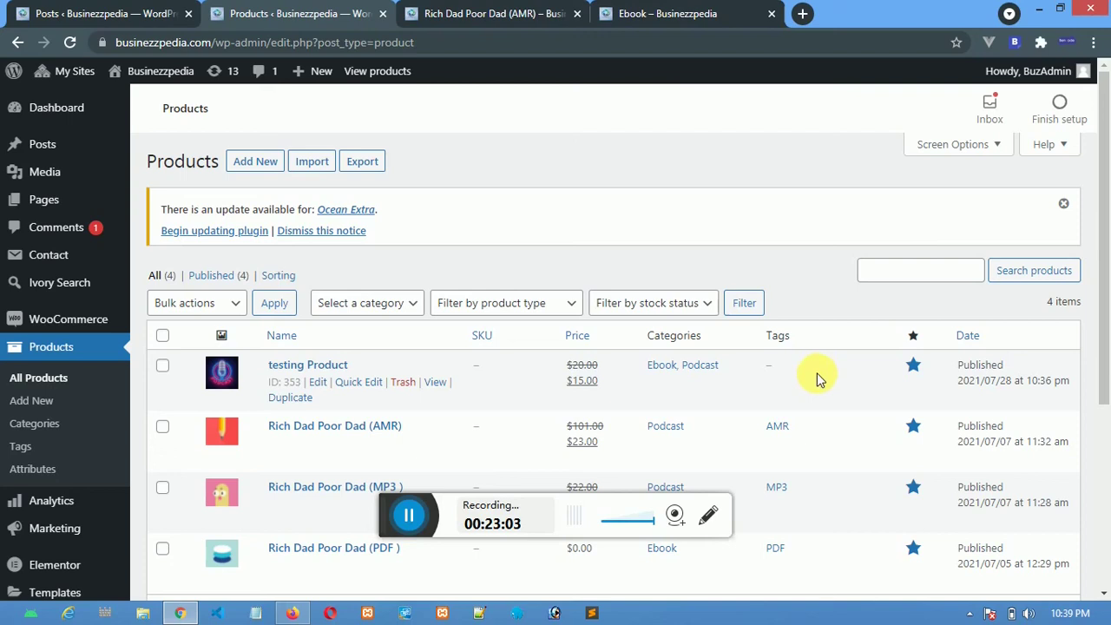
# Reload the site's home page and check its Featured Product section for the testing Product.
pyautogui.click(632, 15)
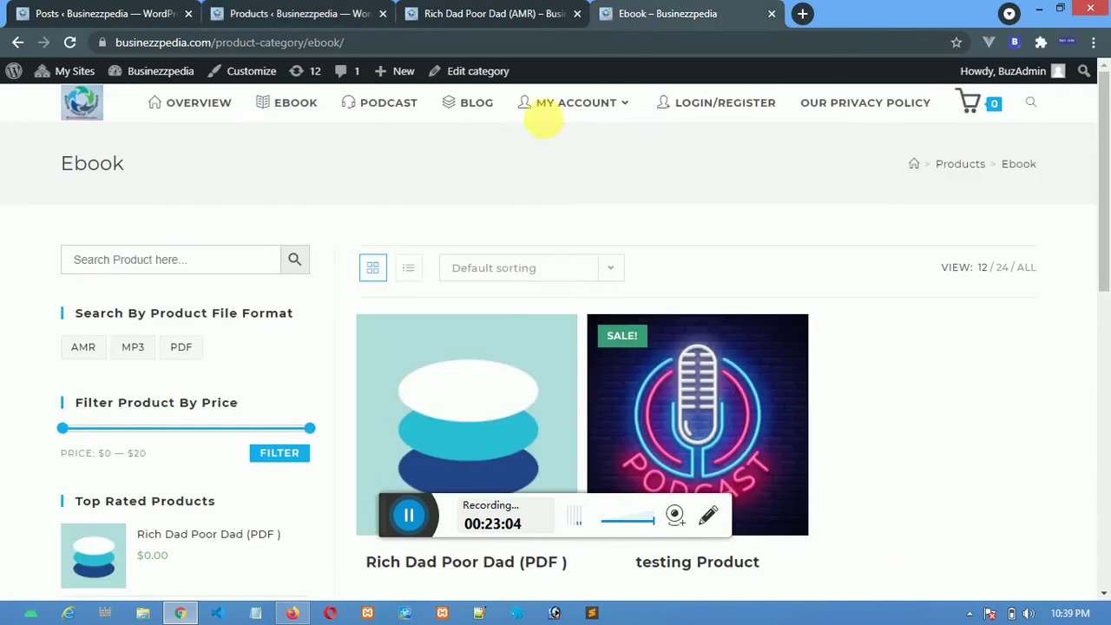
pyautogui.click(195, 108)
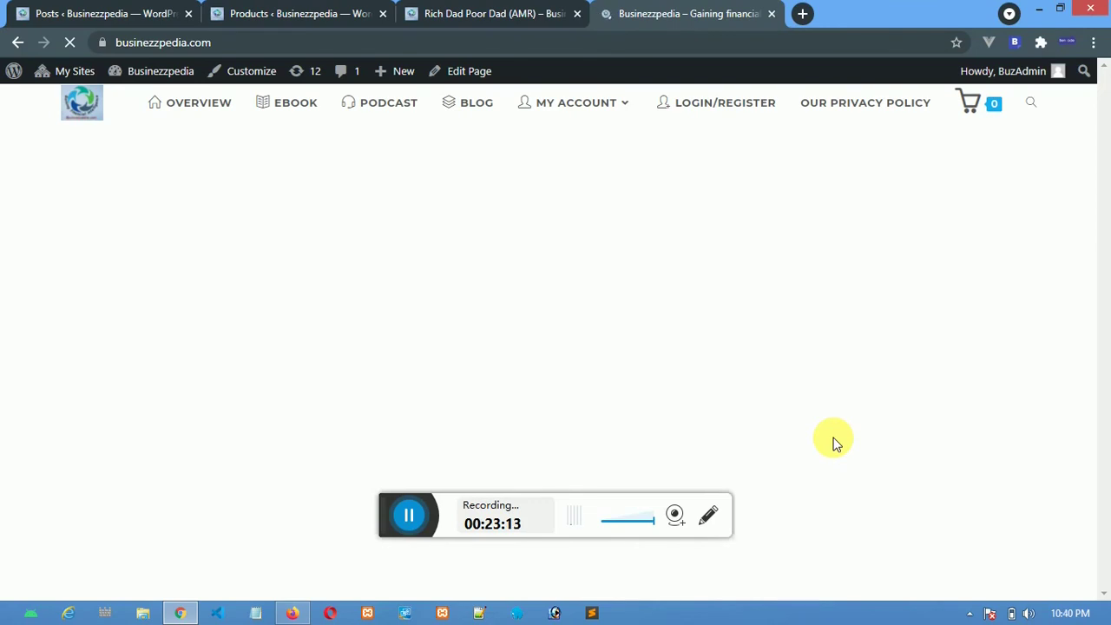
pyautogui.scroll(-3, 833, 439)
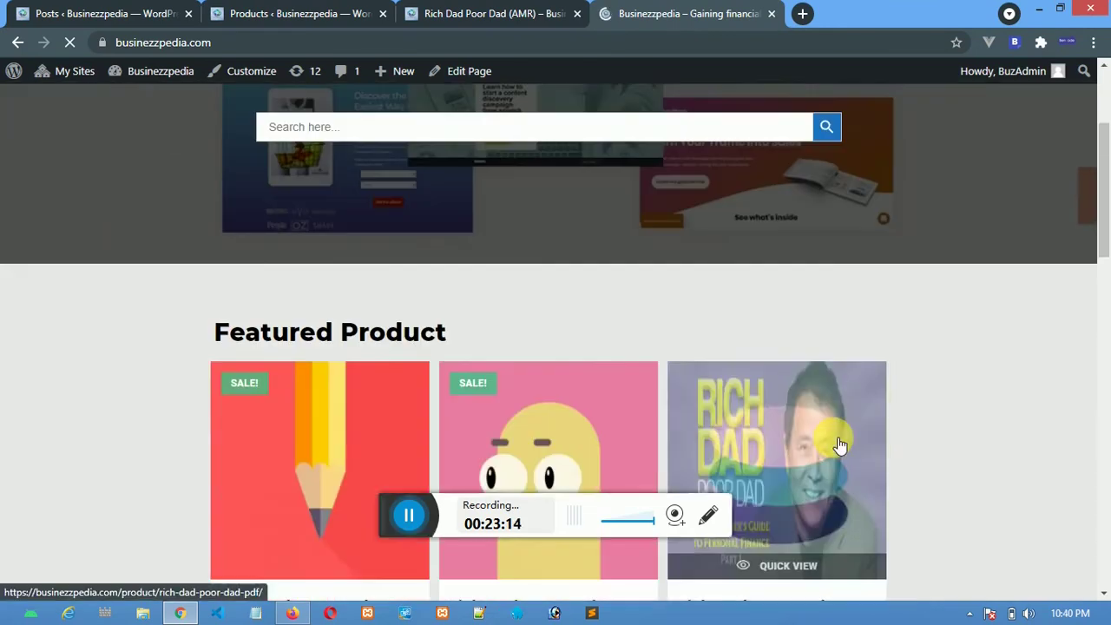
pyautogui.scroll(-4, 833, 441)
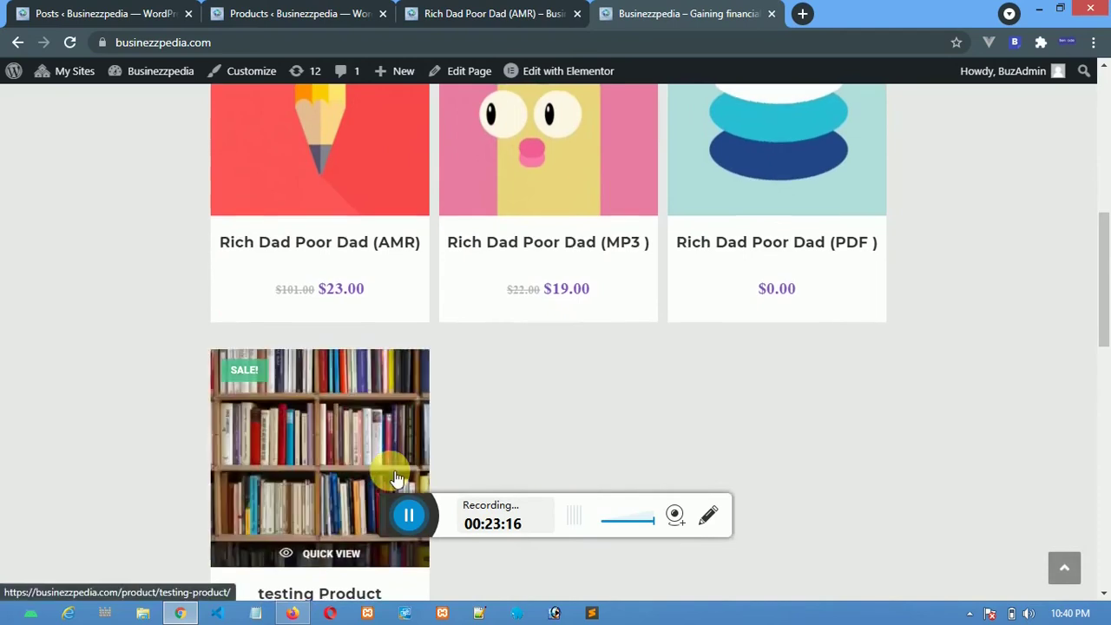
# Open the testing Product's page from the home page's Featured Product section and examine its title, regular and sale prices, and short description.
pyautogui.scroll(-3, 395, 478)
pyautogui.click(285, 169)
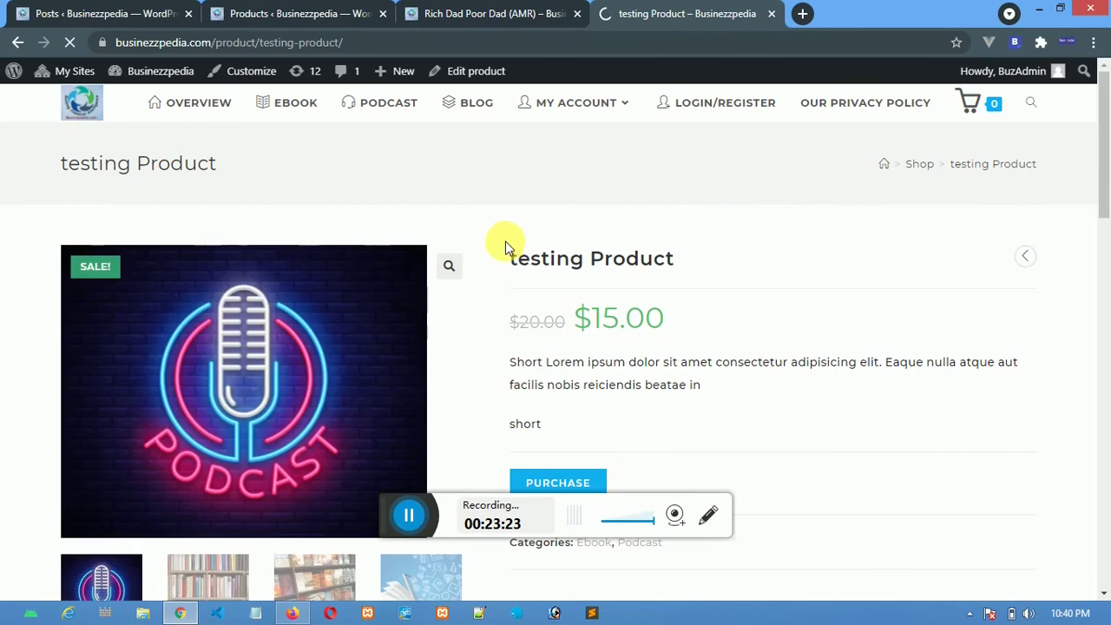
pyautogui.moveTo(508, 256); pyautogui.dragTo(712, 266)
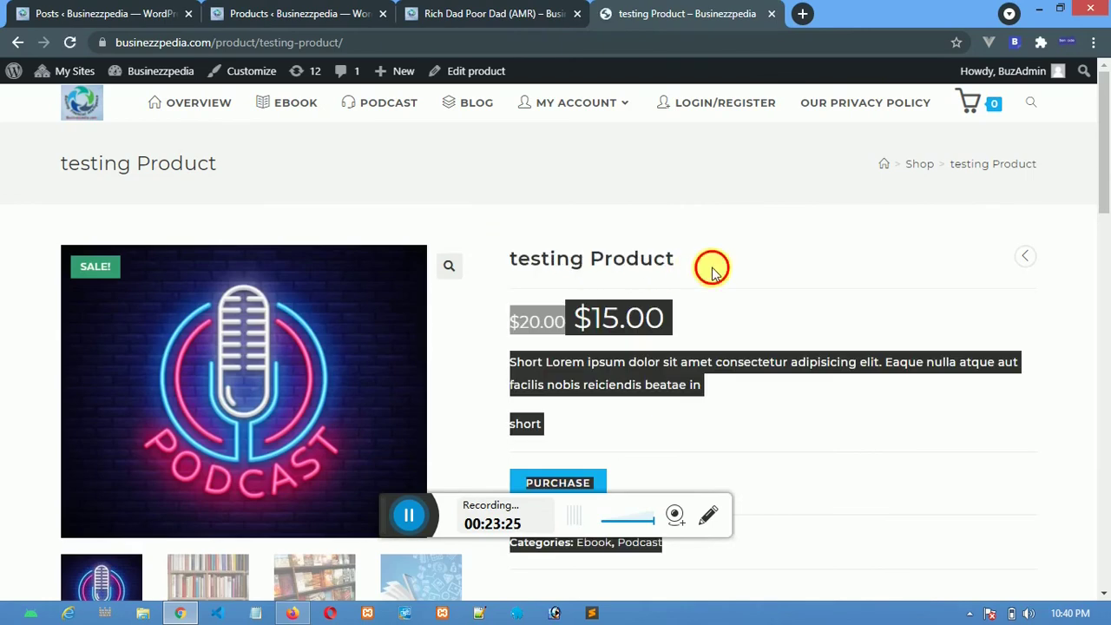
pyautogui.click(645, 318)
pyautogui.moveTo(580, 323); pyautogui.dragTo(670, 320)
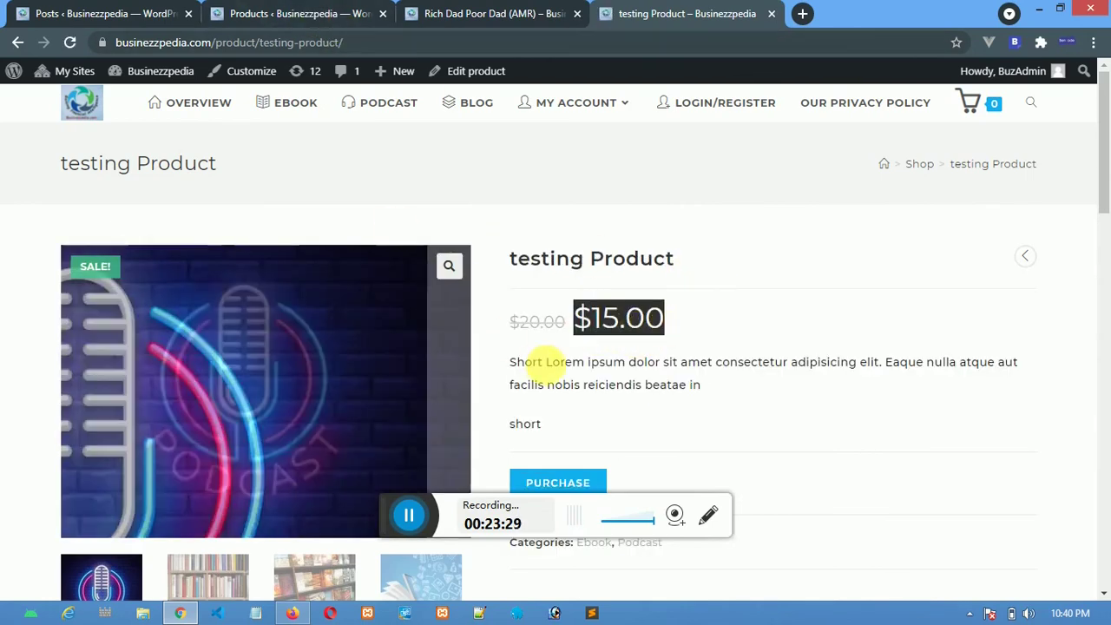
pyautogui.click(556, 323)
pyautogui.moveTo(566, 325); pyautogui.dragTo(506, 320)
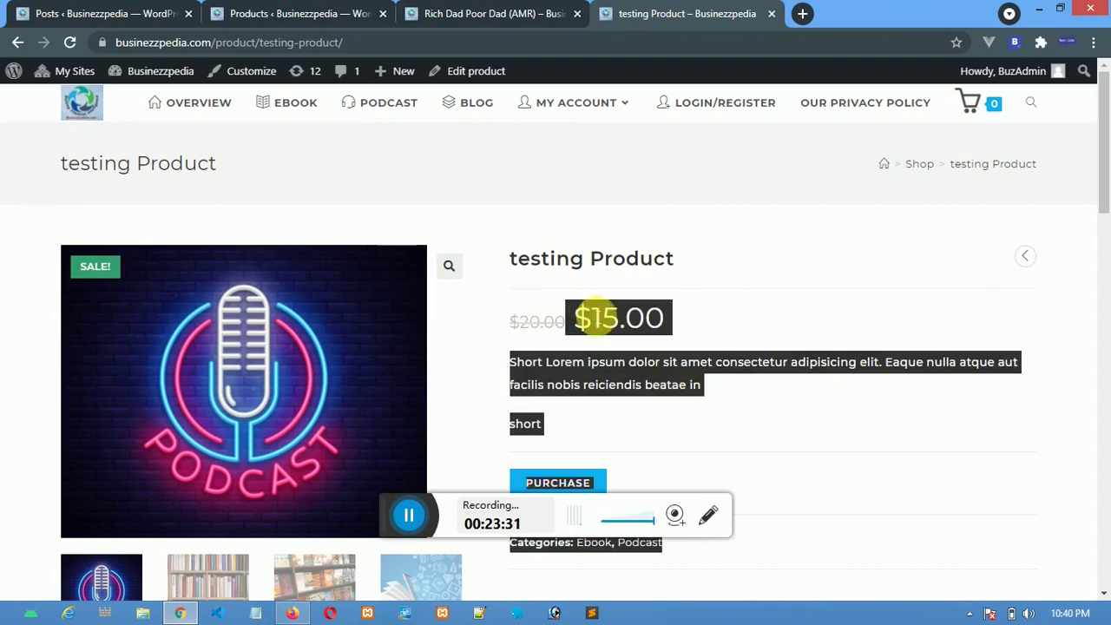
pyautogui.click(596, 318)
pyautogui.moveTo(584, 318); pyautogui.dragTo(712, 333)
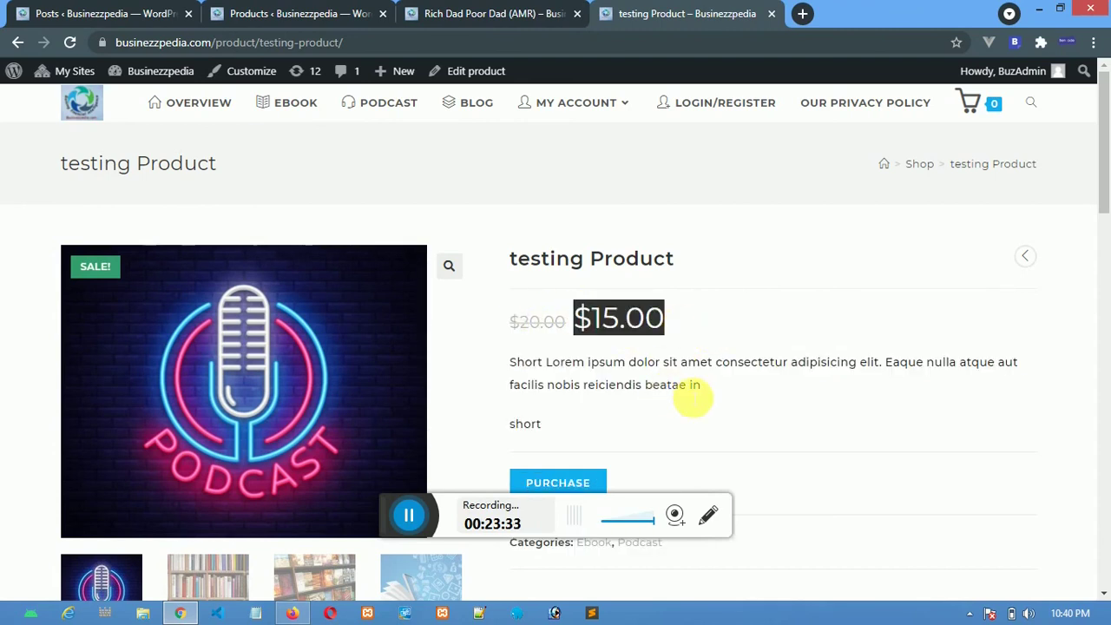
pyautogui.moveTo(699, 388); pyautogui.dragTo(504, 369)
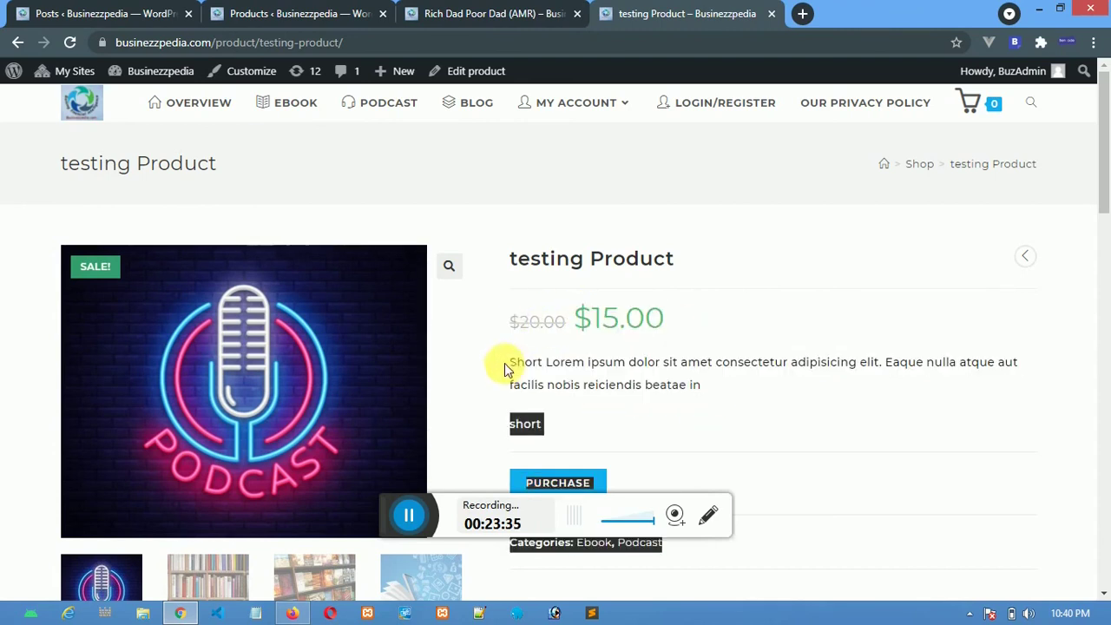
pyautogui.click(557, 400)
# Preview the second and third gallery images of the testing Product and view the third one enlarged.
pyautogui.scroll(-4, 573, 391)
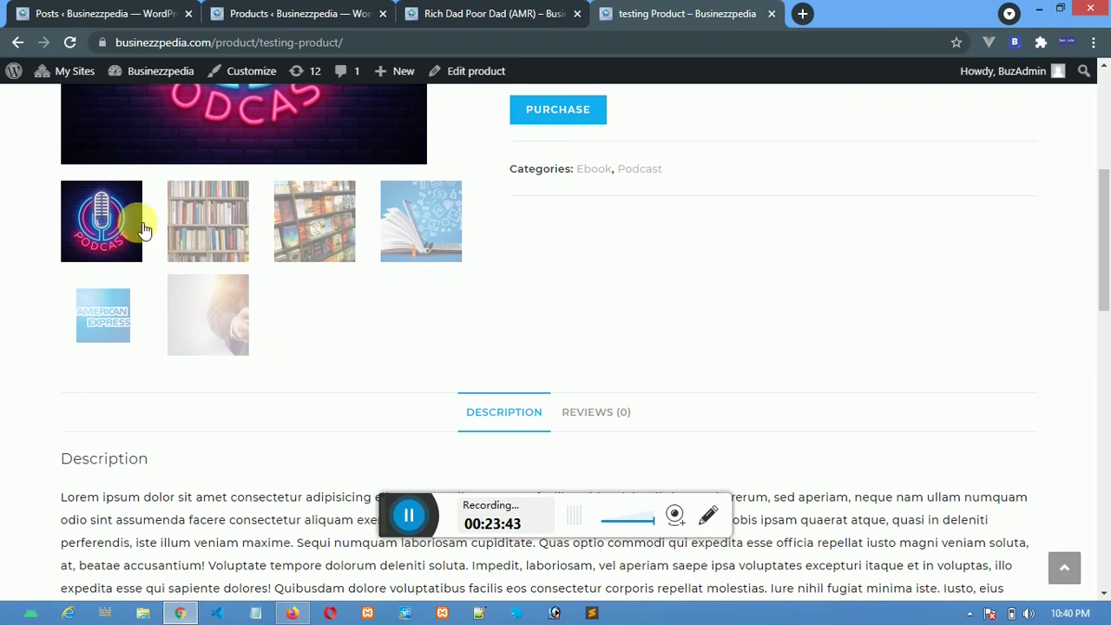
pyautogui.scroll(1, 157, 262)
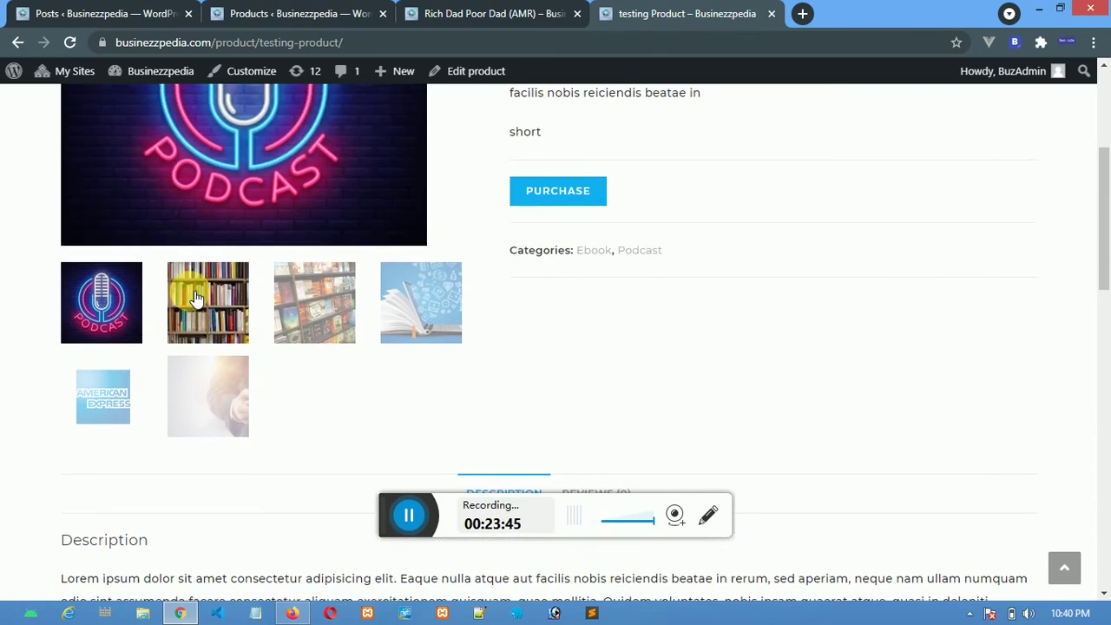
pyautogui.click(197, 298)
pyautogui.scroll(-1, 186, 292)
pyautogui.scroll(4, 211, 286)
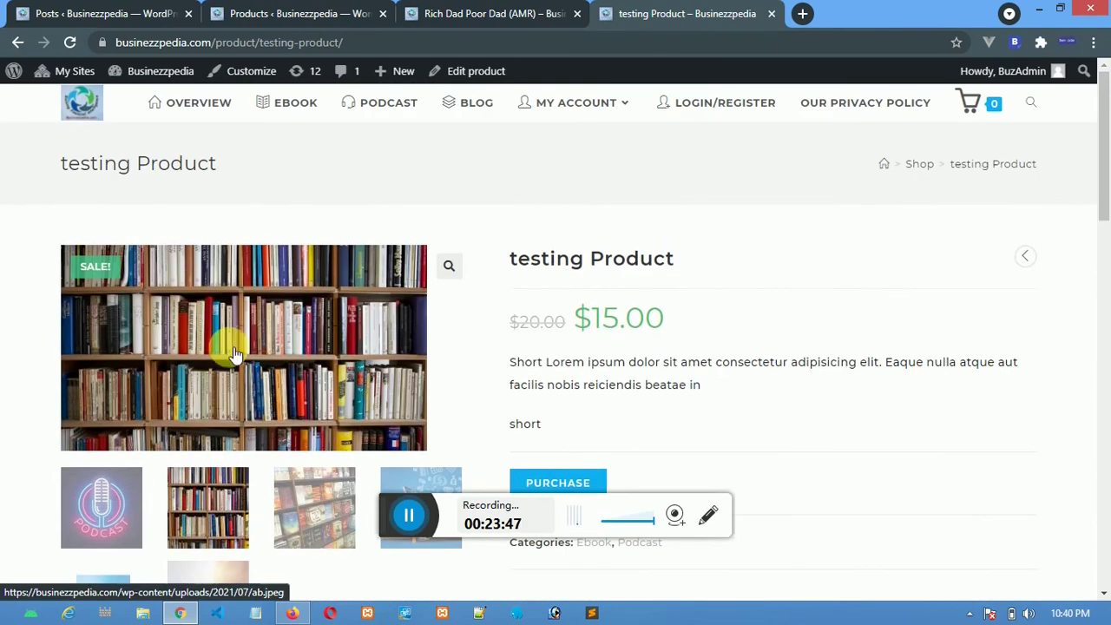
pyautogui.click(304, 507)
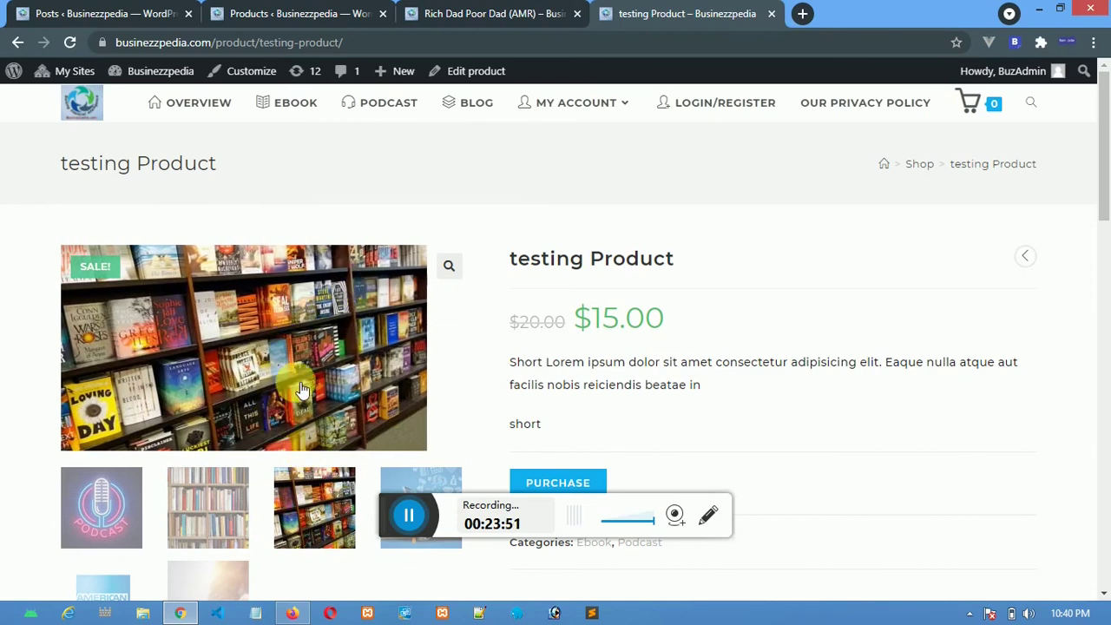
pyautogui.click(449, 266)
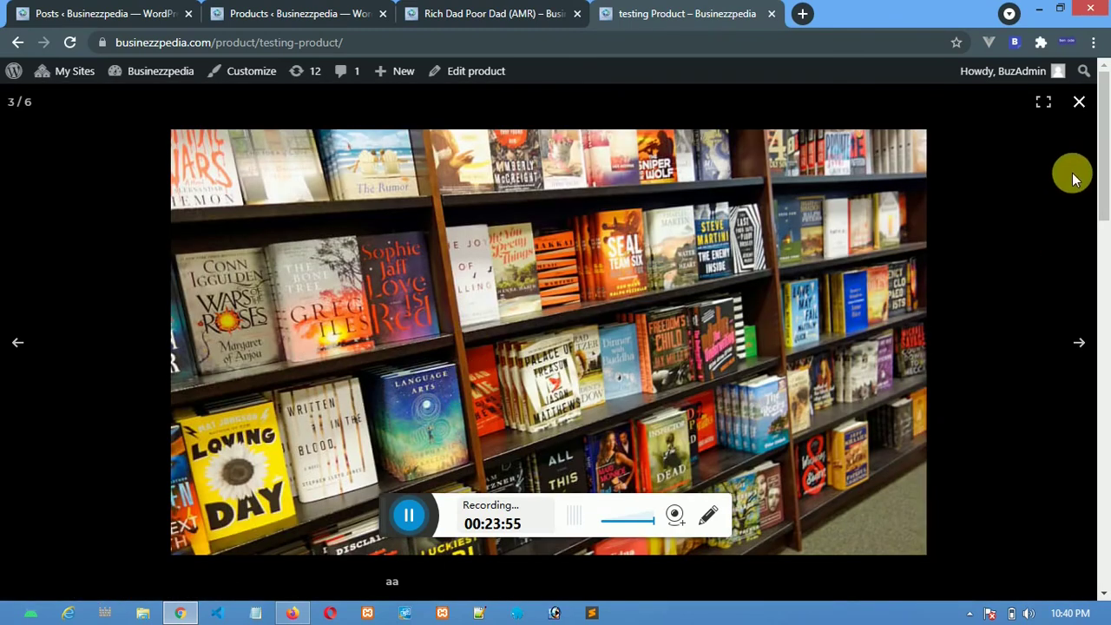
pyautogui.click(1080, 102)
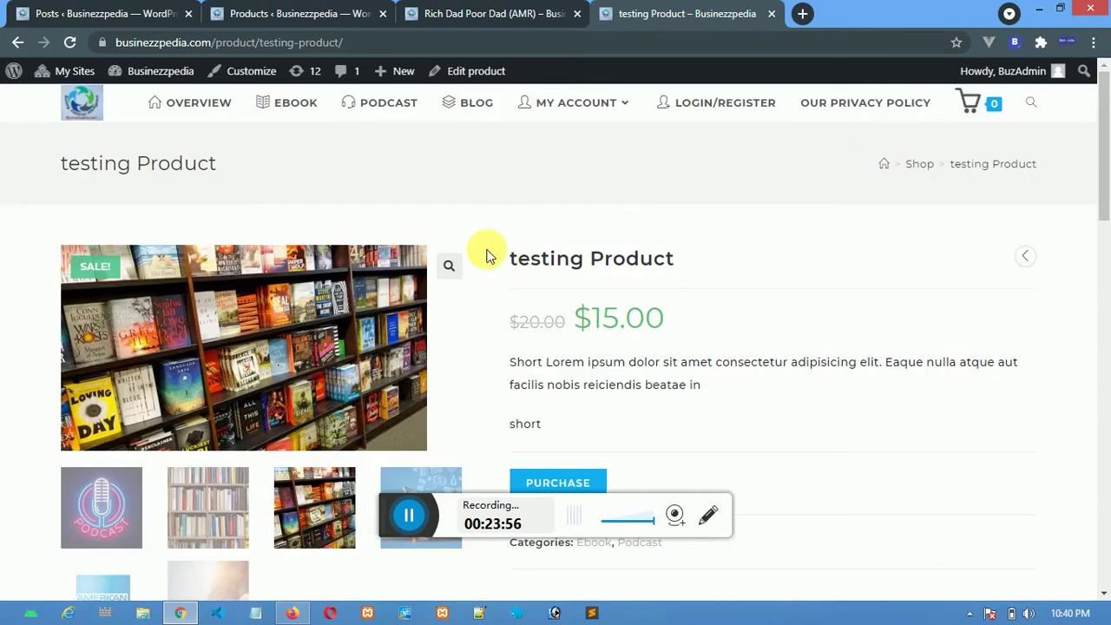
# Enlarge the gallery image of the open book and laptop, and browse through the testing Product's other images in the enlarged view.
pyautogui.scroll(-2, 464, 315)
pyautogui.click(411, 335)
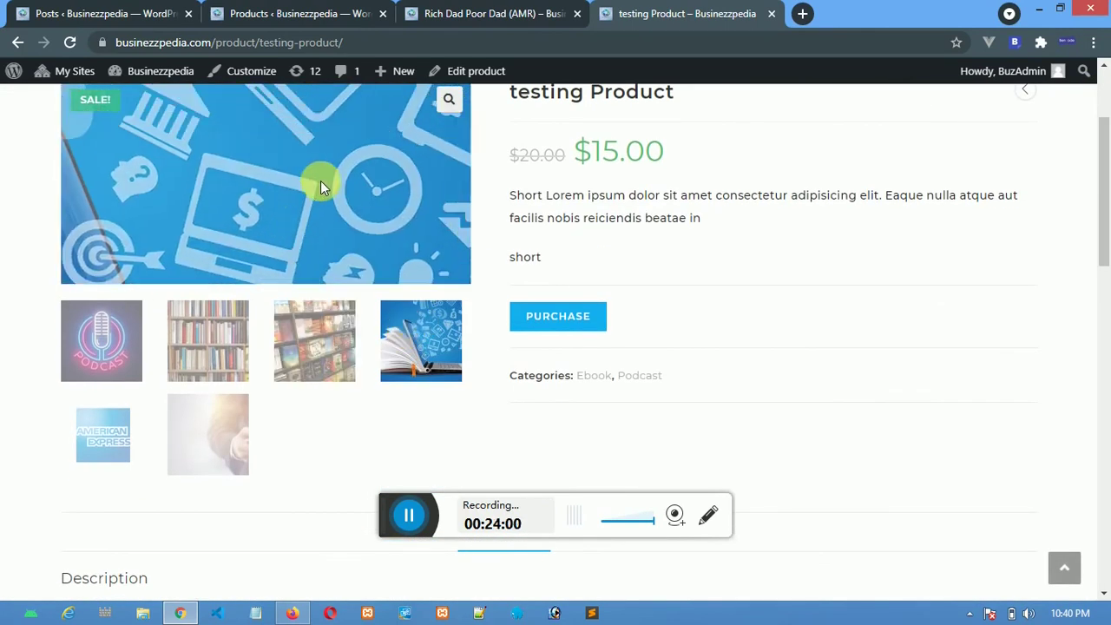
pyautogui.scroll(2, 320, 188)
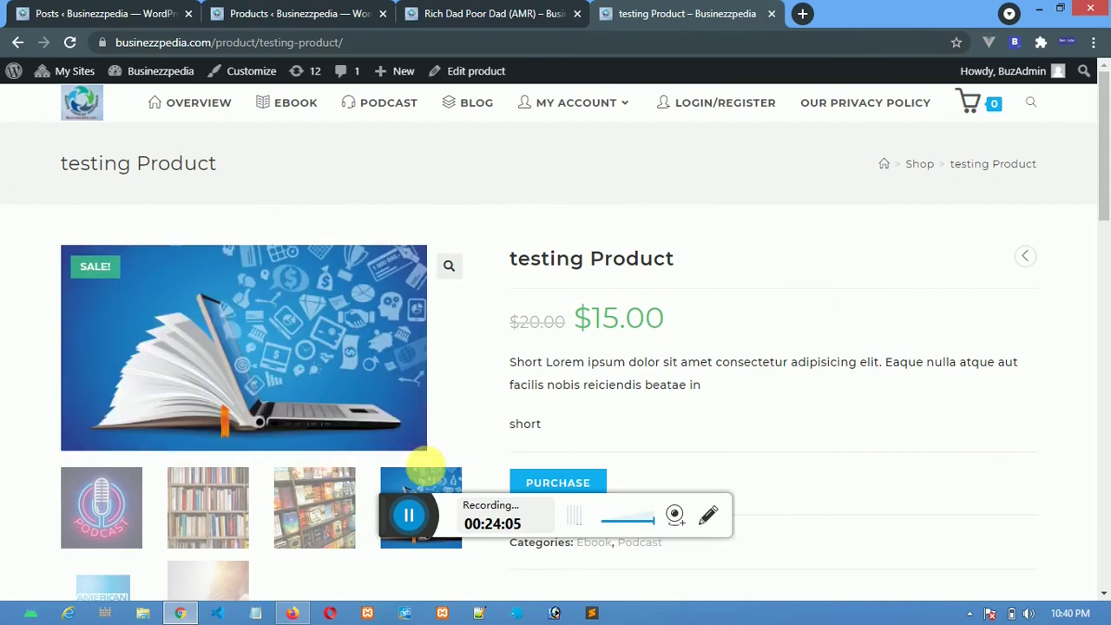
pyautogui.scroll(-2, 429, 462)
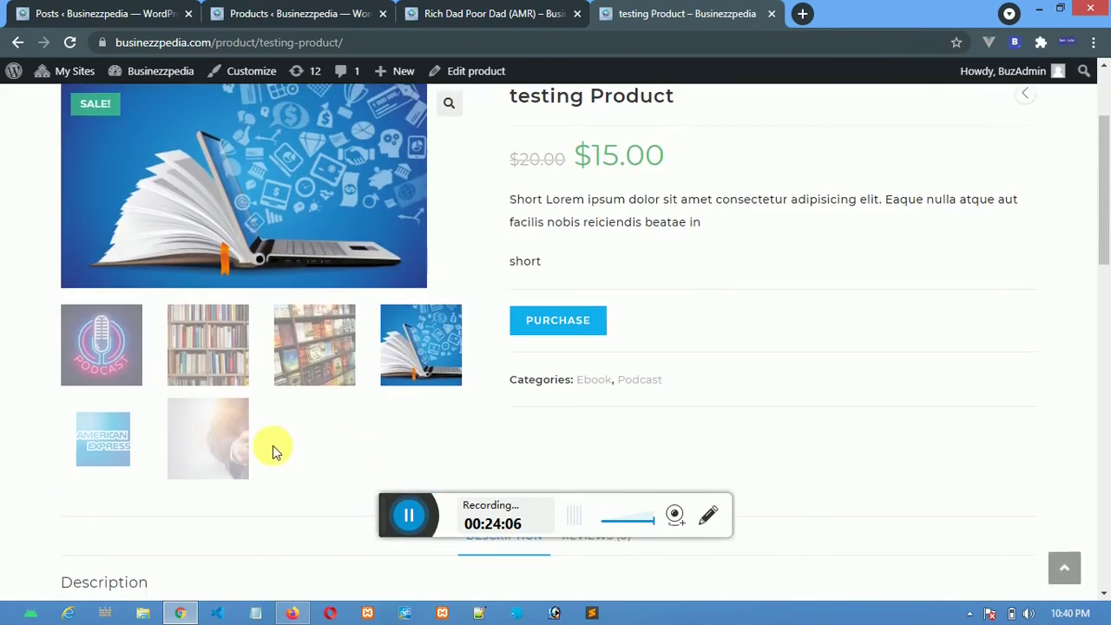
pyautogui.scroll(2, 453, 276)
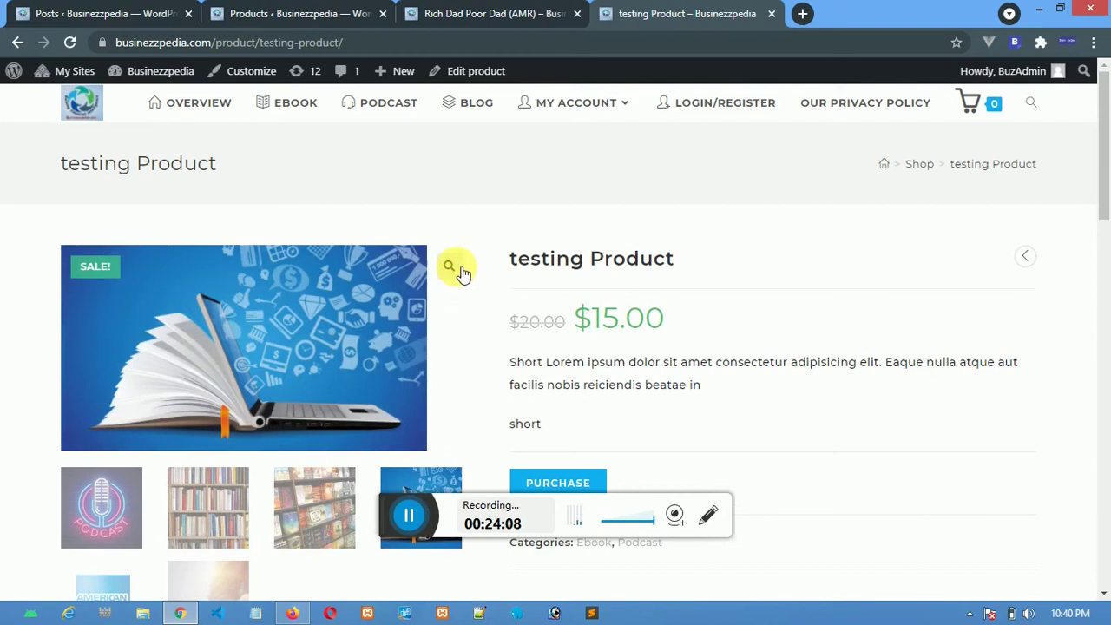
pyautogui.click(449, 267)
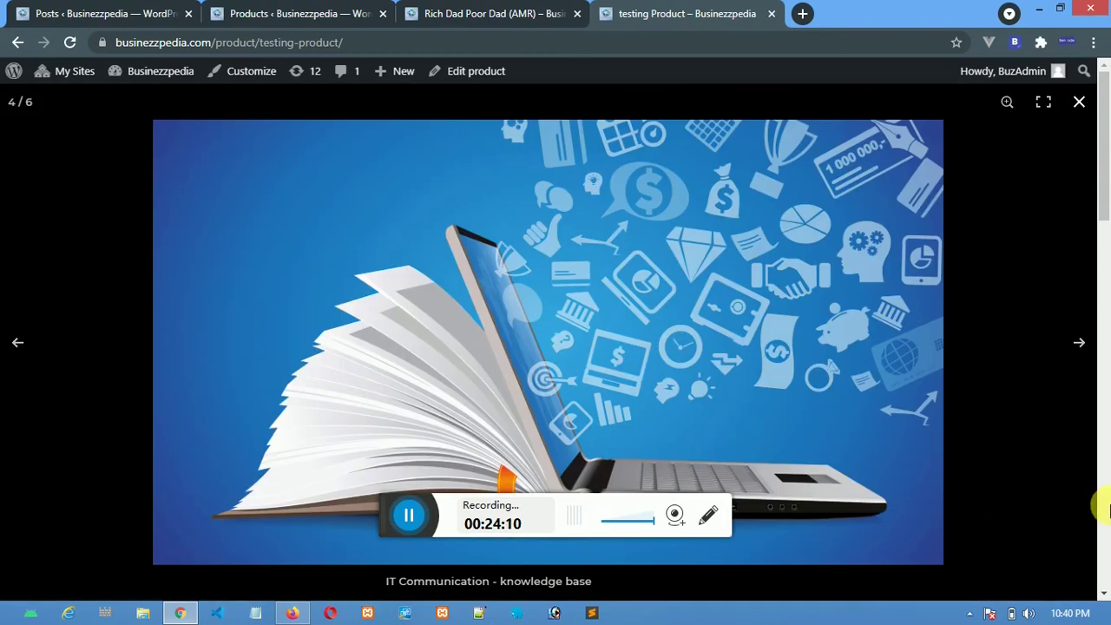
pyautogui.click(1090, 348)
pyautogui.click(1090, 348)
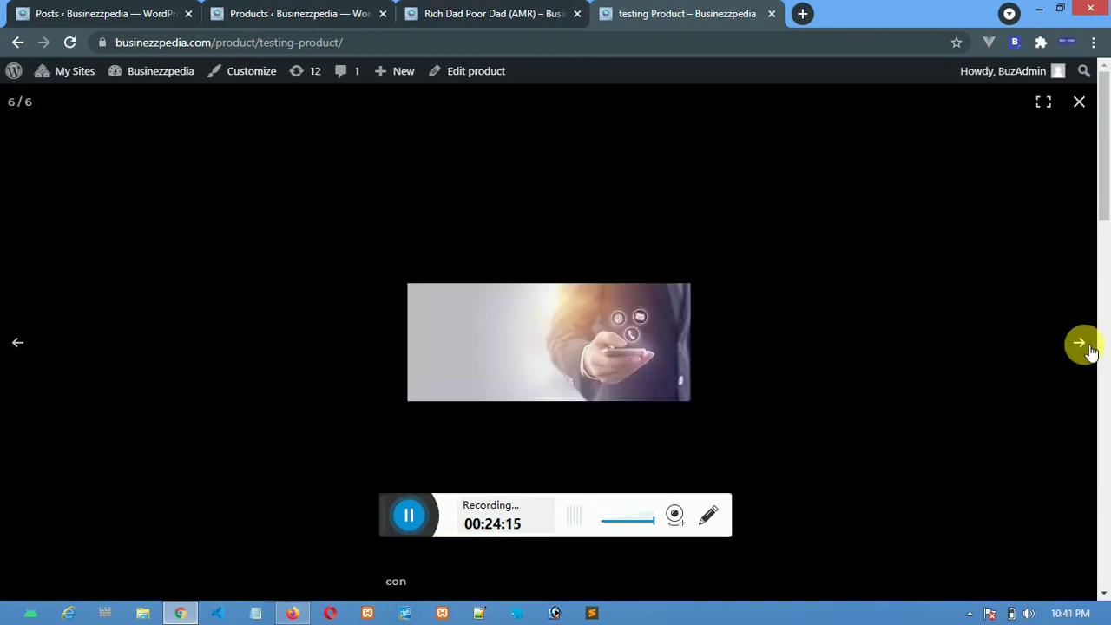
pyautogui.click(1089, 348)
pyautogui.click(1090, 348)
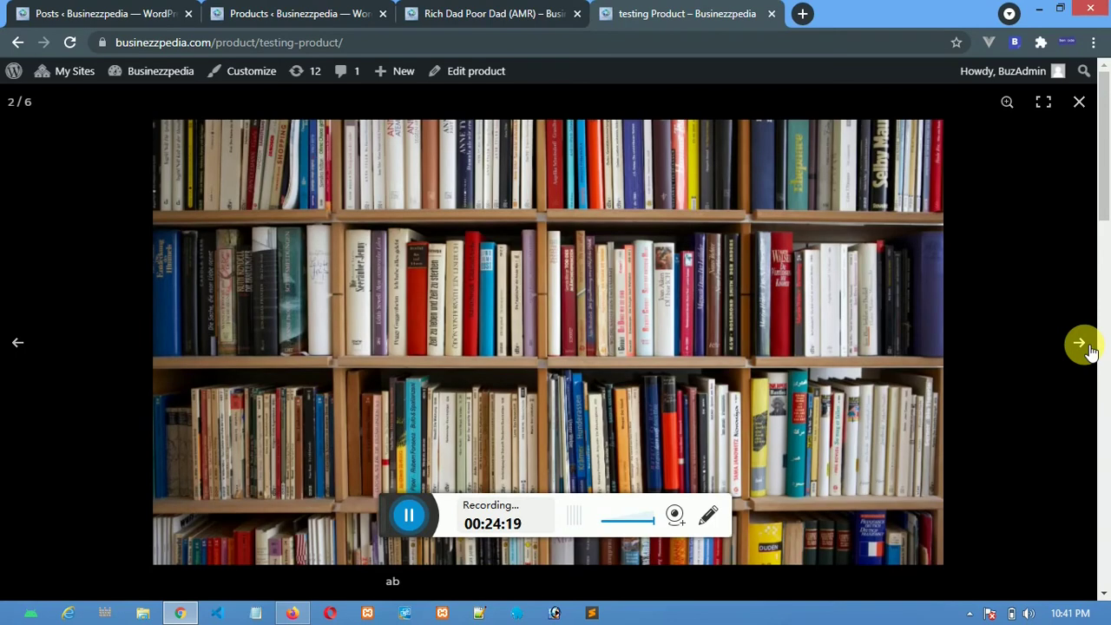
pyautogui.click(1090, 348)
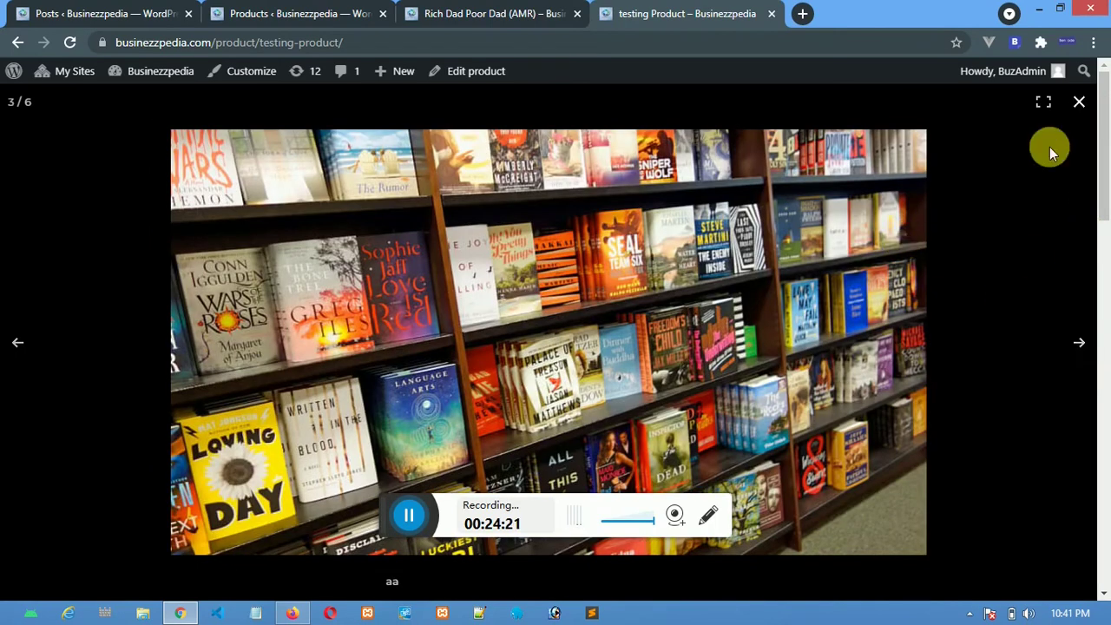
pyautogui.click(1080, 103)
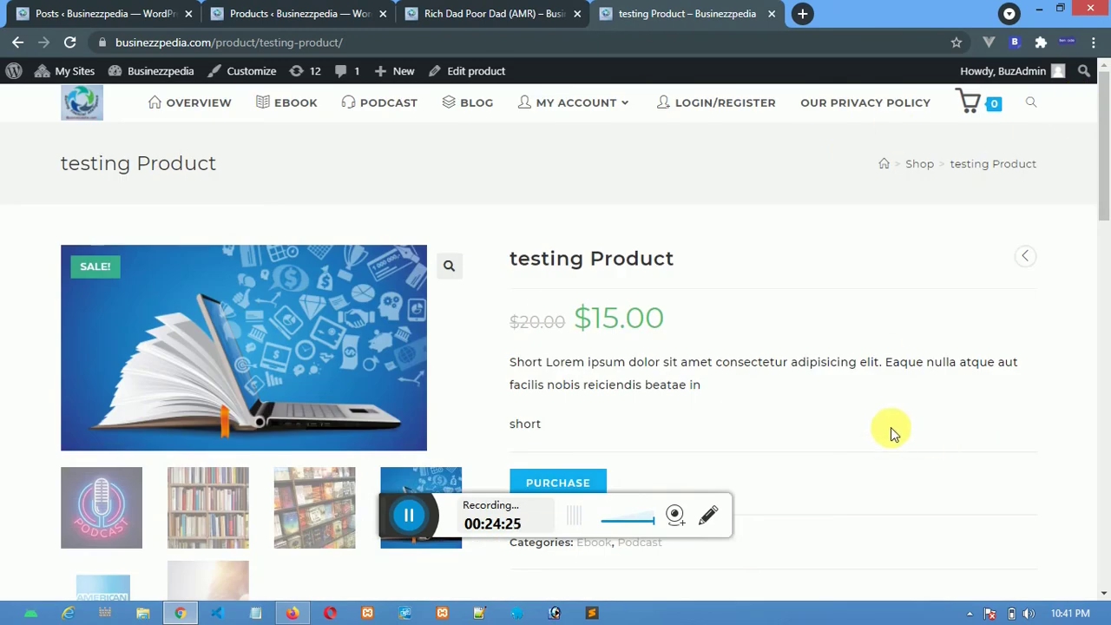
# Review the testing Product's full description, social sharing links and related products.
pyautogui.scroll(-5, 892, 425)
pyautogui.scroll(-2, 899, 427)
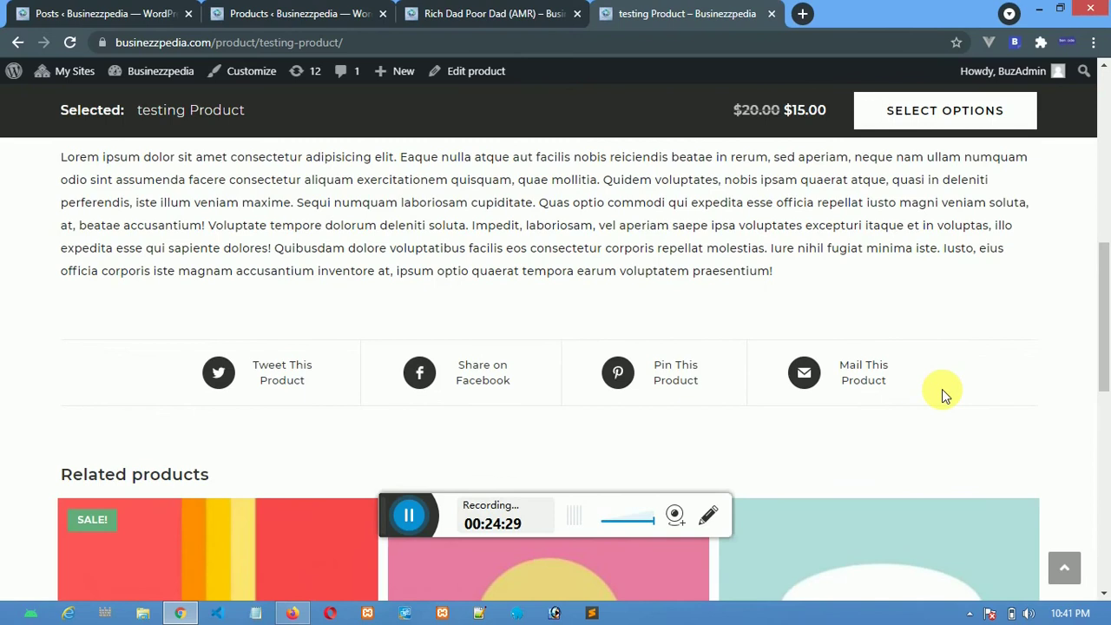
pyautogui.scroll(-3, 945, 395)
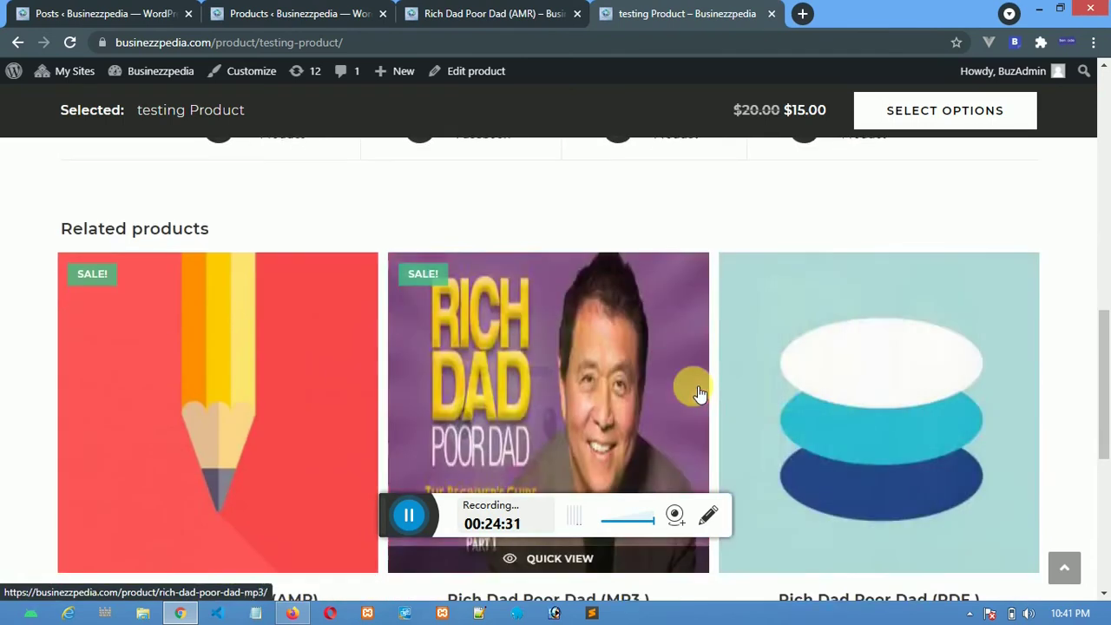
pyautogui.scroll(-5, 697, 392)
pyautogui.scroll(2, 695, 392)
pyautogui.scroll(10, 695, 392)
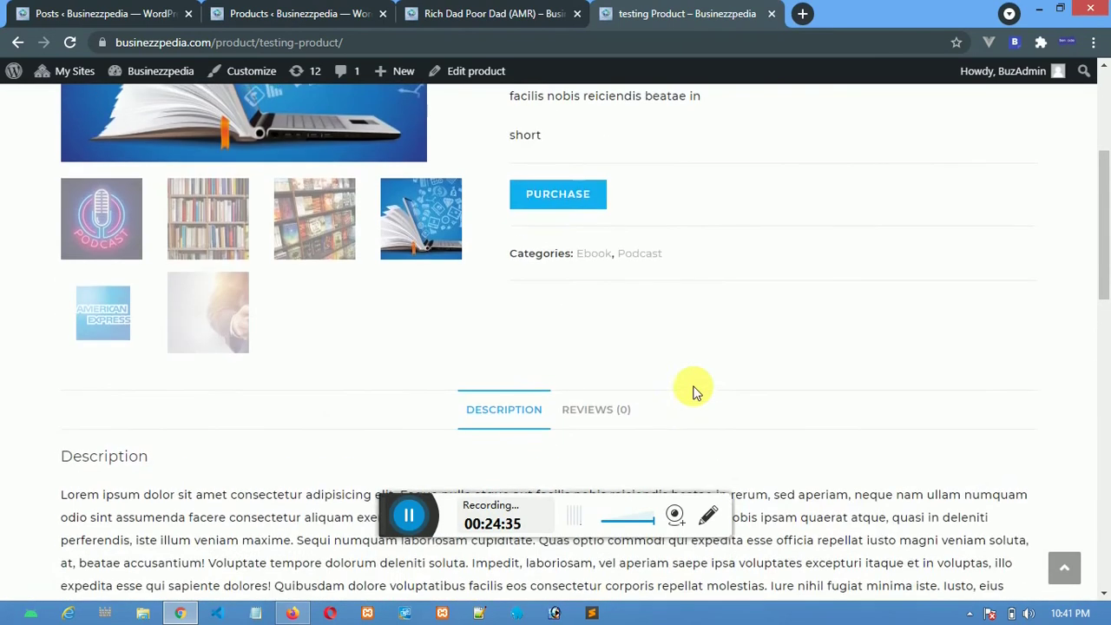
# Purchase the testing Product and bring up its checkout page.
pyautogui.scroll(2, 694, 392)
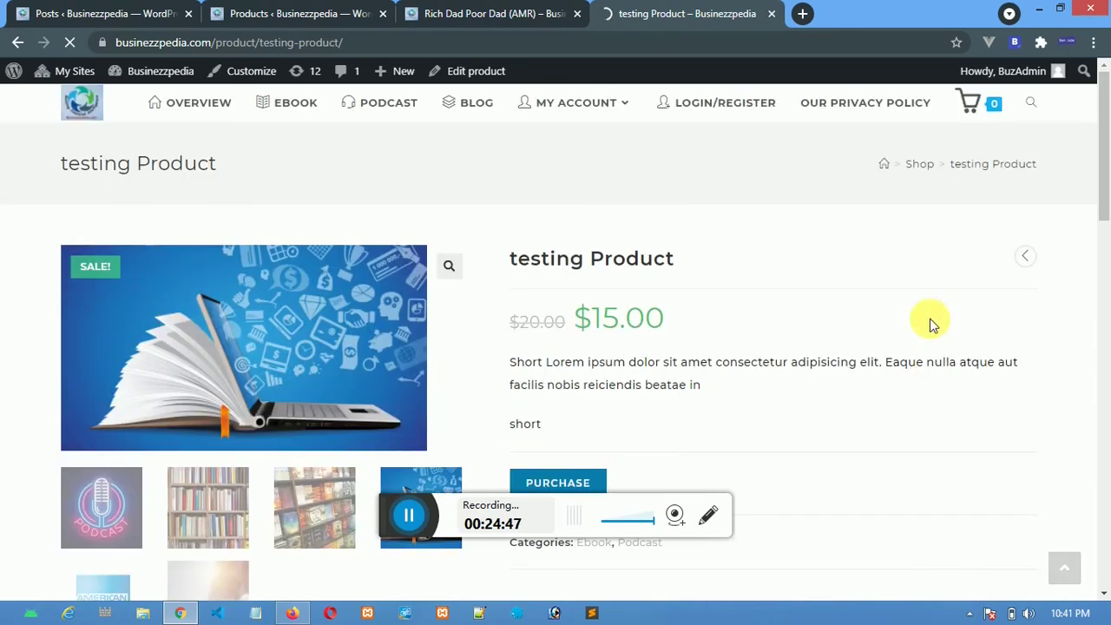
pyautogui.moveTo(613, 101)
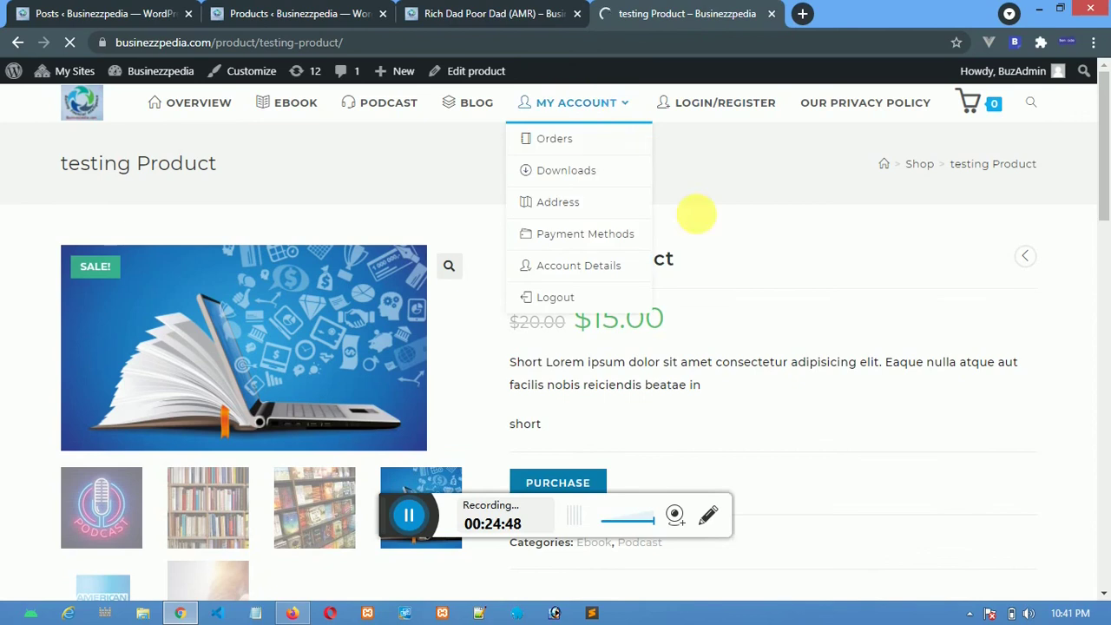
pyautogui.click(483, 15)
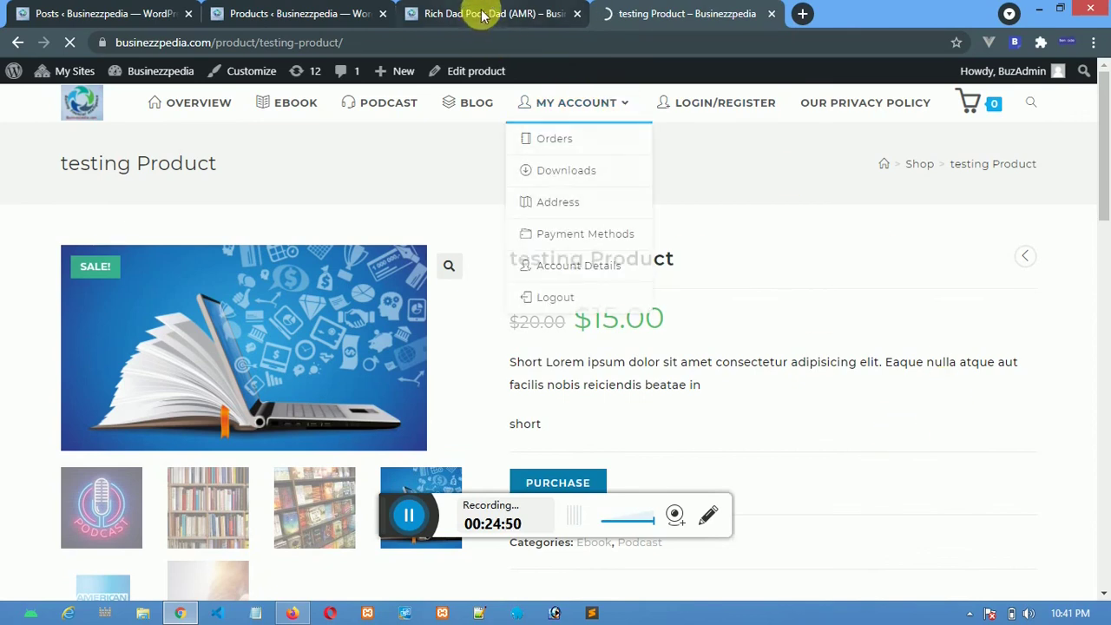
pyautogui.scroll(4, 960, 521)
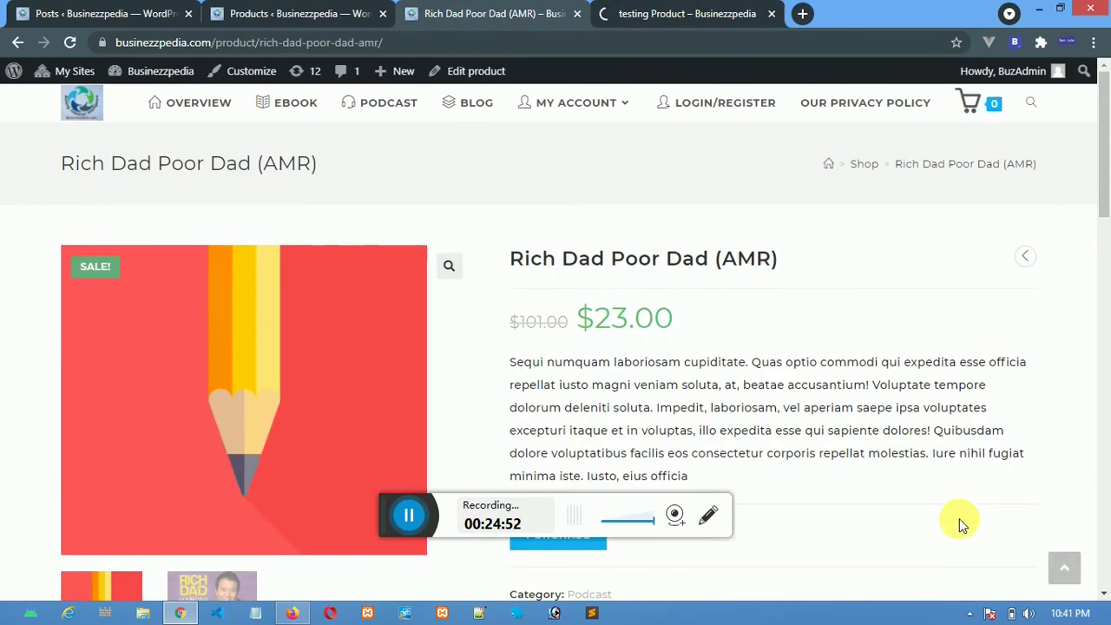
pyautogui.moveTo(582, 111)
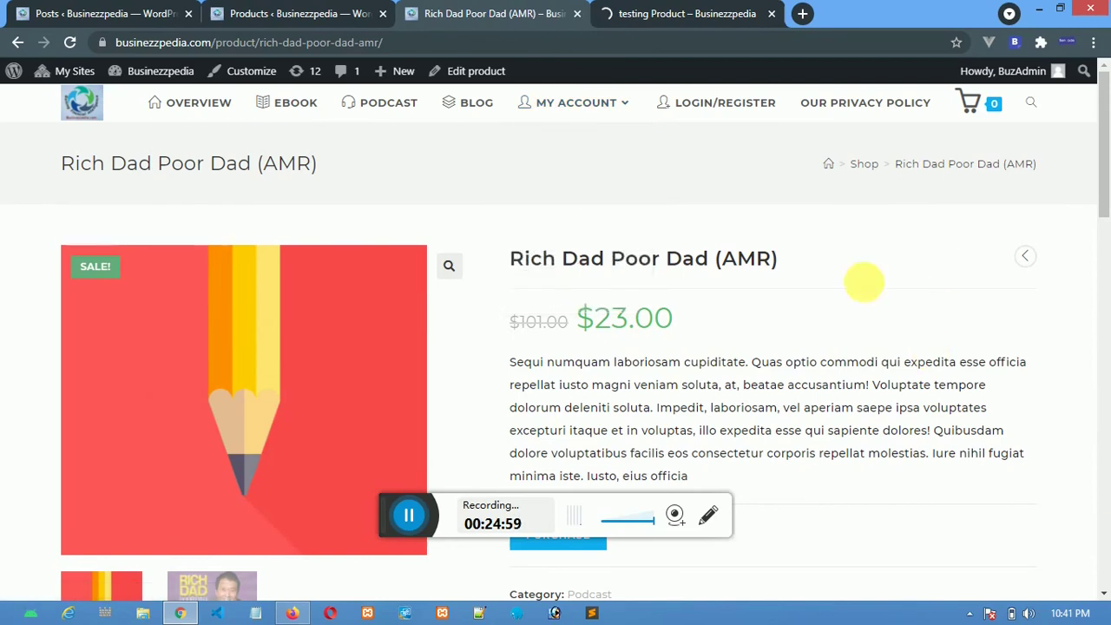
pyautogui.click(707, 12)
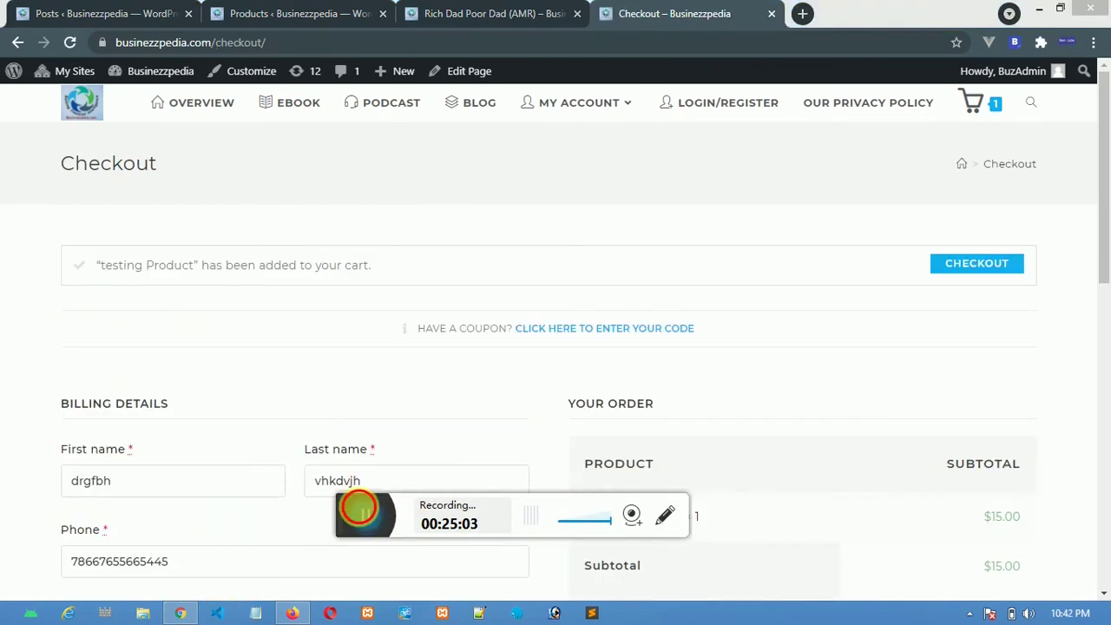
# Review the checkout page's billing details, order summary and payment options.
pyautogui.scroll(-3, 334, 376)
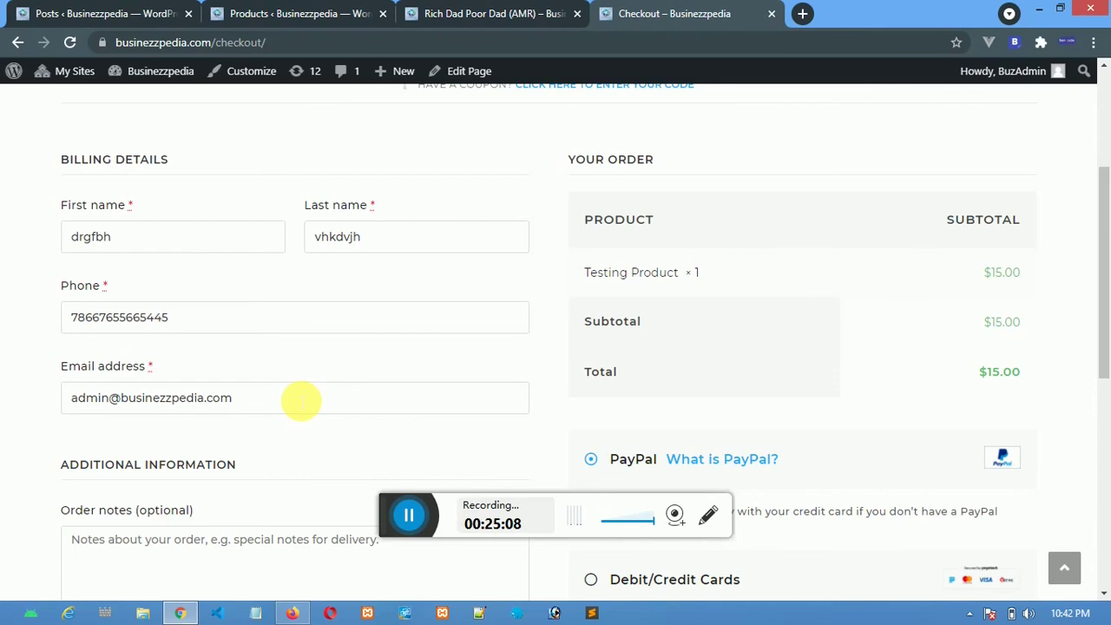
pyautogui.scroll(-2, 608, 425)
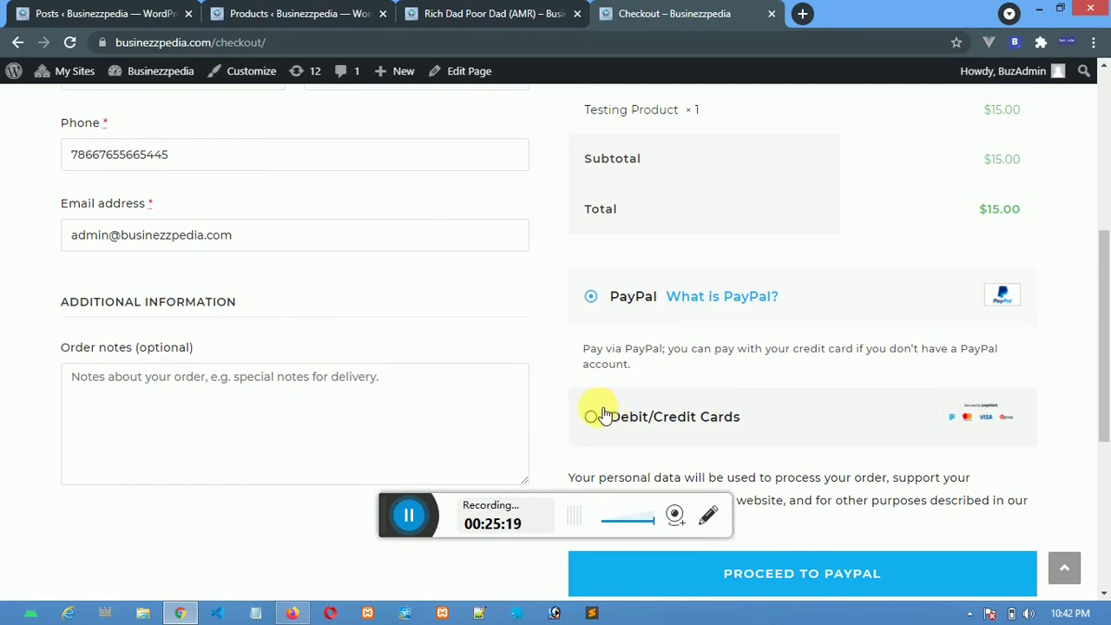
pyautogui.scroll(3, 605, 414)
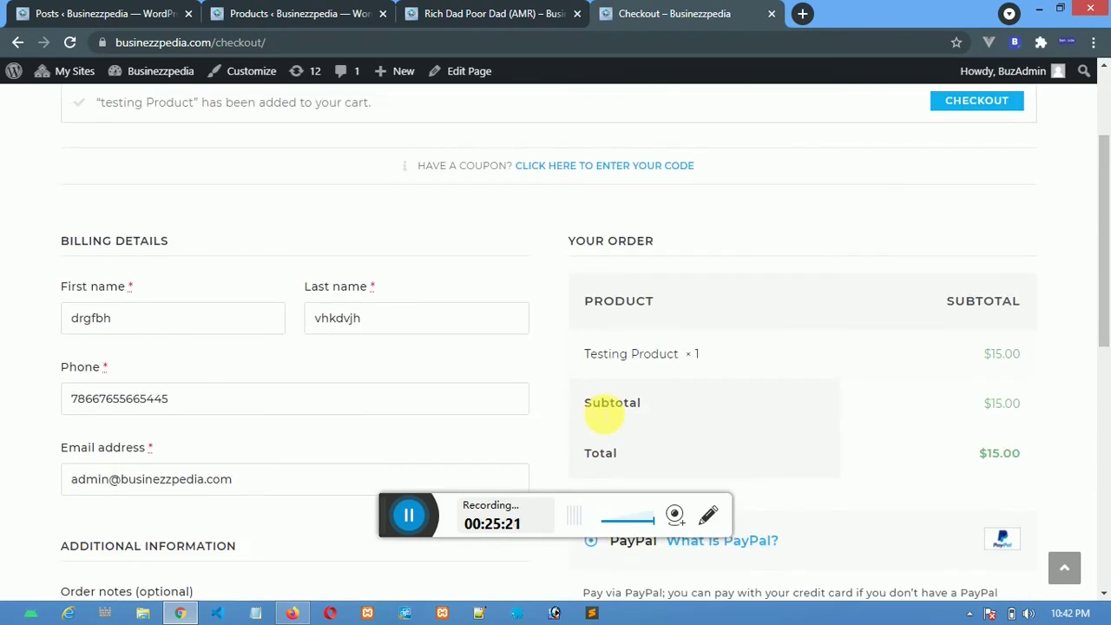
pyautogui.scroll(2, 605, 414)
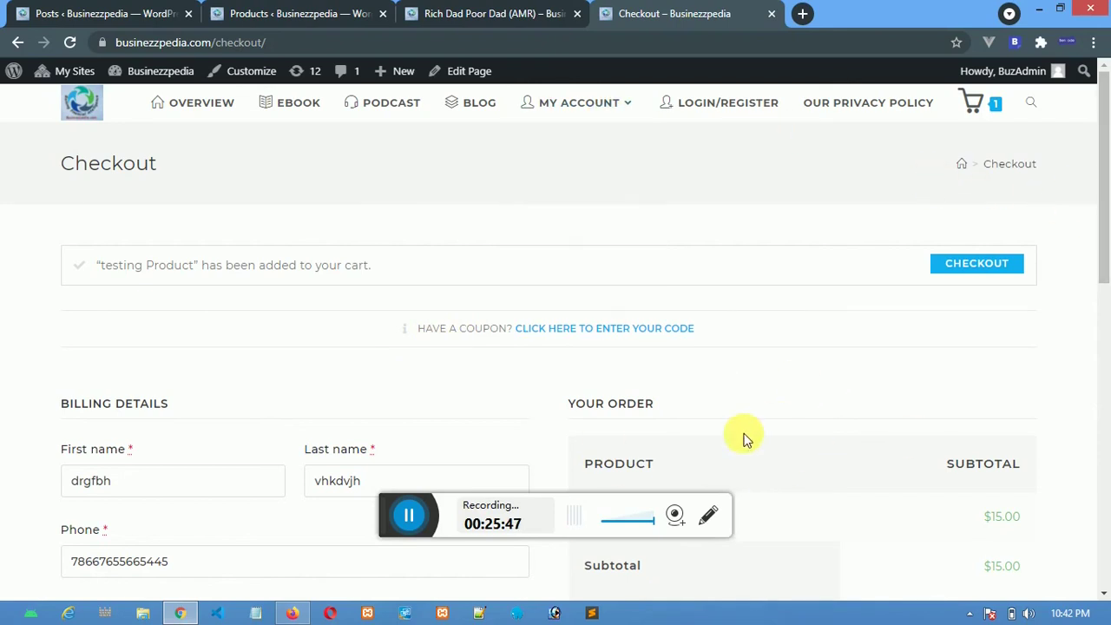
# Open the WooCommerce coupons list in the site admin, dismissing the Ocean Extra update notice, and start a new coupon.
pyautogui.click(262, 13)
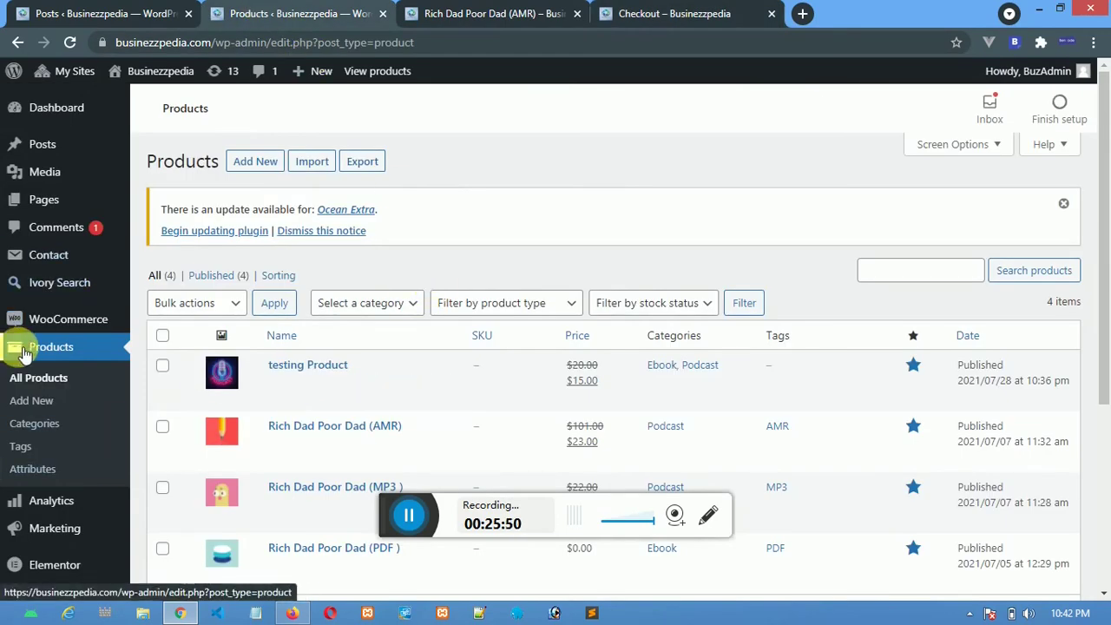
pyautogui.moveTo(61, 326)
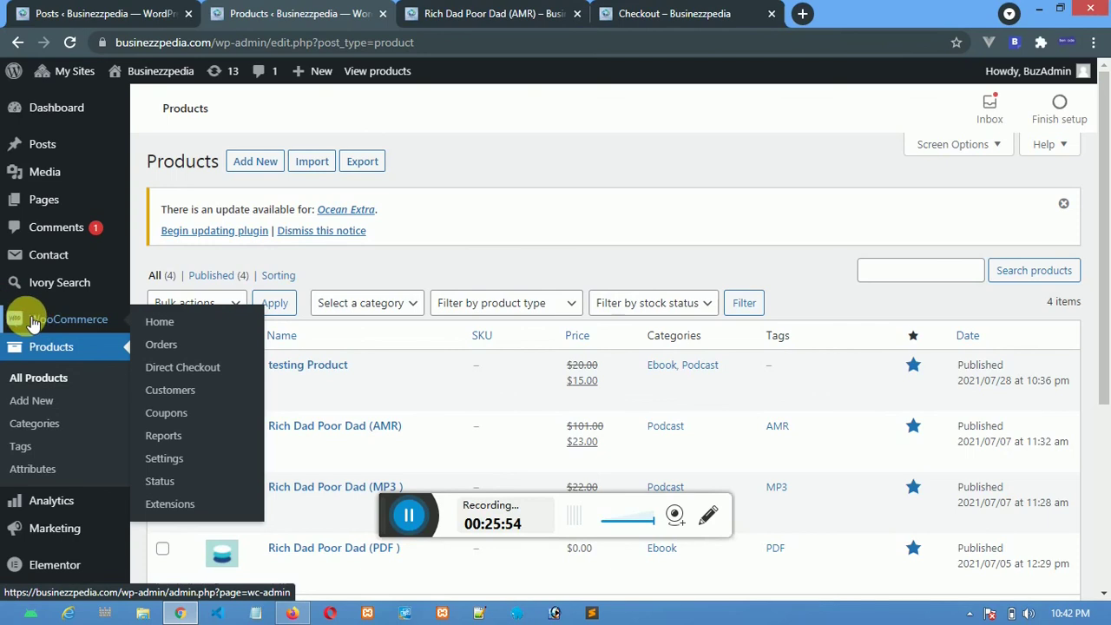
pyautogui.click(178, 414)
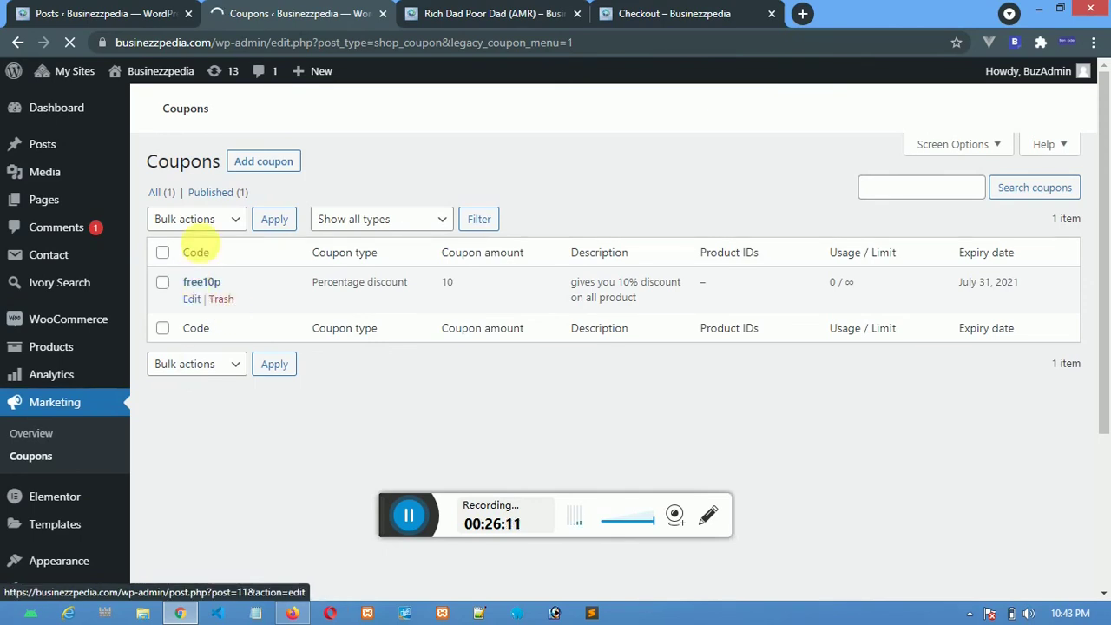
pyautogui.click(251, 163)
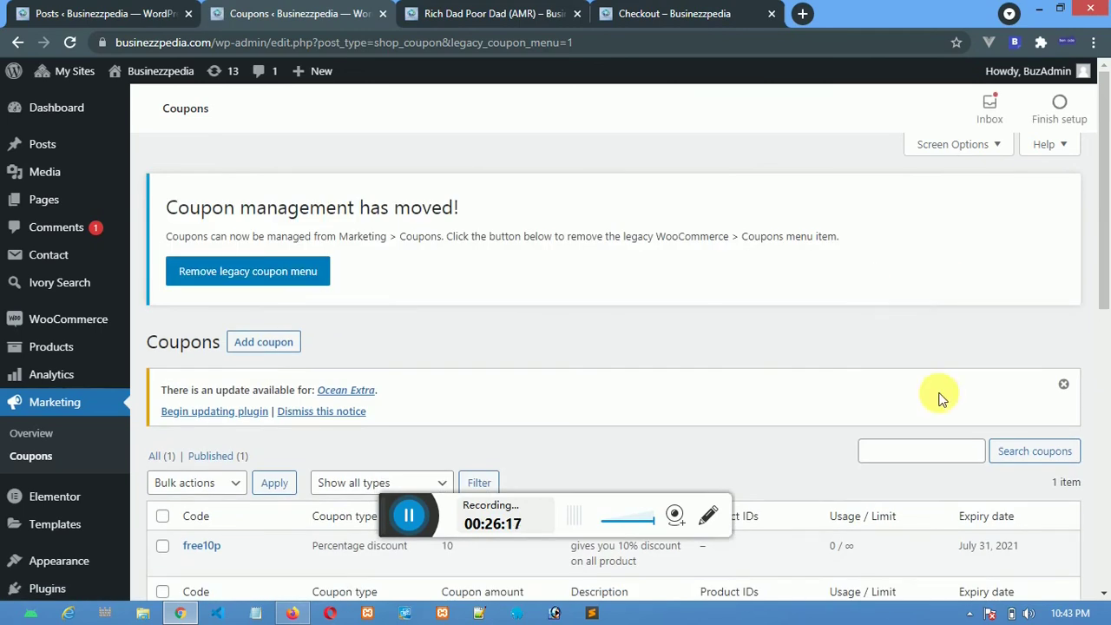
pyautogui.click(1065, 385)
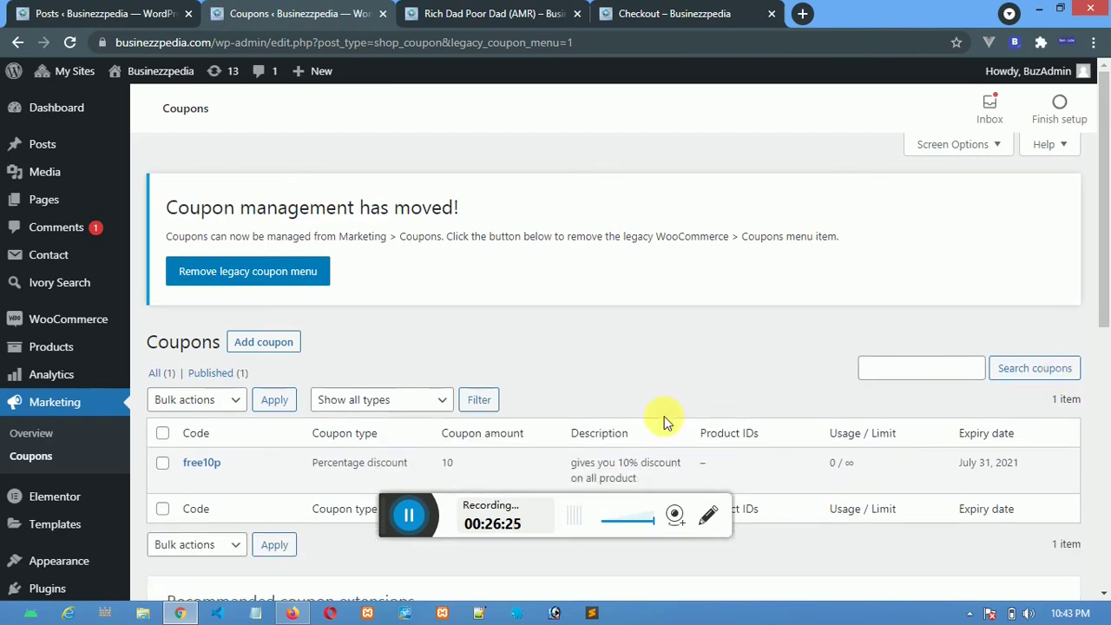
pyautogui.click(283, 344)
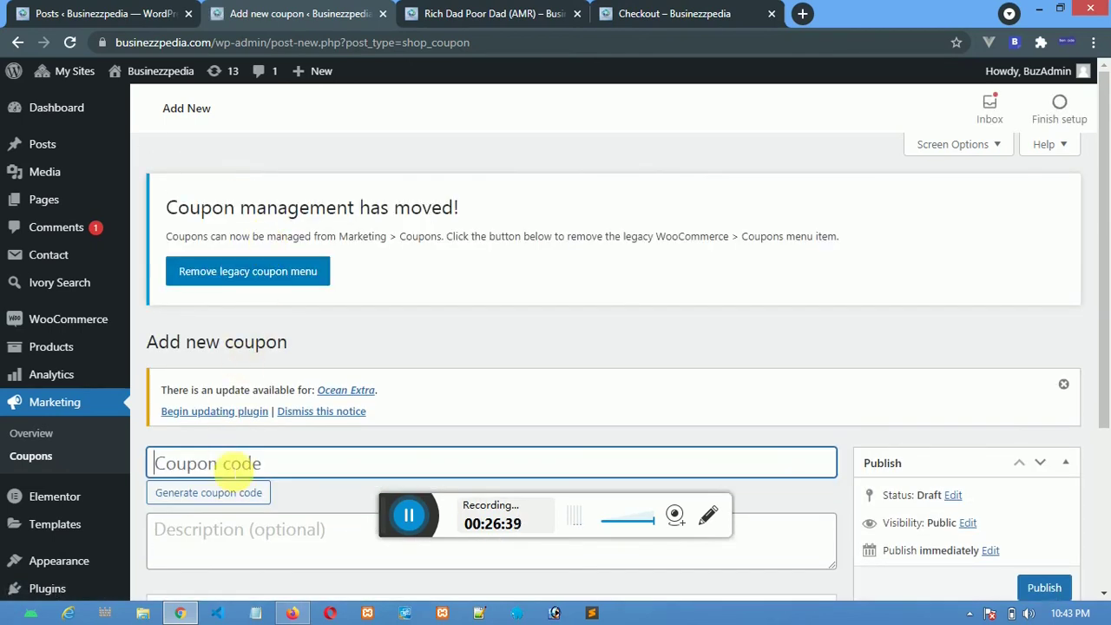
# Try "20% off for all product" as the coupon code, and replace it with an automatically generated code.
pyautogui.scroll(-2, 231, 469)
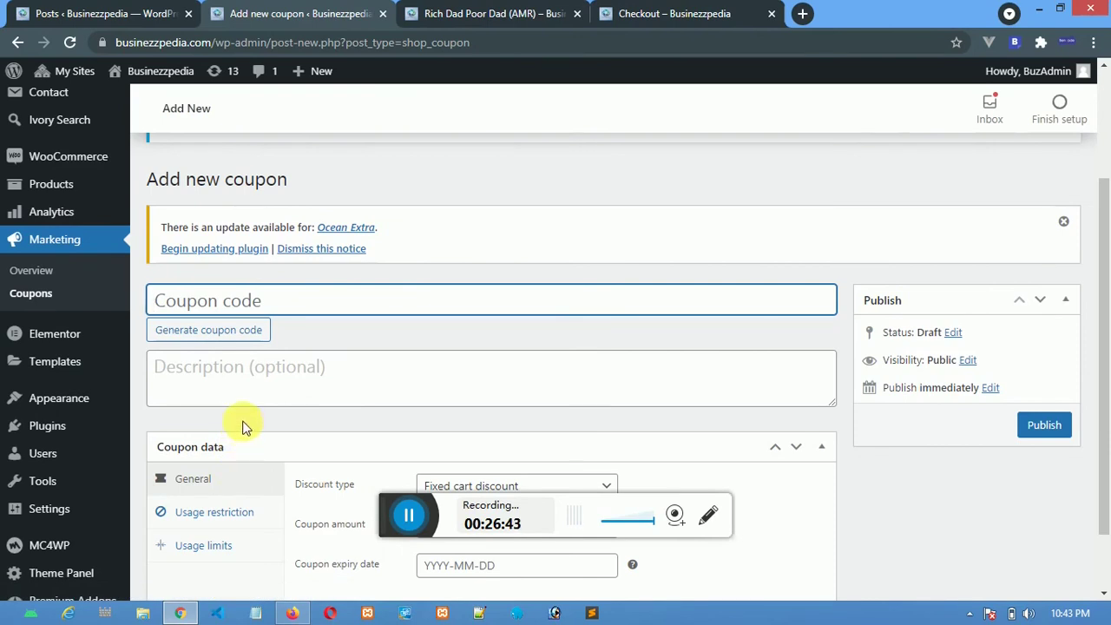
pyautogui.write('20')
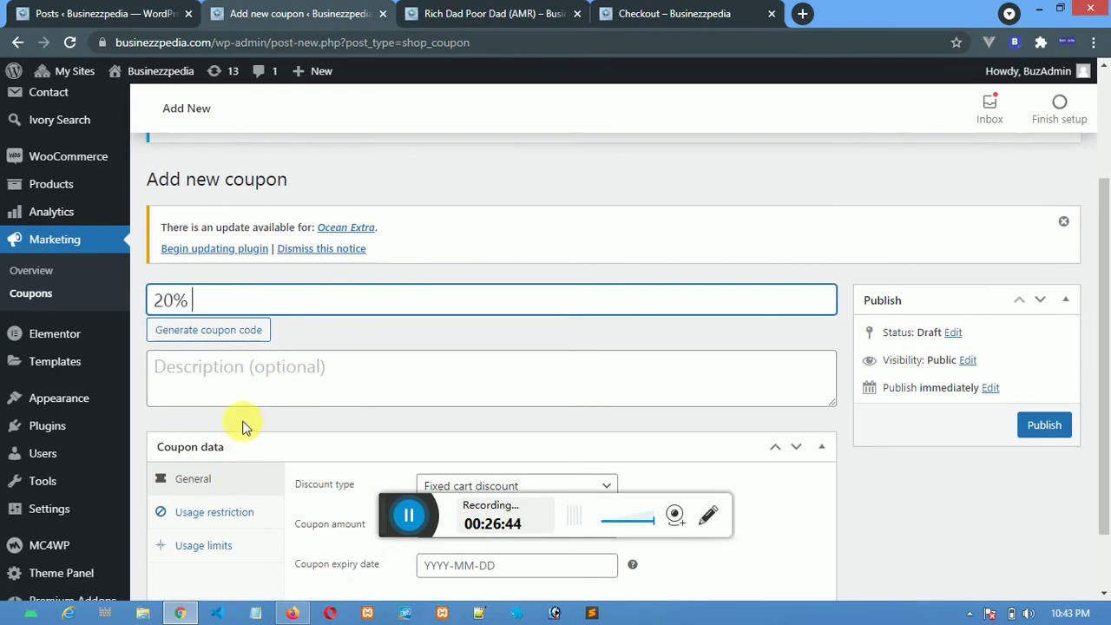
pyautogui.write('% off for al product')
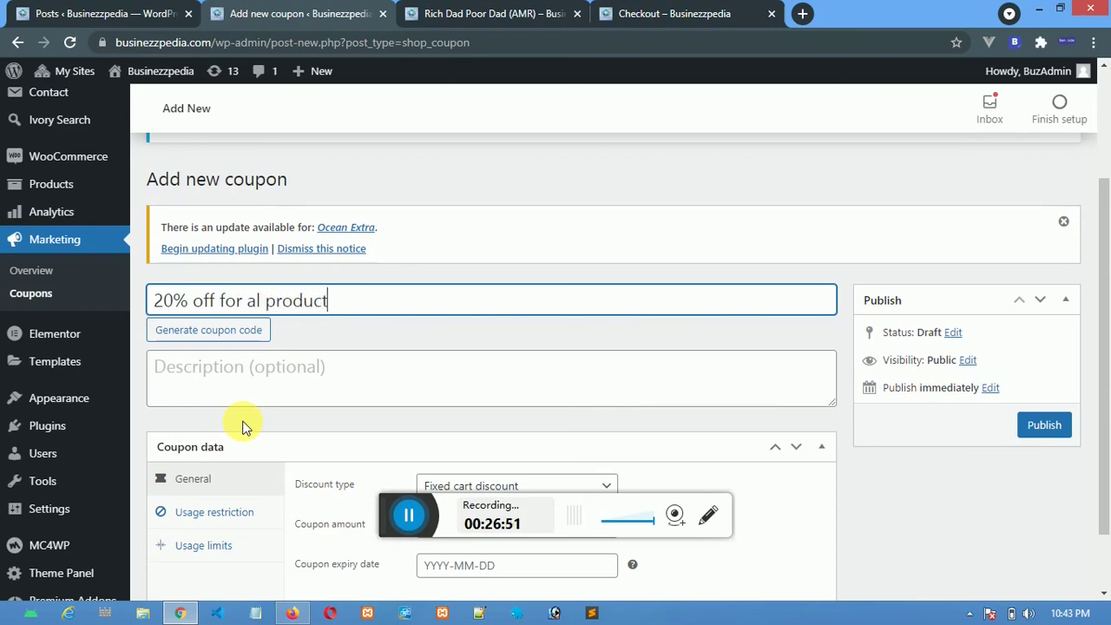
pyautogui.click(254, 301)
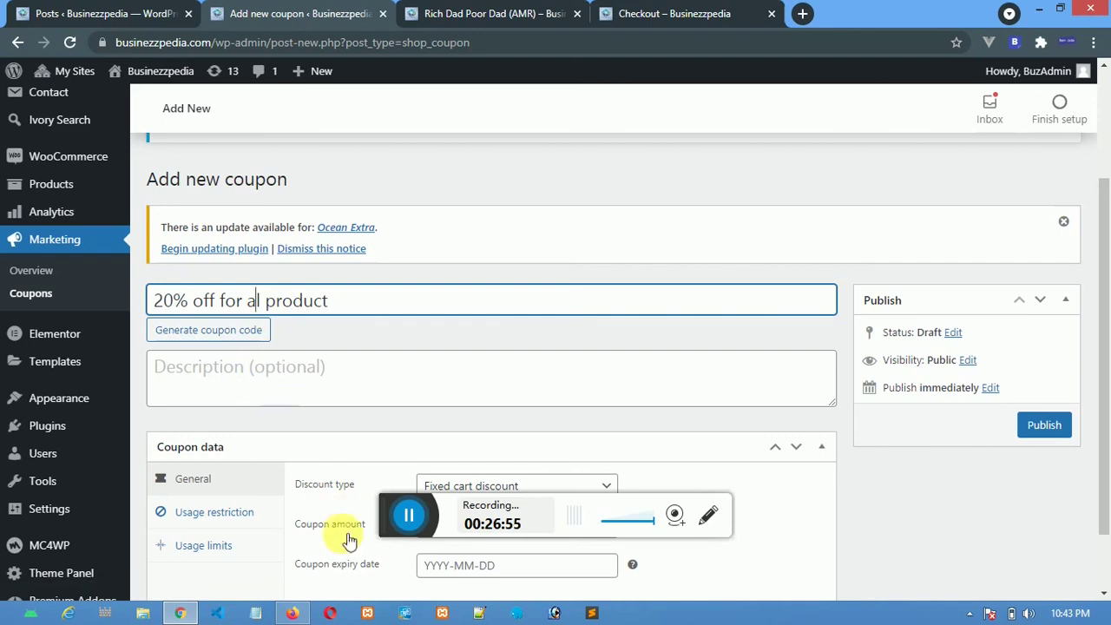
pyautogui.write('ll')
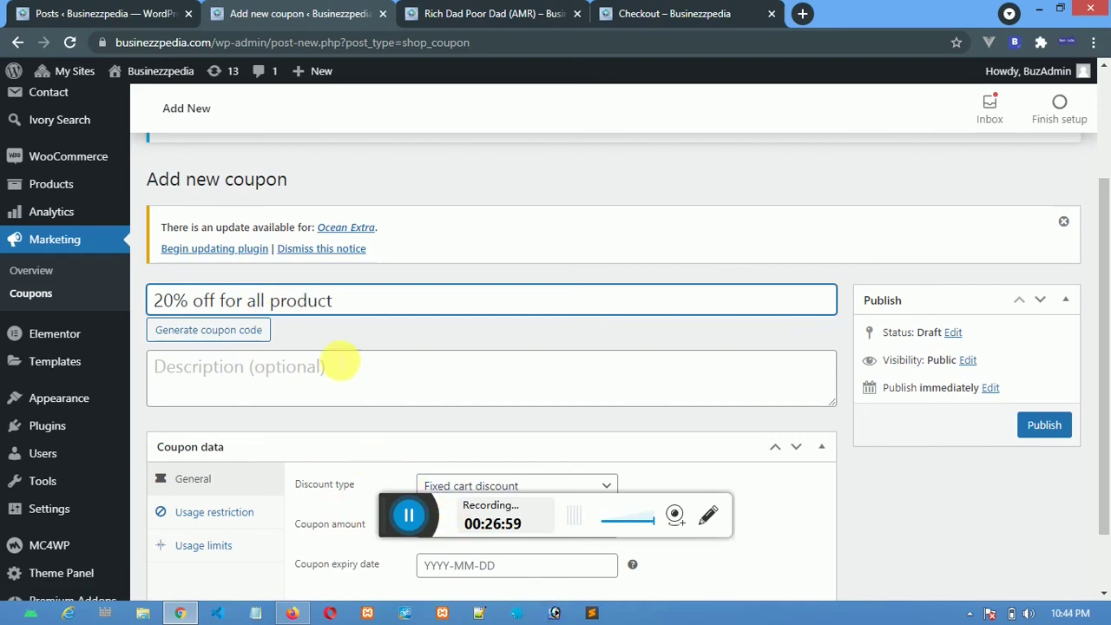
pyautogui.click(250, 339)
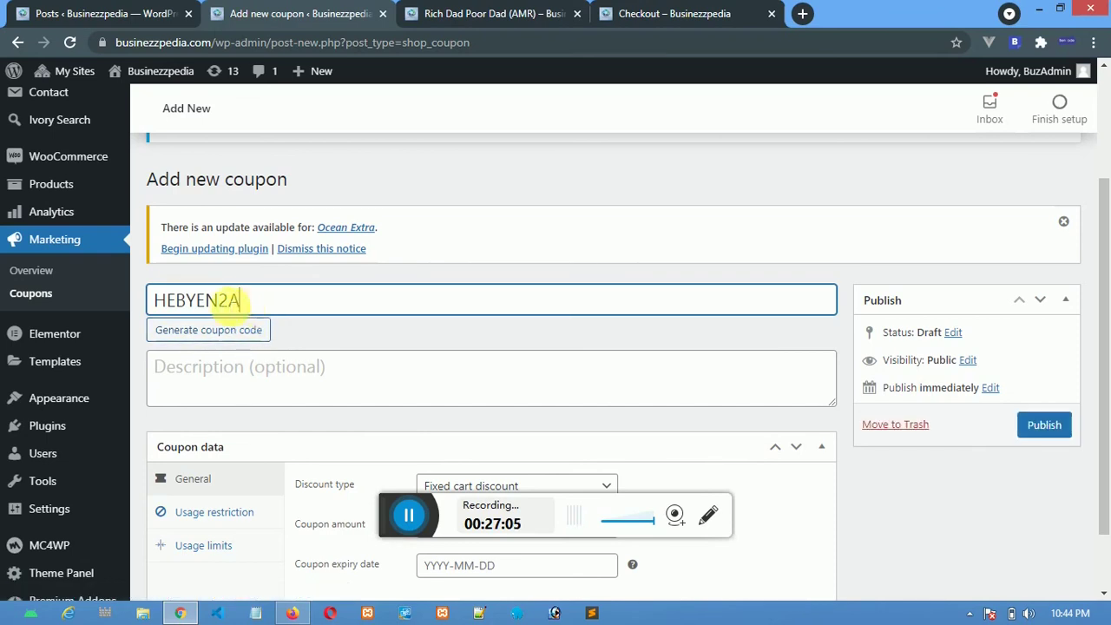
# Replace the generated coupon code with 20OFF.
pyautogui.click(157, 310)
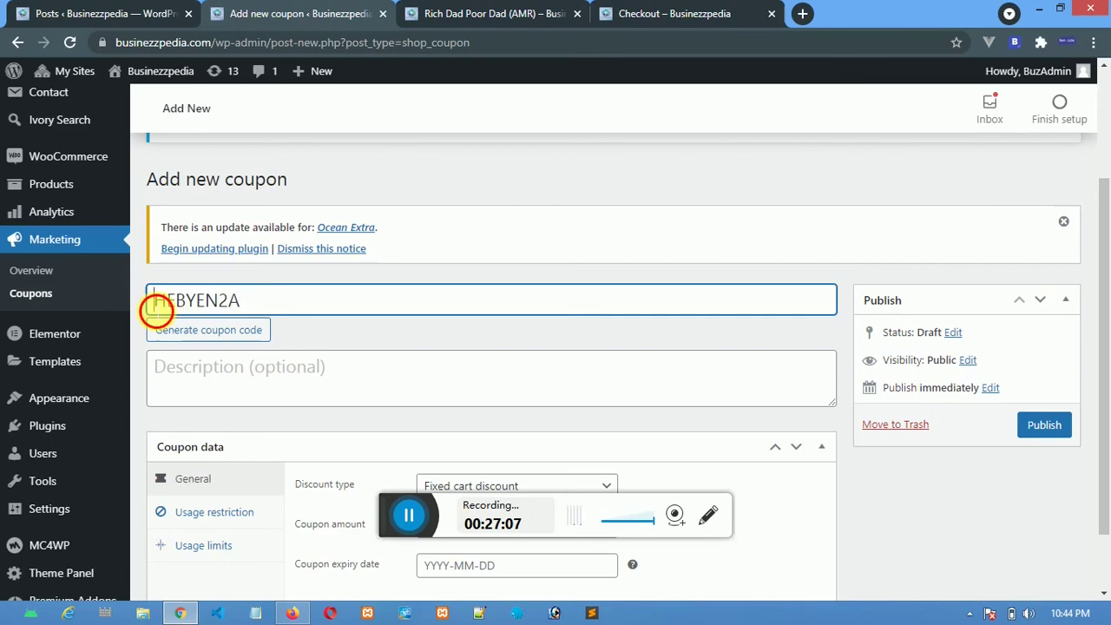
pyautogui.moveTo(157, 310); pyautogui.dragTo(267, 304)
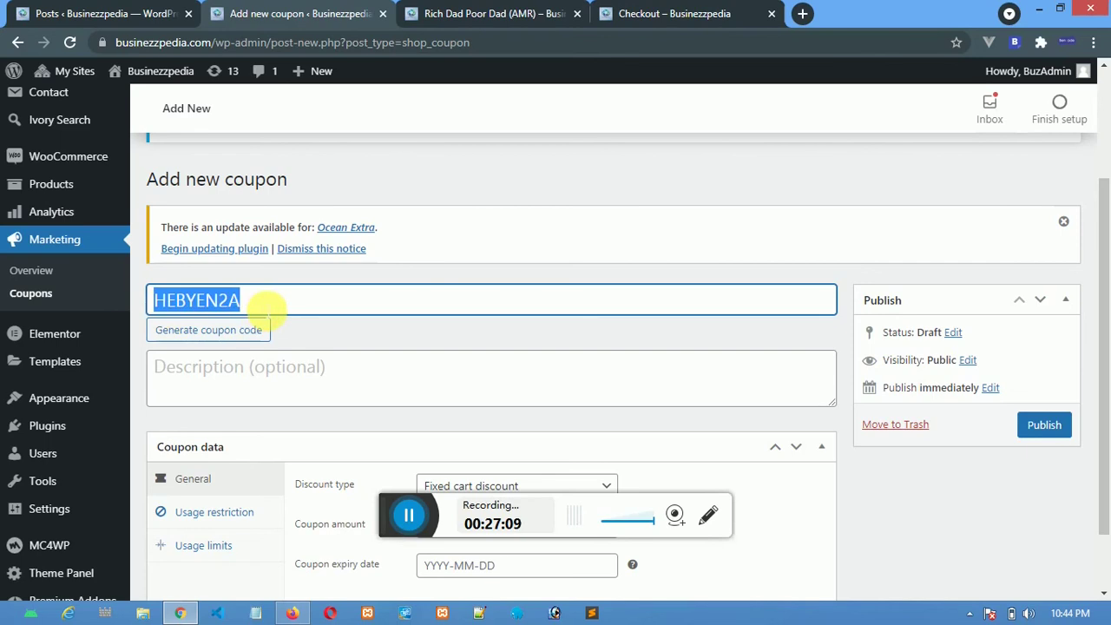
pyautogui.click(266, 305)
pyautogui.moveTo(256, 300); pyautogui.dragTo(163, 301)
pyautogui.write('20o')
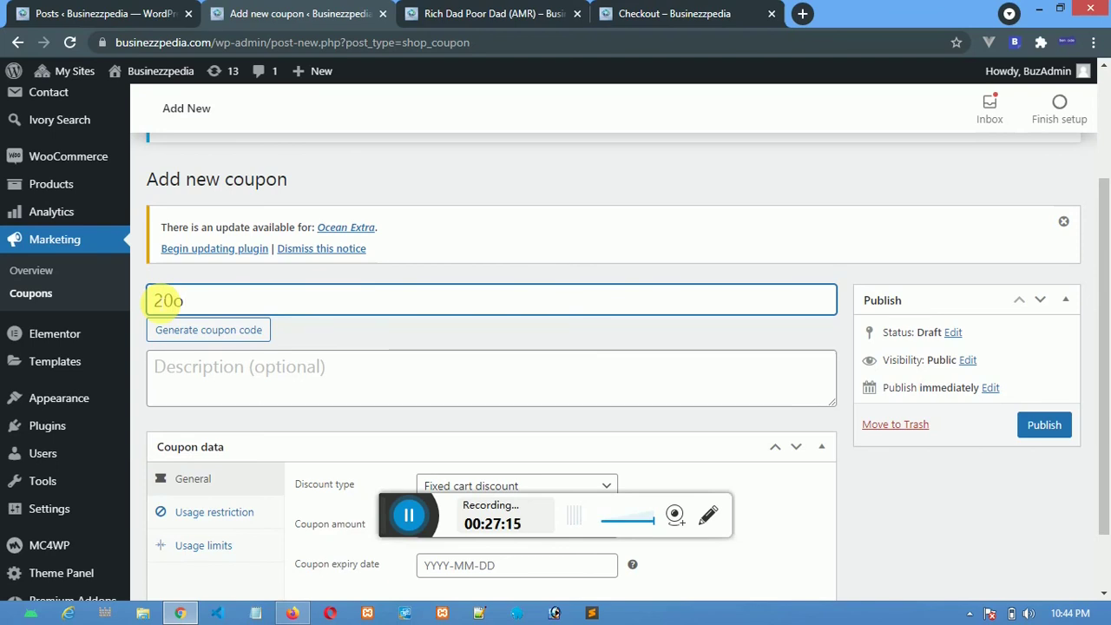
pyautogui.write('FF')
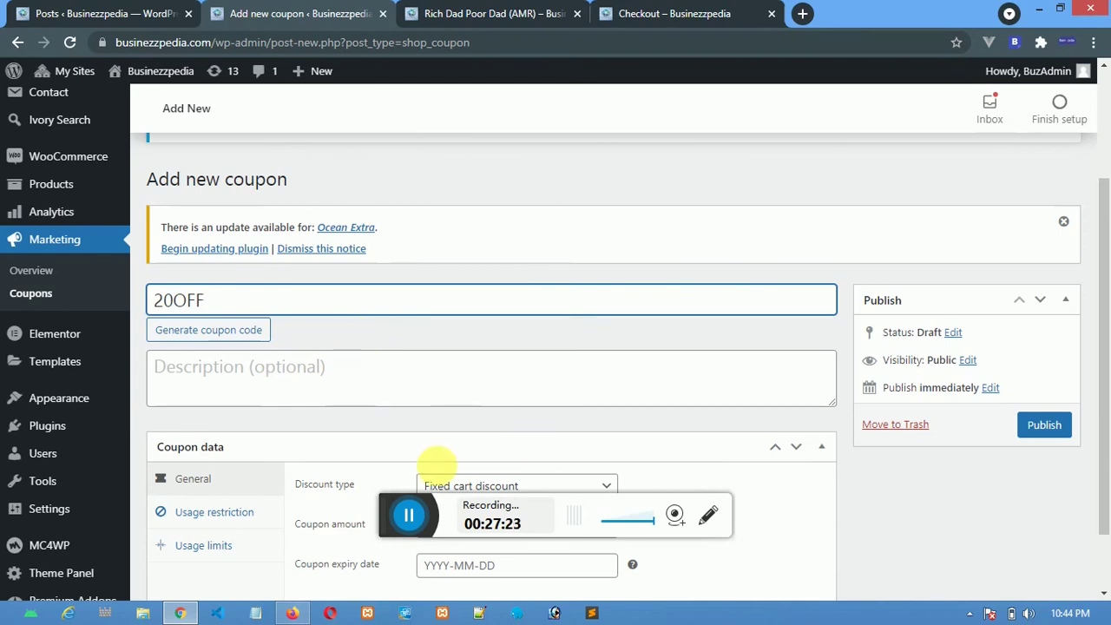
# Set the coupon amount to 10 and the coupon expiry date to 2021-07-30.
pyautogui.click(398, 508)
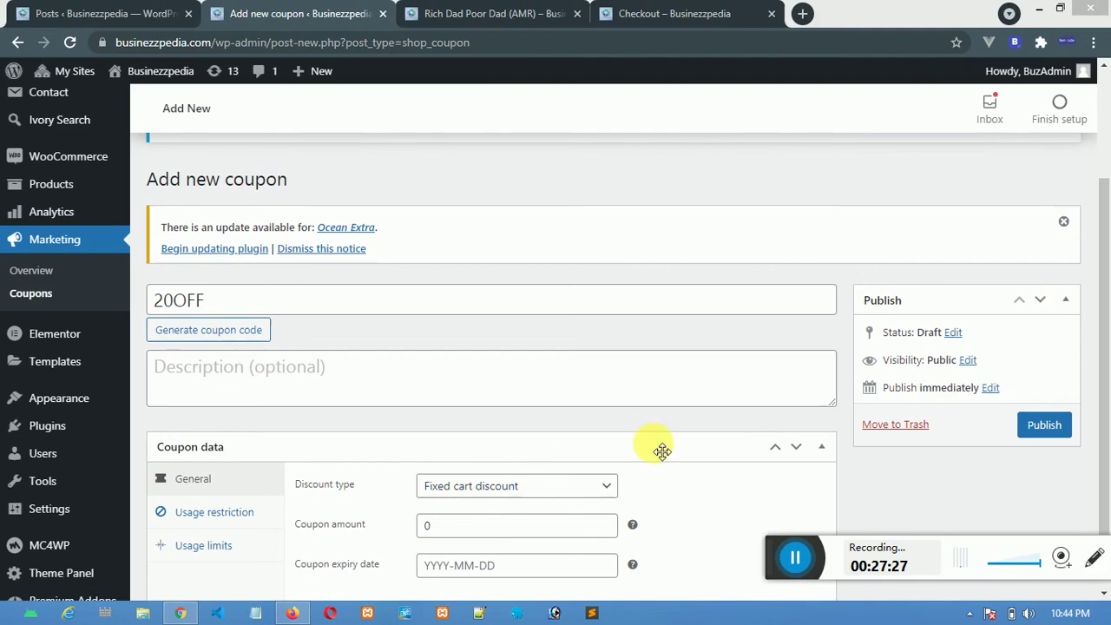
pyautogui.scroll(-2, 652, 506)
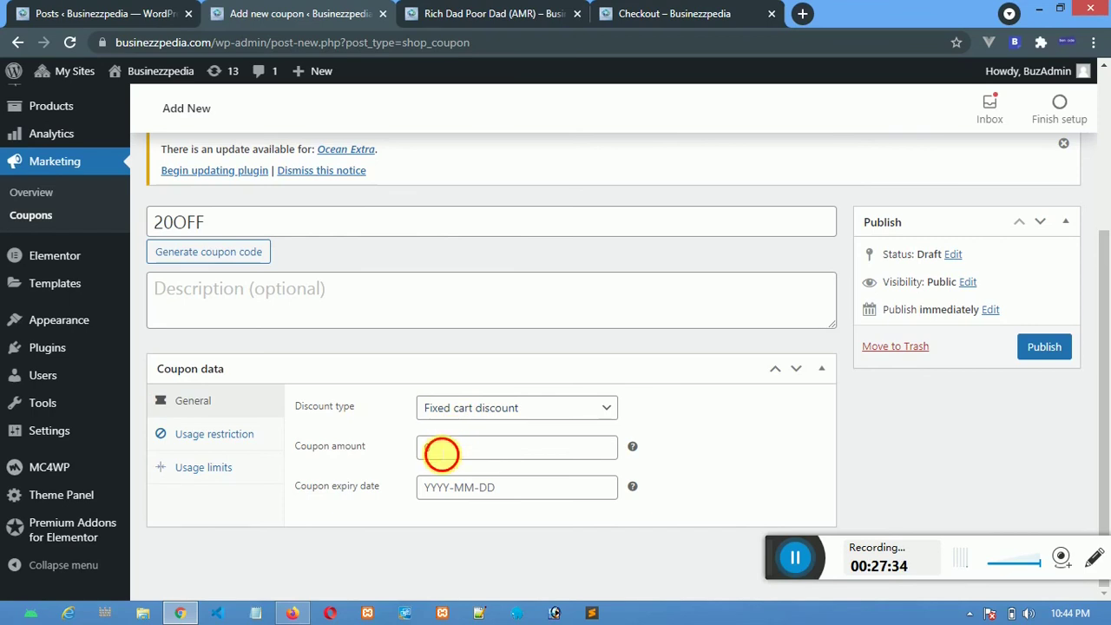
pyautogui.doubleClick(441, 452)
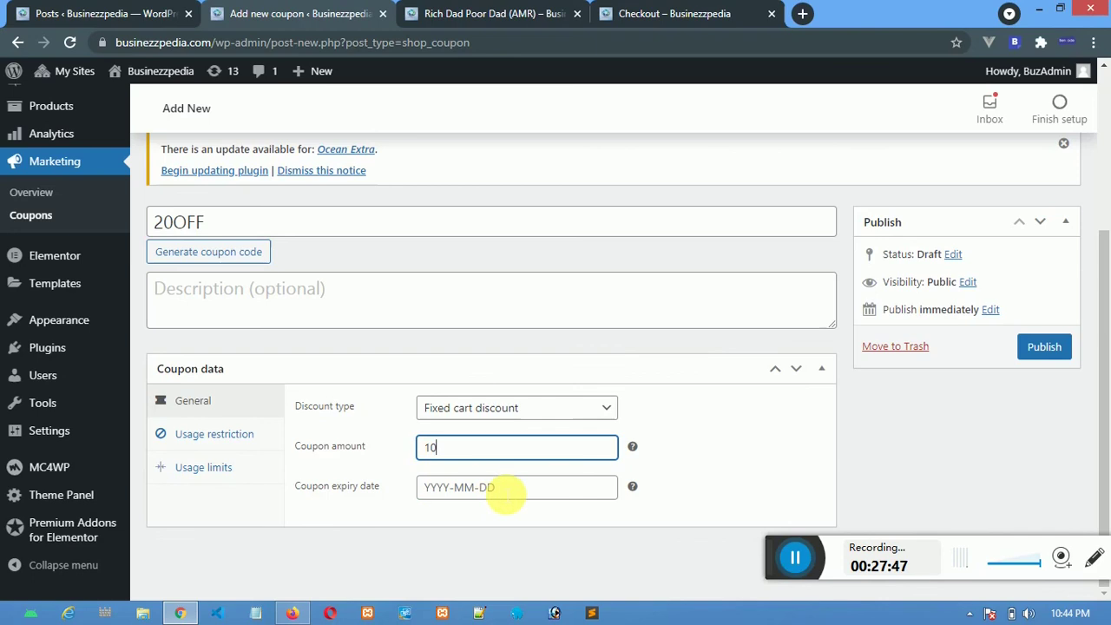
pyautogui.click(502, 489)
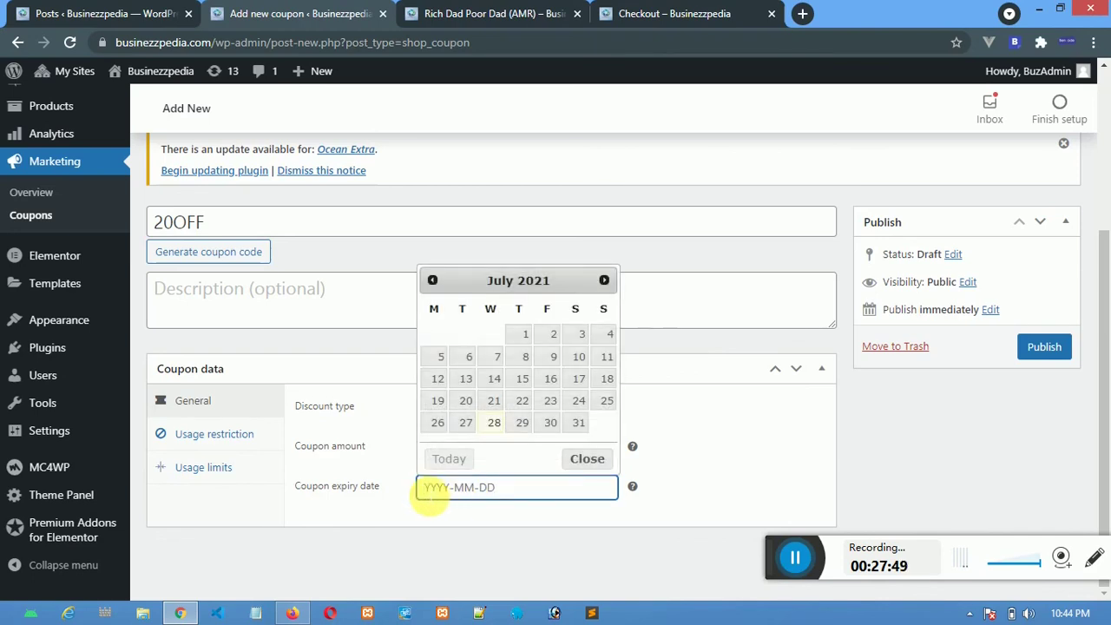
pyautogui.click(551, 422)
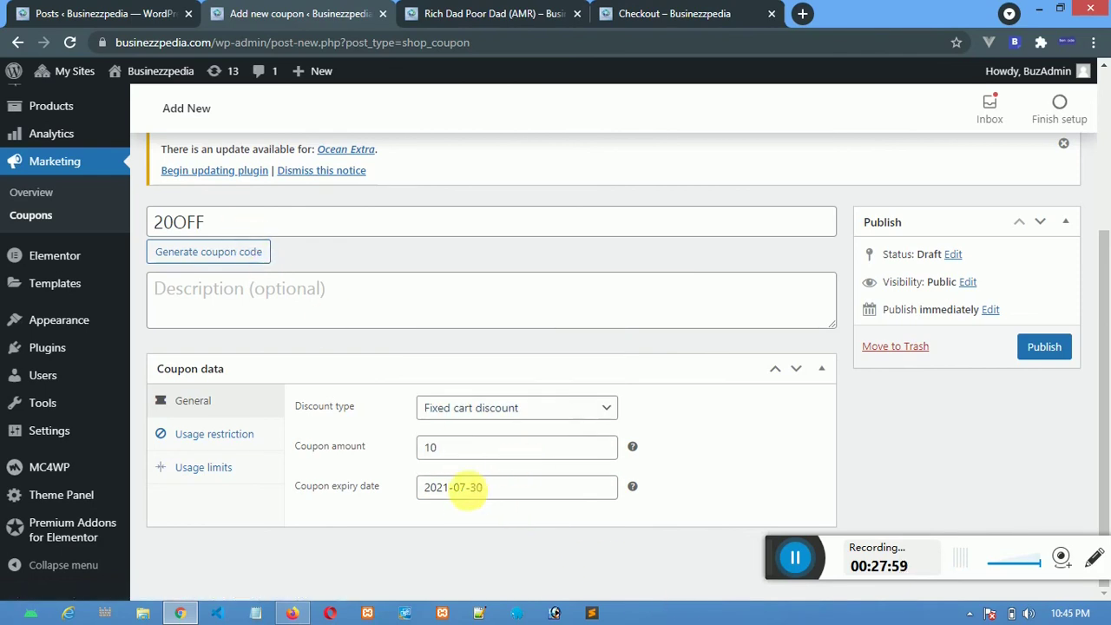
# Change the discount type to Percentage discount and set the coupon amount to 5.
pyautogui.click(559, 414)
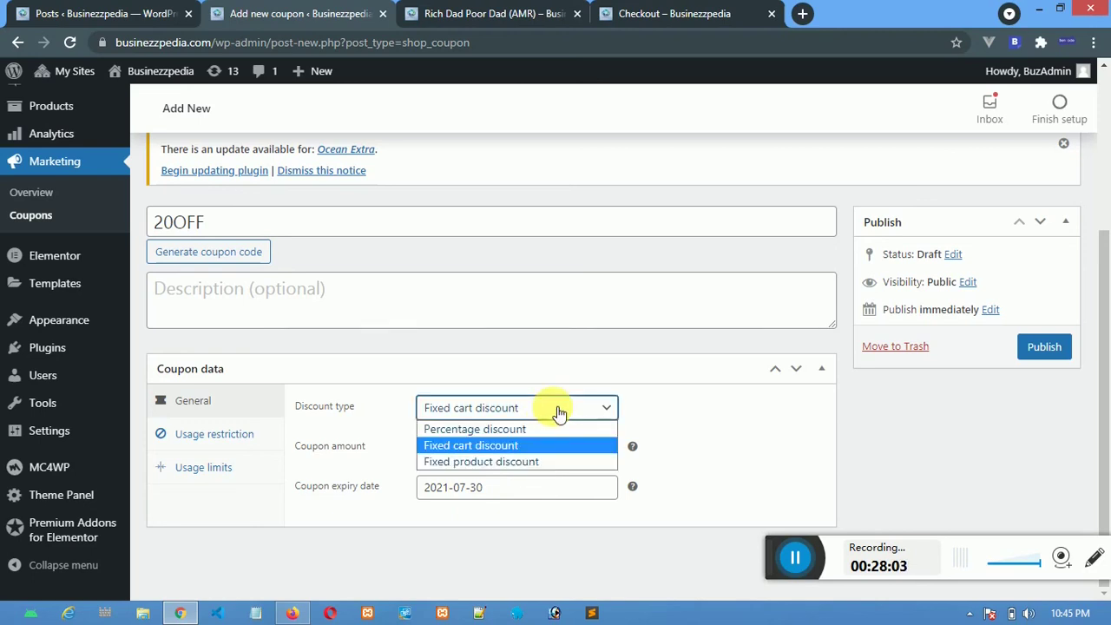
pyautogui.click(508, 429)
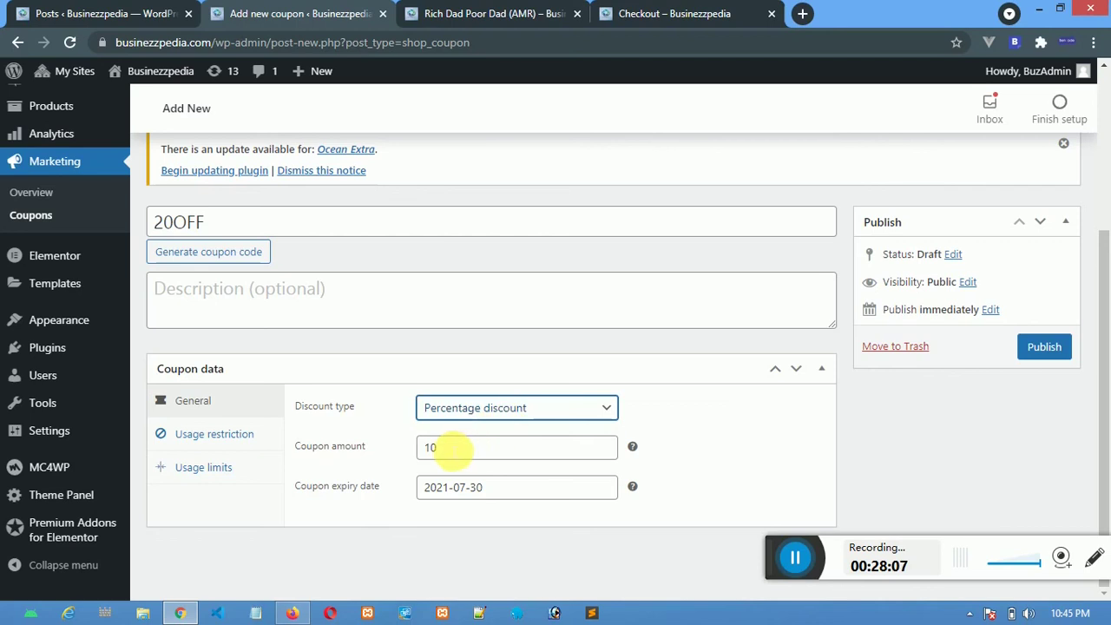
pyautogui.doubleClick(421, 444)
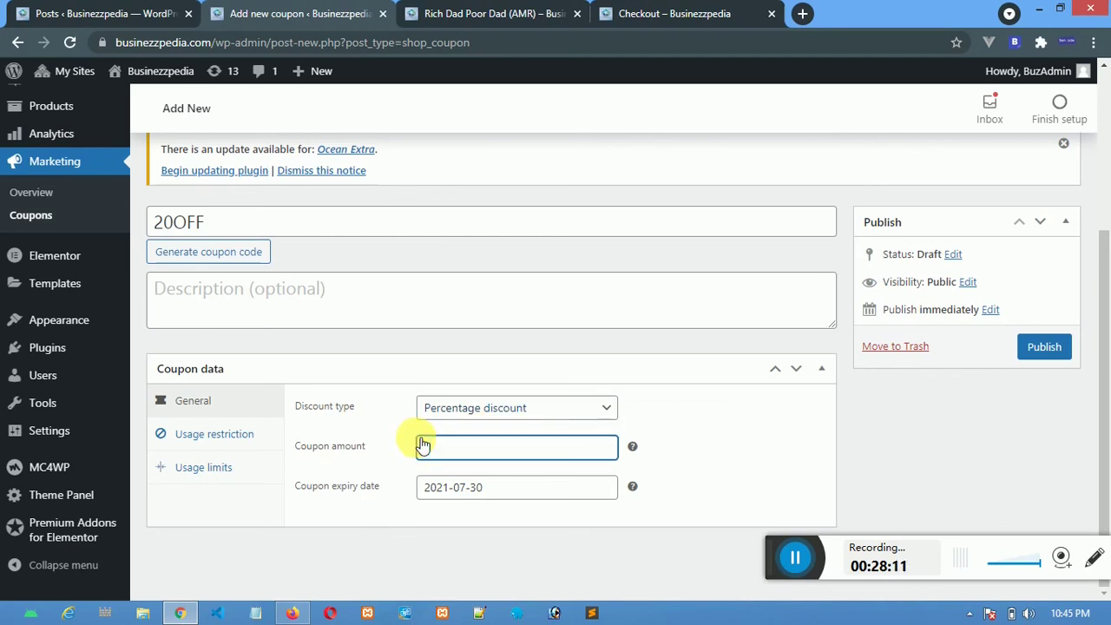
pyautogui.write('5')
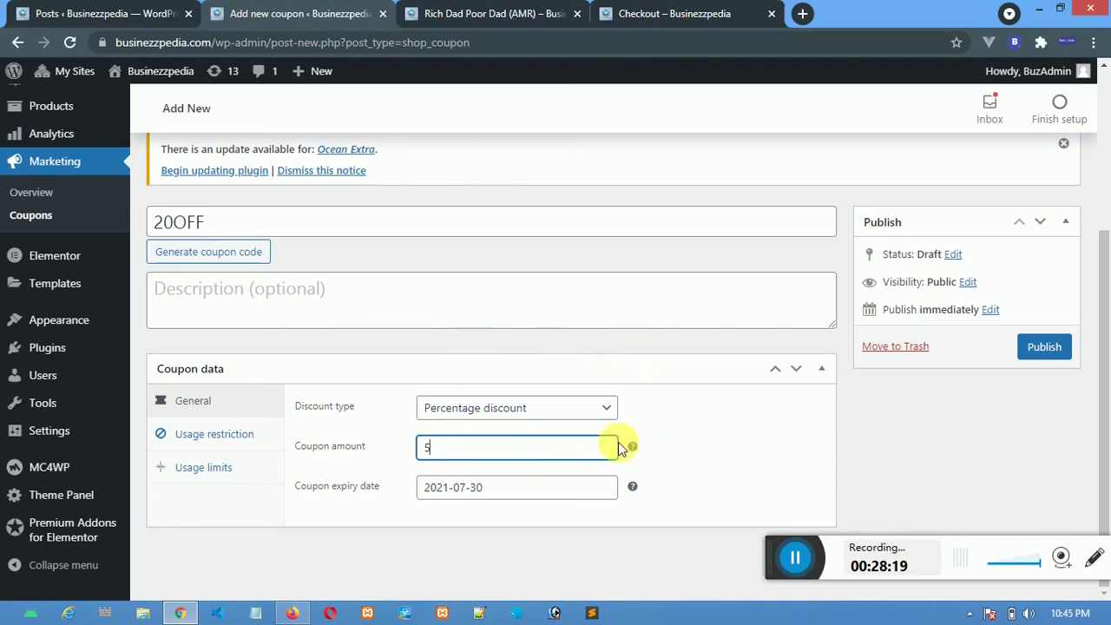
# Switch the coupon's discount type to Fixed product discount, and settle on Fixed cart discount.
pyautogui.click(594, 411)
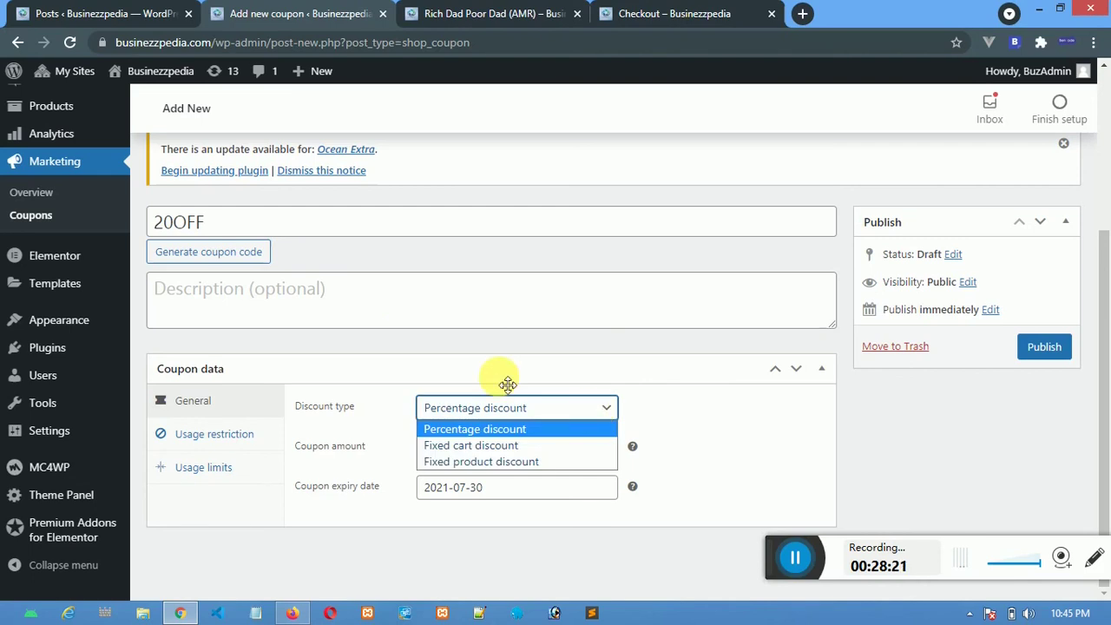
pyautogui.click(453, 465)
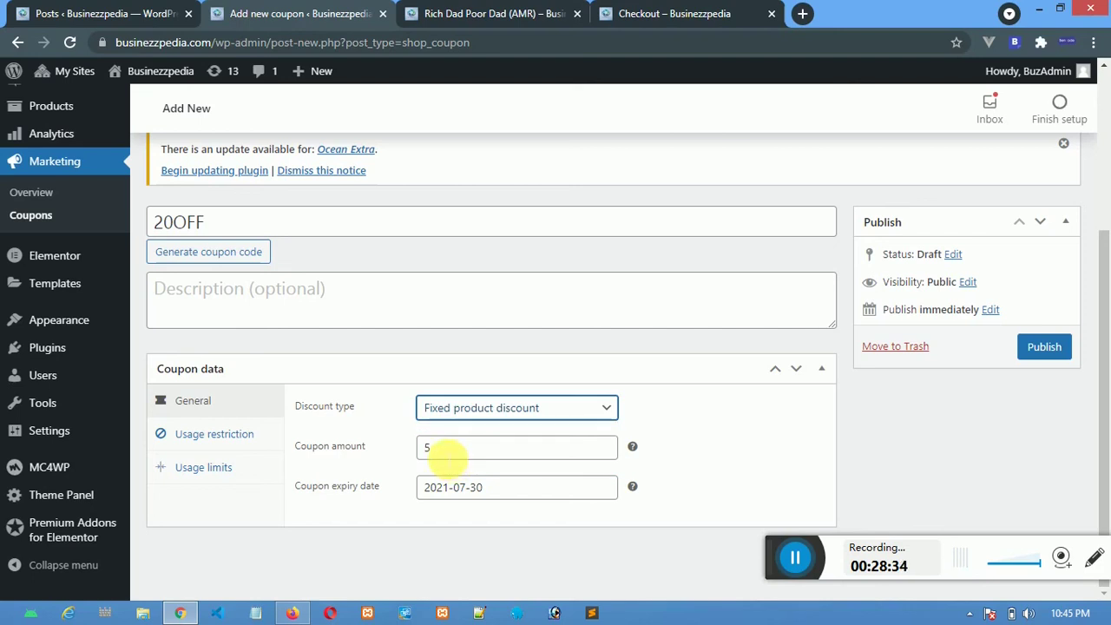
pyautogui.click(447, 454)
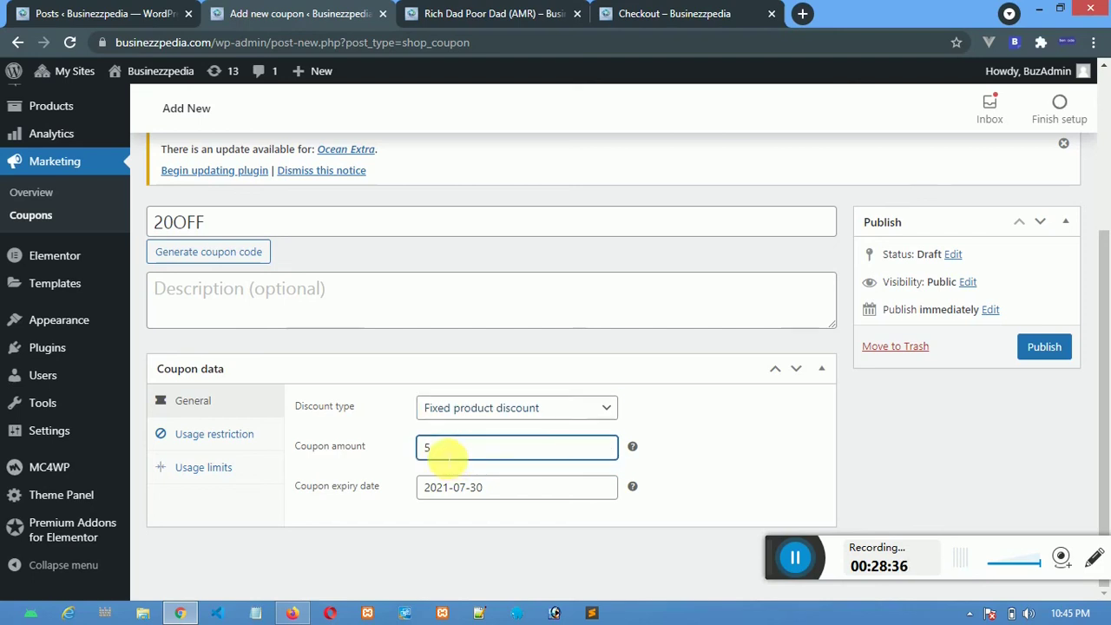
pyautogui.click(491, 410)
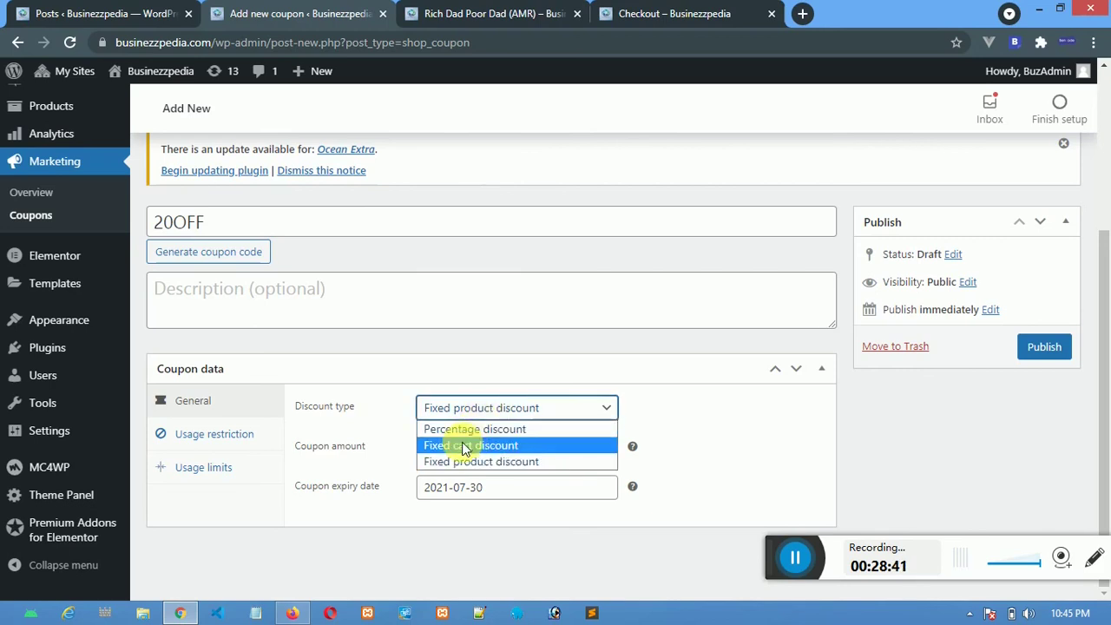
pyautogui.click(468, 446)
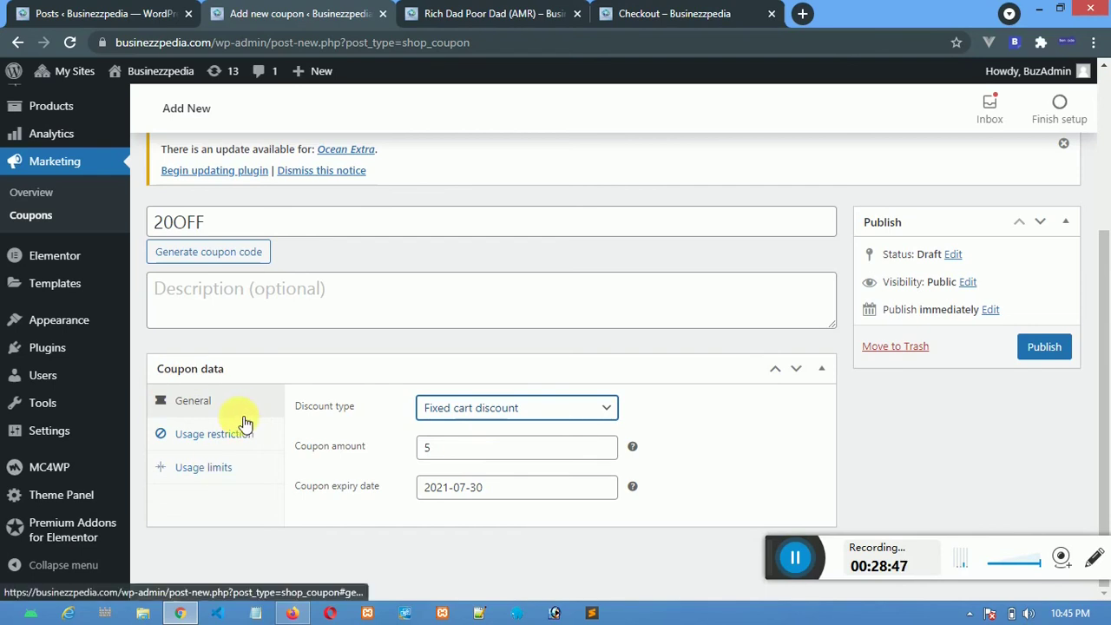
# Review the coupon's usage restrictions, including minimum and maximum spend, and bring up its usage limits.
pyautogui.click(208, 436)
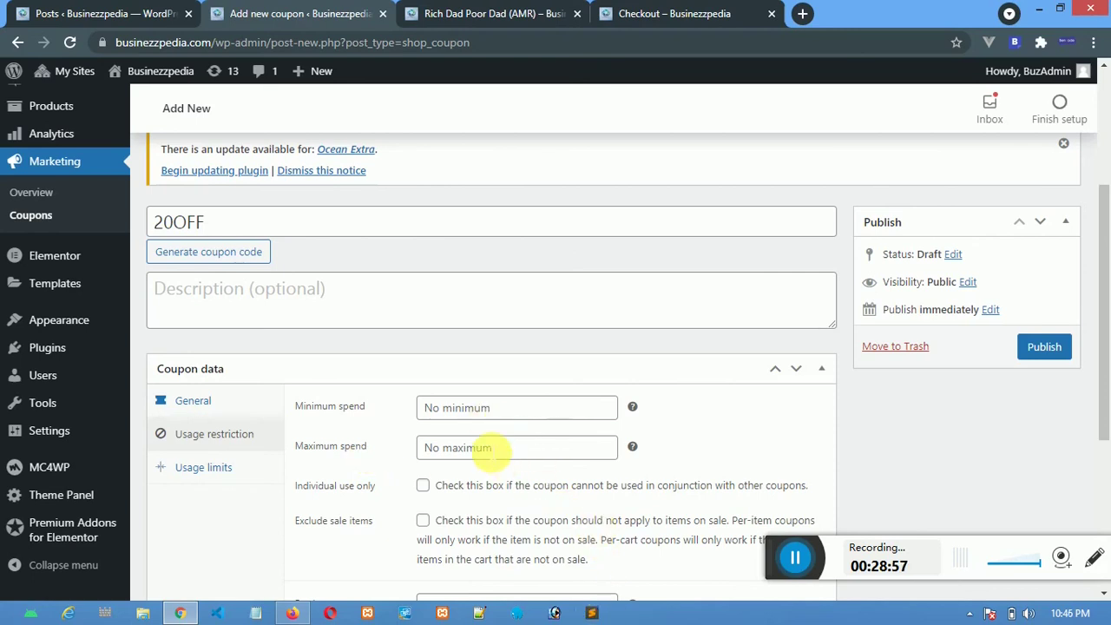
pyautogui.click(491, 415)
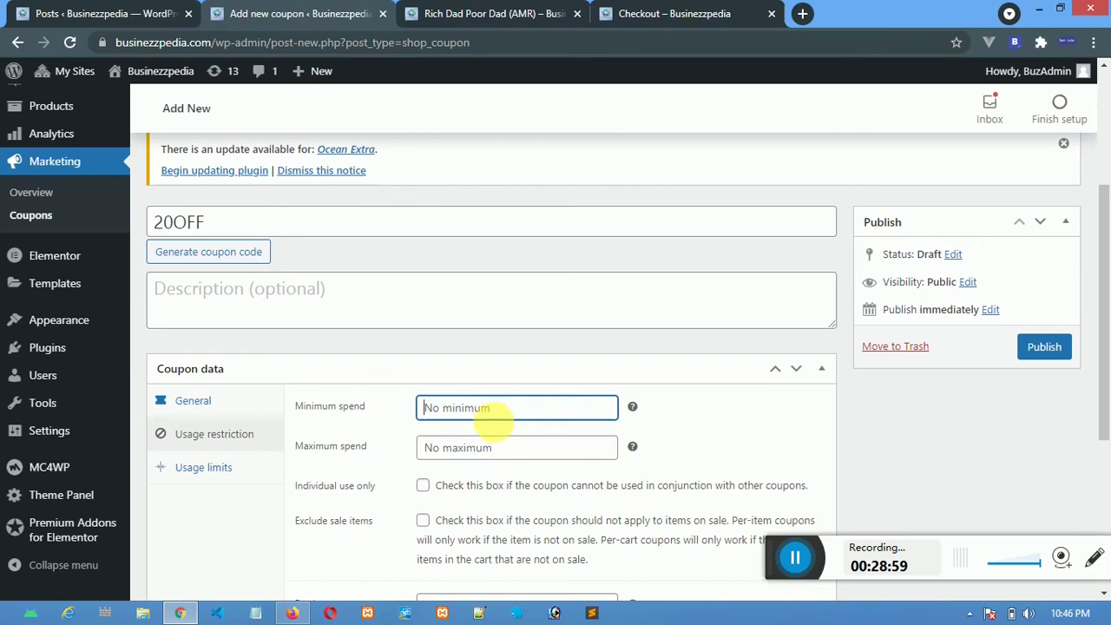
pyautogui.click(499, 449)
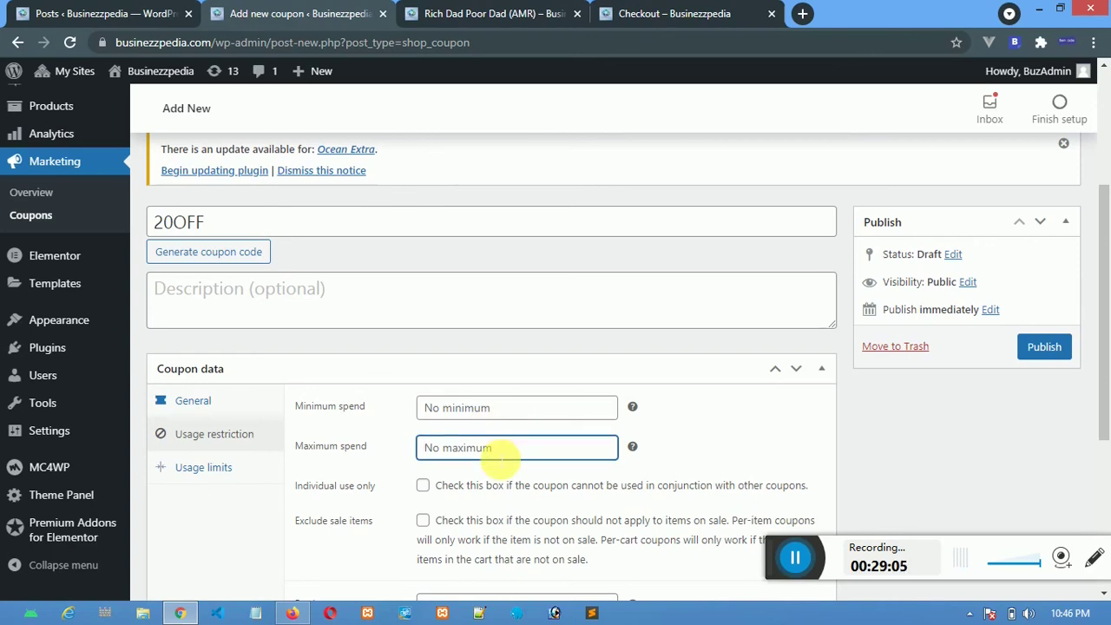
pyautogui.scroll(-1, 500, 452)
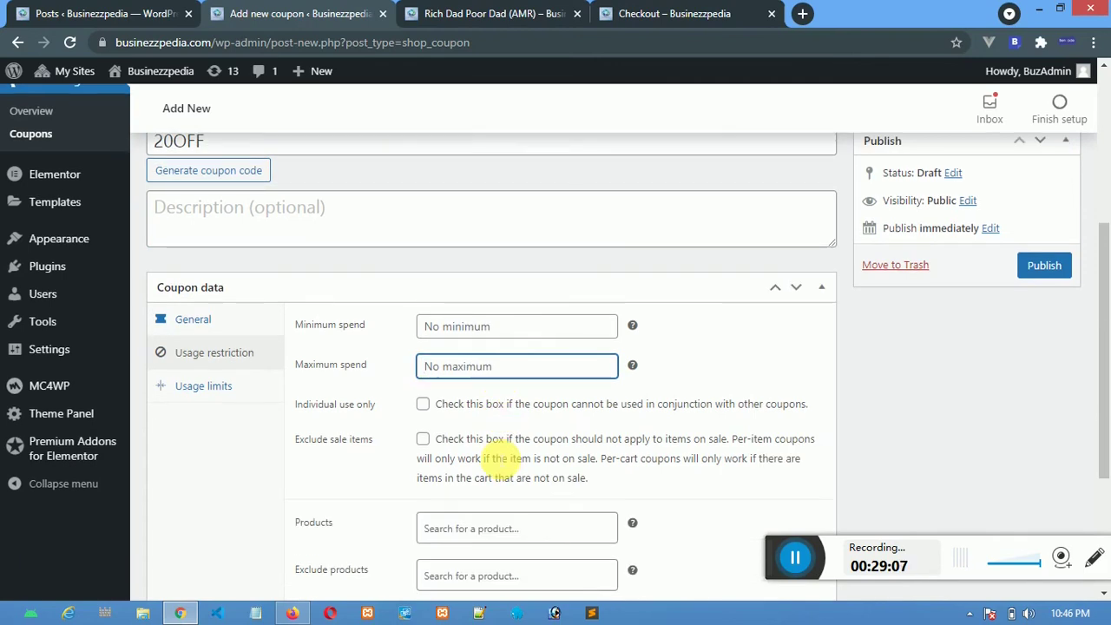
pyautogui.click(206, 382)
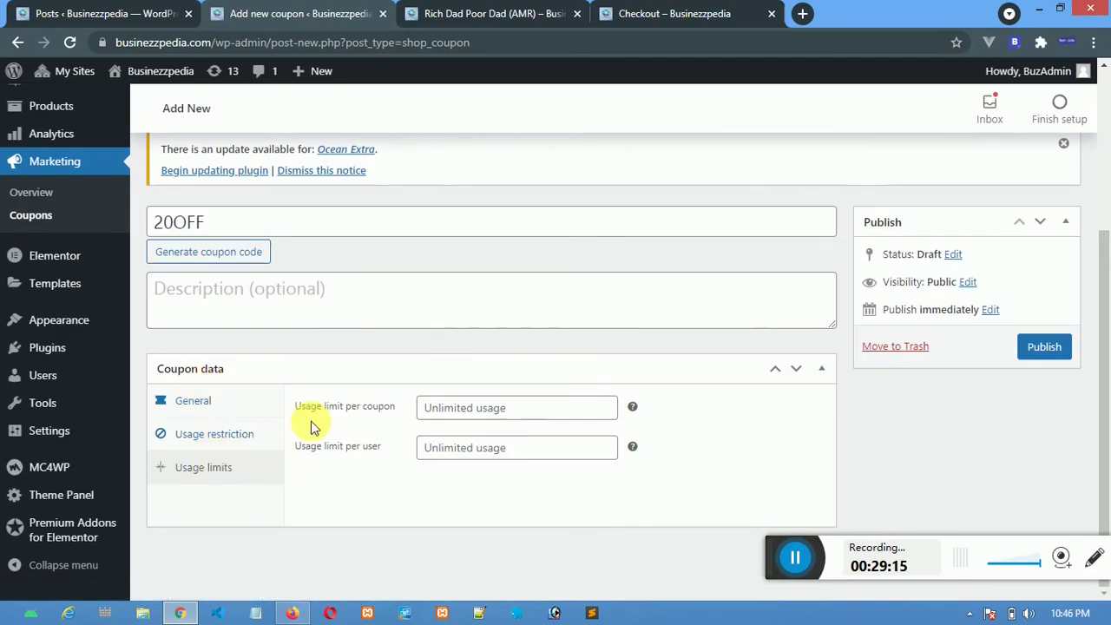
# Examine the coupon's usage limits per coupon and per user, and the individual-use restriction.
pyautogui.click(462, 412)
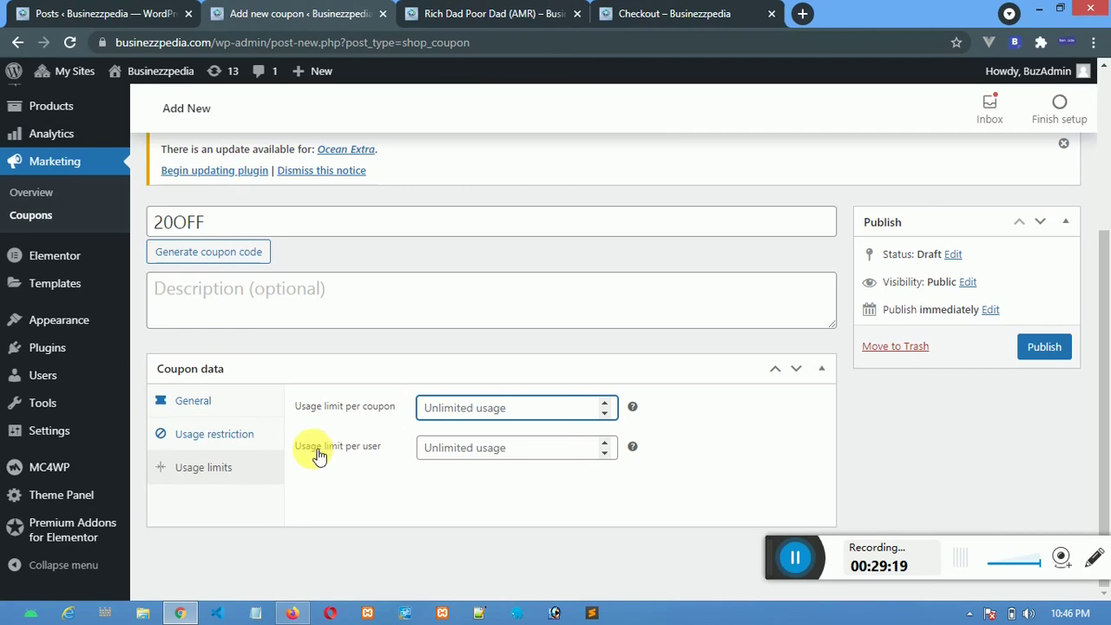
pyautogui.click(508, 466)
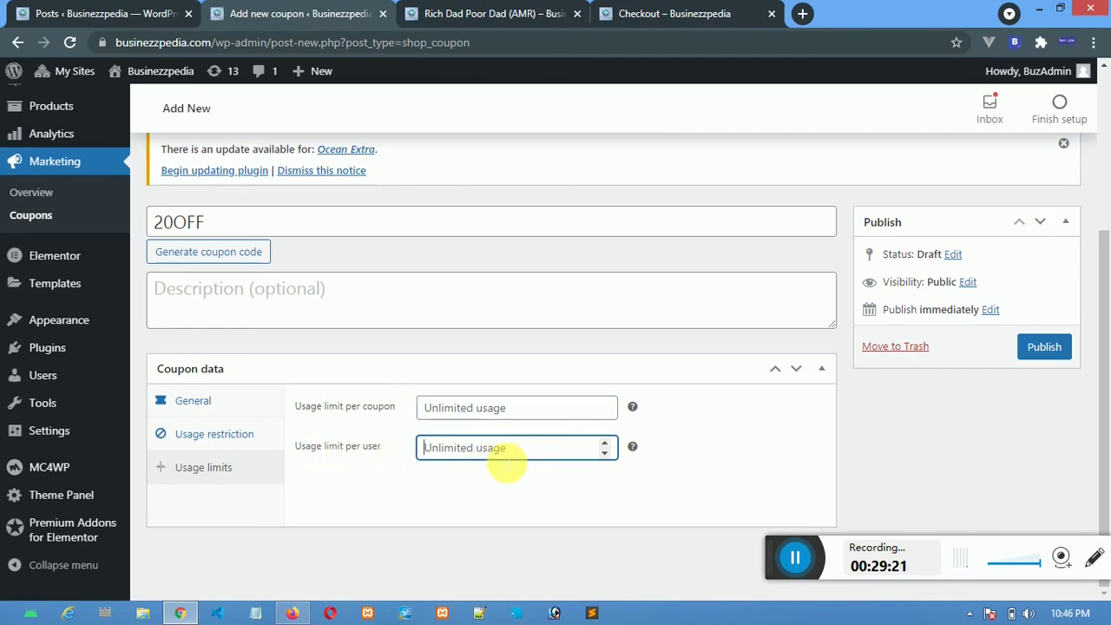
pyautogui.click(211, 433)
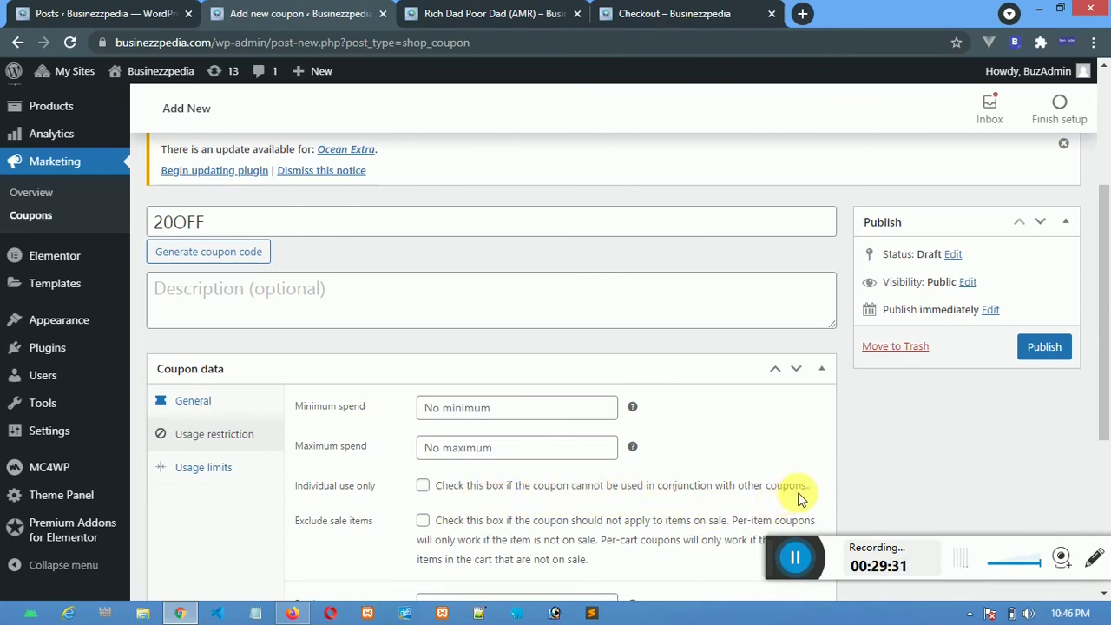
pyautogui.moveTo(807, 493); pyautogui.dragTo(442, 488)
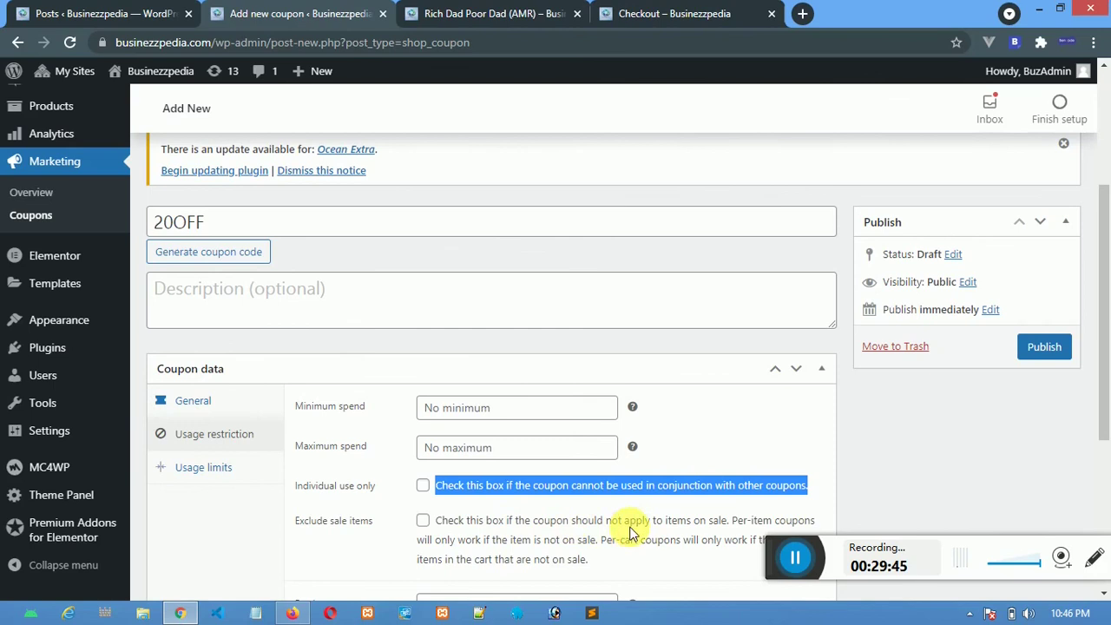
pyautogui.scroll(-1, 633, 533)
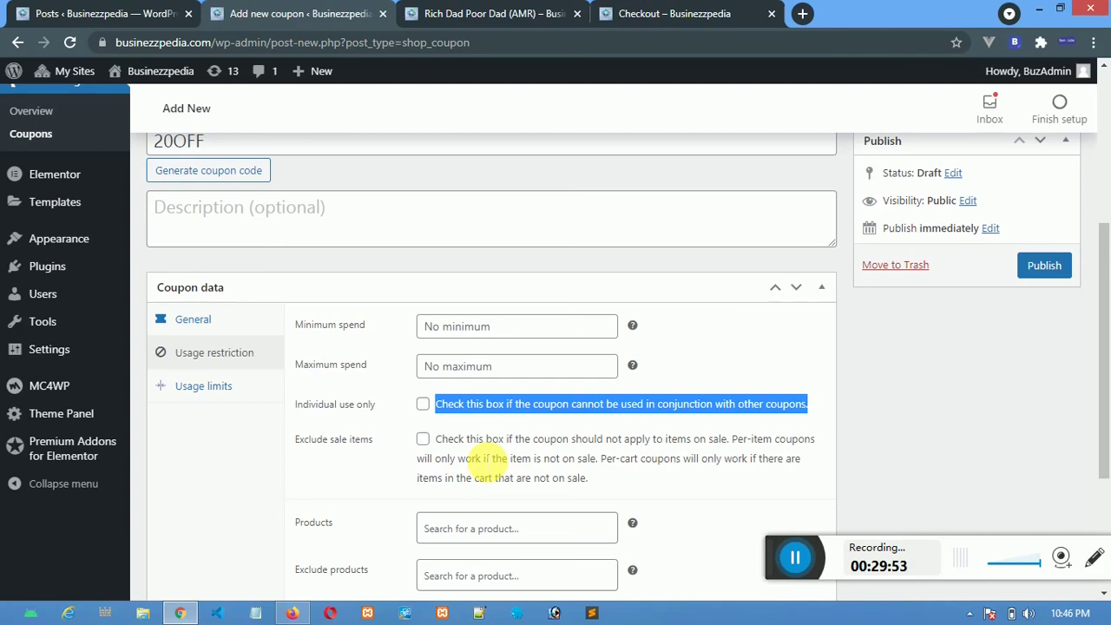
# Examine the coupon's restrictions on included and excluded products, product categories and allowed emails.
pyautogui.click(506, 527)
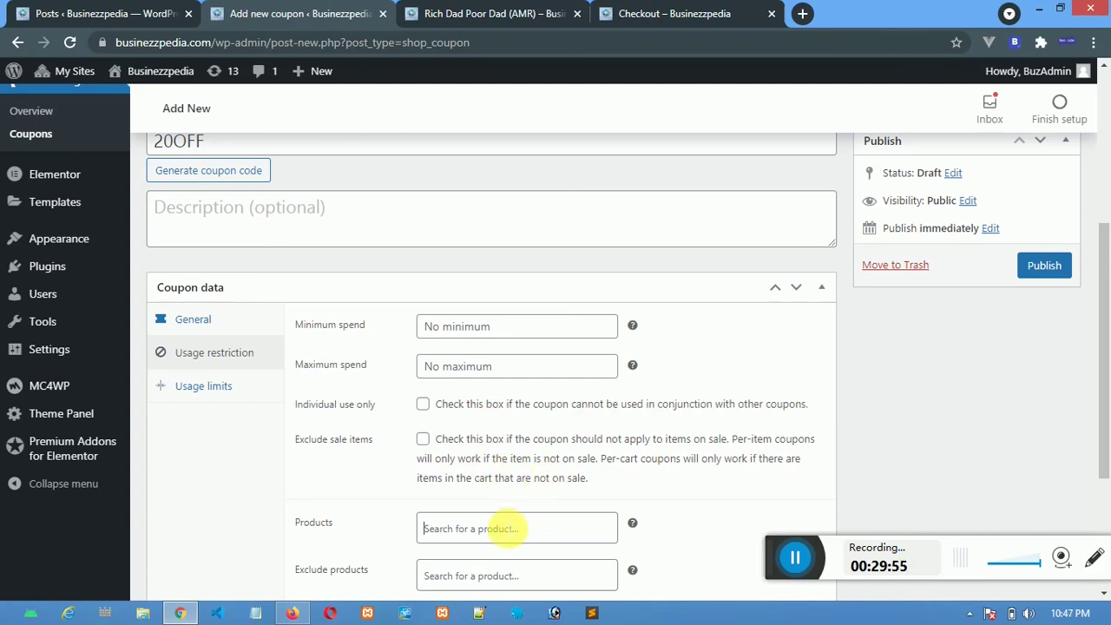
pyautogui.scroll(-1, 506, 527)
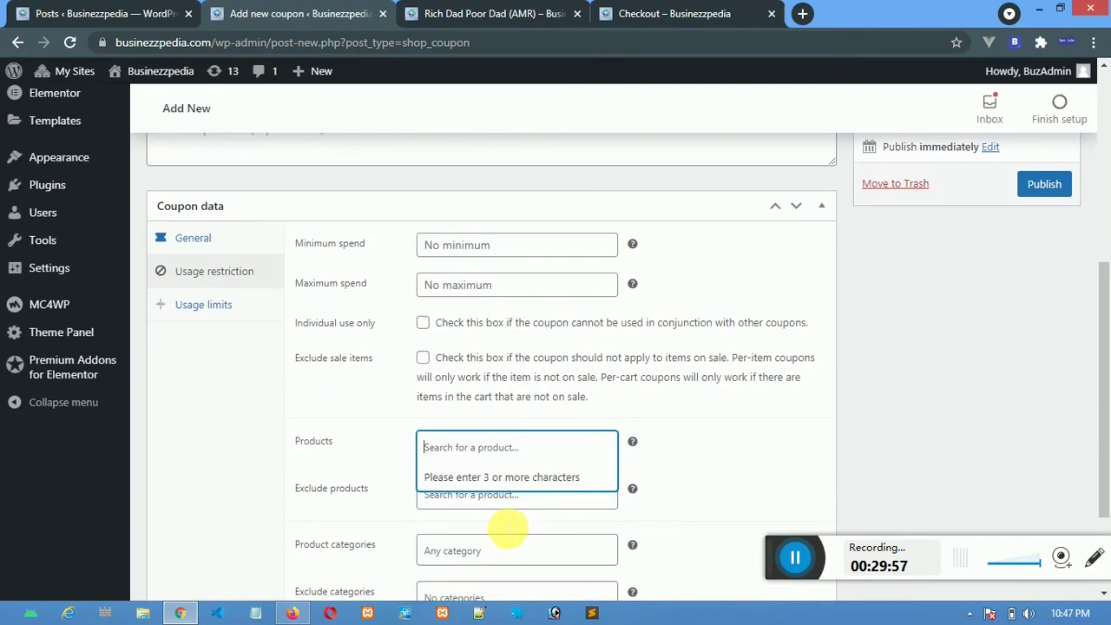
pyautogui.click(685, 451)
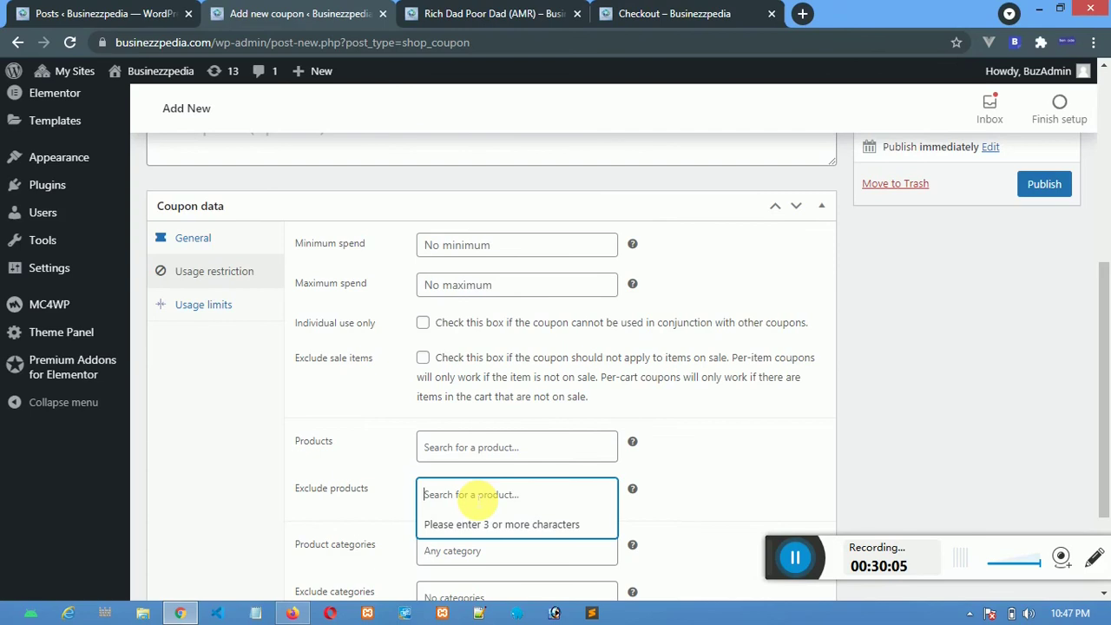
pyautogui.scroll(-1, 479, 498)
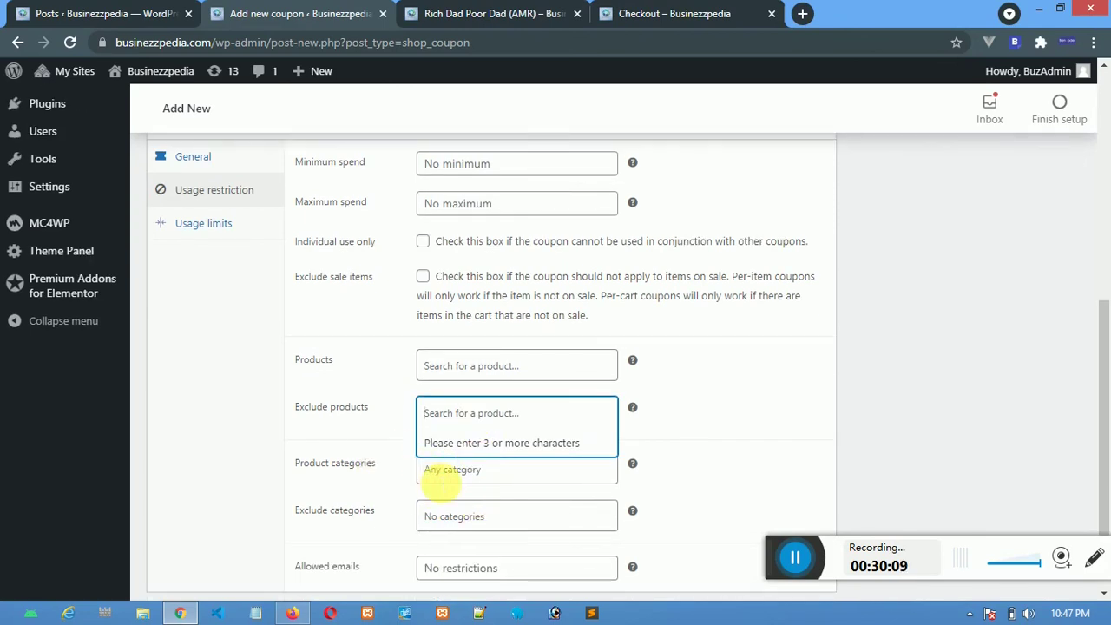
pyautogui.click(438, 470)
pyautogui.click(319, 512)
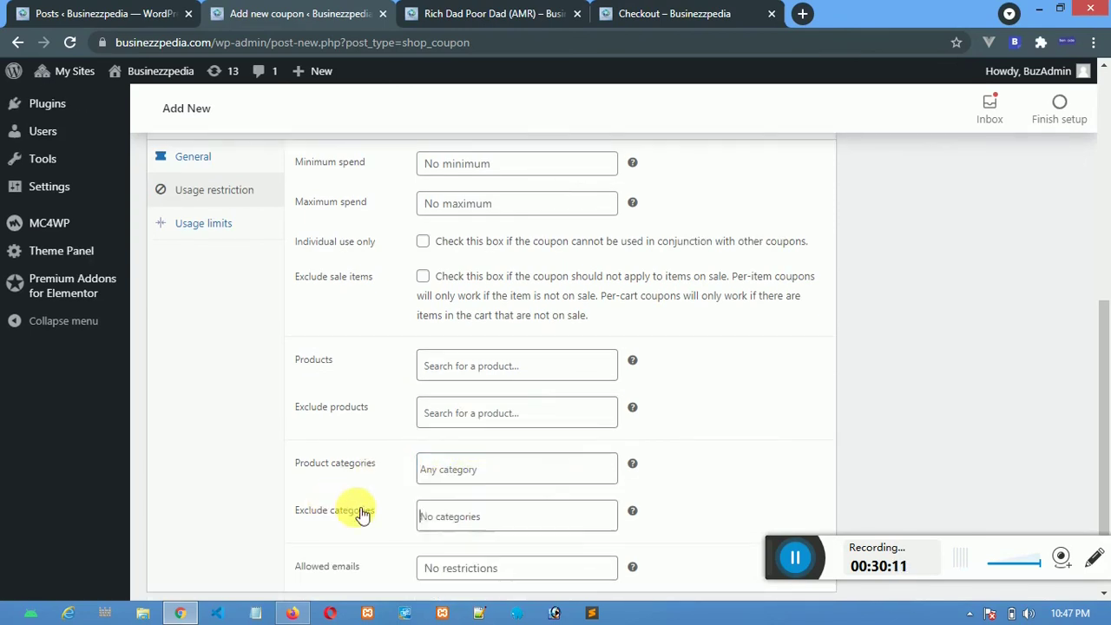
pyautogui.scroll(-1, 477, 525)
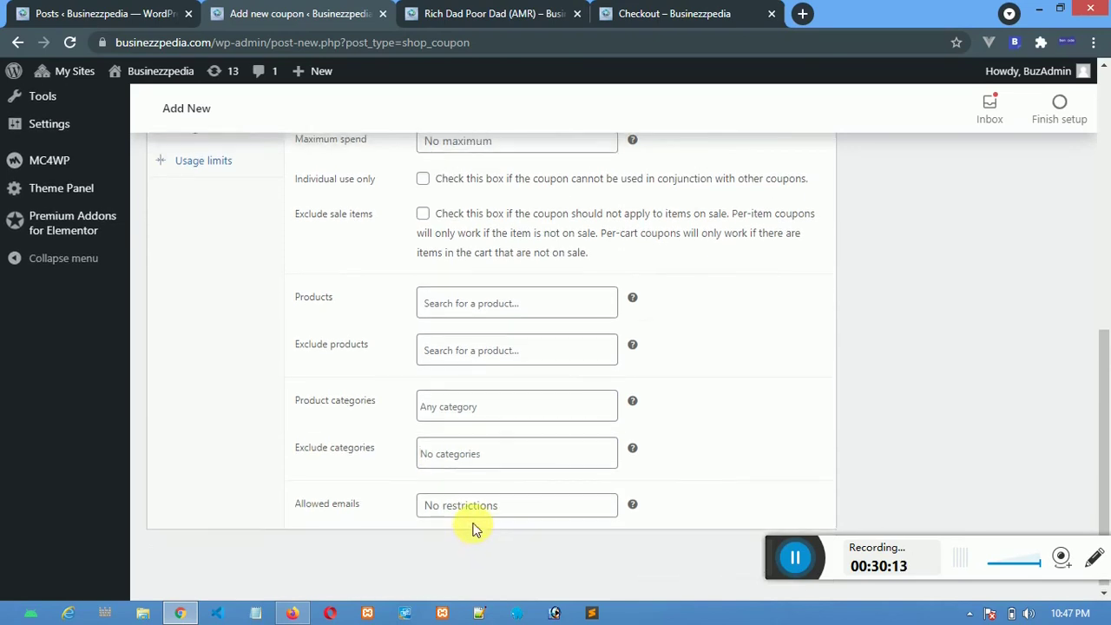
pyautogui.scroll(3, 476, 528)
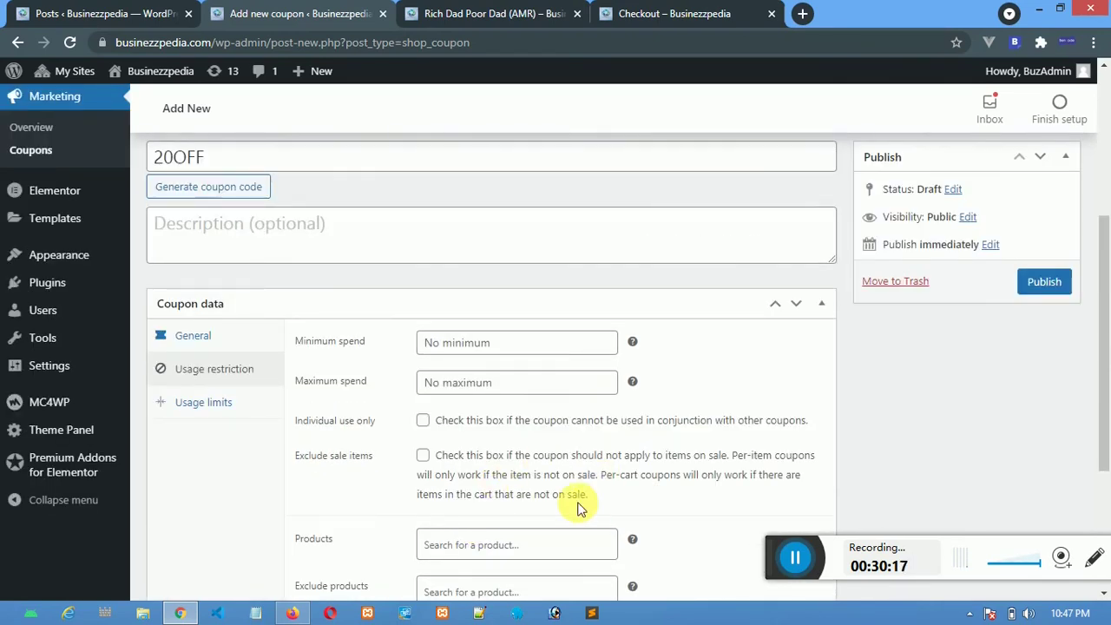
pyautogui.scroll(4, 573, 497)
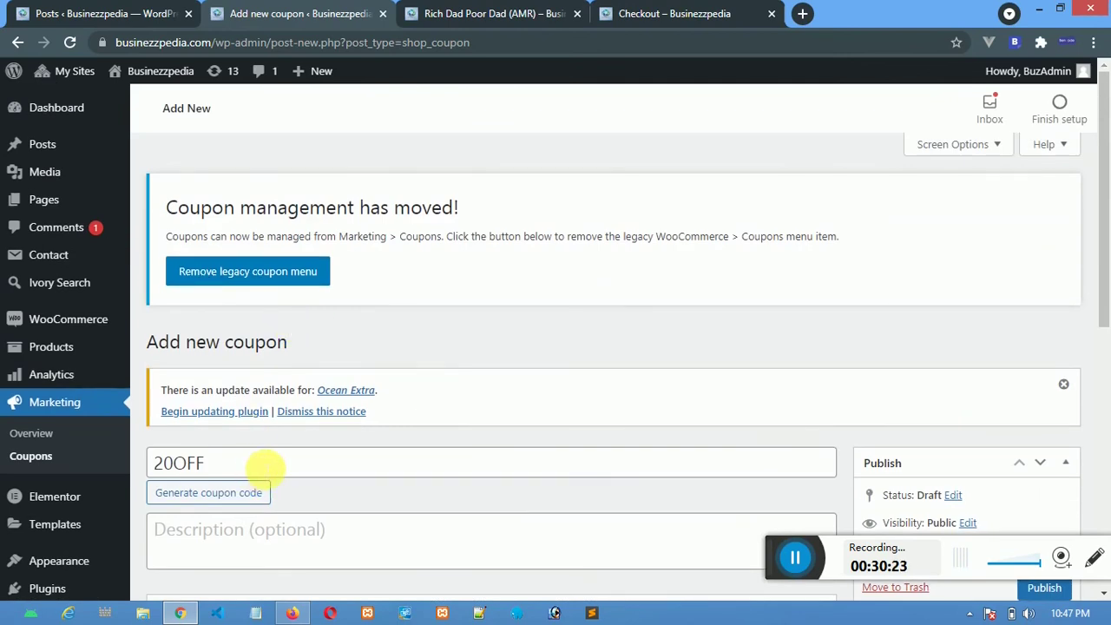
pyautogui.scroll(-2, 265, 467)
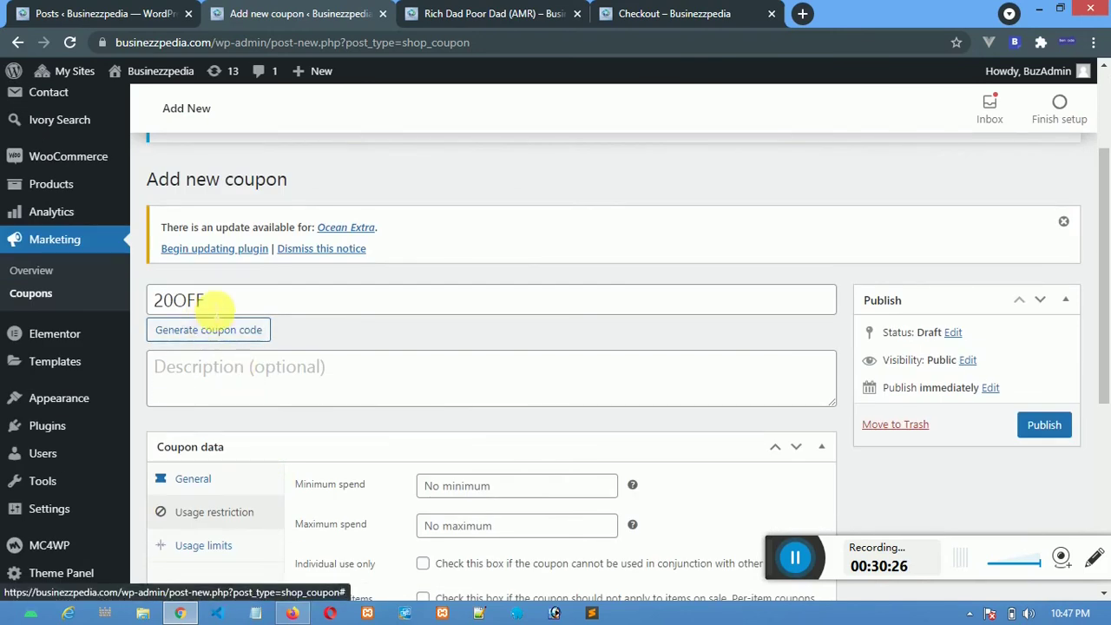
# Try Fixed product discount as the coupon's discount type in its general settings, and return it to Fixed cart discount.
pyautogui.click(186, 483)
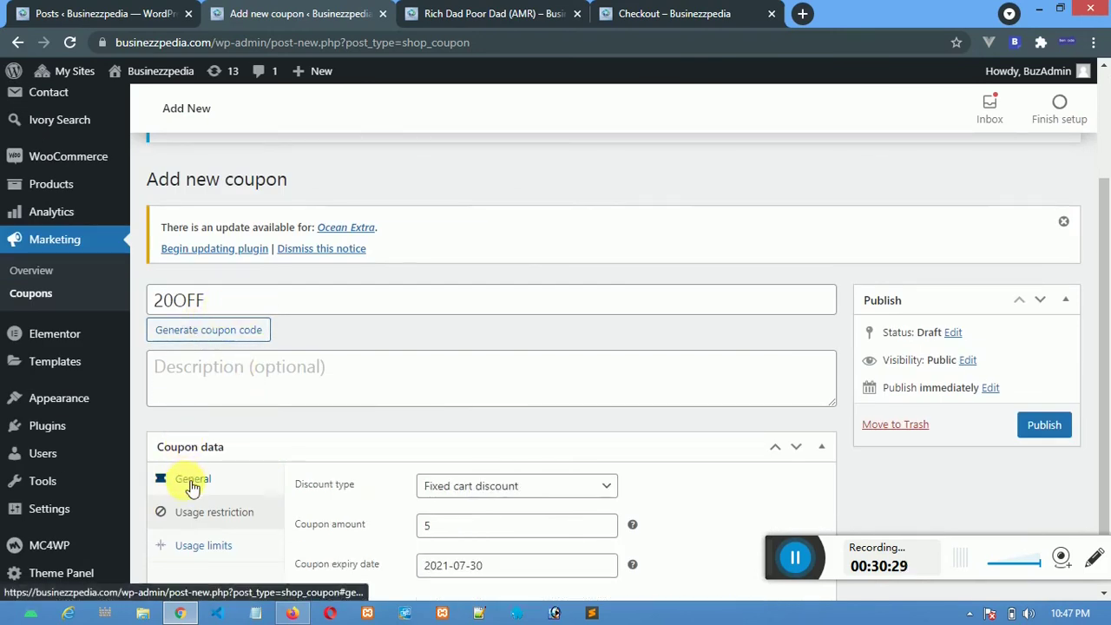
pyautogui.click(478, 487)
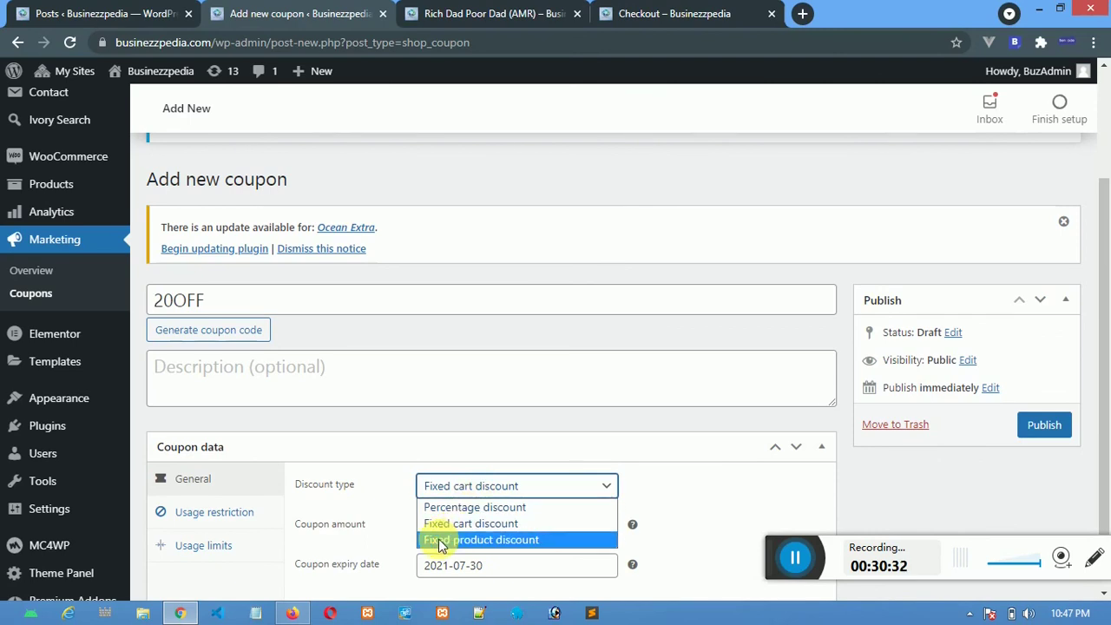
pyautogui.click(441, 540)
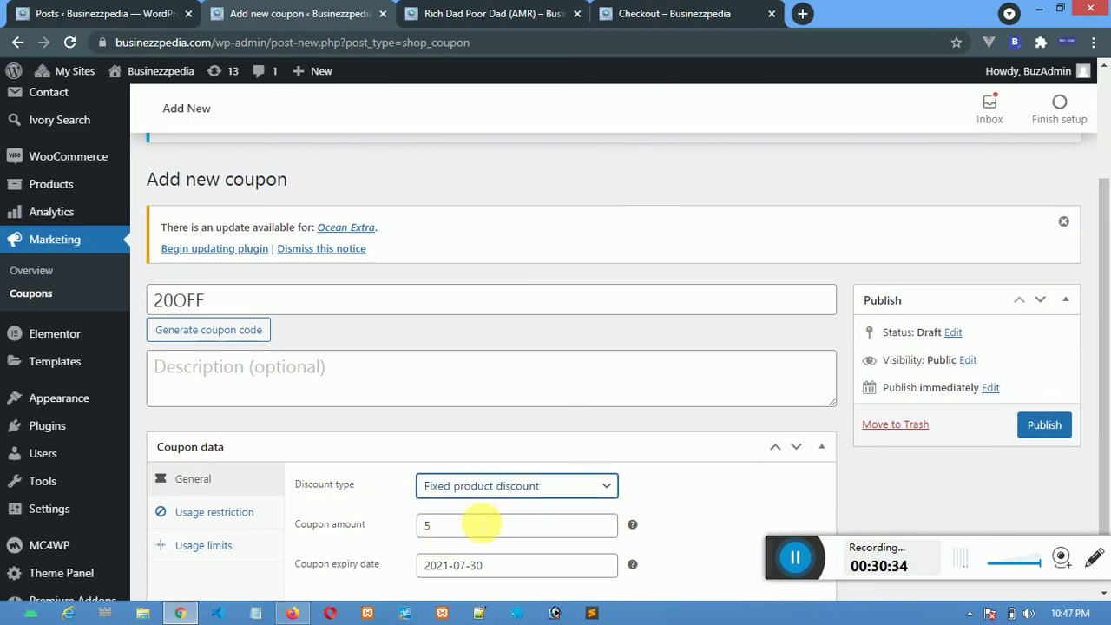
pyautogui.click(495, 487)
pyautogui.click(482, 525)
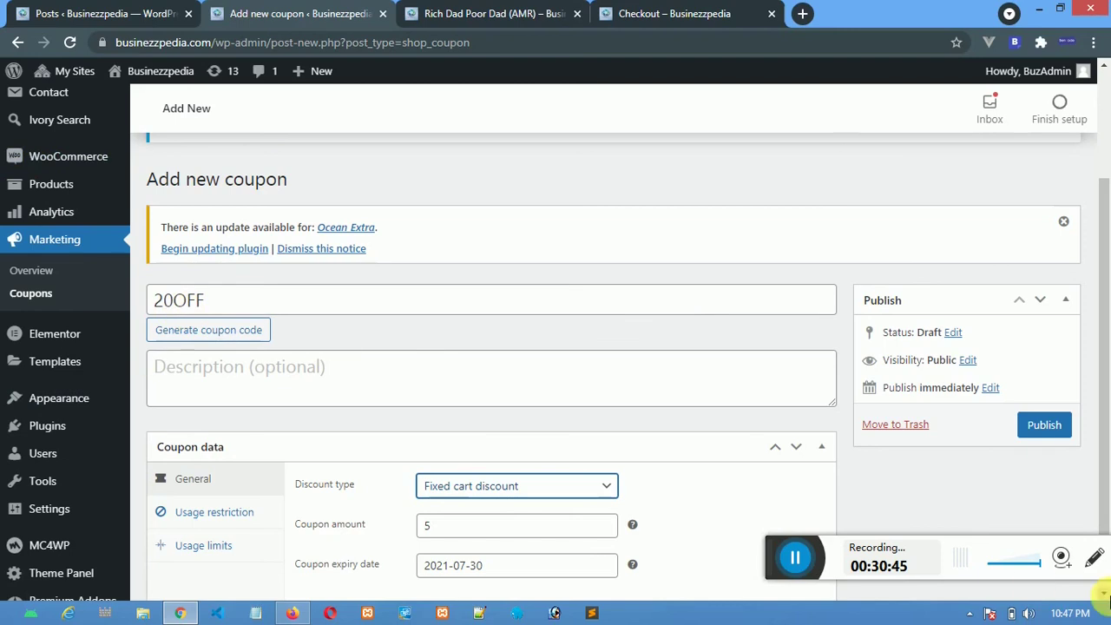
# Publish the 20OFF coupon and review the order summary on the store's checkout page.
pyautogui.click(1029, 424)
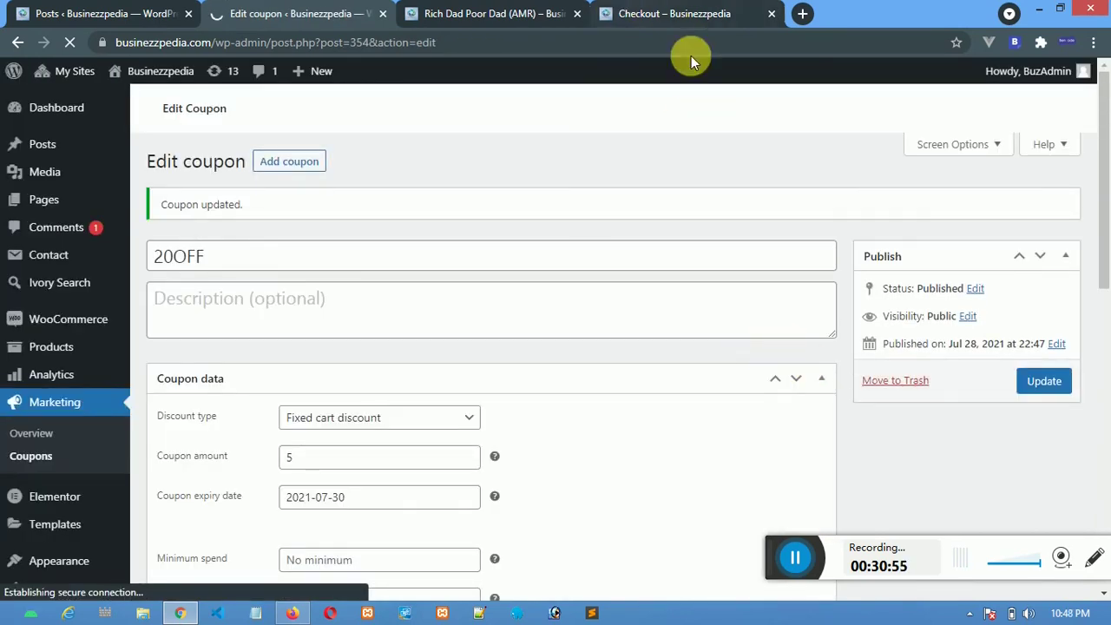
pyautogui.click(665, 19)
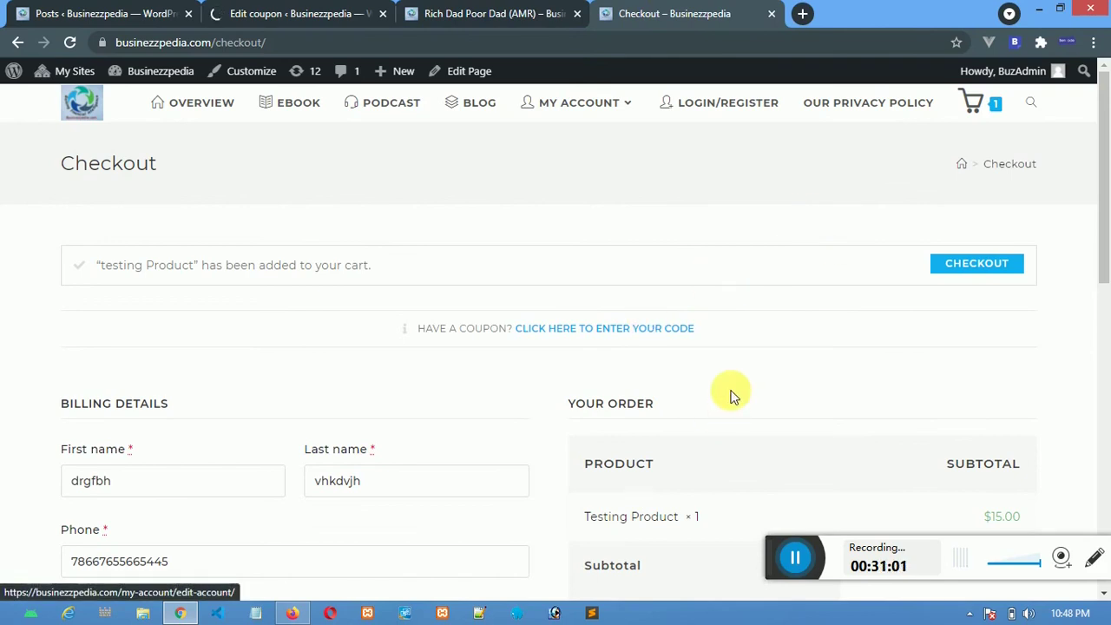
pyautogui.scroll(-3, 692, 442)
pyautogui.scroll(-3, 695, 442)
pyautogui.scroll(3, 695, 443)
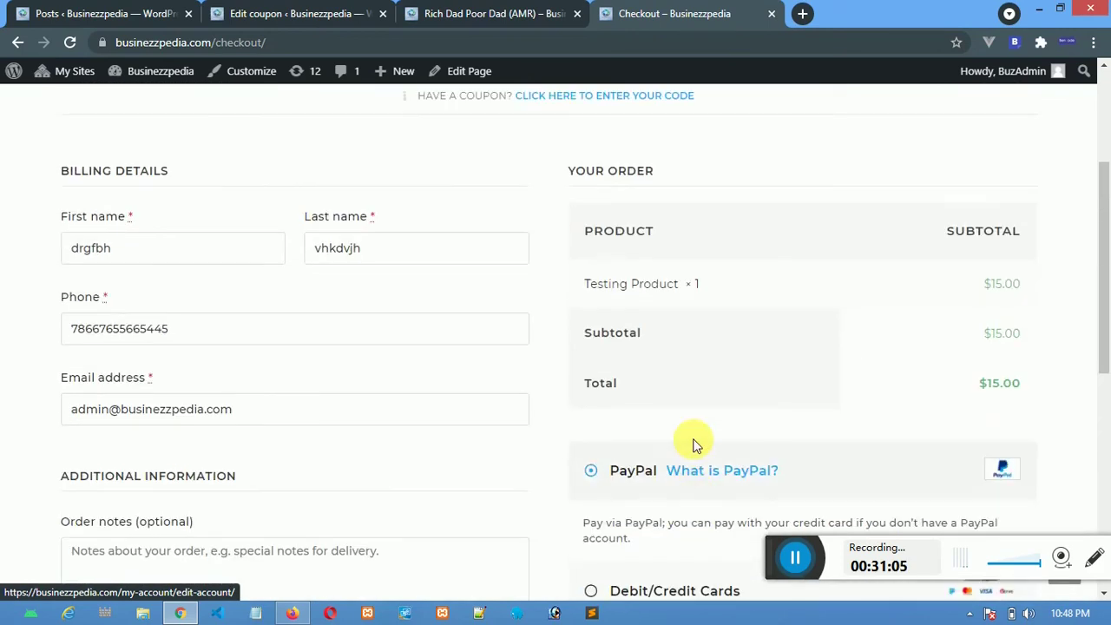
pyautogui.scroll(3, 695, 444)
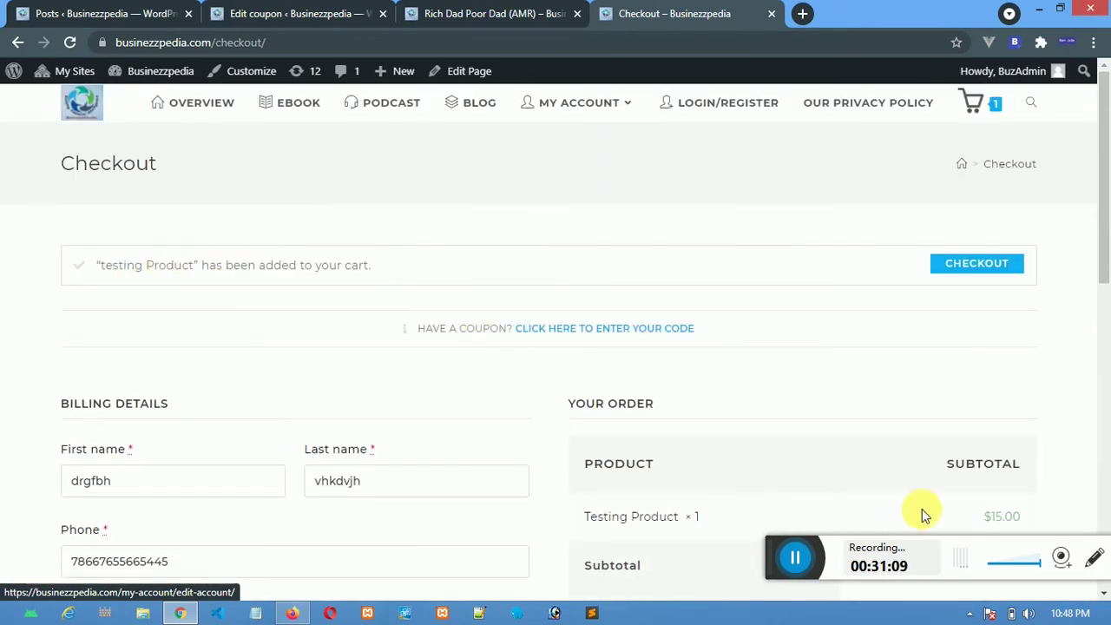
# Apply the coupon code 20OFF to the checkout order, and remove it again from the order summary.
pyautogui.click(647, 336)
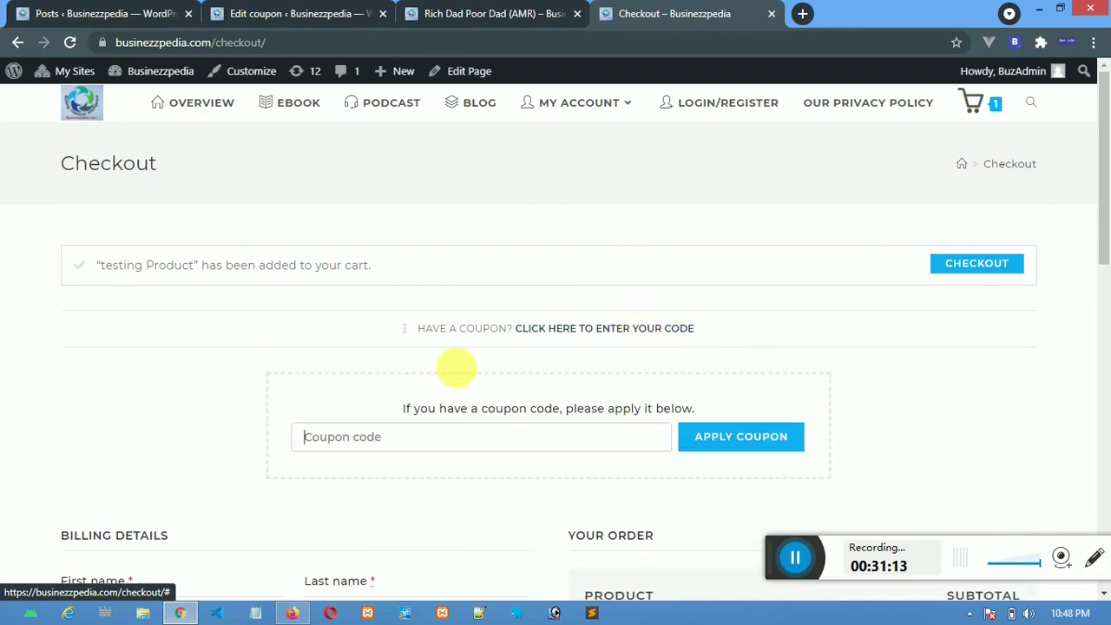
pyautogui.write('20OFF')
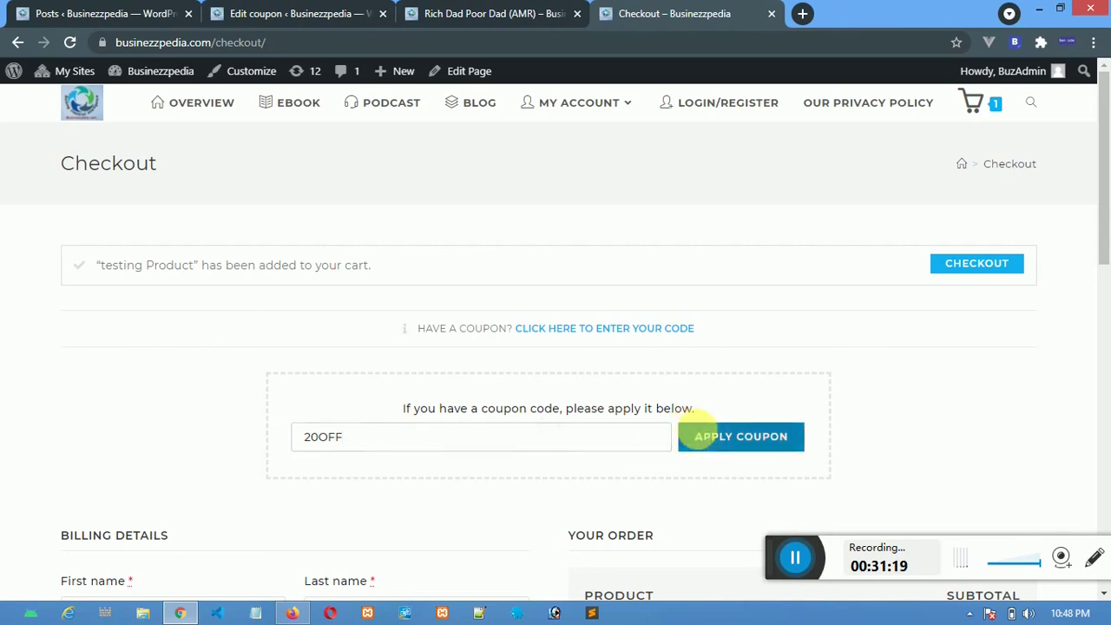
pyautogui.click(700, 436)
pyautogui.scroll(-5, 698, 429)
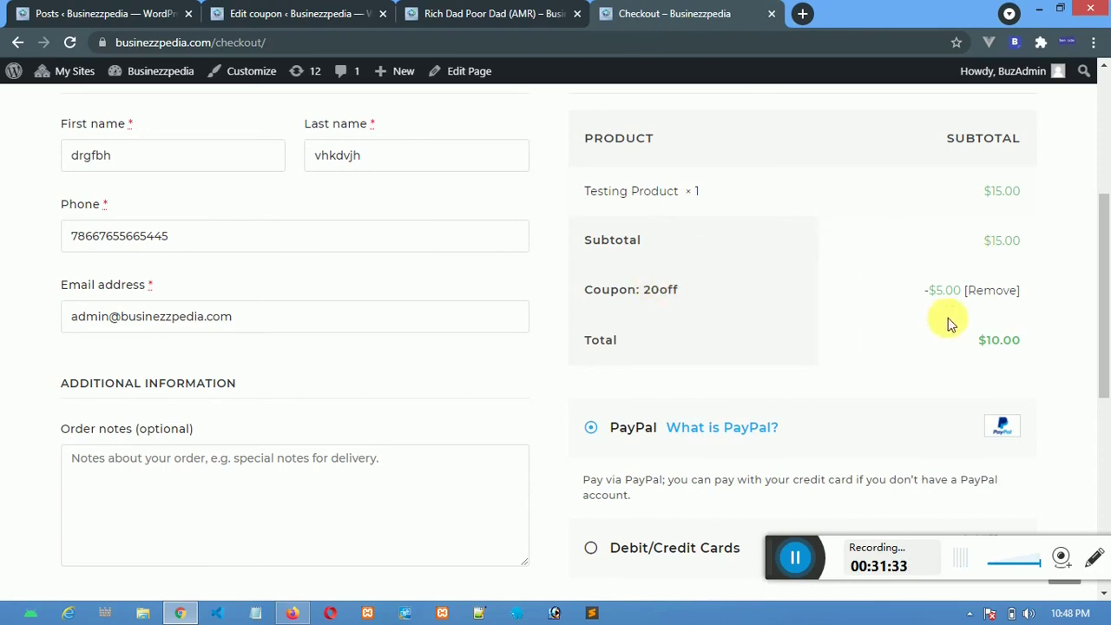
pyautogui.click(991, 290)
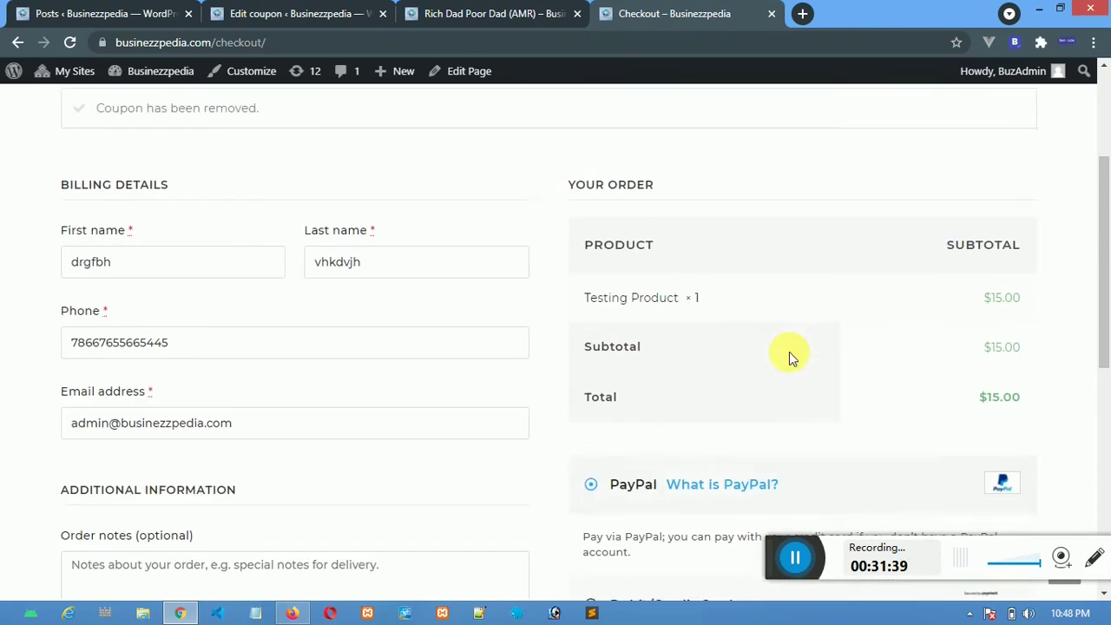
# Try to apply the made-up coupon code qwwdwfveffeef at checkout and check the order summary and payment options.
pyautogui.click(606, 272)
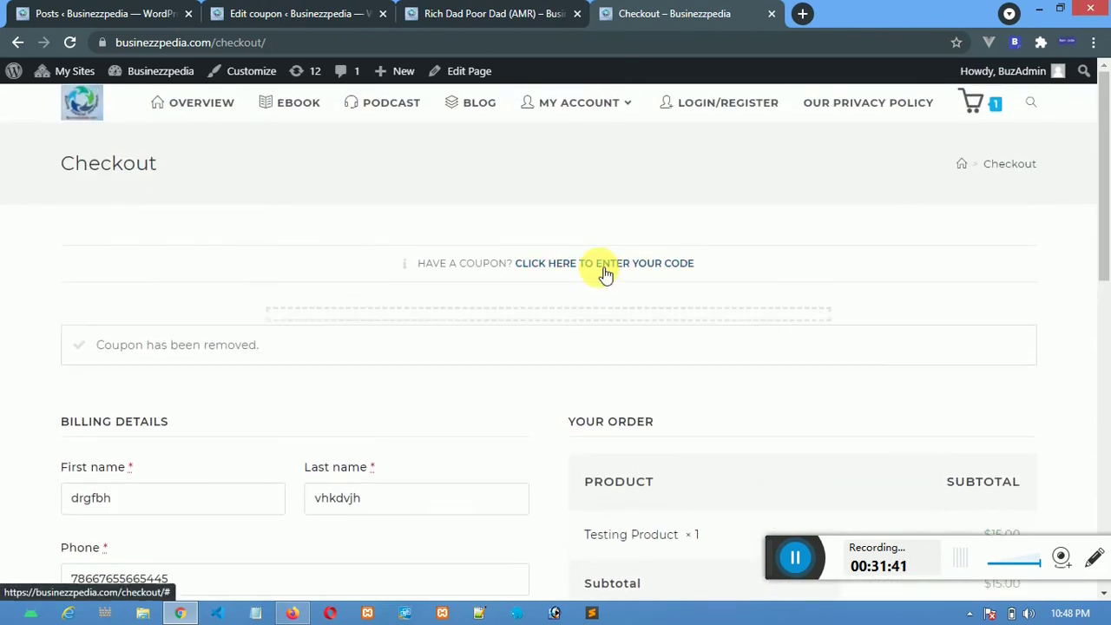
pyautogui.write('q')
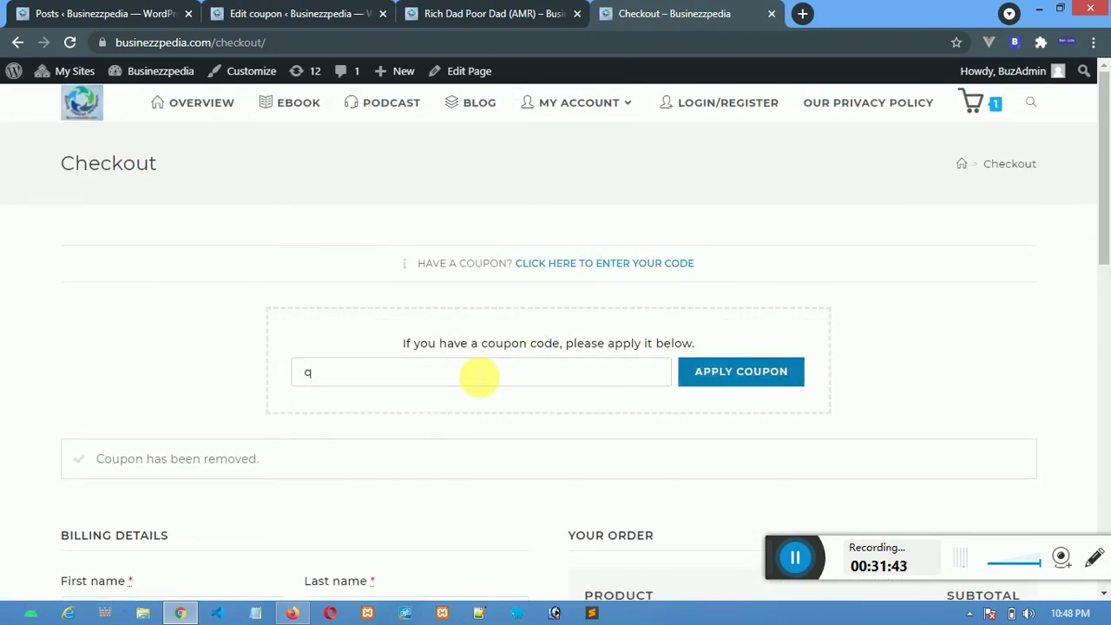
pyautogui.write('wwdwfve')
pyautogui.write('ffeef')
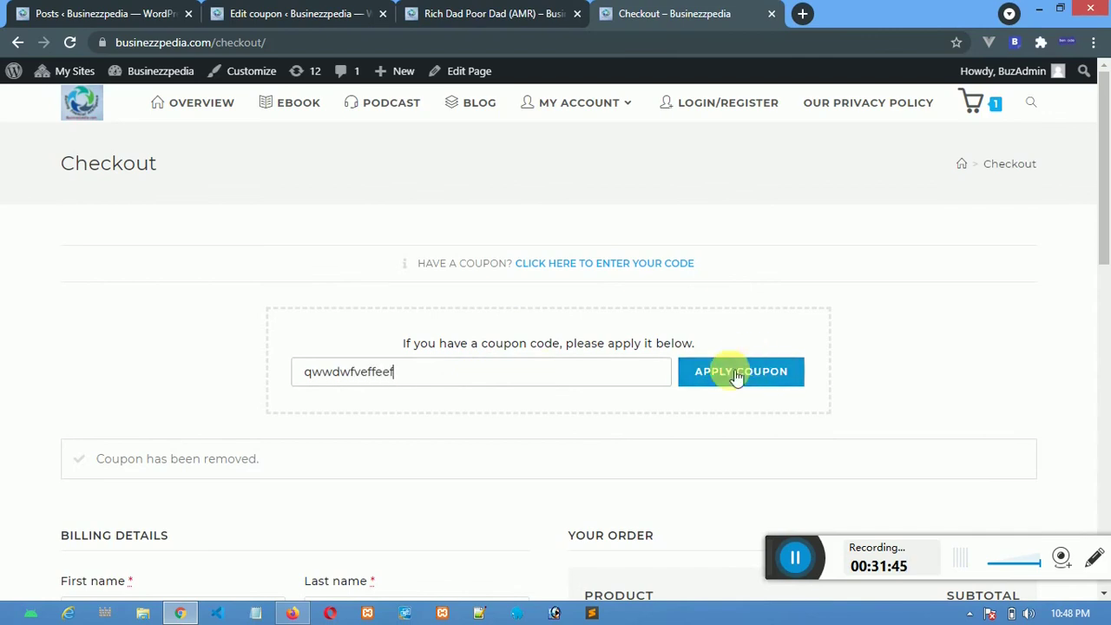
pyautogui.click(733, 373)
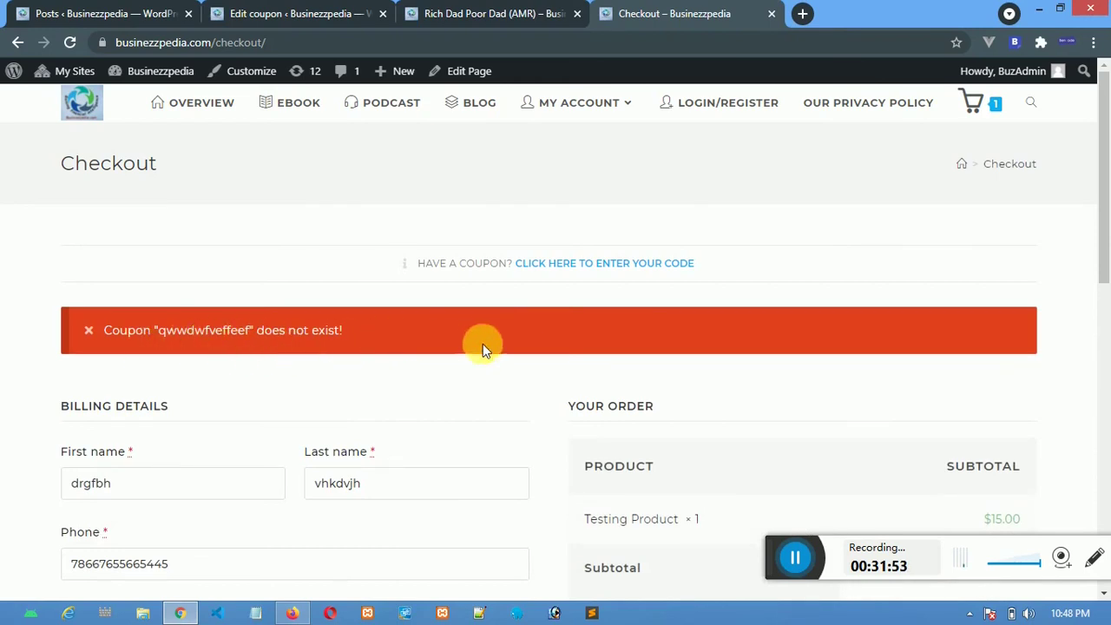
pyautogui.scroll(-3, 617, 375)
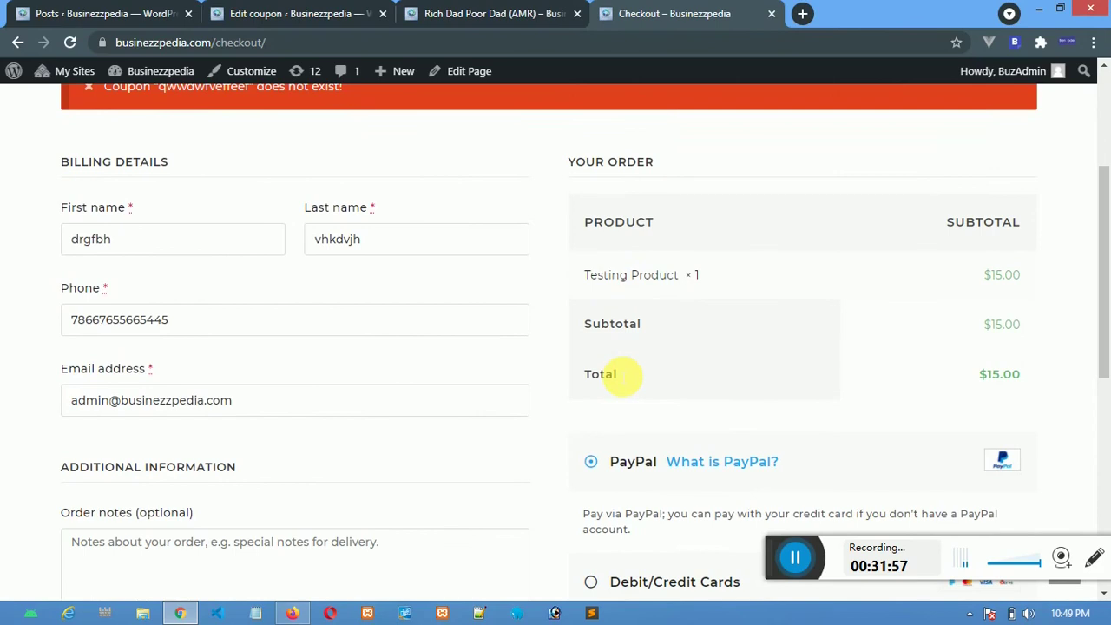
pyautogui.scroll(-1, 623, 375)
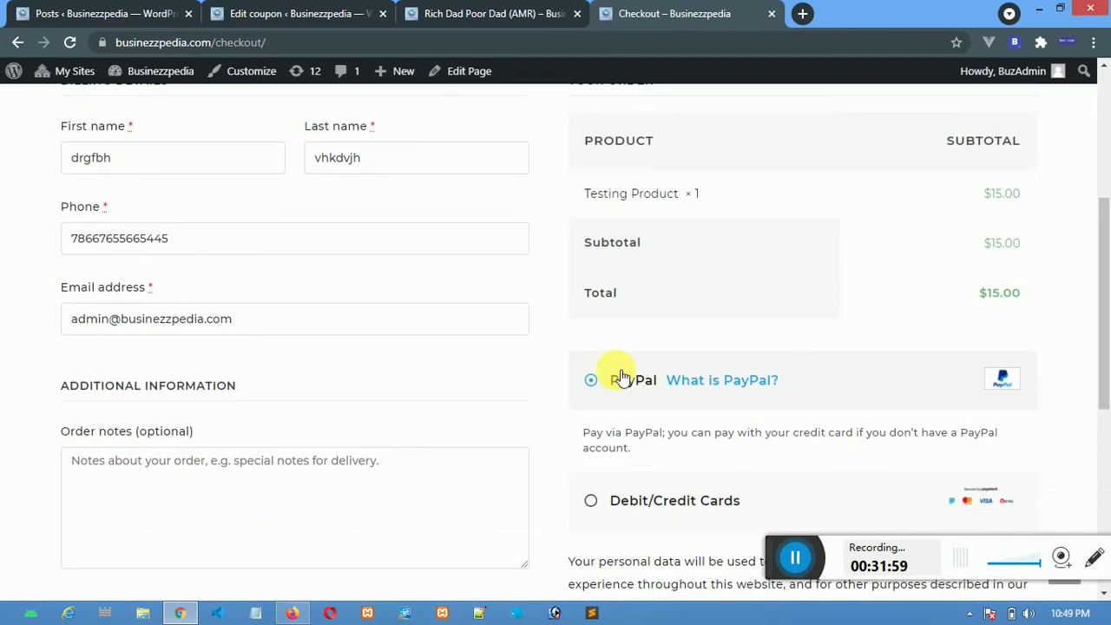